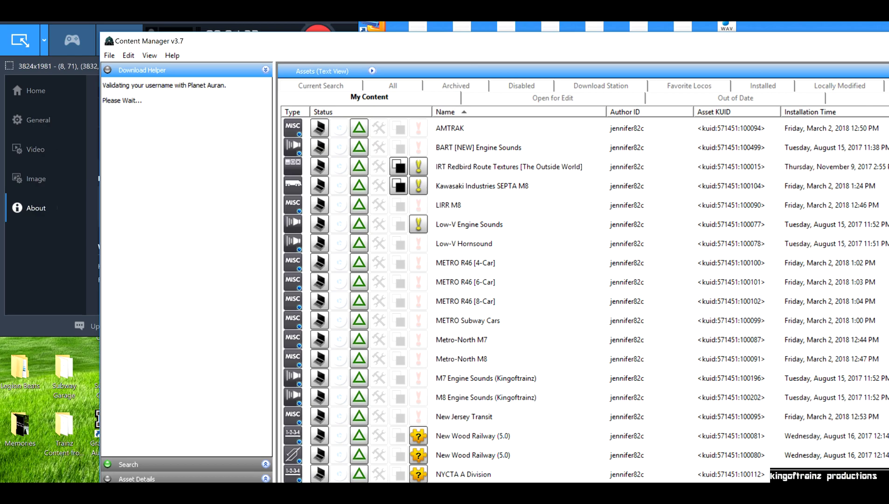
Search the author's own content for assets named "the outside world"
drag(467, 41, 401, 55)
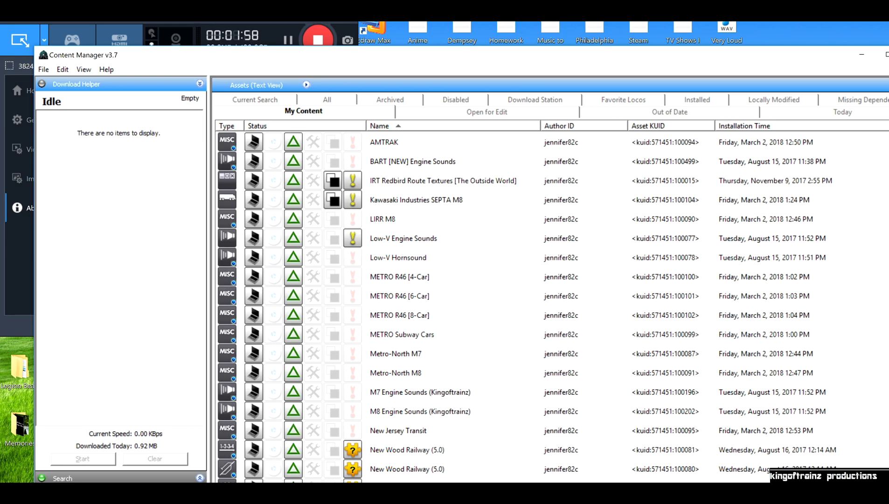
drag(448, 55, 448, 37)
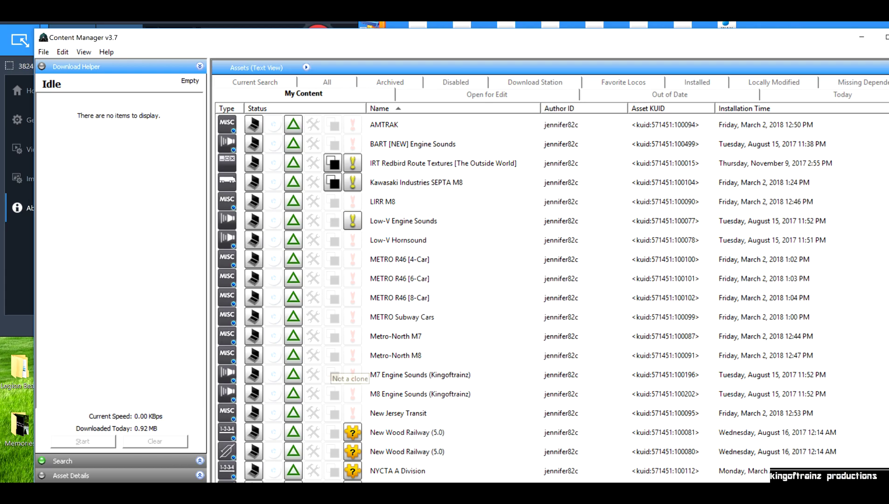
scroll(551, 298, down, 15)
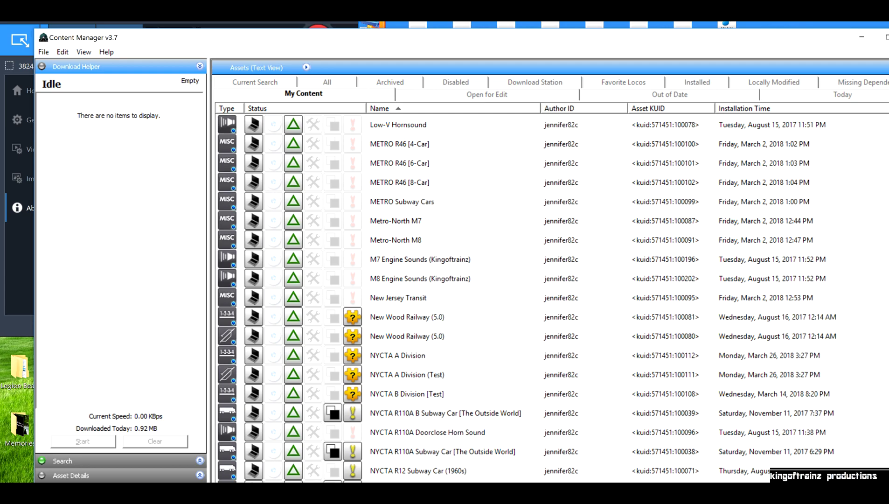
scroll(353, 278, down, 12)
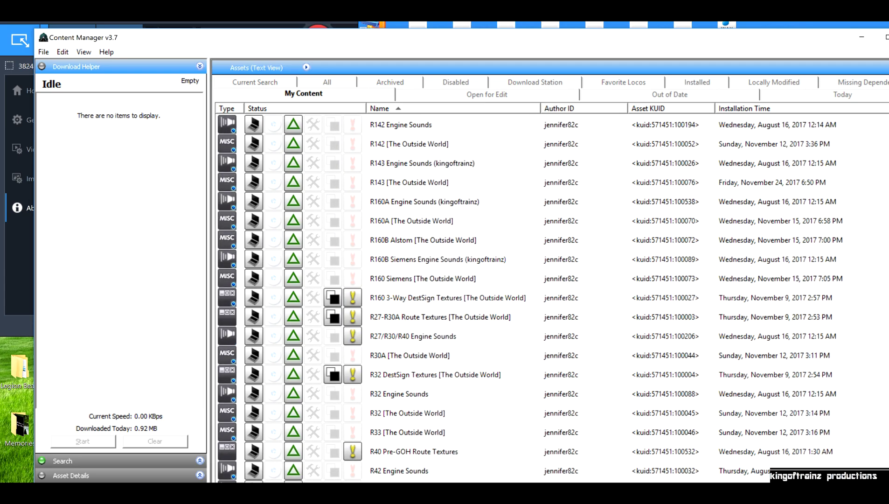
click(200, 460)
click(116, 379)
text(the out)
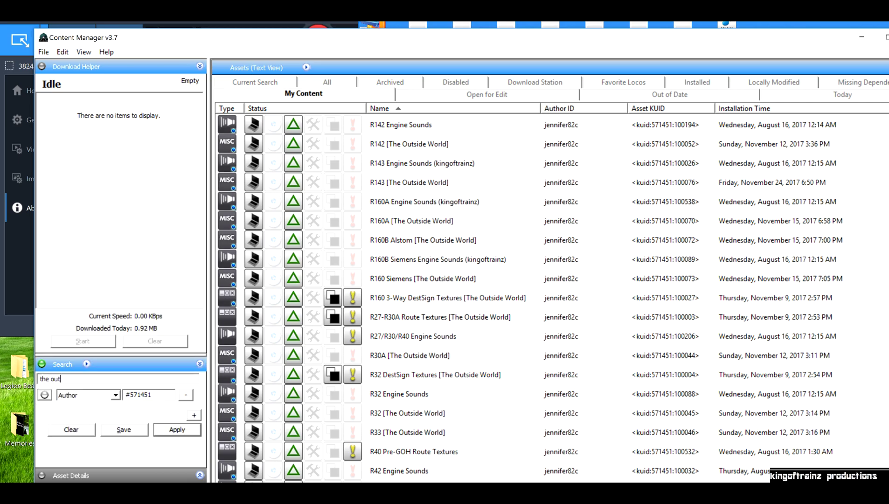
text(side world)
key(Return)
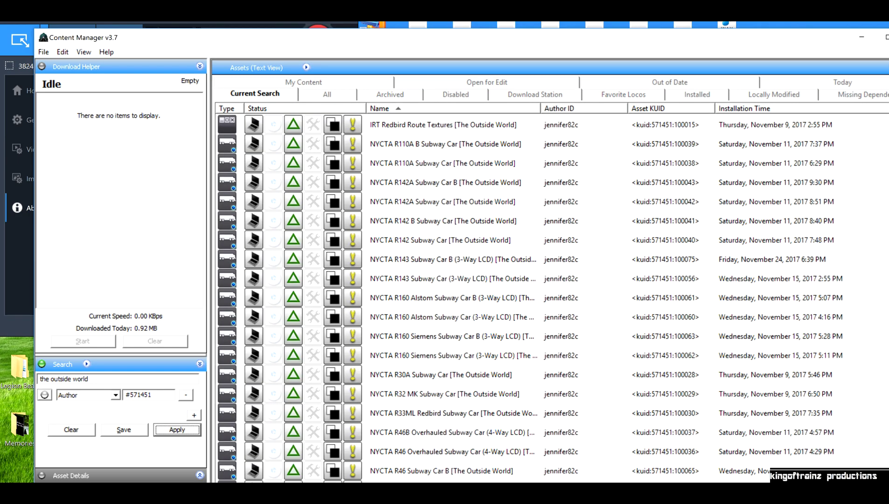
Examine the Outside World overhead route sign assets and their OH destination sign texture assets in the search results
scroll(551, 299, down, 4)
scroll(551, 298, down, 4)
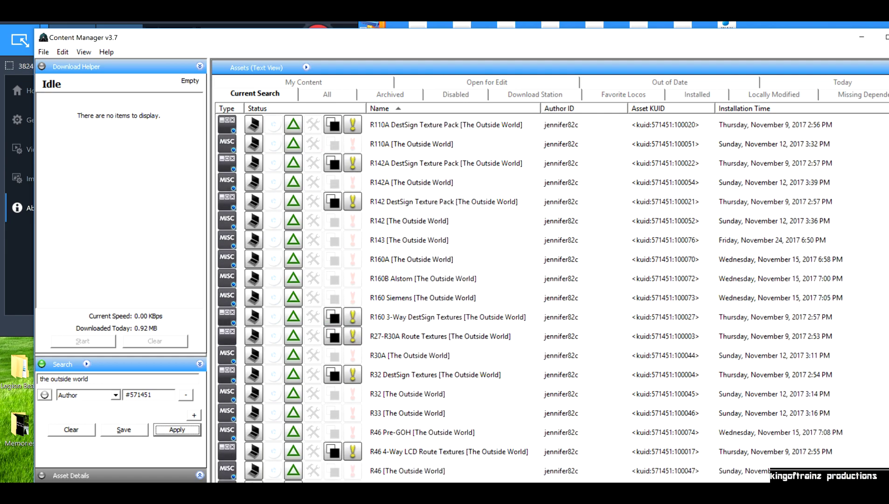
scroll(550, 299, down, 9)
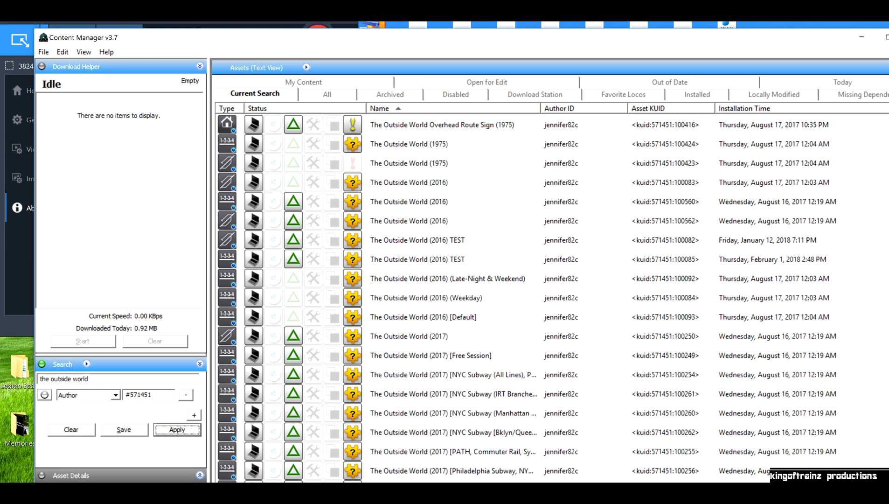
scroll(551, 299, up, 2)
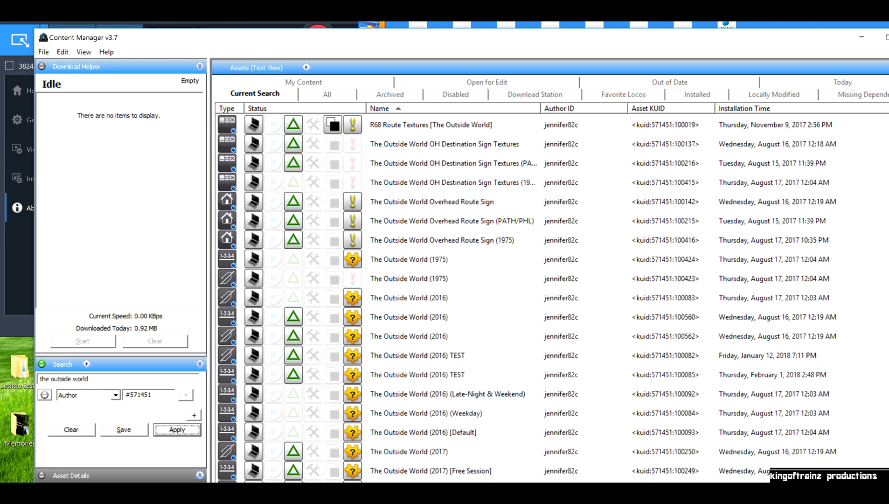
click(432, 201)
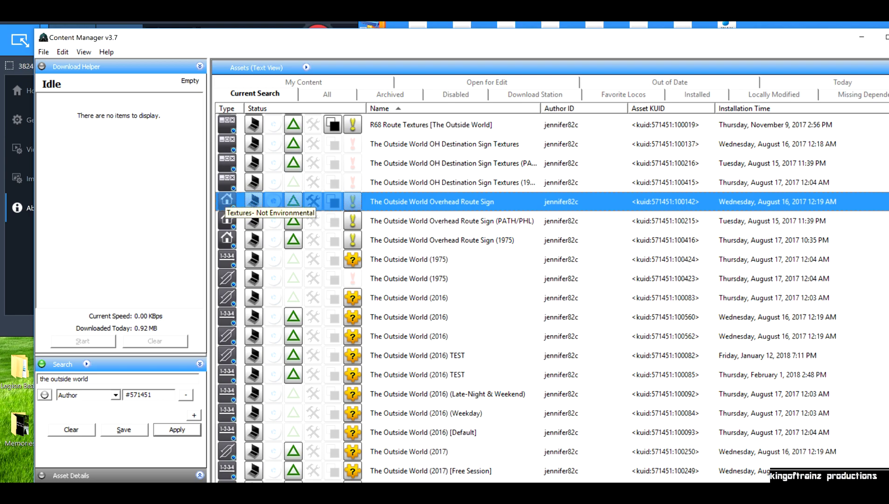
click(452, 221)
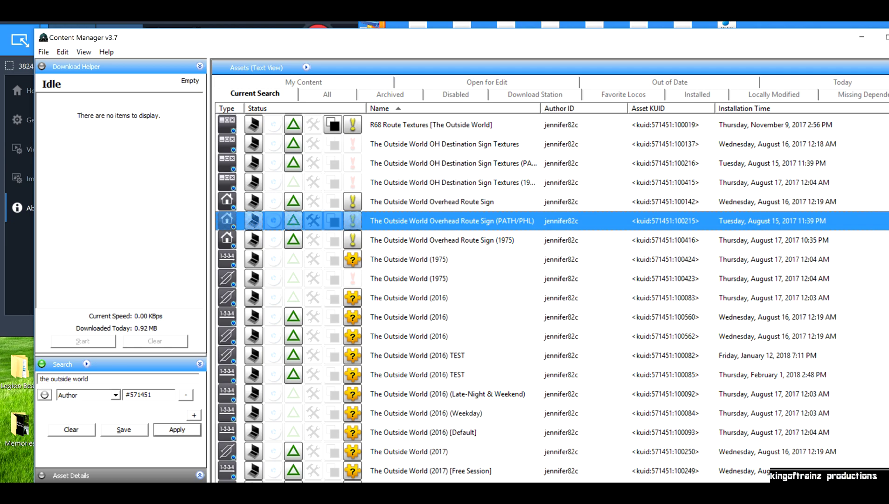
click(452, 183)
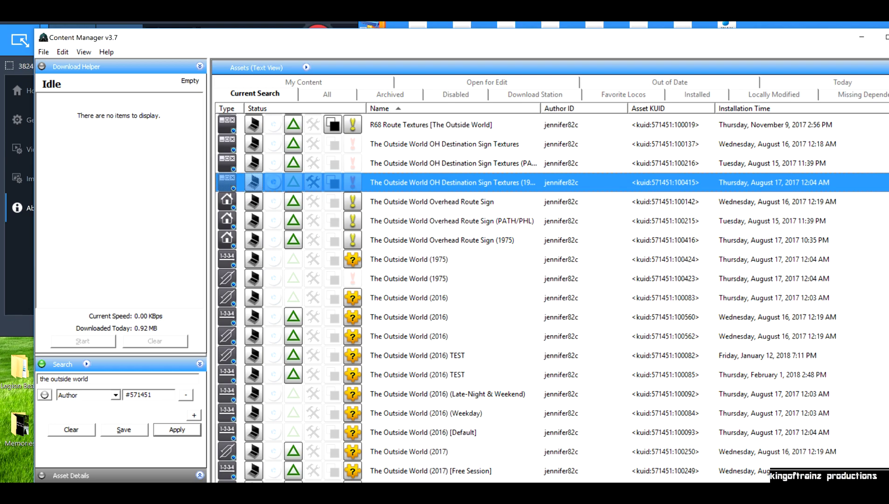
click(431, 201)
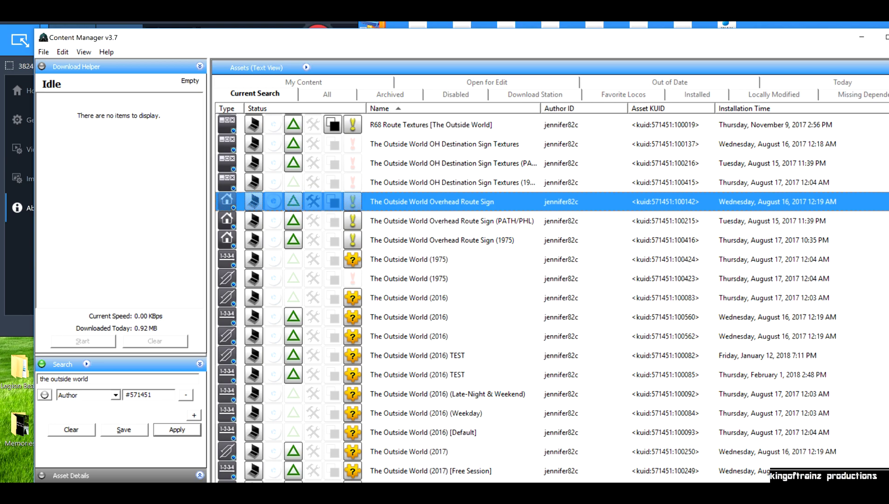
click(442, 241)
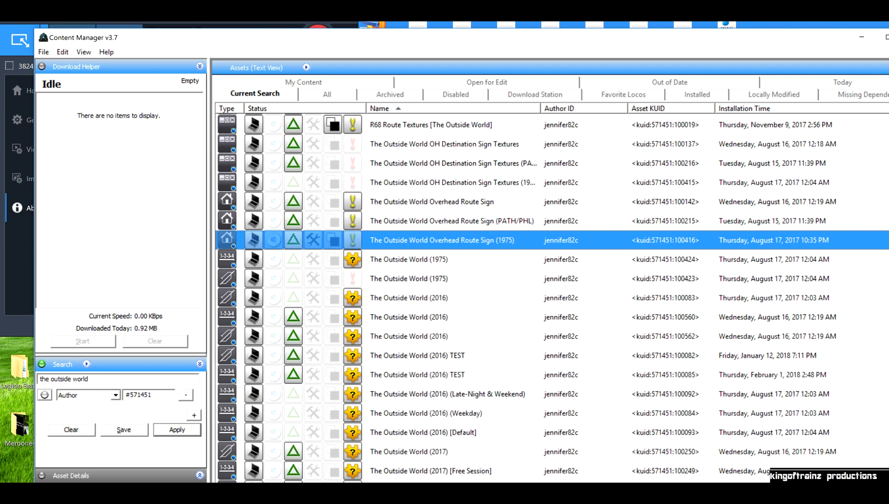
click(432, 202)
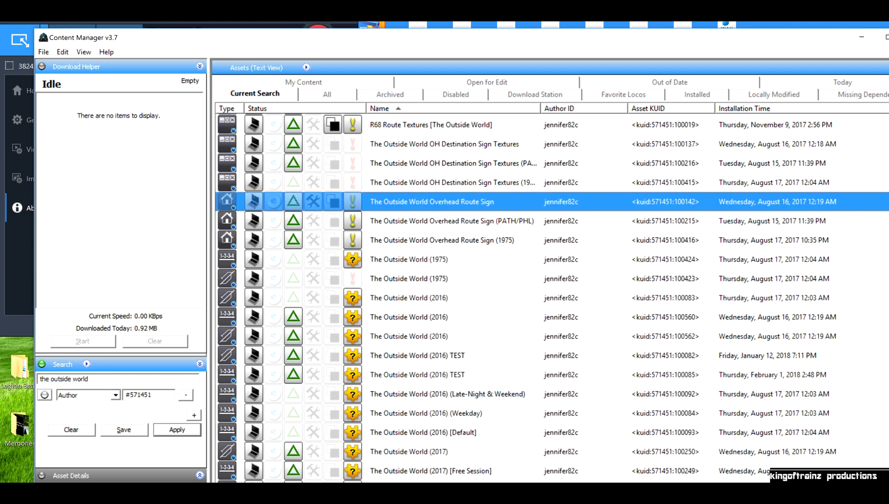
click(452, 222)
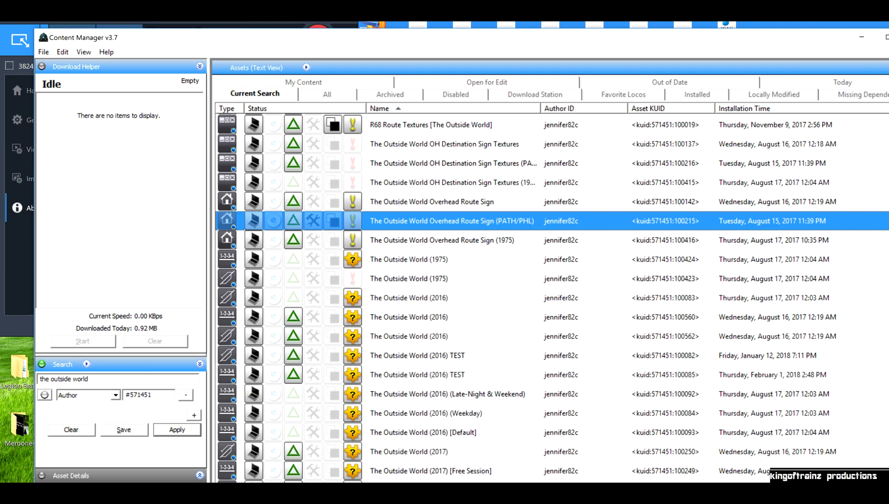
click(431, 201)
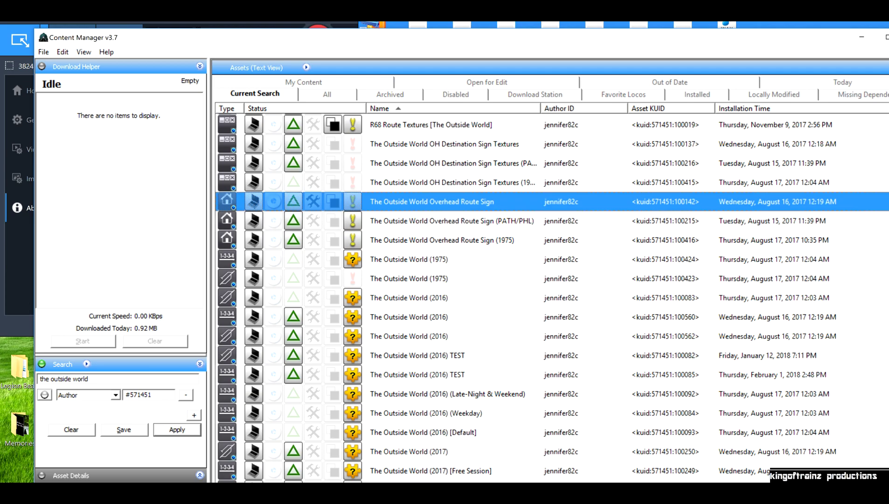
click(451, 220)
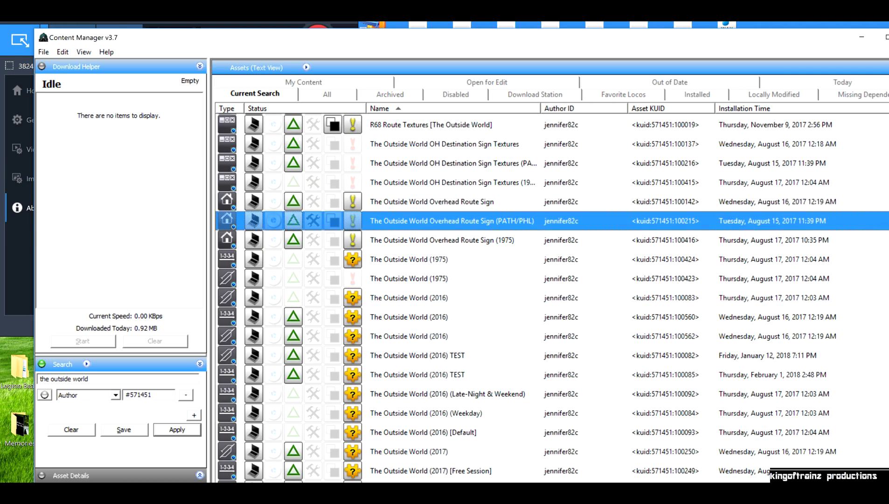
Clone the asset "The Outside World Overhead Route Sign", the version without a PATH/PHL or 1975 suffix
click(431, 201)
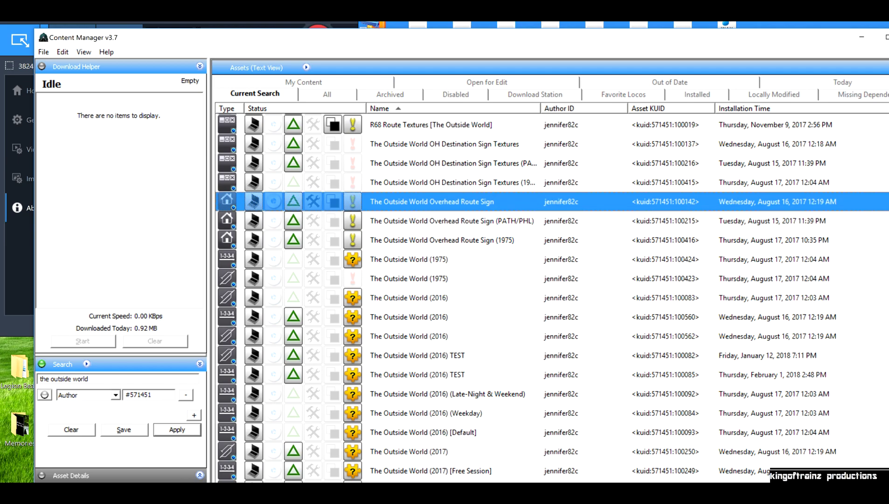
right_click(405, 201)
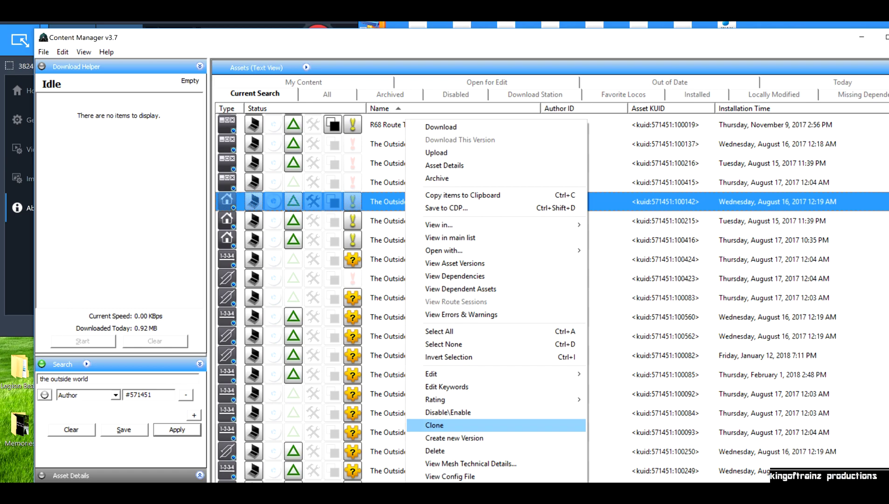
click(435, 425)
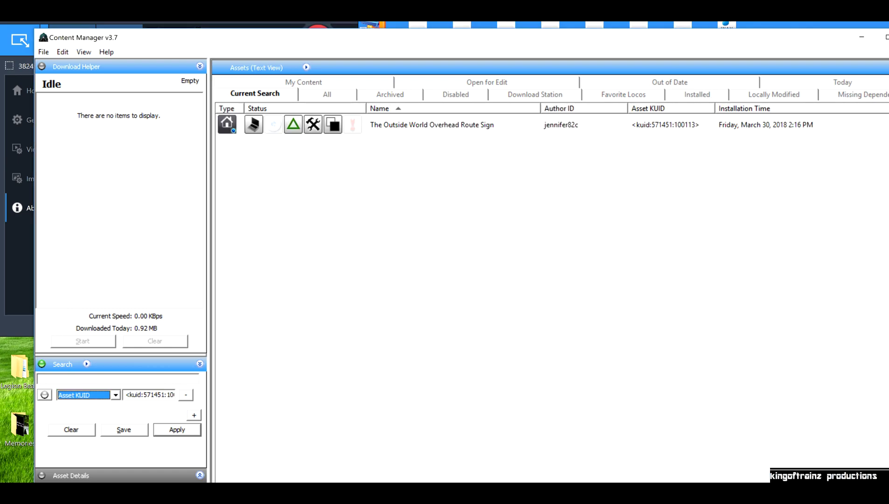
Open the cloned overhead route sign for editing in a File Explorer folder
click(432, 125)
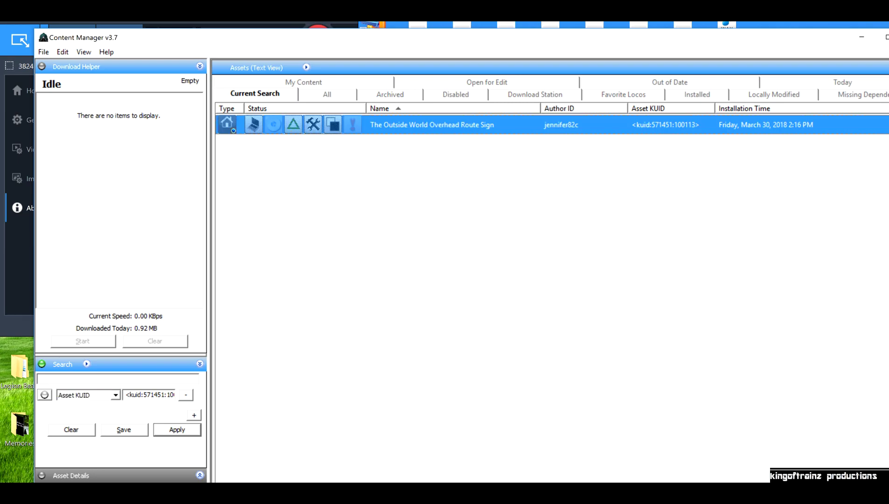
right_click(438, 124)
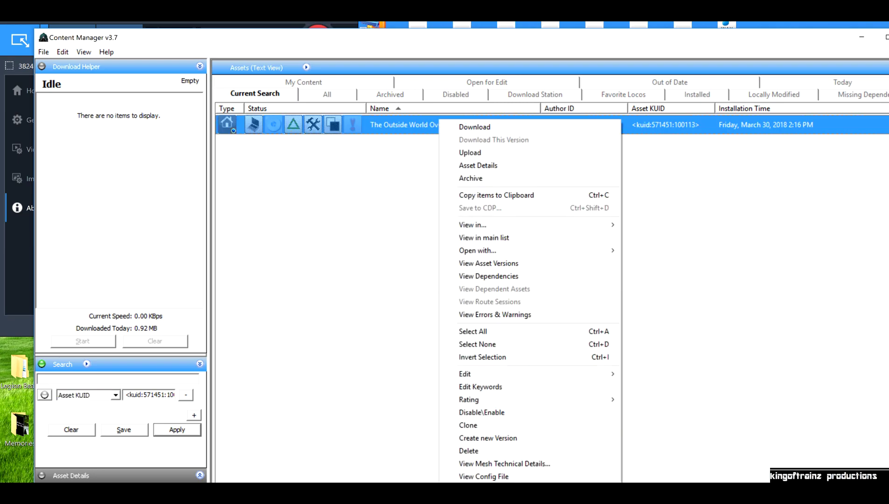
click(401, 196)
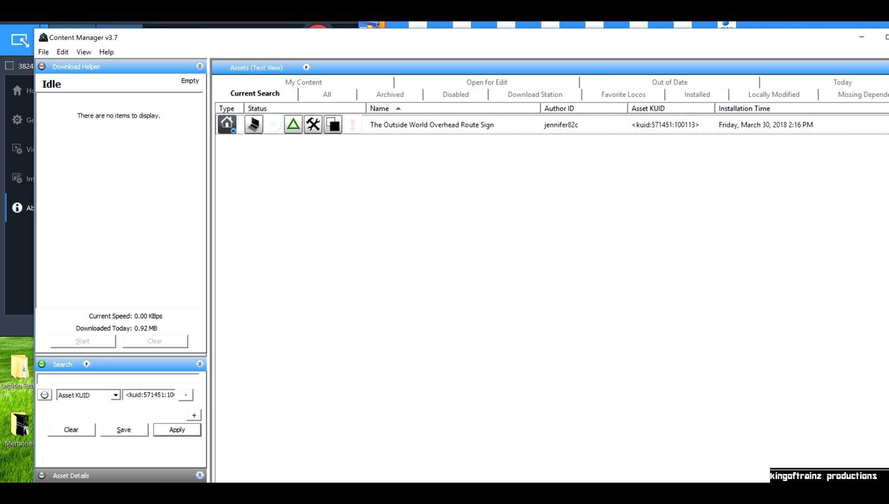
click(420, 125)
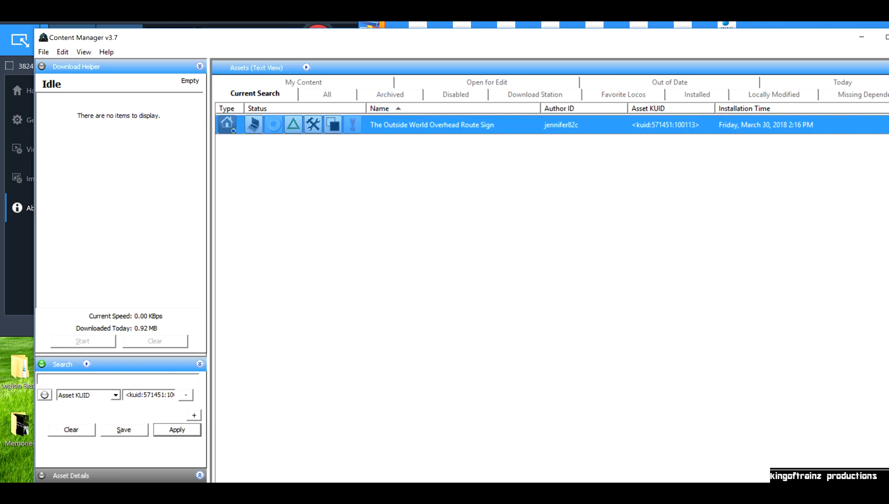
right_click(444, 122)
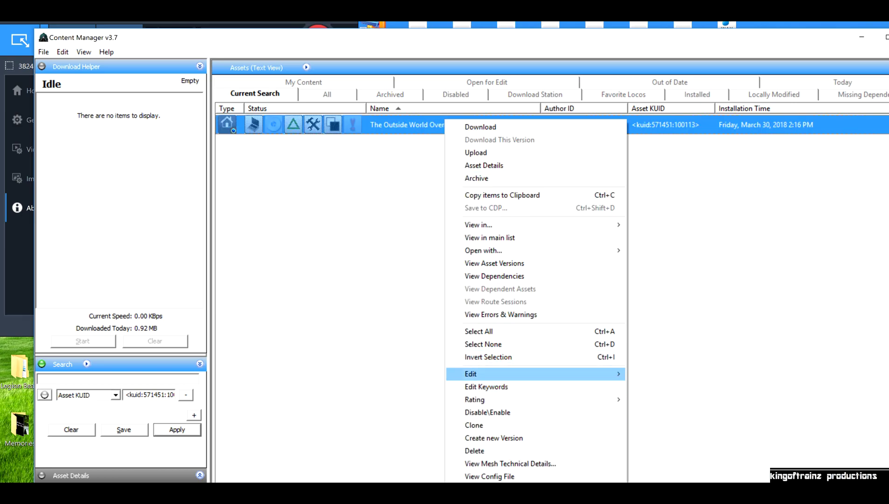
mouse_move(536, 374)
click(666, 416)
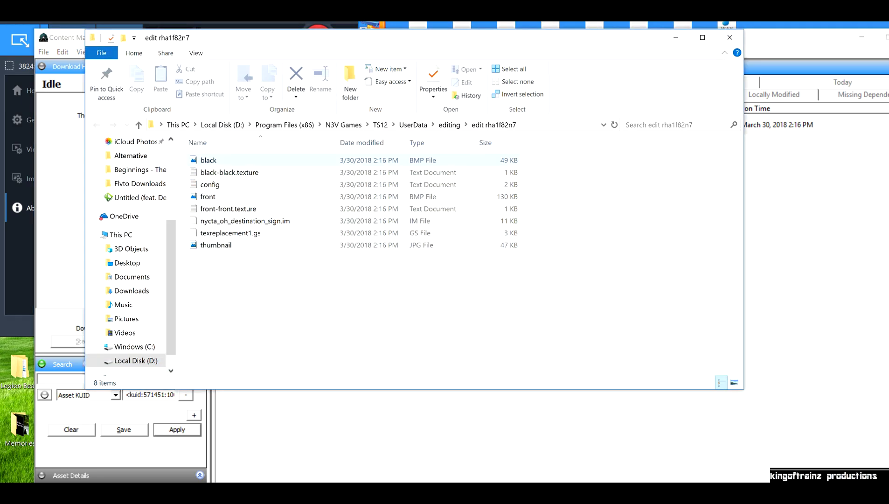
Open the clone's config file and set its username to "Star City Overhead Route Sign"
double_click(301, 184)
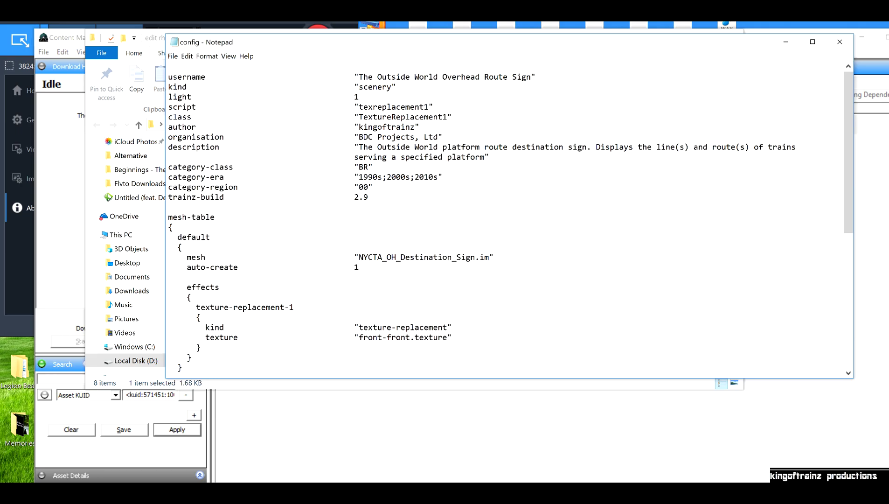
drag(438, 76, 359, 77)
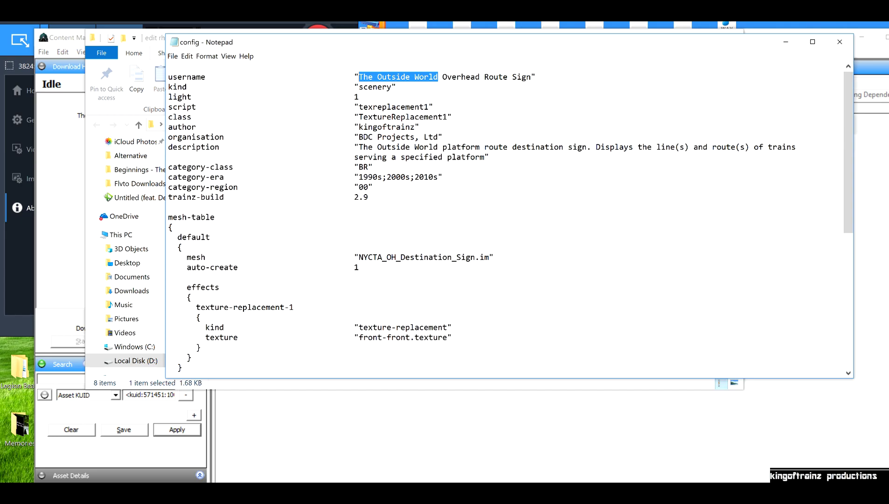
text(Star City)
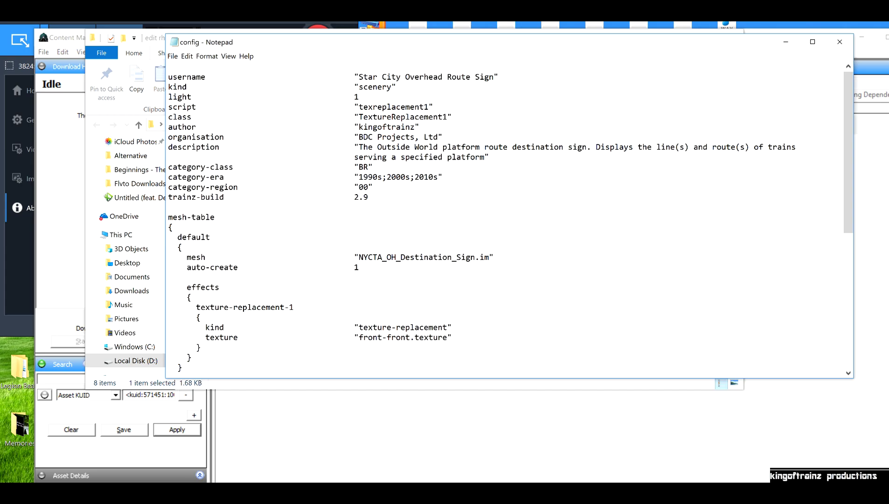
Review the config file's description, mesh entry, numberoftextures1 value and the textures1 KUID in the kuid-table
drag(481, 156, 368, 147)
click(373, 208)
scroll(392, 215, down, 1)
drag(401, 227, 396, 218)
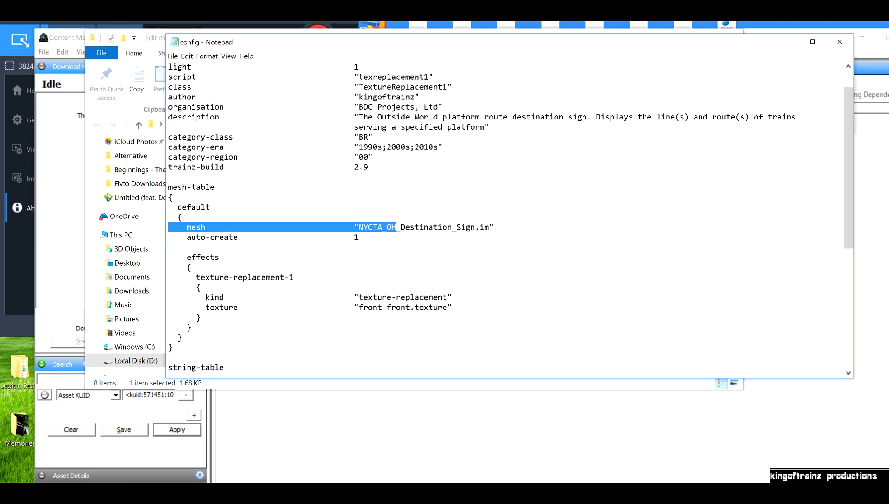
scroll(467, 218, down, 6)
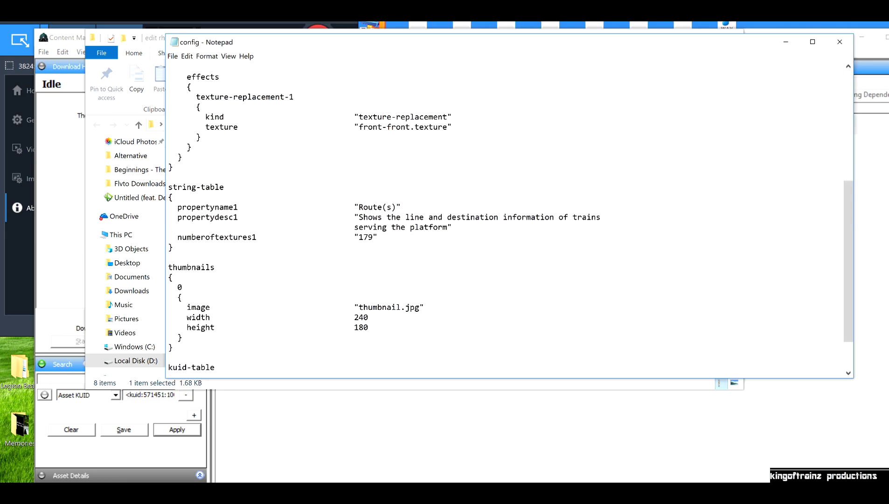
scroll(467, 218, down, 2)
drag(214, 187, 359, 186)
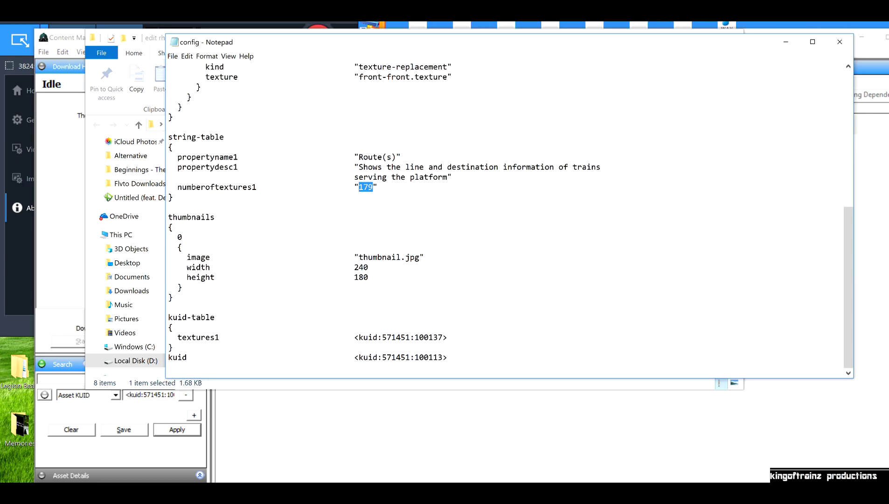
drag(355, 336, 447, 337)
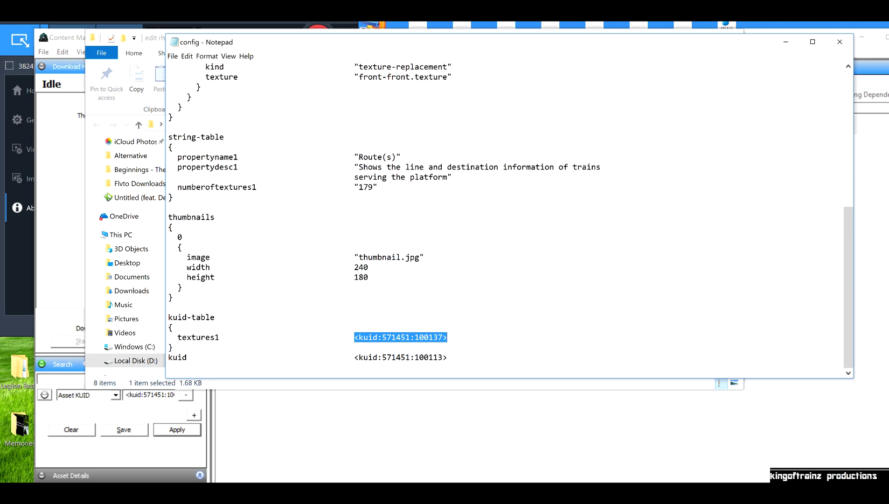
scroll(508, 215, up, 9)
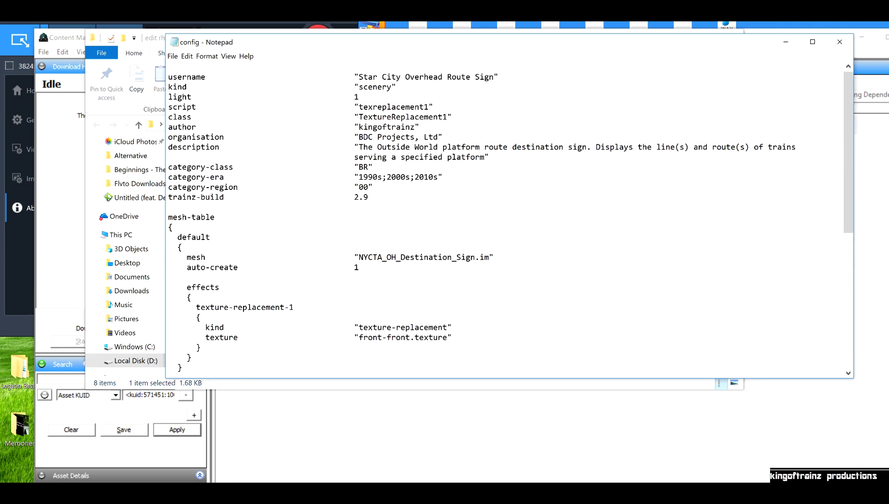
Save the overhead route sign's config file and close it along with its editing folder
click(172, 56)
click(188, 88)
click(840, 41)
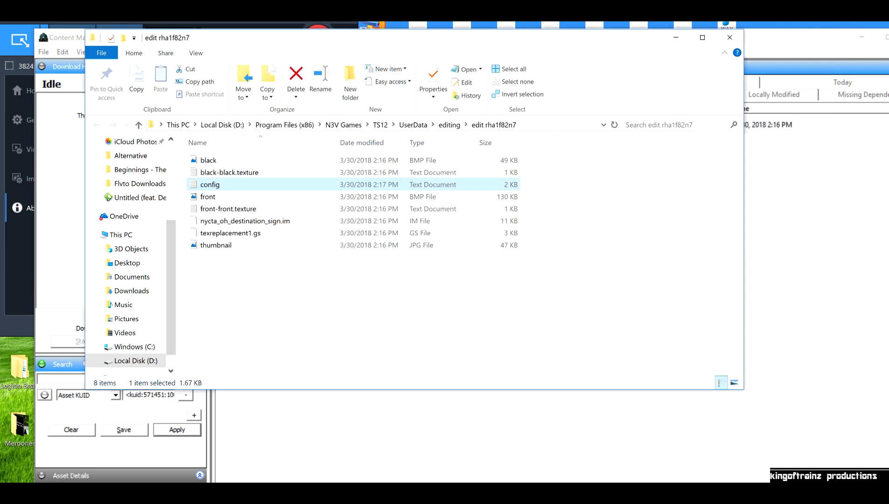
click(730, 37)
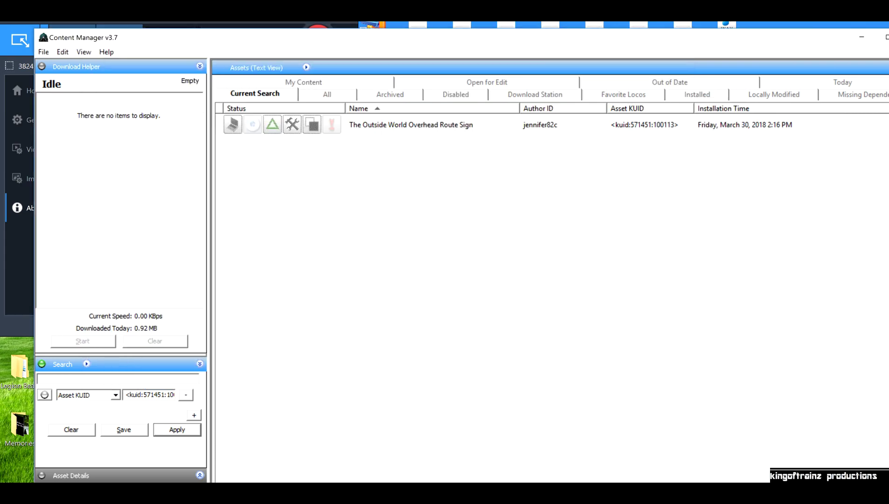
click(411, 125)
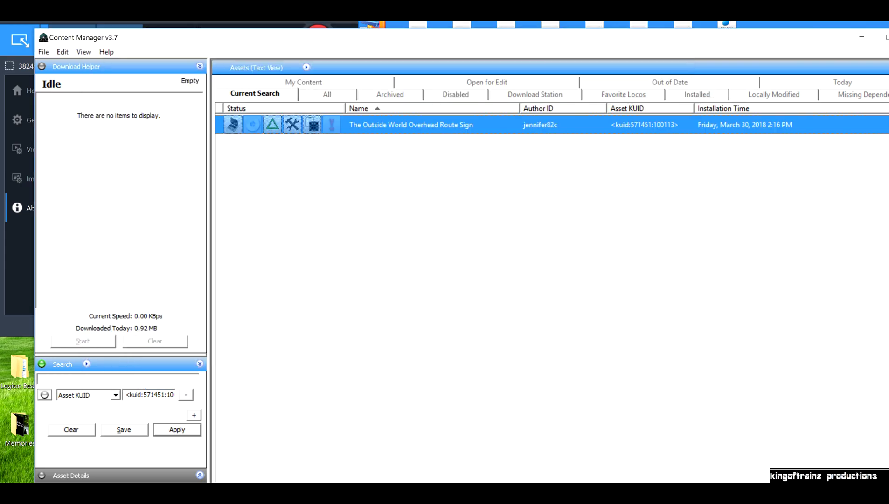
right_click(376, 122)
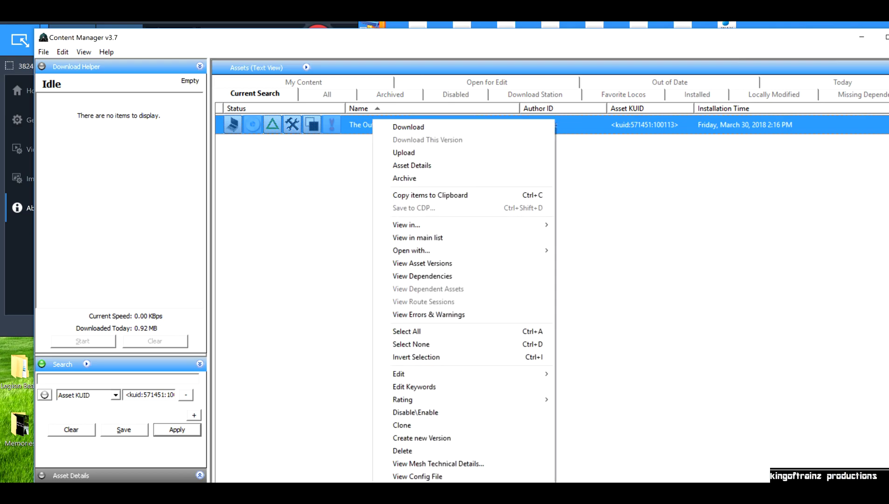
click(602, 224)
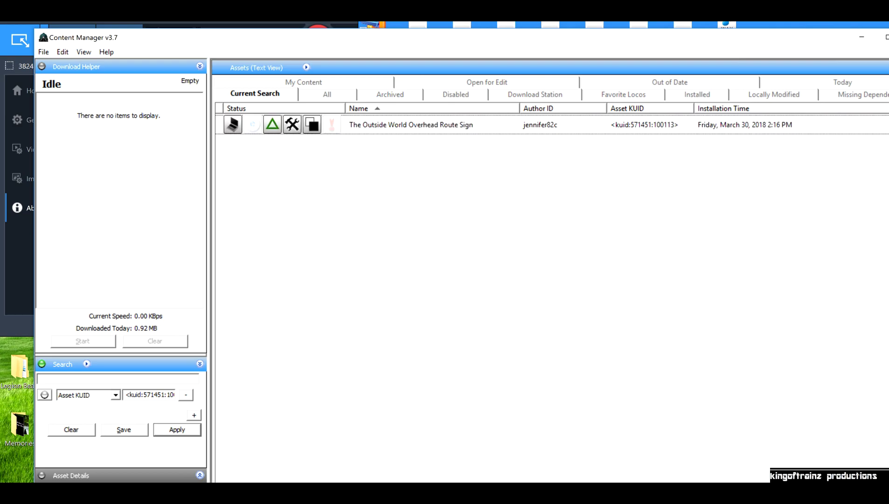
Change the asset search criterion from Asset KUID to Name and activate the search text field
click(115, 396)
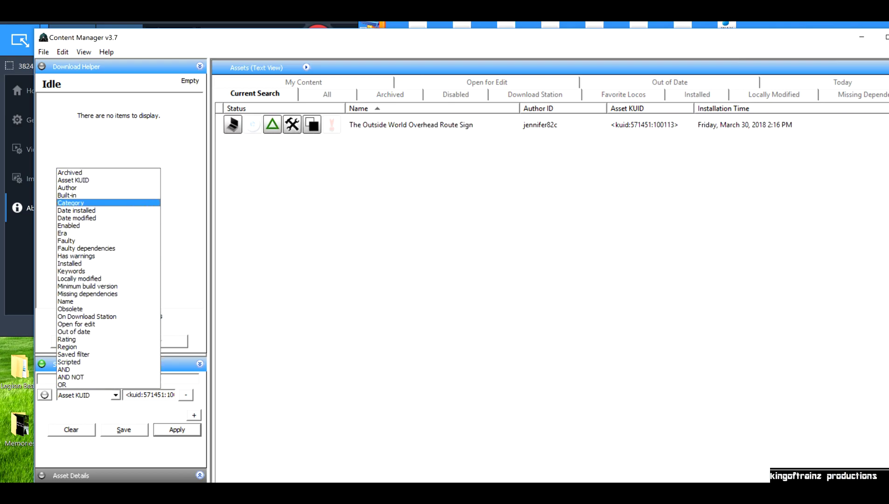
click(75, 302)
click(84, 379)
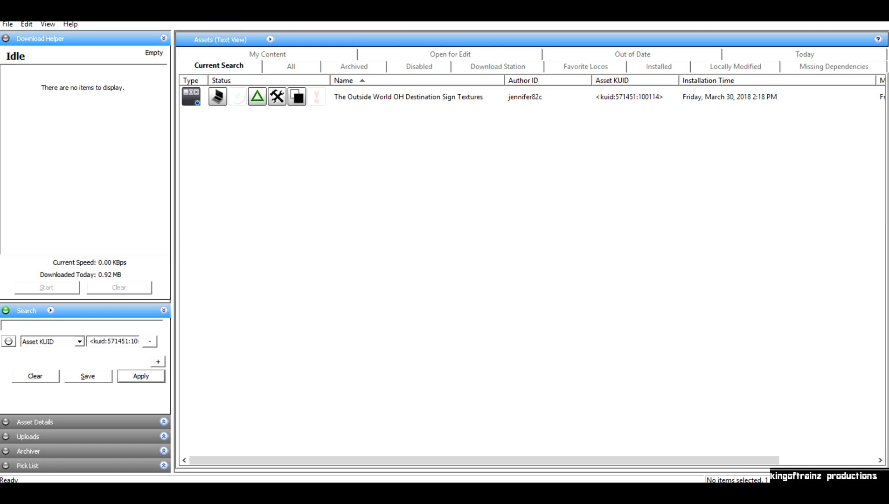
Open the cloned asset "The Outside World OH Destination Sign Textures" for editing in a File Explorer folder
click(189, 93)
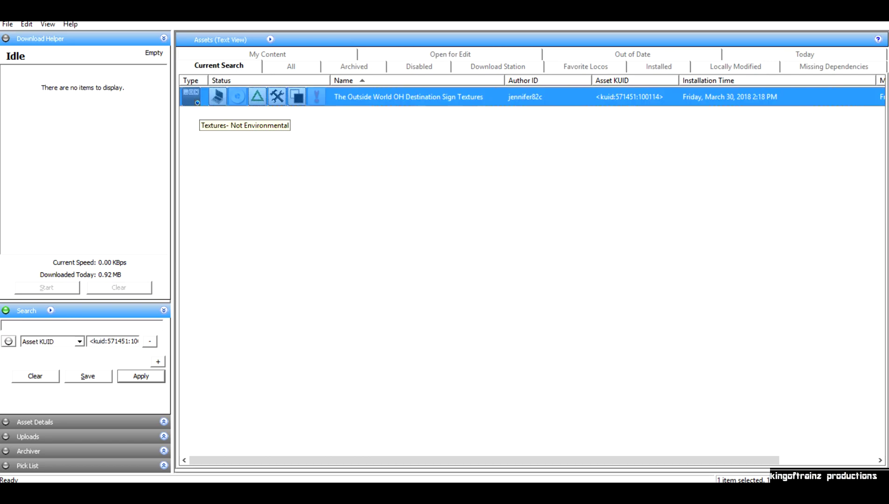
key(alt+Tab)
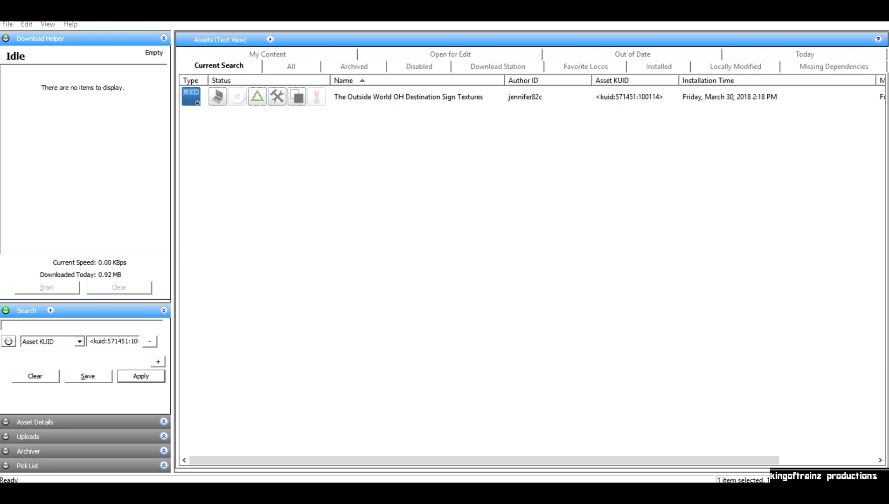
key(alt+Tab)
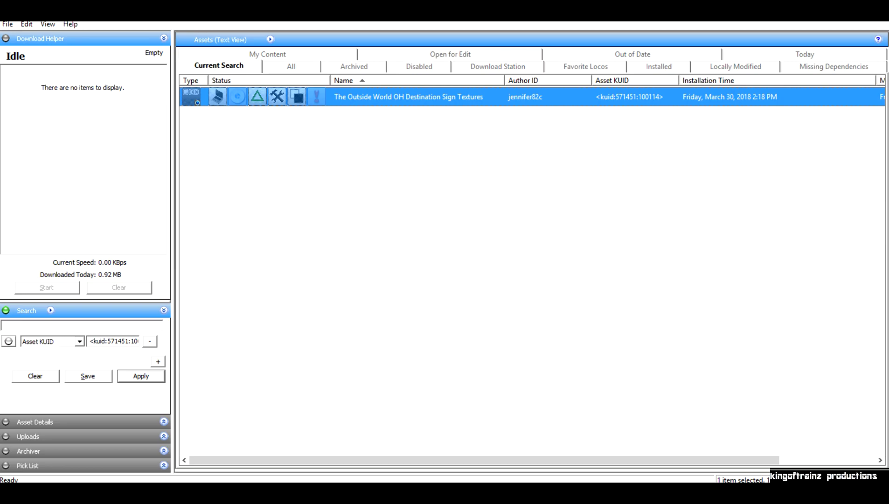
right_click(381, 97)
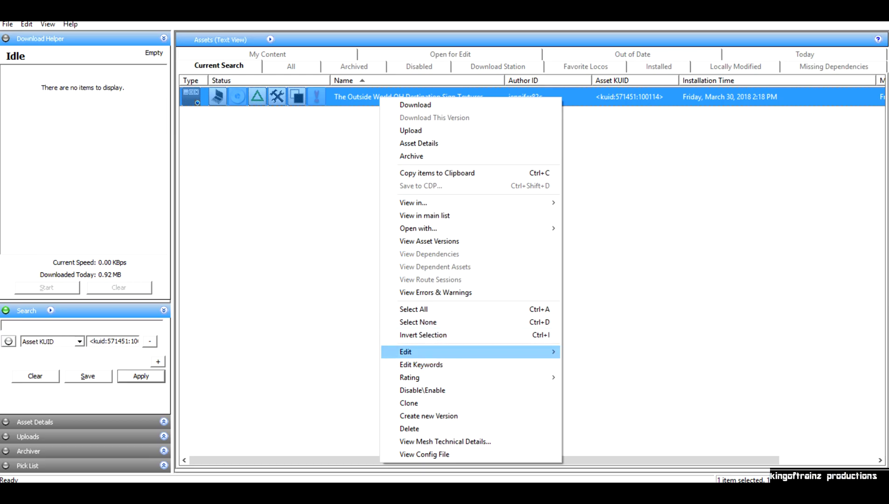
mouse_move(406, 352)
click(602, 395)
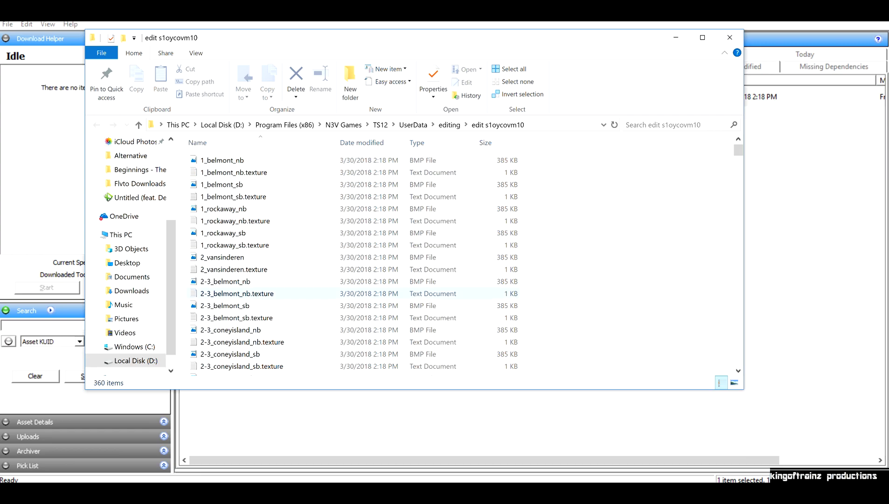
Open the 1_belmont_nb bitmap with Photos and make Photos the default app for .bmp files
double_click(222, 160)
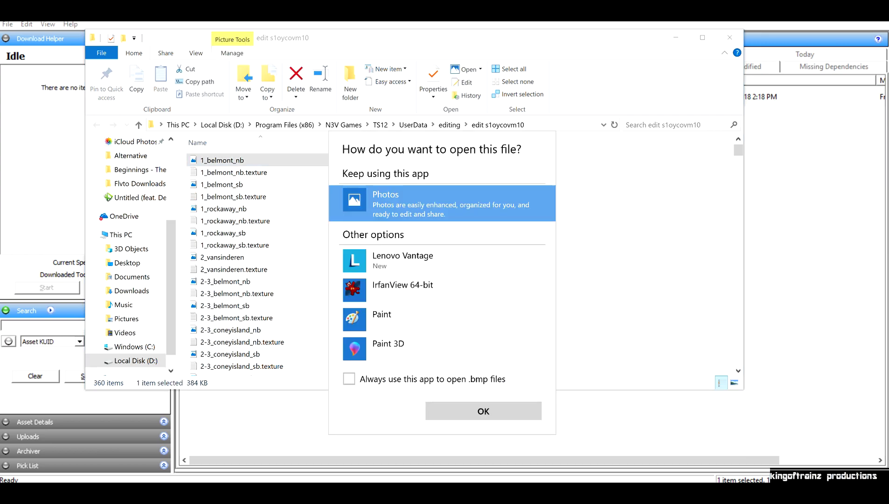
click(349, 379)
click(484, 411)
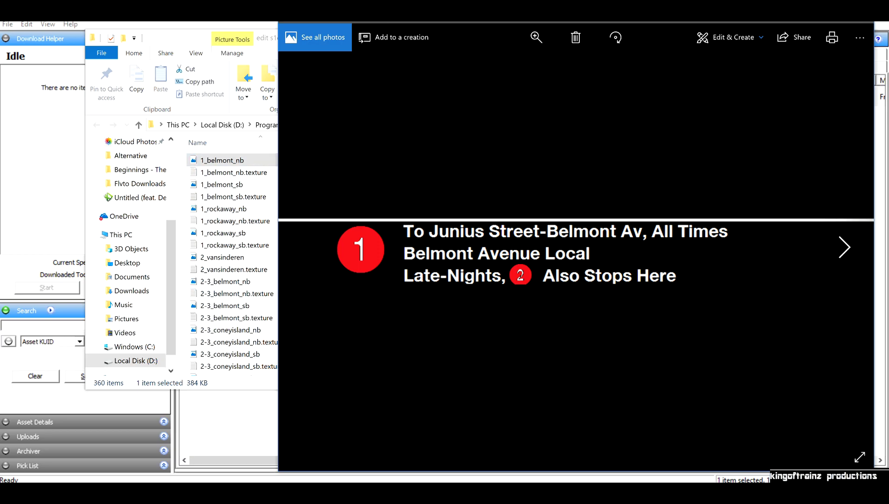
Browse the sign images from 1_belmont_nb through 1_rockaway_sb, then close the image viewer
click(844, 247)
click(844, 247)
click(845, 247)
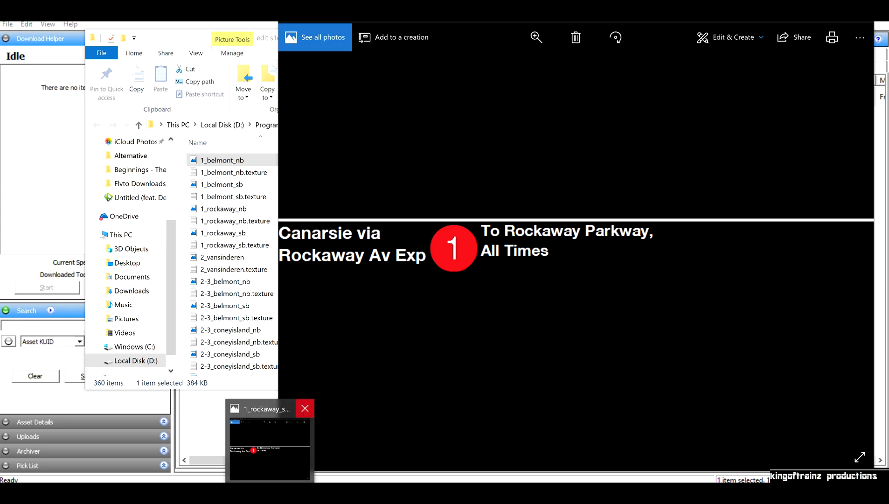
click(304, 408)
Examine the Primary and Tile lines of 1_belmont_nb.texture alongside its matching bitmap in the folder, then close the text file
click(234, 173)
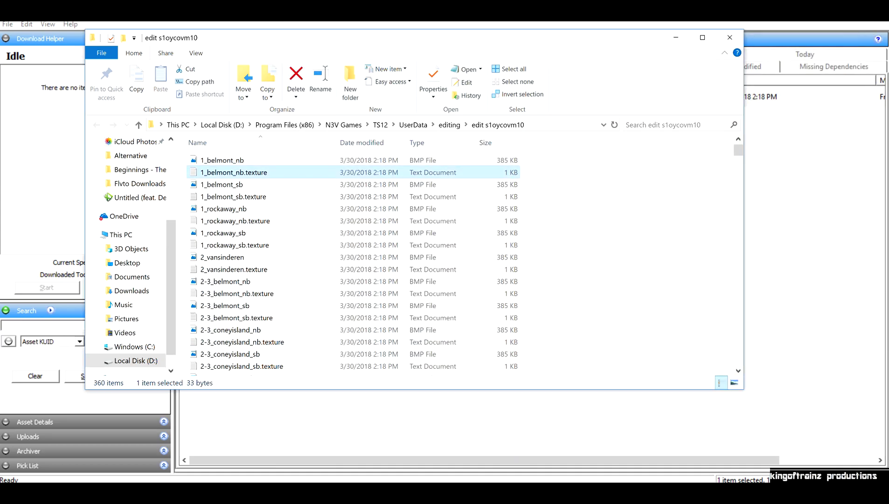
click(235, 161)
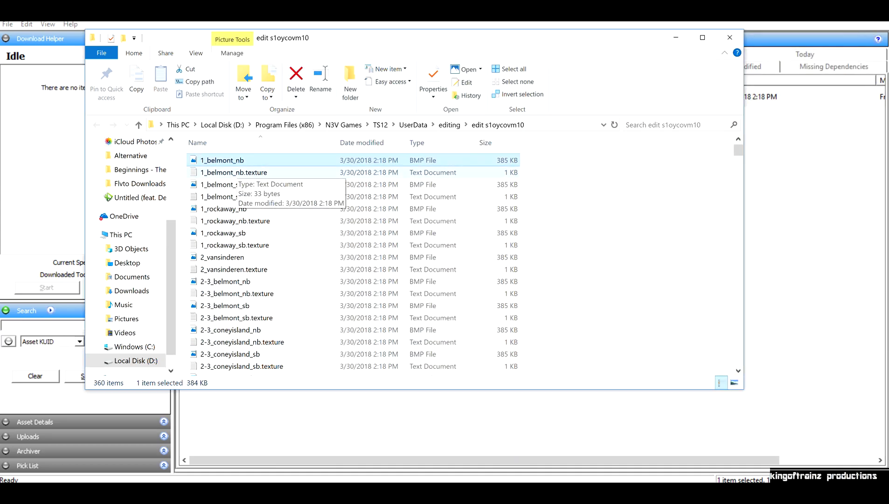
click(236, 171)
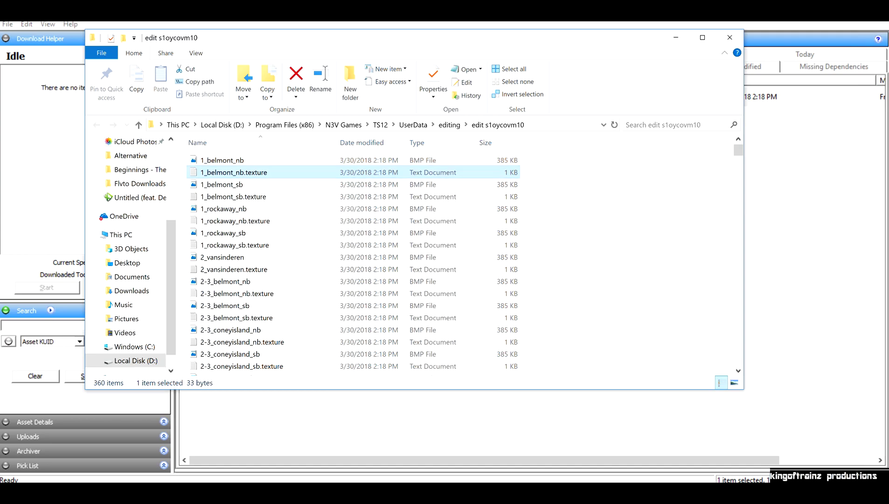
double_click(259, 172)
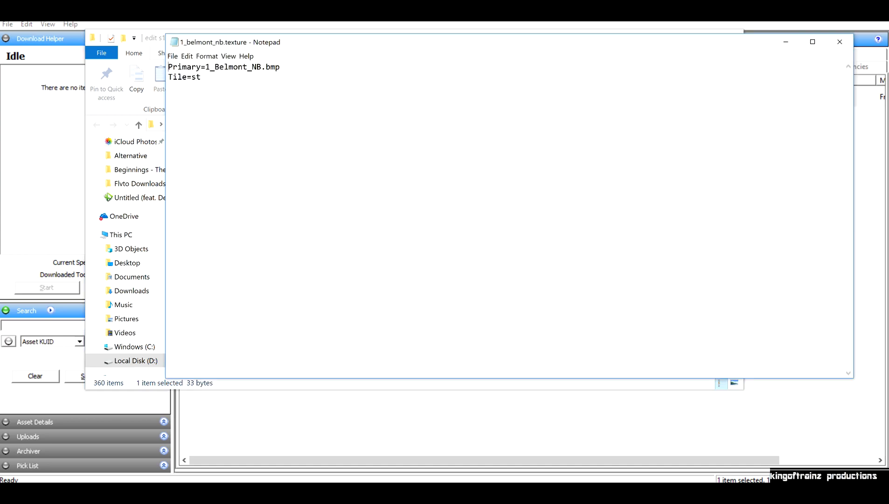
drag(355, 42, 436, 177)
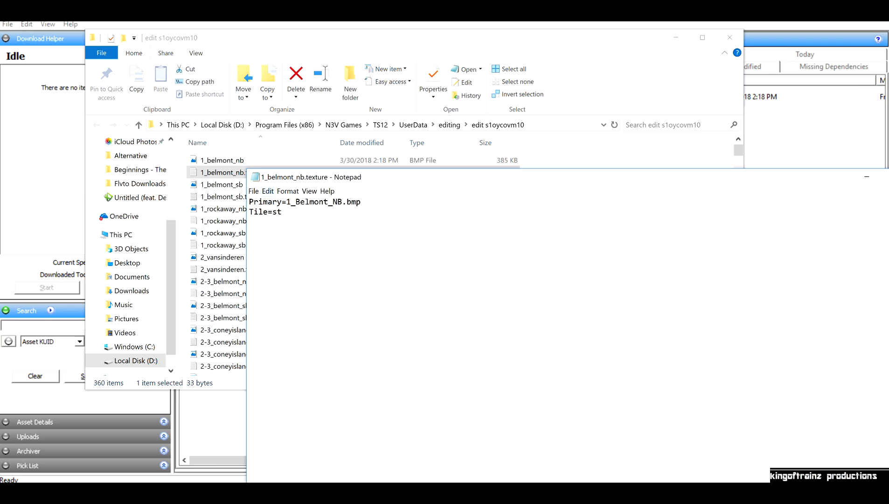
drag(286, 202, 361, 202)
drag(392, 177, 397, 220)
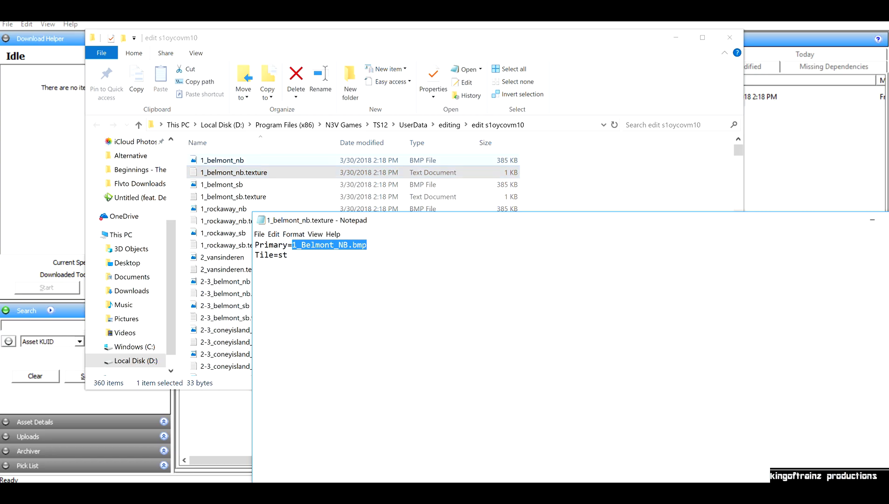
click(287, 255)
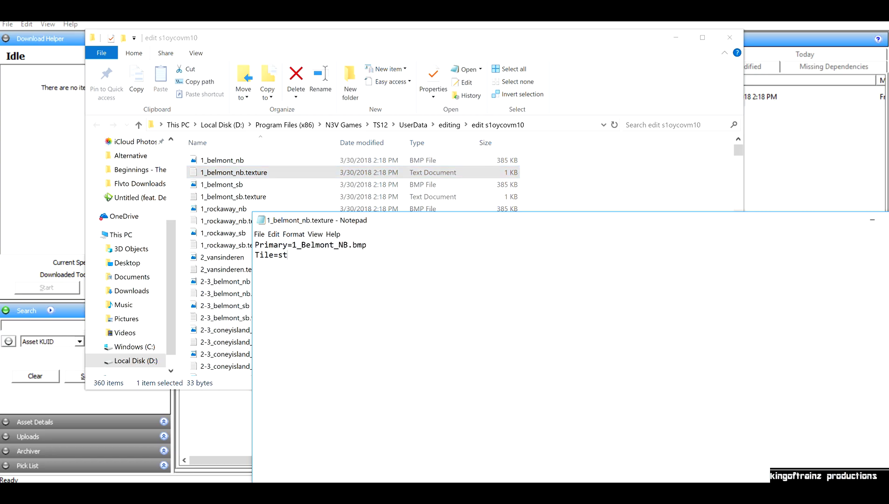
drag(406, 221, 231, 151)
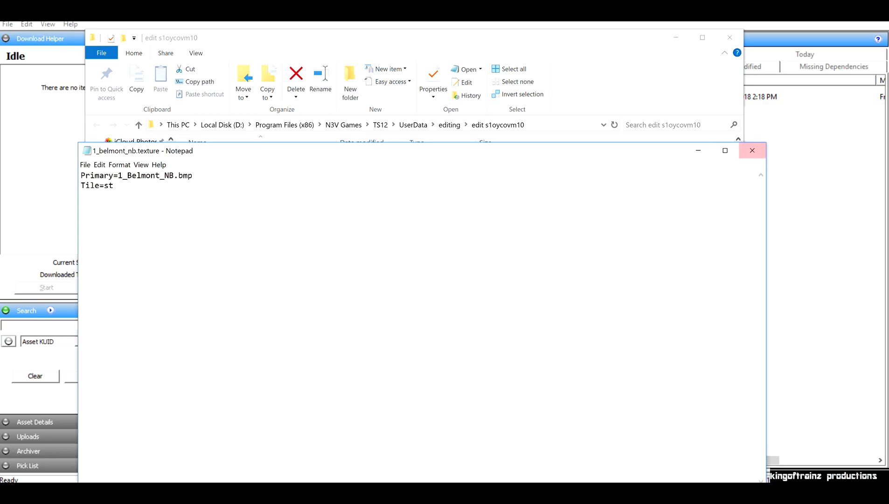
click(752, 151)
Open the texture asset's config file and set its username to "Star City OH Destination Sign Textures"
scroll(262, 201, down, 20)
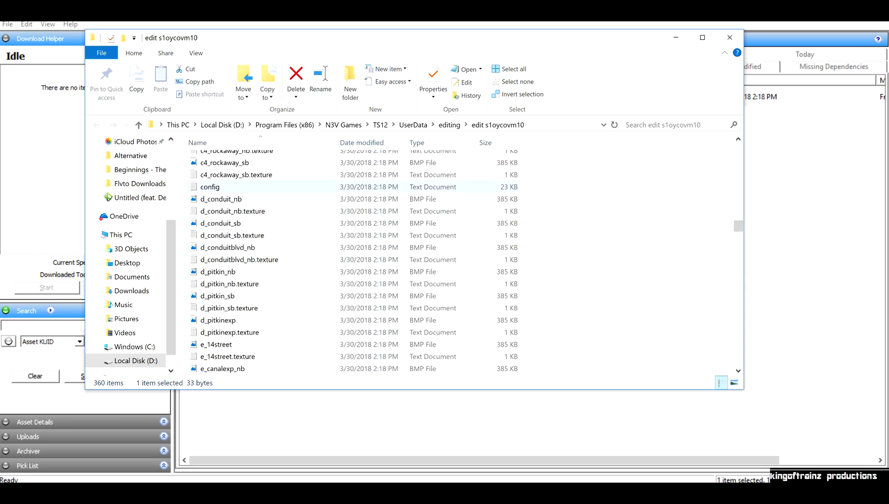
double_click(210, 186)
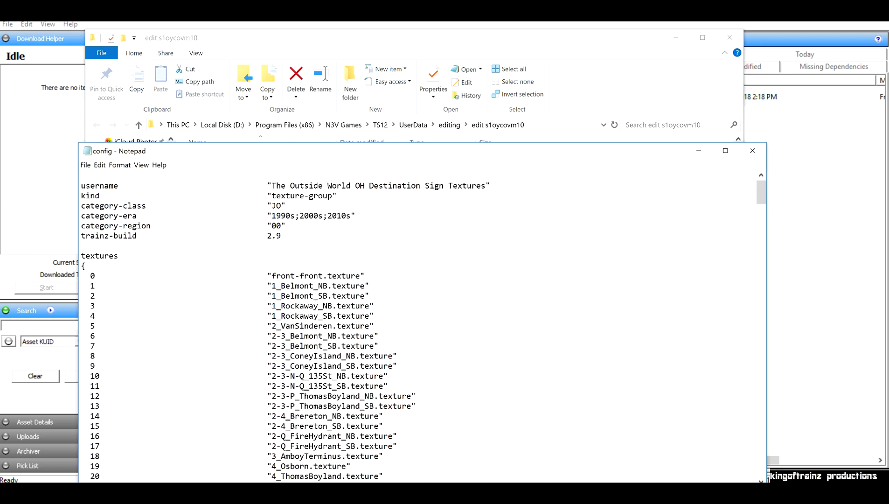
drag(351, 186, 271, 186)
key(BackSpace)
text(Star City)
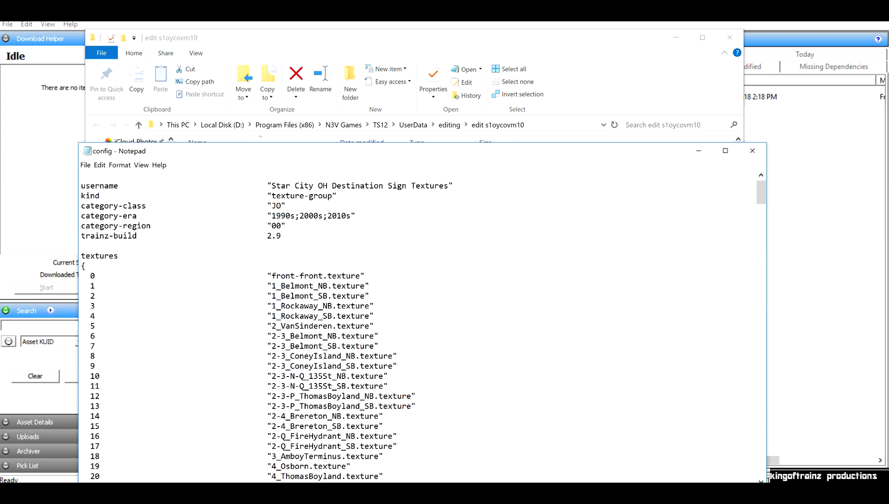
Review the numbered .texture entries in the config file's textures table, from the first to the last
scroll(420, 327, down, 7)
scroll(420, 327, up, 7)
scroll(420, 327, down, 20)
scroll(420, 326, down, 20)
scroll(420, 327, down, 6)
drag(103, 386, 100, 377)
click(99, 376)
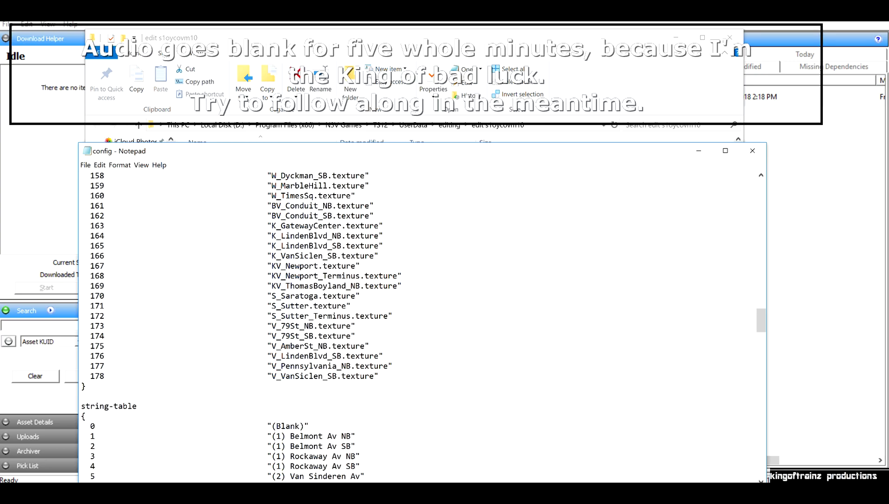
scroll(420, 327, up, 20)
scroll(420, 327, up, 20)
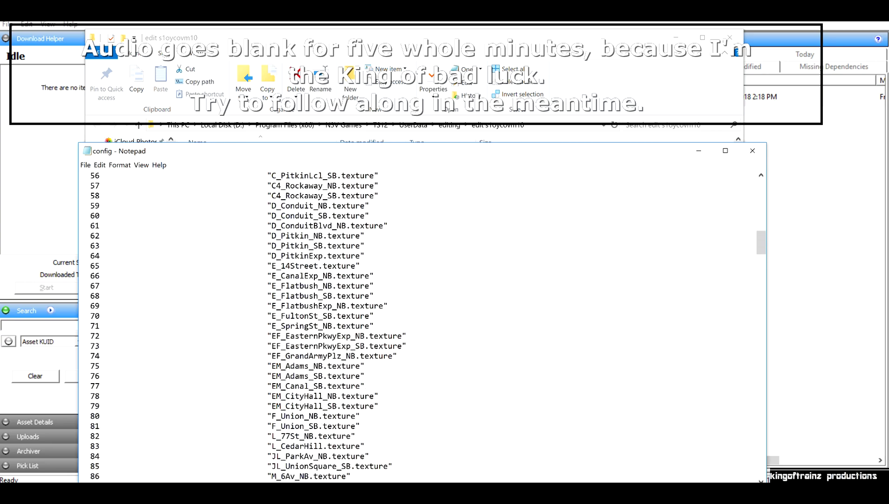
mouse_move(82, 275)
mouse_down()
mouse_move(99, 276)
mouse_move(81, 286)
mouse_move(81, 276)
mouse_up()
click(111, 276)
scroll(420, 327, down, 20)
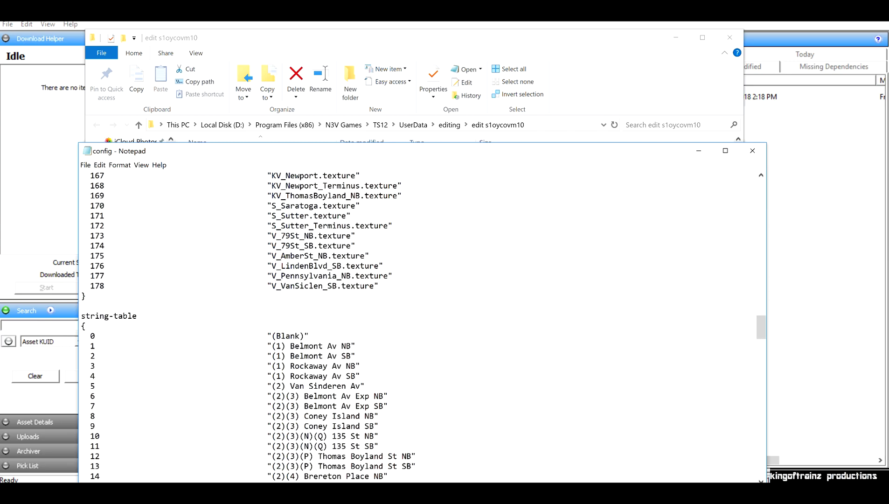
drag(379, 285, 100, 185)
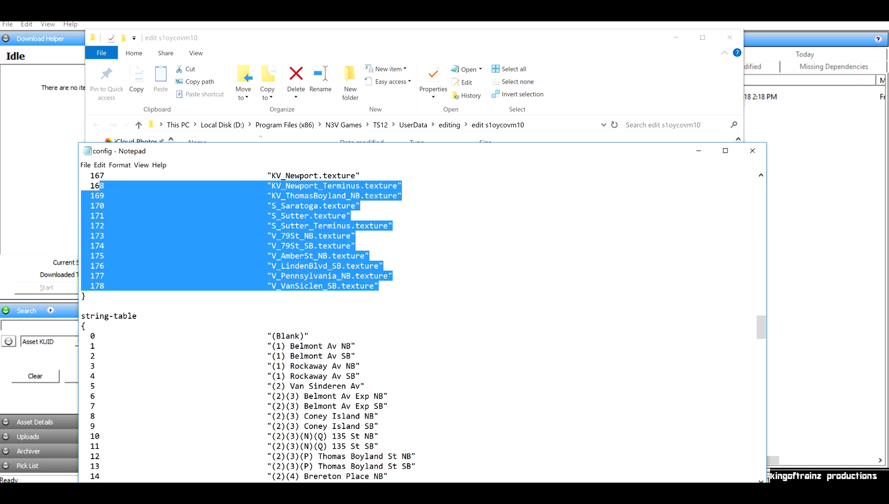
Review how the numbered sign names in the string-table correspond to the entries in the textures table
mouse_move(81, 335)
mouse_down()
mouse_move(365, 386)
mouse_move(379, 436)
mouse_move(82, 335)
mouse_up()
drag(356, 345, 221, 346)
drag(370, 286, 308, 276)
drag(300, 206, 248, 206)
drag(365, 387, 82, 346)
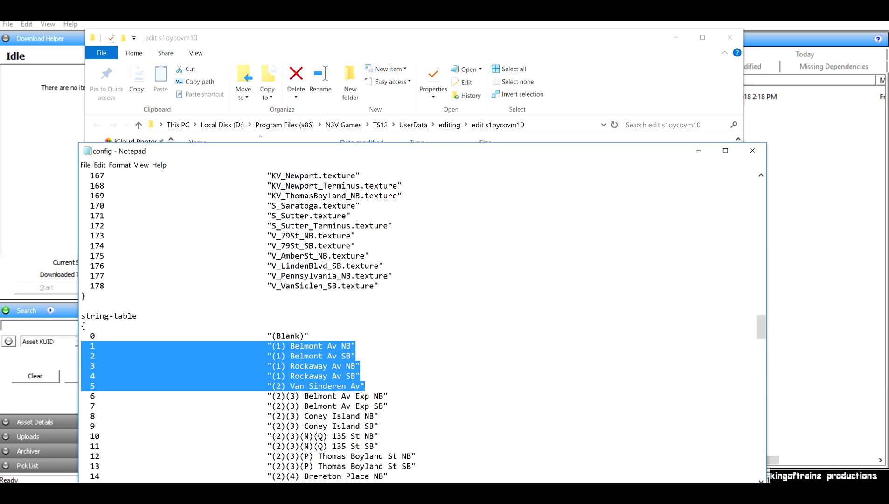
click(225, 396)
scroll(418, 326, down, 20)
scroll(418, 327, down, 20)
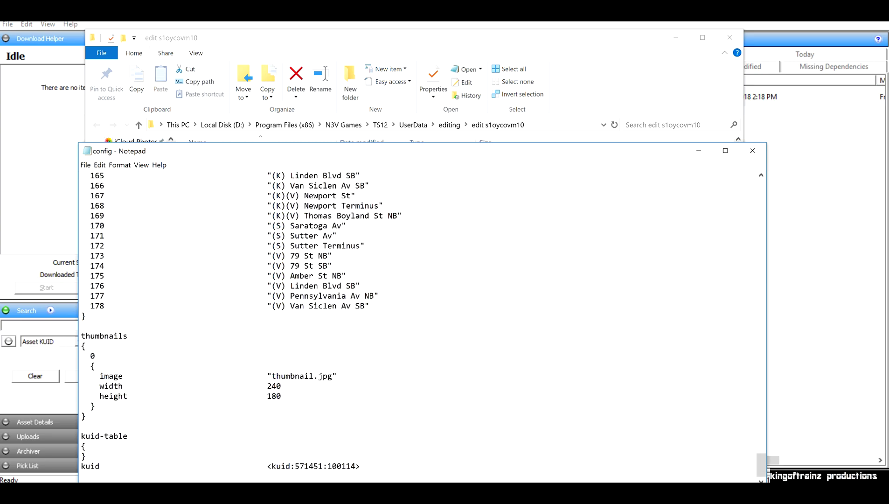
drag(369, 305, 82, 216)
click(139, 215)
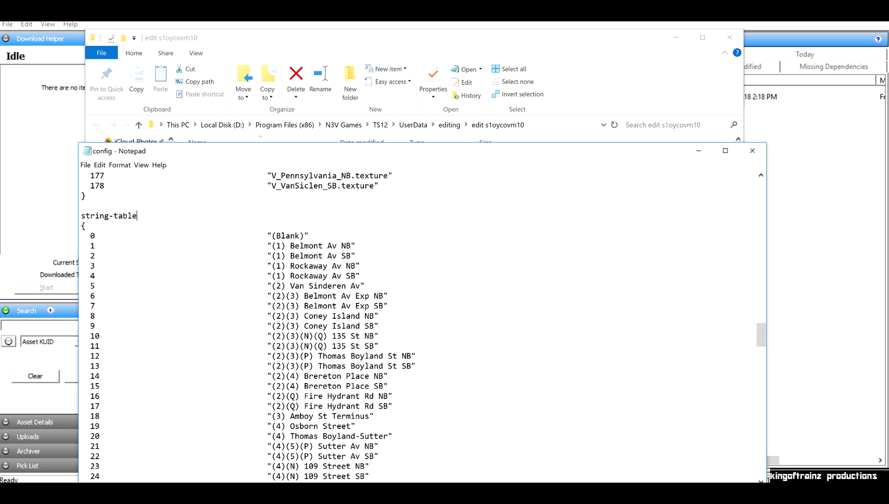
Copy the texture asset's own kuid value, <kuid:571451:100114>, from the last line of its config file
scroll(138, 216, down, 20)
scroll(429, 327, down, 20)
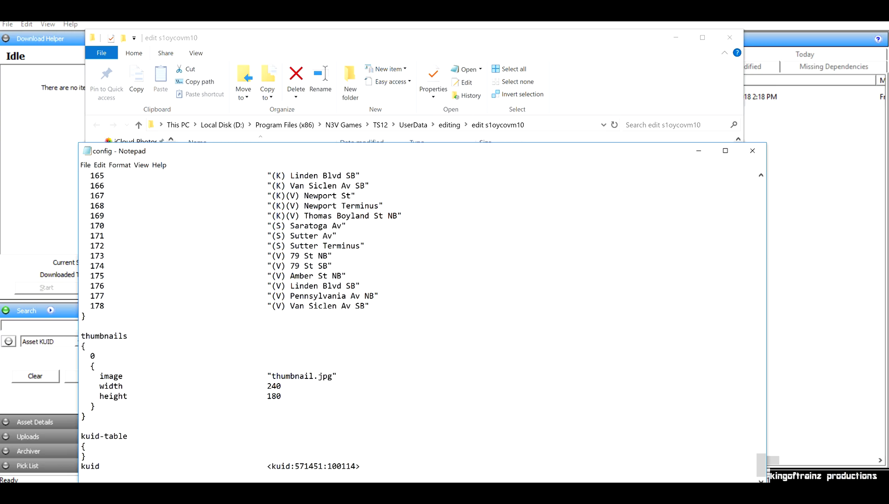
drag(360, 466, 267, 466)
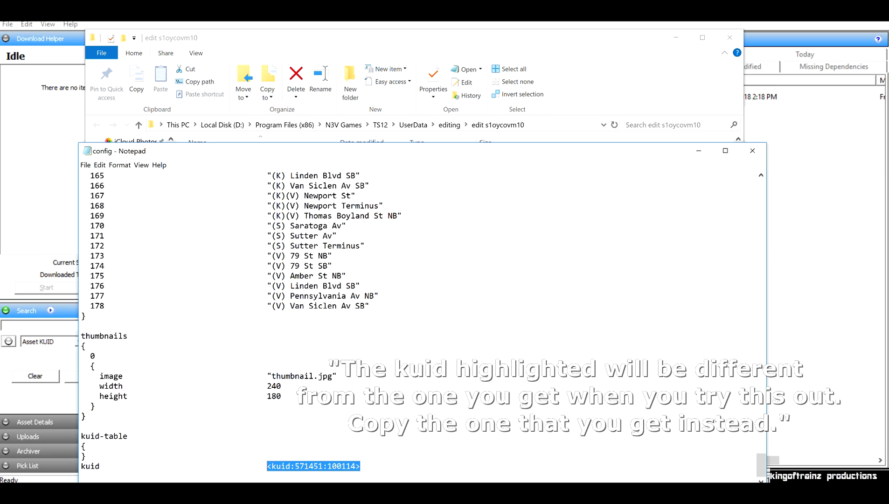
right_click(321, 466)
click(343, 372)
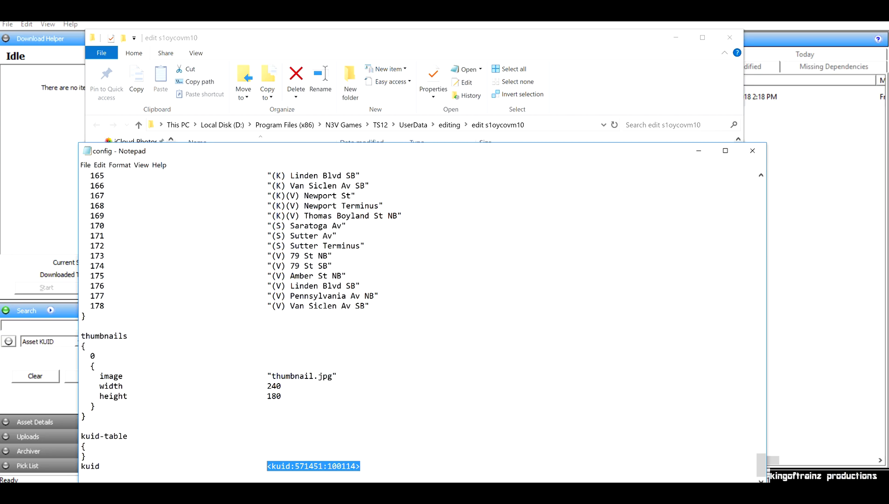
Save and close the texture asset's config file, and close its folder
click(85, 165)
click(100, 199)
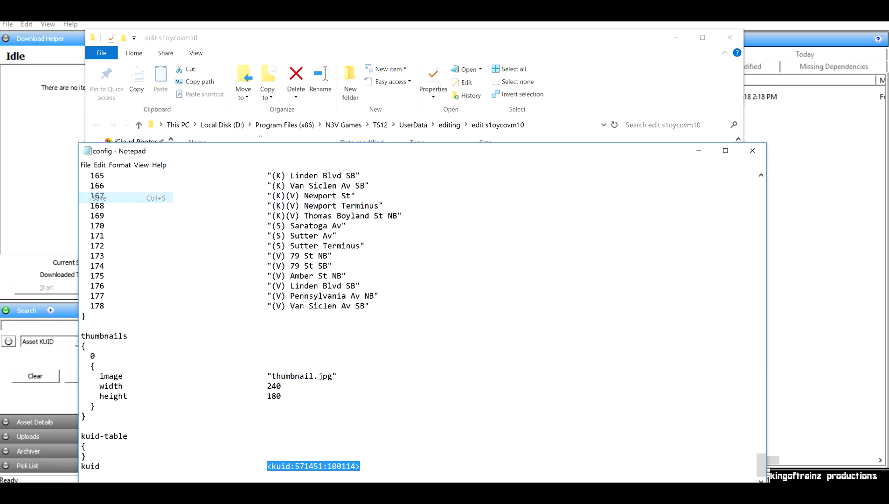
click(753, 151)
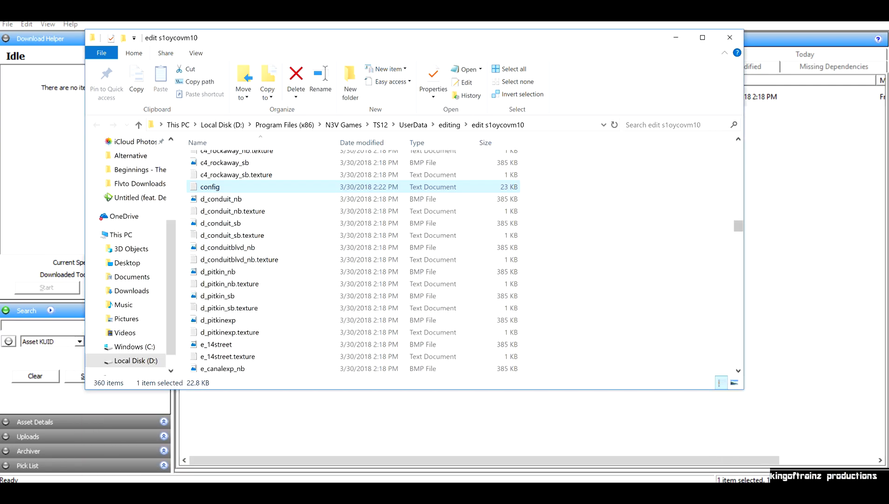
click(731, 37)
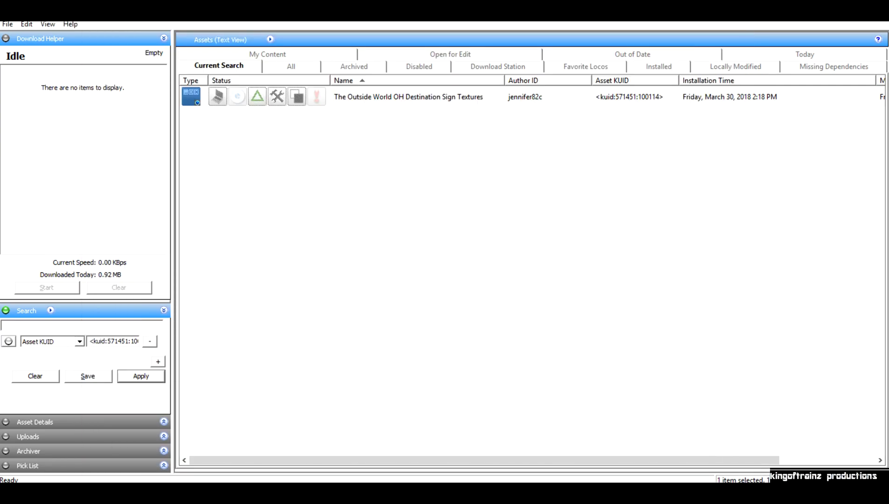
List the assets open for edit and open the config file of The Outside World Overhead Route Sign from its folder
click(451, 55)
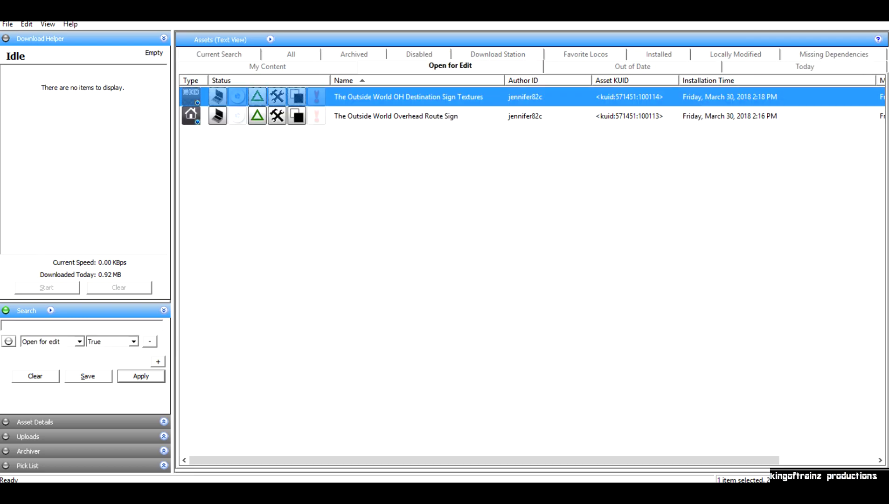
click(395, 116)
right_click(359, 117)
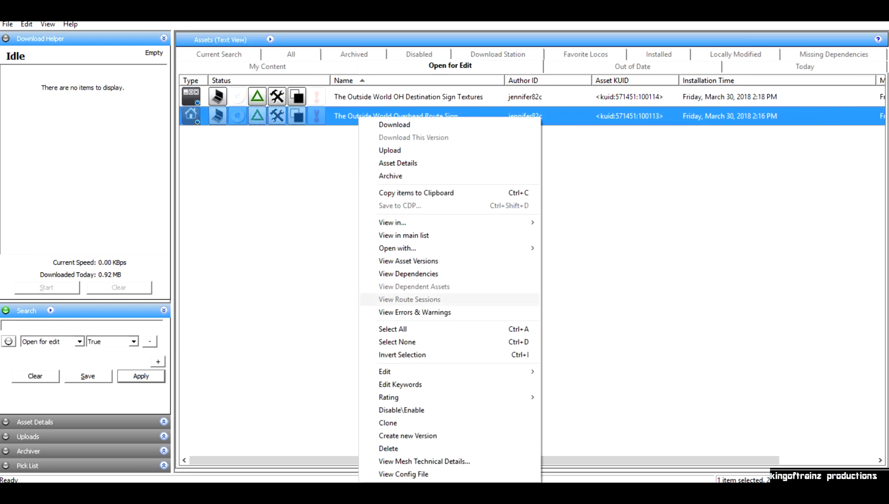
mouse_move(385, 371)
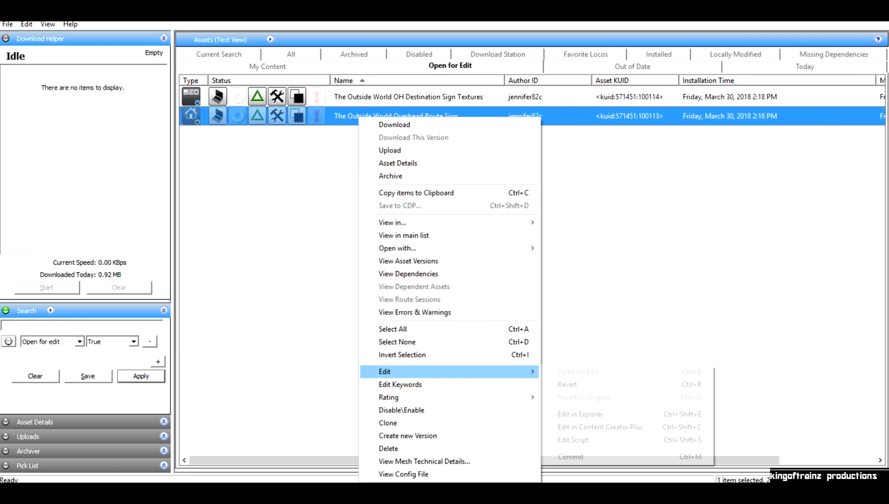
click(576, 412)
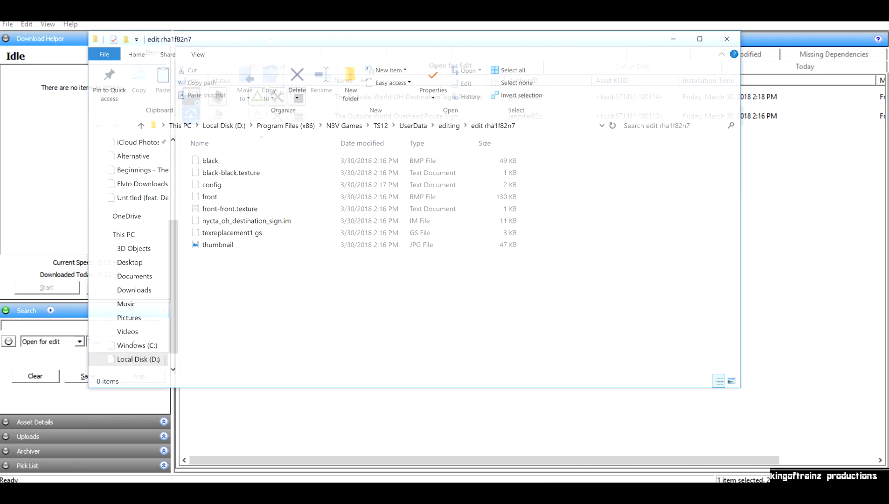
double_click(210, 184)
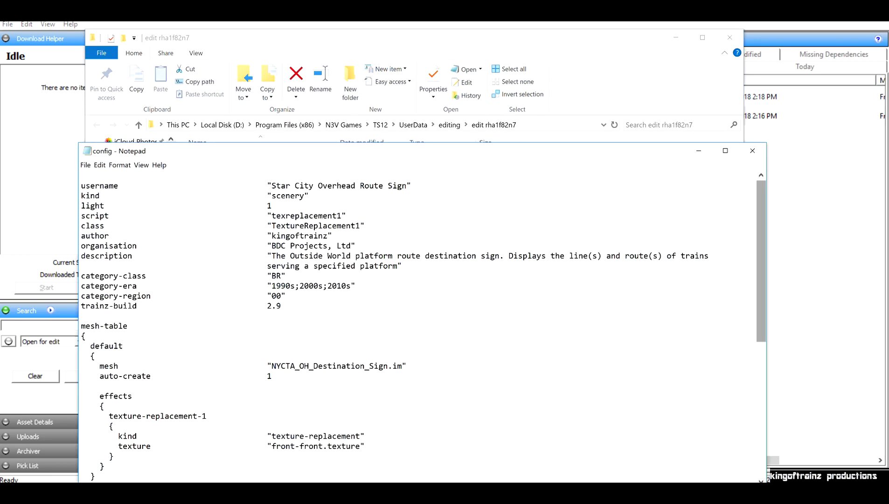
Replace the textures1 kuid in the kuid-table with the copied <kuid:571451:100114> and remove the extra blank line
drag(761, 261, 761, 397)
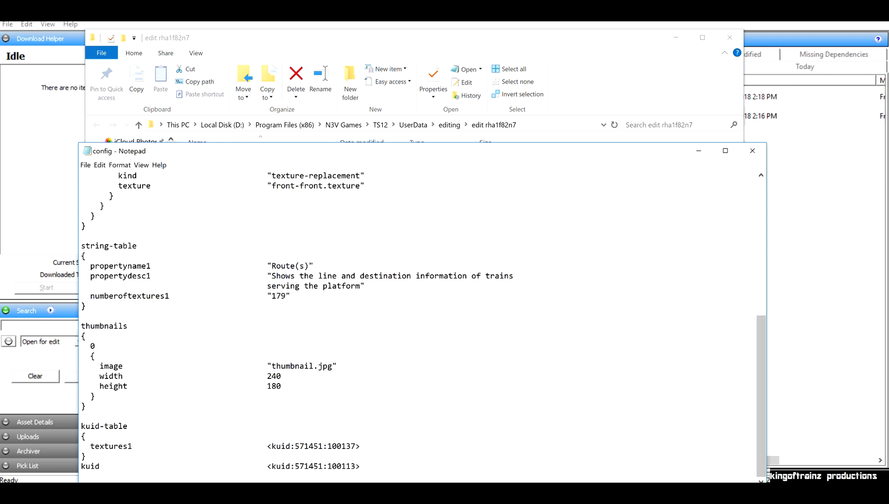
drag(360, 446, 268, 446)
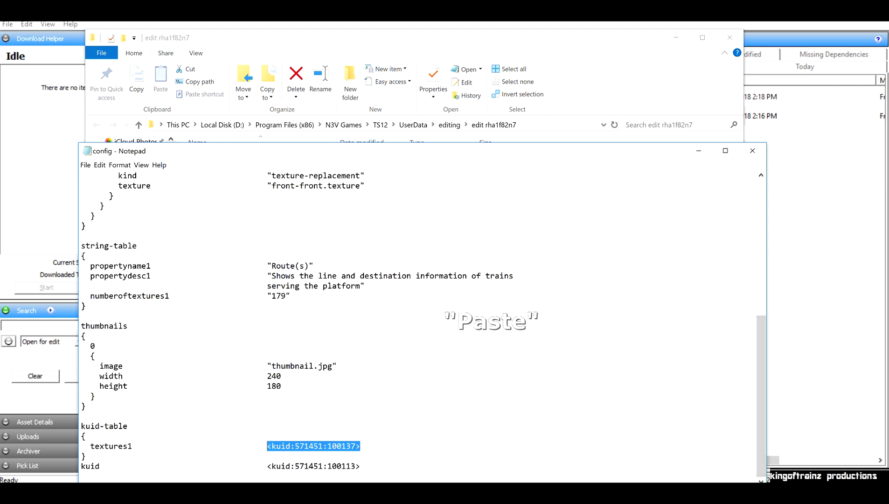
right_click(320, 455)
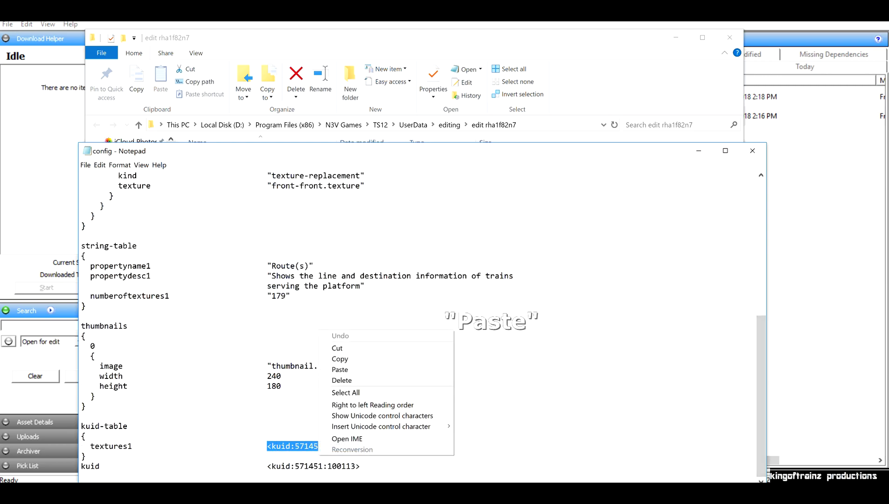
right_click(303, 443)
click(323, 358)
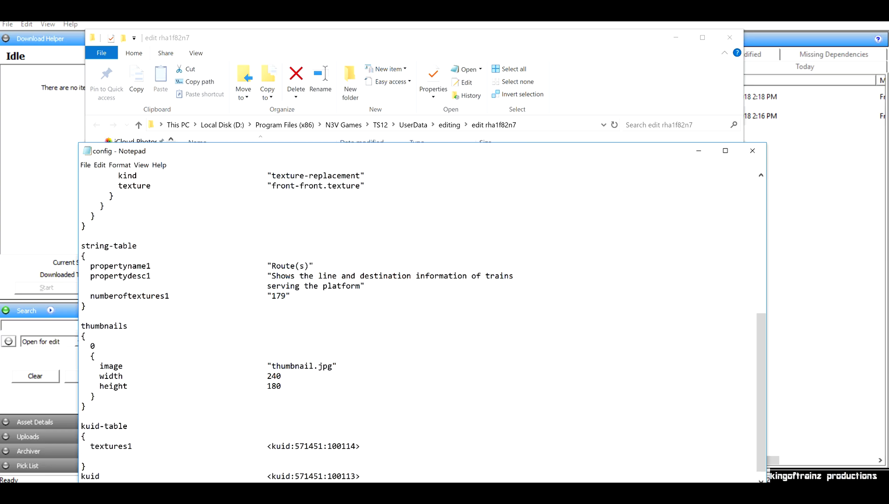
key(BackSpace)
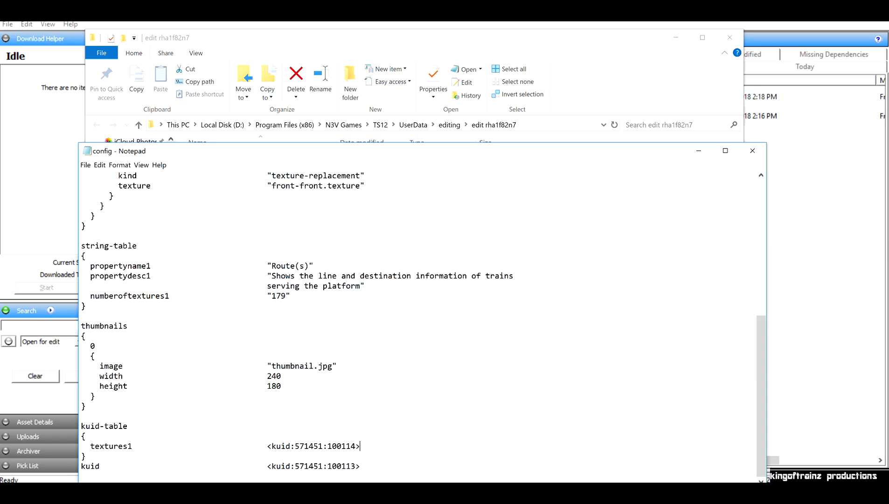
Review the sign's config file, checking the textures1 kuid in the kuid-table and the numberoftextures1 value in the string-table
drag(360, 446, 267, 447)
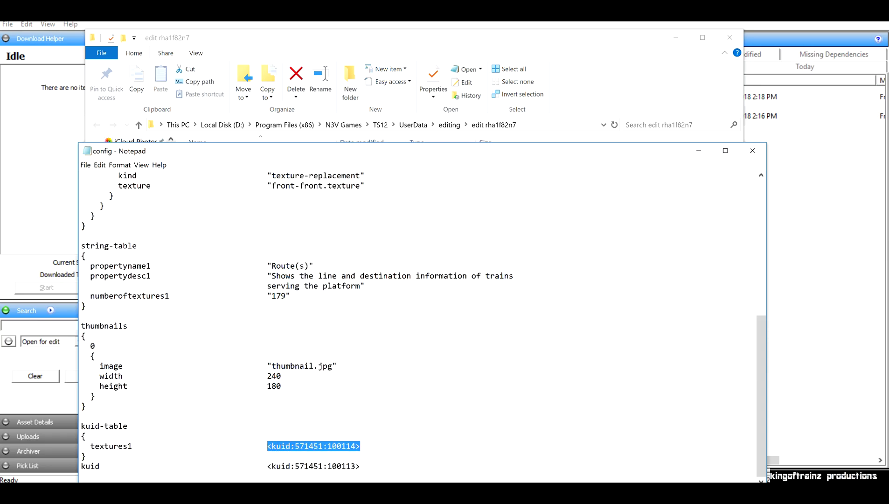
key(Right)
key(Right)
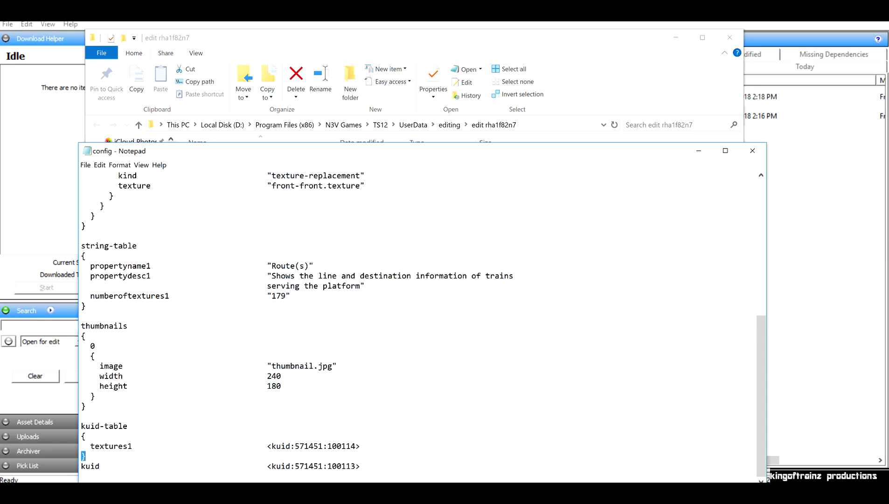
key(shift+Up)
key(shift+Up)
key(shift+Up)
key(shift+Up)
key(shift+Up)
key(shift+Up)
key(ctrl+Home)
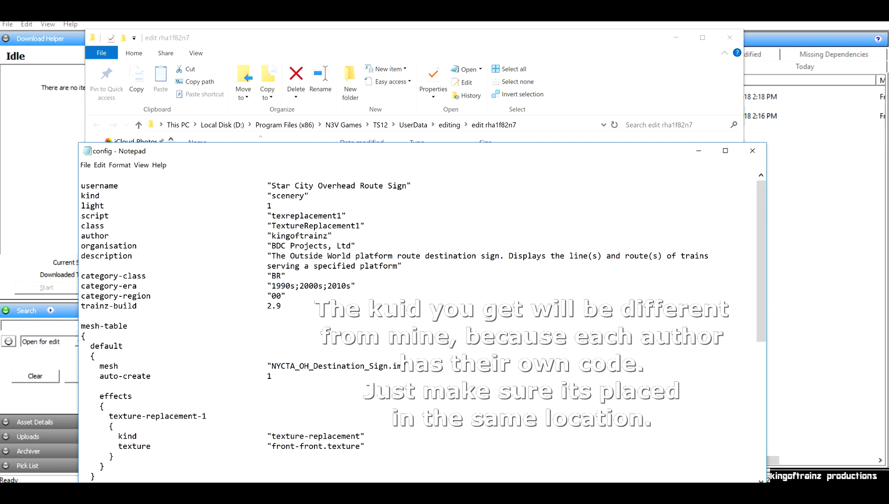
scroll(424, 327, down, 9)
click(128, 326)
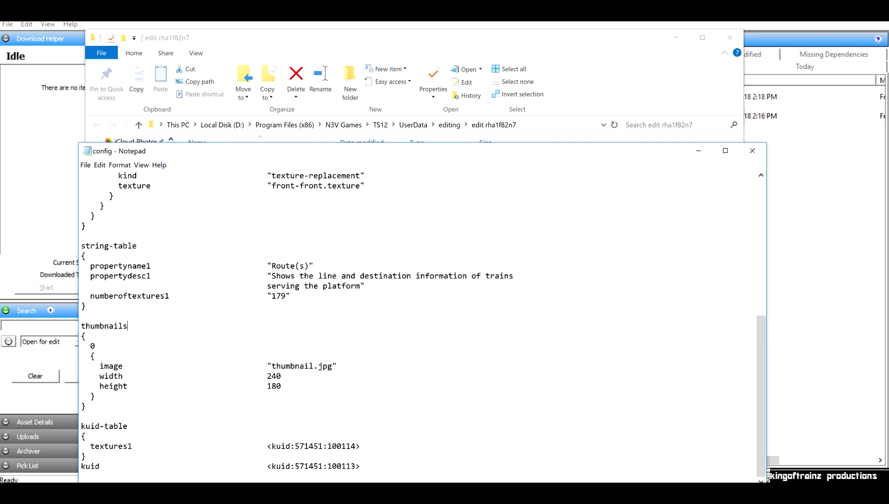
key(ctrl+Home)
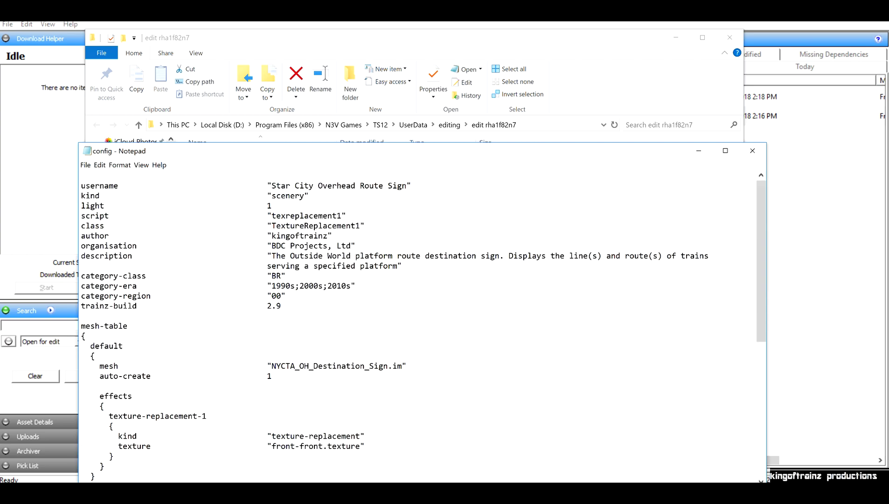
scroll(424, 326, down, 9)
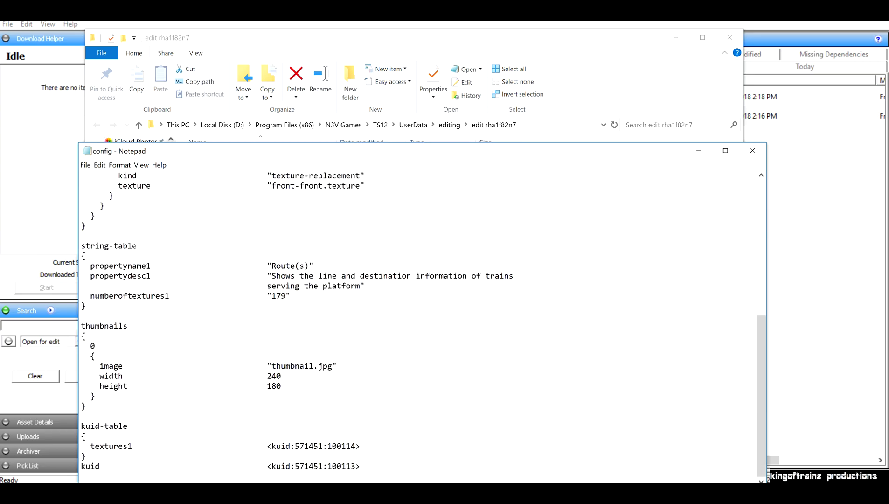
drag(286, 296, 272, 298)
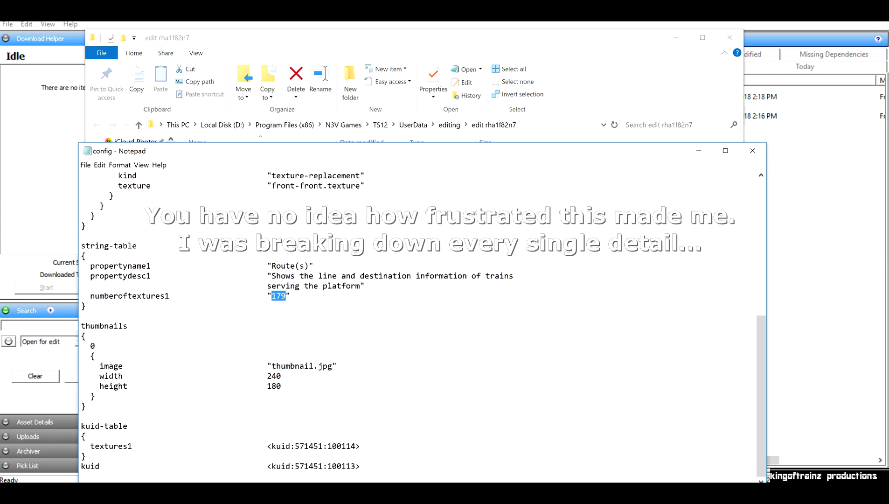
Save and close the route sign's config file, and close its folder
click(86, 165)
click(100, 199)
click(752, 151)
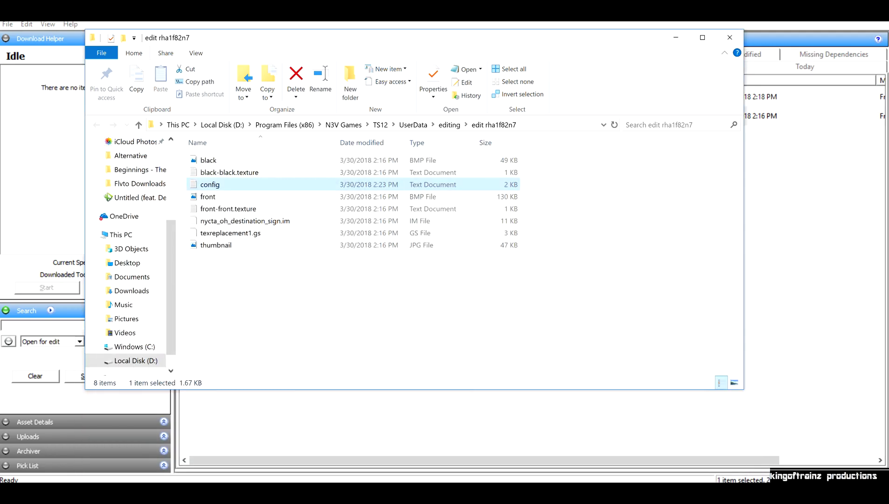
click(730, 37)
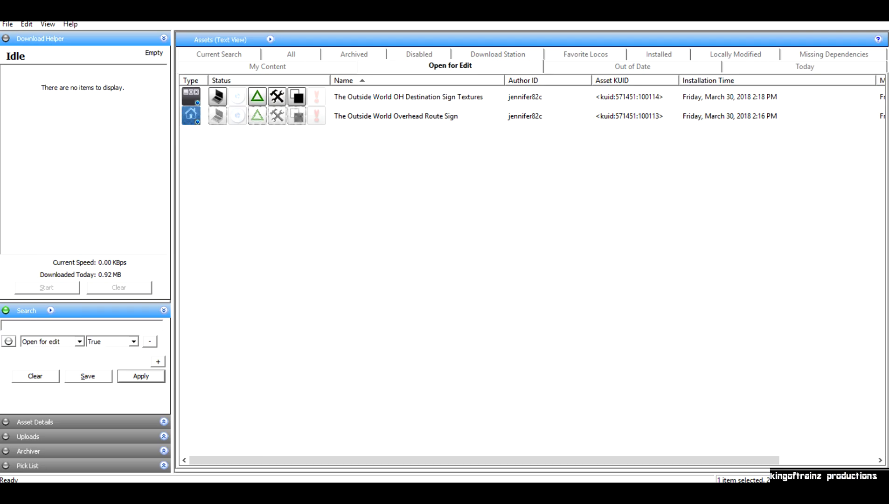
Open The Outside World OH Destination Sign Textures asset's editing folder in Explorer
click(370, 97)
right_click(369, 97)
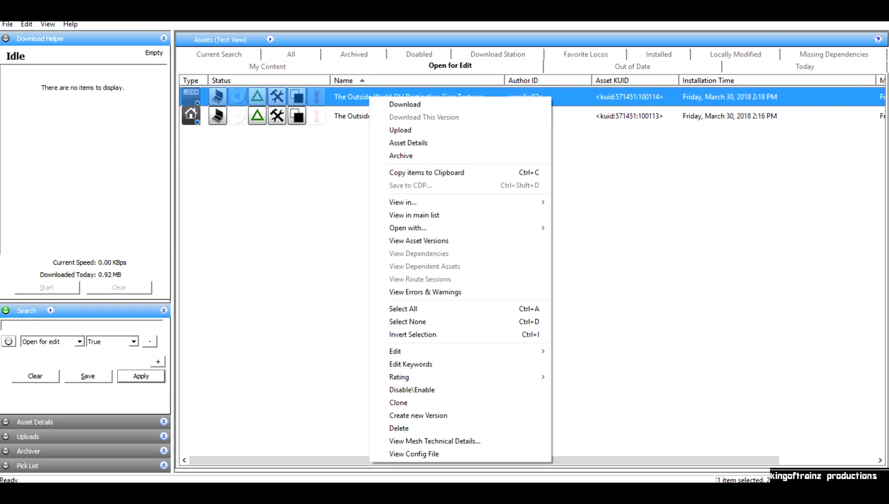
mouse_move(466, 351)
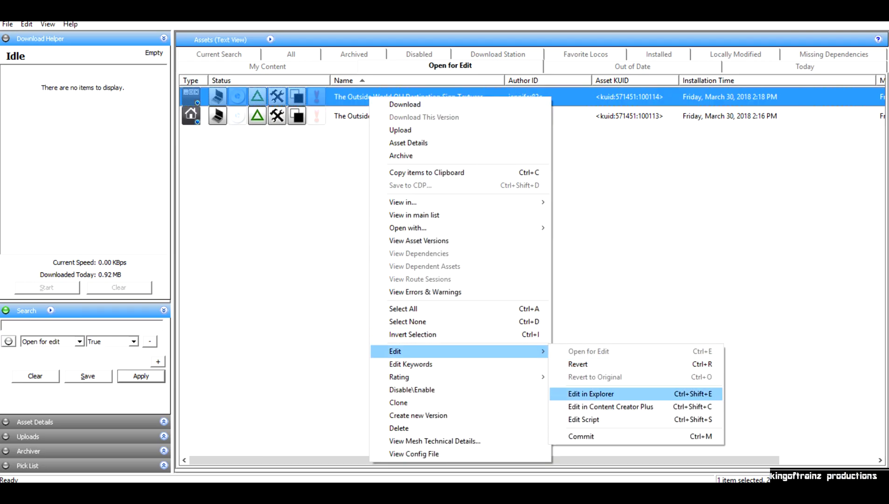
click(602, 393)
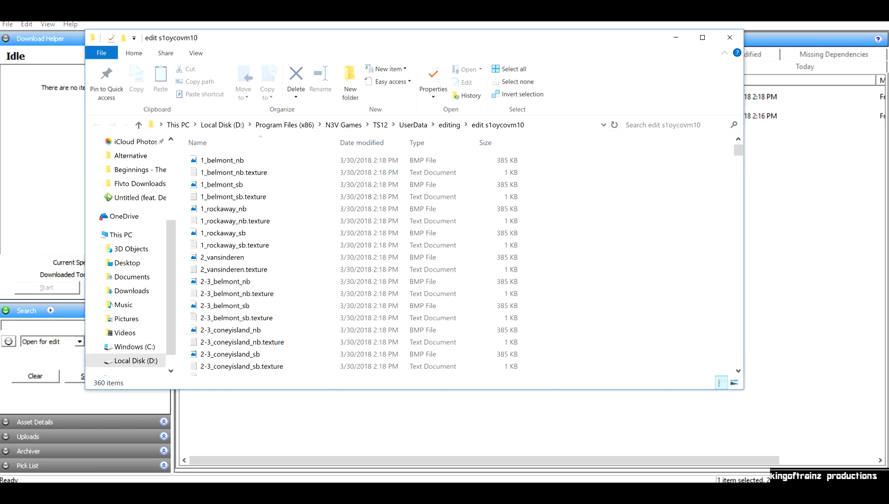
Delete all bitmap and texture files listed after config, from d_conduit_nb through waiting_area.texture, keeping the config file
drag(738, 151, 738, 360)
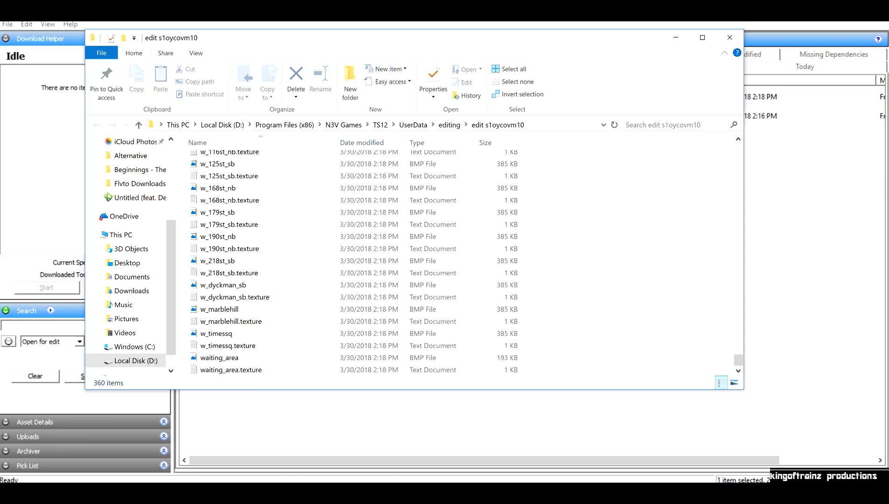
mouse_move(739, 360)
mouse_down()
mouse_move(739, 149)
mouse_move(739, 359)
mouse_up()
drag(537, 376, 273, 377)
drag(329, 373, 230, 262)
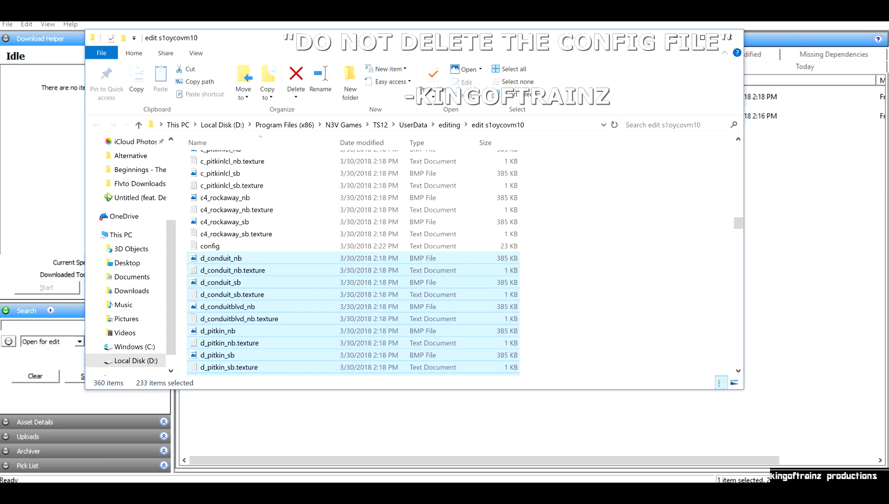
right_click(246, 280)
click(275, 446)
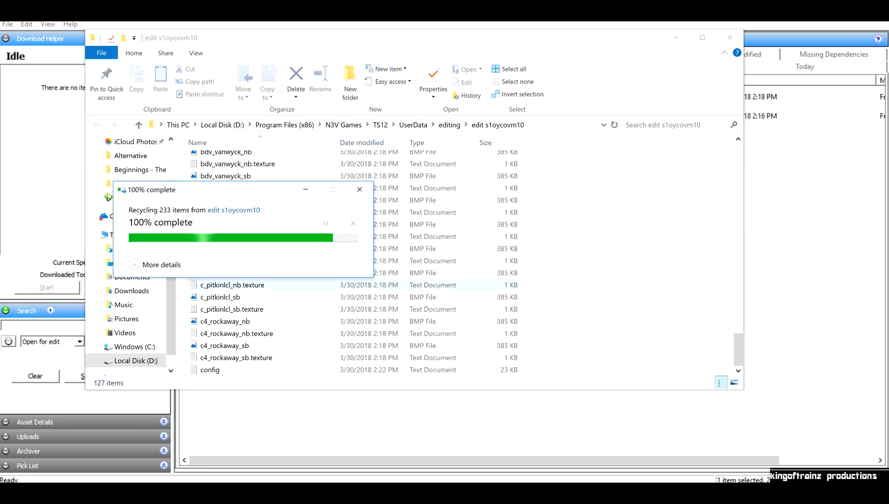
scroll(326, 334, up, 20)
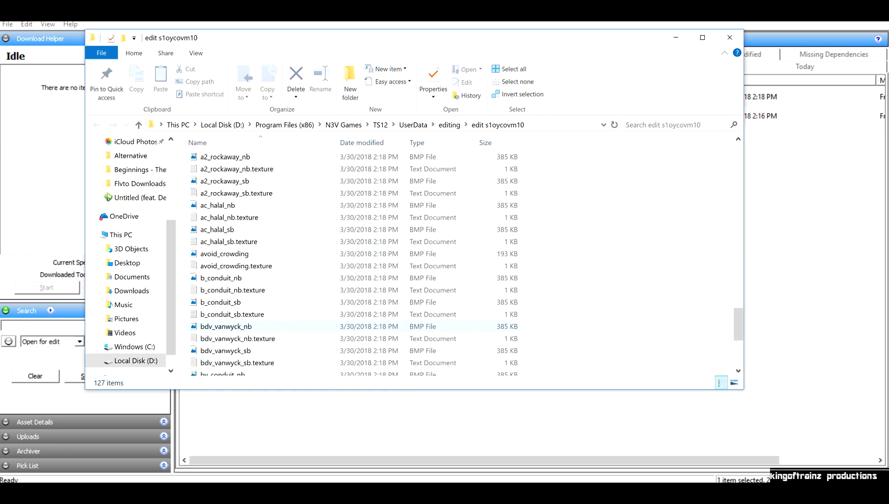
scroll(327, 333, down, 20)
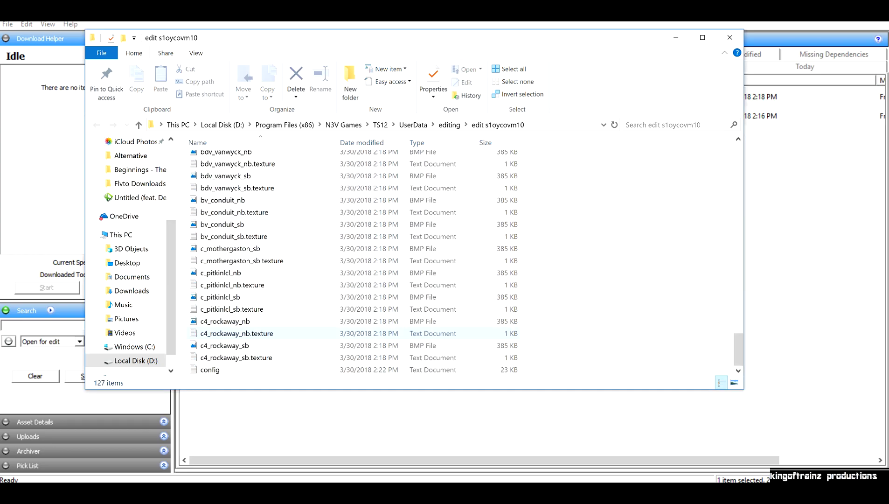
click(236, 358)
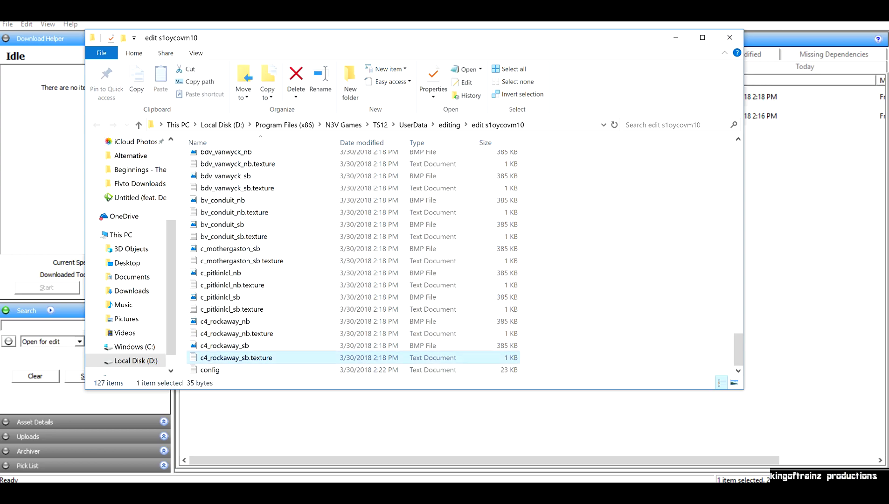
key(shift+Up)
key(shift+Up)
key(shift+Up)
key(shift+Up)
key(shift+Up)
key(shift+Up)
key(shift+Up)
key(shift+Up)
key(shift+Up)
key(shift+Up)
key(shift+Up)
key(shift+Up)
key(shift+Up)
key(shift+Up)
key(shift+Up)
key(shift+Up)
key(shift+Up)
key(shift+Up)
key(shift+Up)
key(shift+Up)
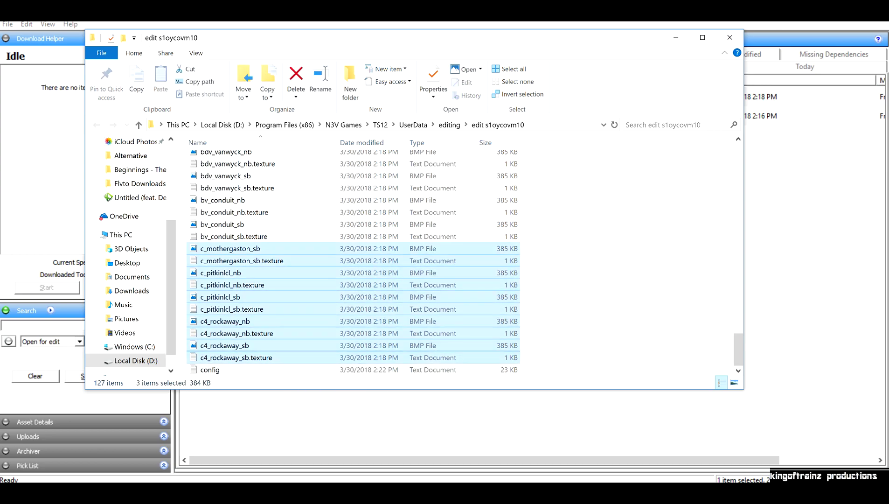
key(shift+Up)
key(shift+Up)
key(shift+Up)
key(shift+Up)
key(shift+Up)
key(shift+Up)
key(shift+Up)
key(shift+Up)
key(shift+Up)
key(shift+Up)
key(shift+Up)
key(shift+Up)
key(shift+Up)
key(shift+Up)
key(shift+Up)
key(shift+Up)
key(shift+Up)
key(shift+Up)
key(shift+Up)
key(shift+Up)
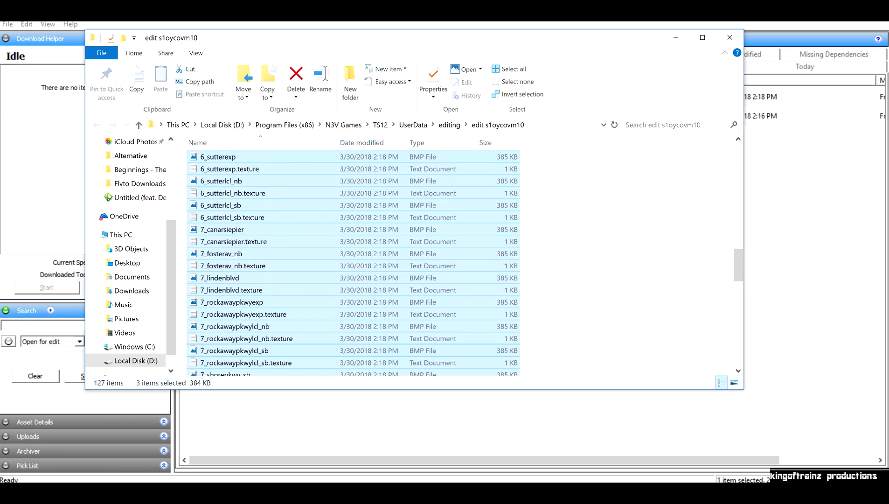
key(shift+Up)
key(shift+Up)
key(shift+Up)
key(shift+Up)
key(shift+Up)
key(shift+Up)
key(shift+Up)
key(shift+Up)
key(shift+Up)
key(shift+Up)
key(shift+Up)
key(shift+Up)
key(shift+Up)
key(shift+Up)
key(shift+Up)
key(shift+Up)
key(shift+Up)
key(shift+Up)
key(shift+Up)
key(shift+Up)
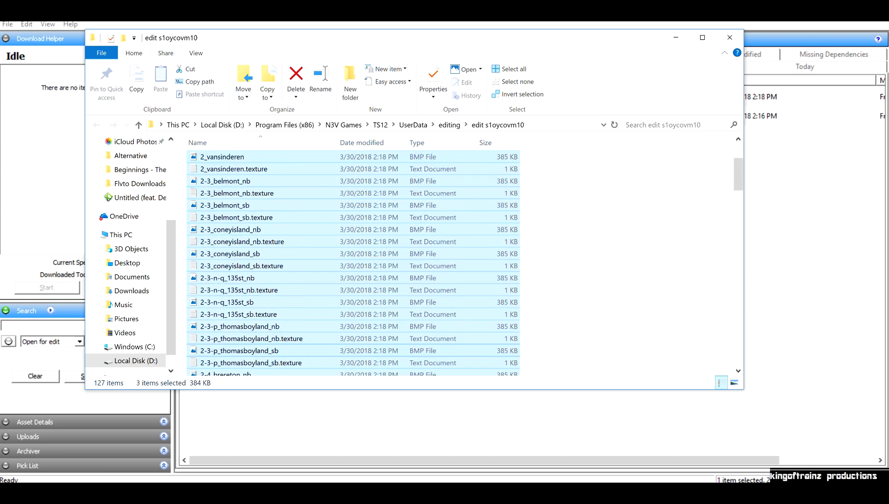
key(shift+Down)
key(shift+Down)
key(shift+Down)
key(shift+Down)
key(shift+Down)
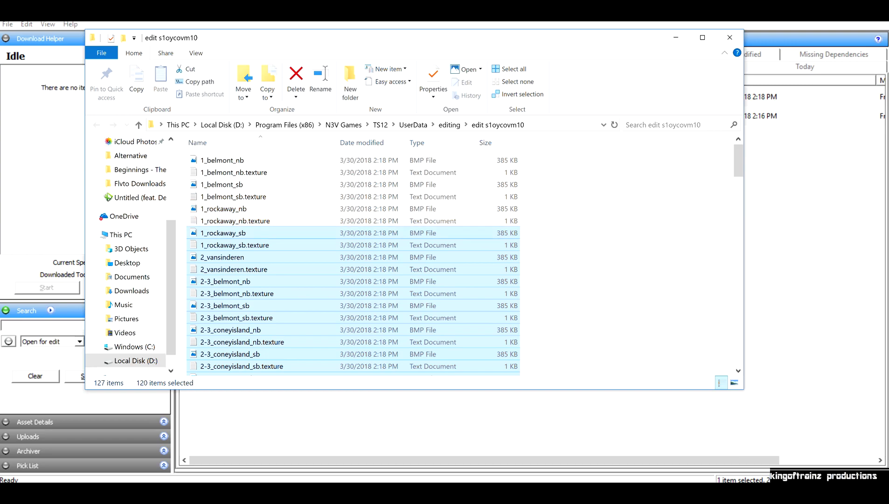
key(shift+Down)
key(shift+Down)
key(shift+Down)
key(shift+Down)
key(shift+Down)
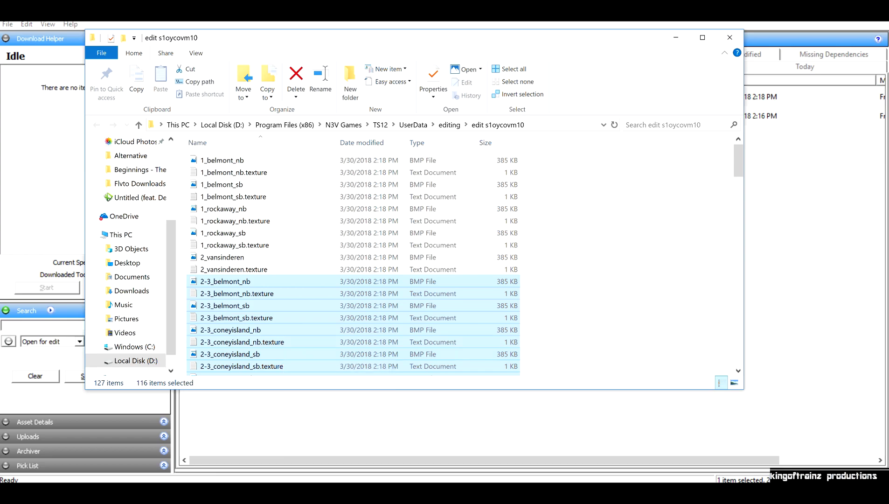
click(290, 270)
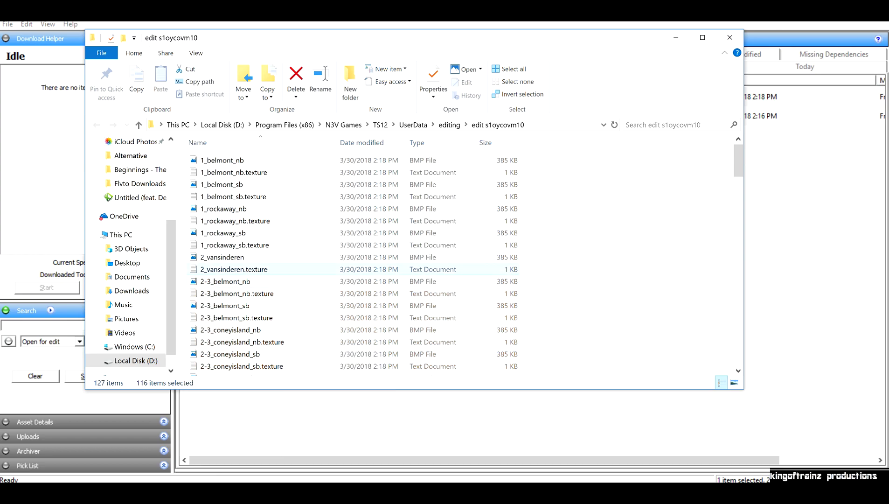
right_click(324, 267)
Delete the bitmap and texture files from 2-3_belmont_nb through c4_rockaway_sb.texture, keeping the first five texture pairs and the config file
click(232, 282)
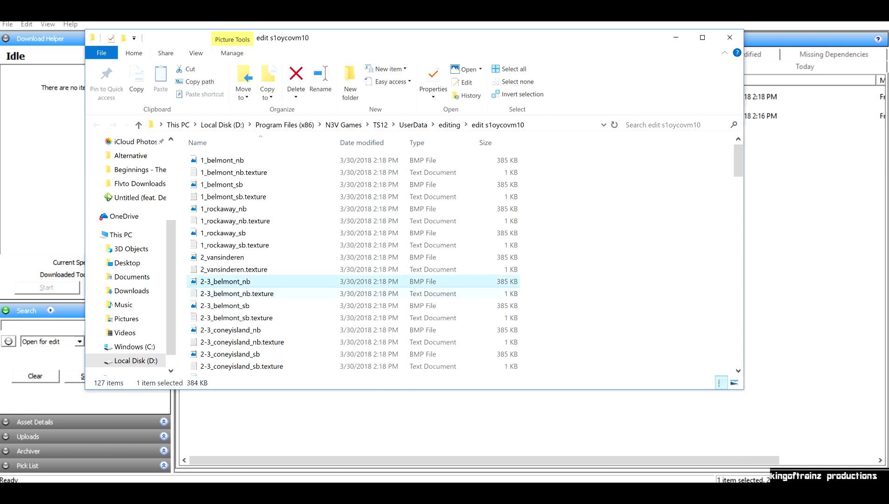
key(shift+Down)
key(shift+Down)
key(shift+Down)
key(shift+Down)
key(shift+Down)
key(shift+Down)
key(shift+Down)
key(shift+Down)
key(shift+Down)
key(shift+Down)
key(shift+Down)
key(shift+Down)
key(shift+Down)
key(shift+Down)
key(shift+Down)
key(shift+Down)
key(shift+Down)
key(shift+Down)
key(shift+Down)
key(shift+Down)
key(shift+Down)
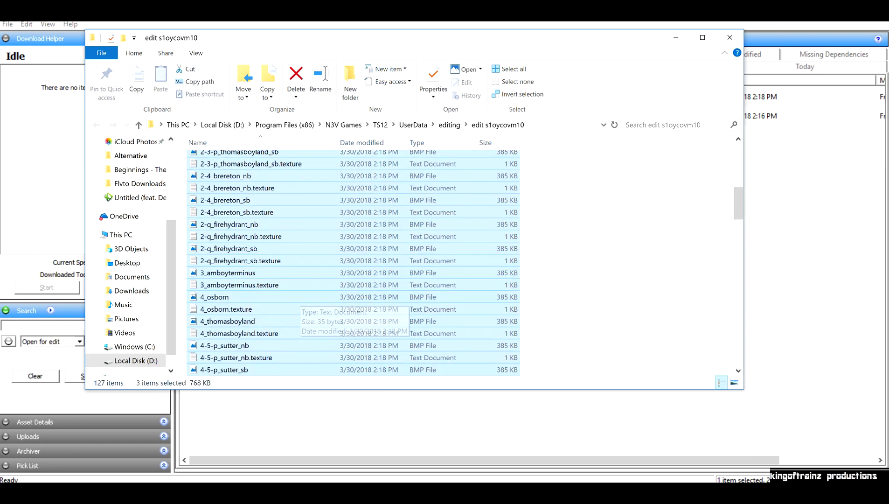
key(shift+Down)
key(shift+Down)
key(shift+Down)
key(shift+Down)
key(shift+Down)
key(shift+Down)
key(shift+Down)
key(shift+Down)
key(shift+Down)
key(shift+Down)
key(shift+Down)
key(shift+Down)
key(shift+Down)
key(shift+Down)
key(shift+Down)
key(shift+Down)
key(shift+Down)
key(shift+Down)
key(shift+Down)
key(shift+Down)
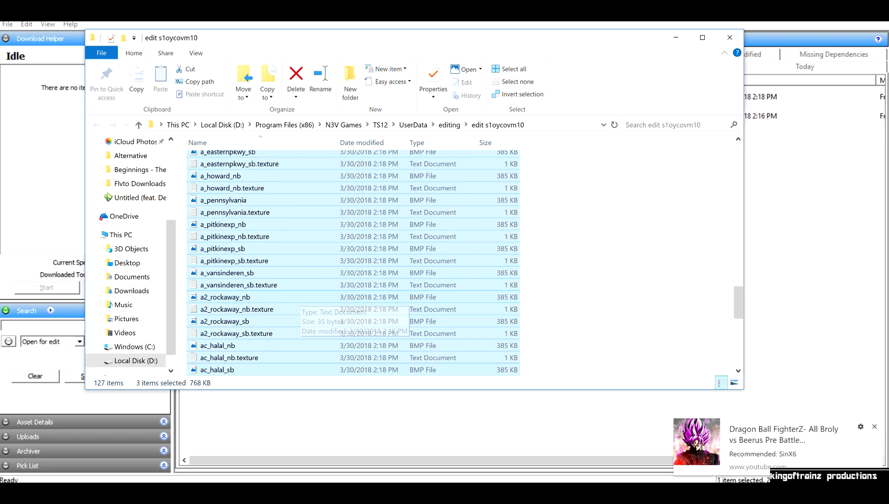
key(shift+Down)
key(shift+Down)
key(shift+Down)
key(shift+Down)
key(shift+Down)
key(shift+Down)
key(shift+Down)
key(shift+Down)
key(shift+Down)
key(shift+Down)
key(shift+Down)
key(shift+Down)
key(shift+Up)
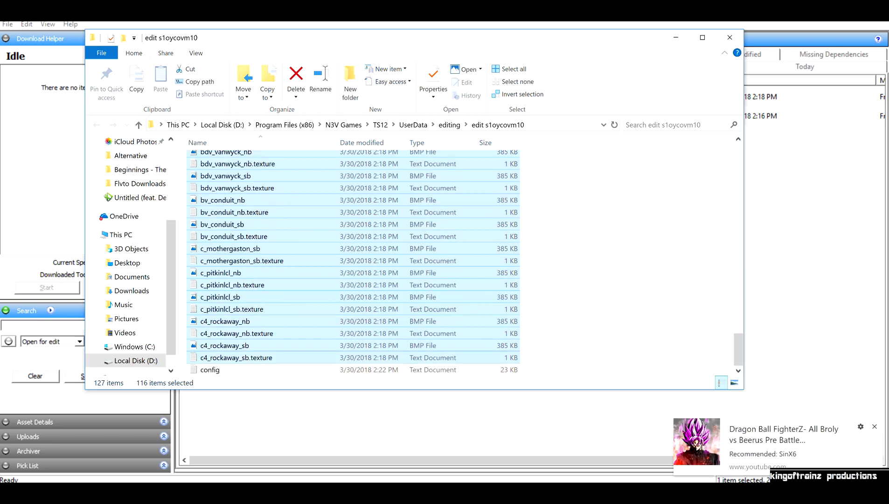
right_click(289, 284)
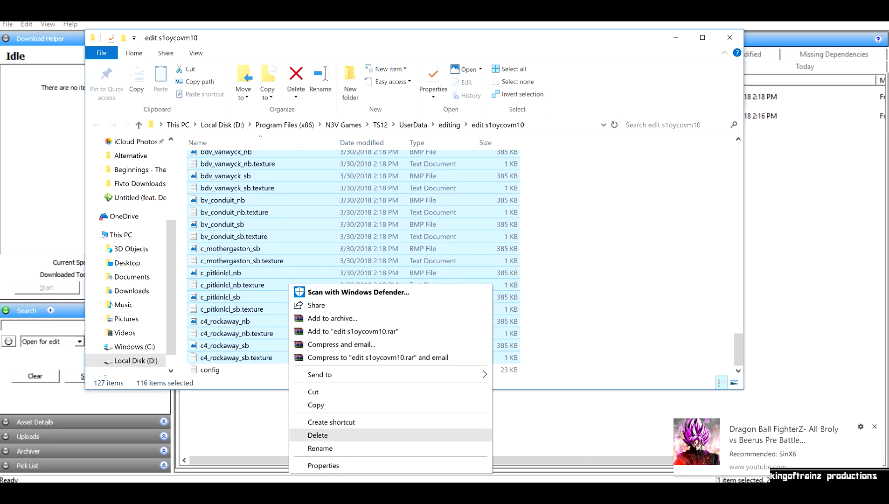
click(318, 435)
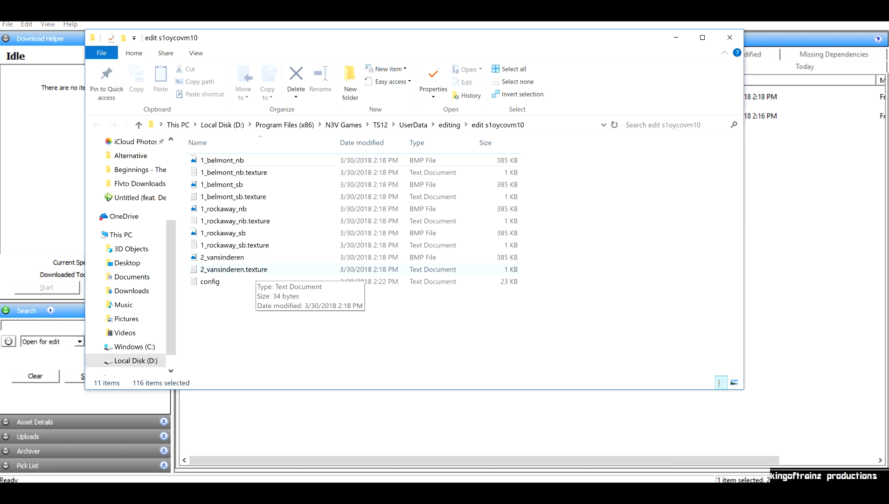
Go through the remaining BMP files and their matching .texture files, from 1_belmont_nb to 2_vansinderen
click(255, 271)
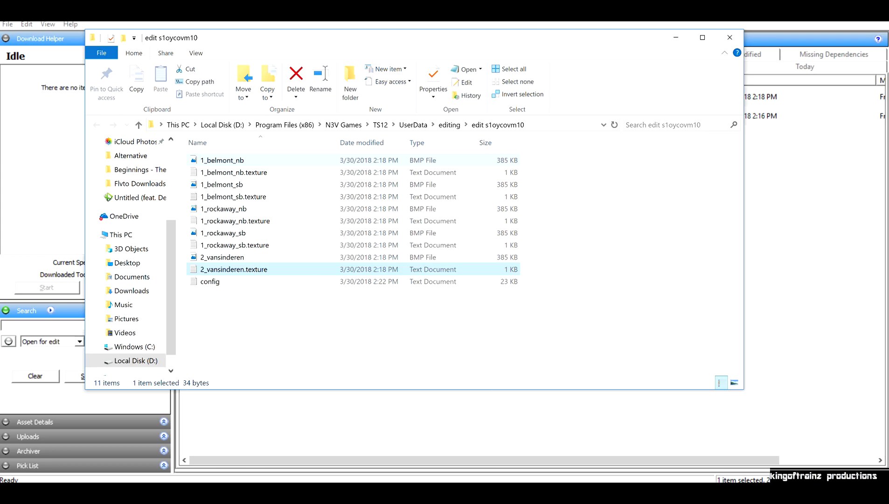
click(238, 160)
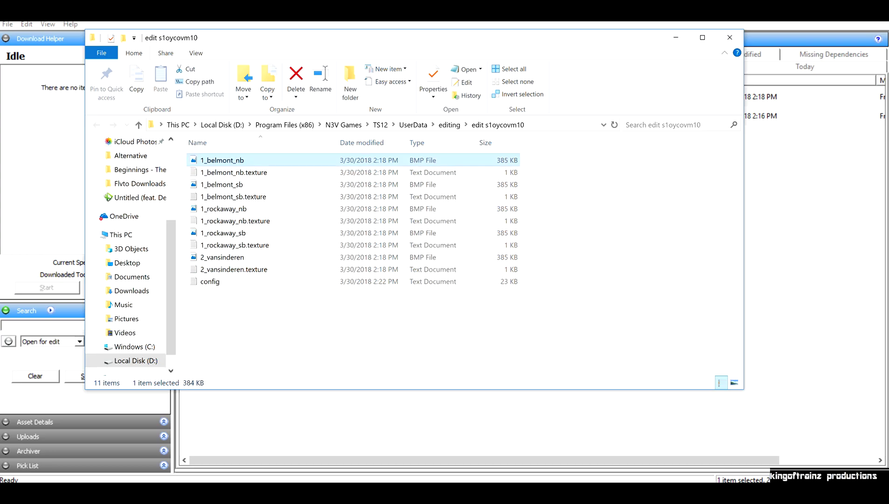
click(238, 185)
click(238, 209)
click(238, 245)
click(232, 234)
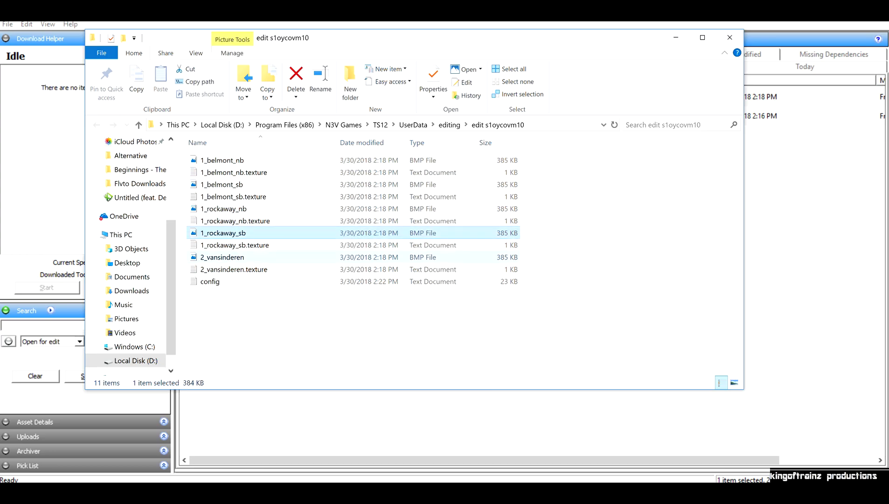
click(231, 258)
click(233, 174)
click(233, 197)
click(234, 221)
click(234, 244)
click(234, 269)
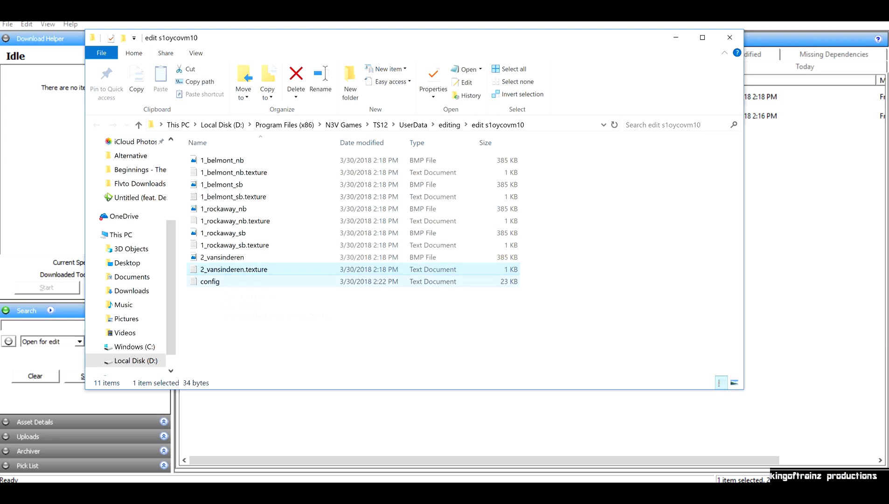
Open the textures asset's config file and delete all entries in the textures list from number 5 onward
double_click(210, 282)
mouse_move(762, 192)
mouse_down()
mouse_move(761, 261)
mouse_move(762, 192)
mouse_up()
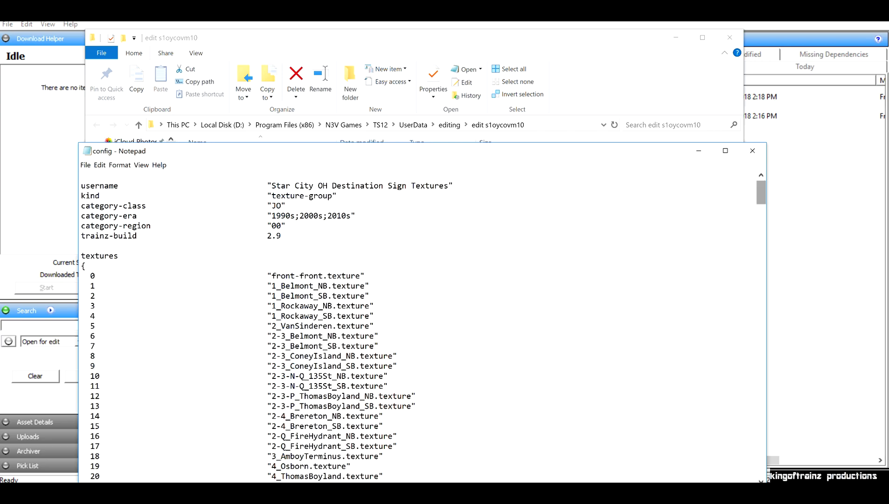
drag(81, 326, 388, 315)
key(Delete)
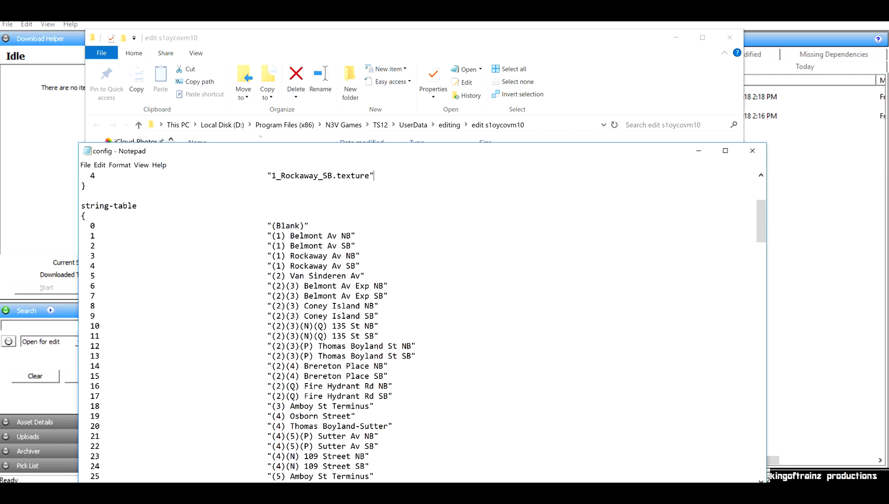
Delete all string-table entries from number 5 onward and remove the empty line before the closing brace
drag(761, 222, 762, 455)
drag(370, 306, 84, 346)
key(Delete)
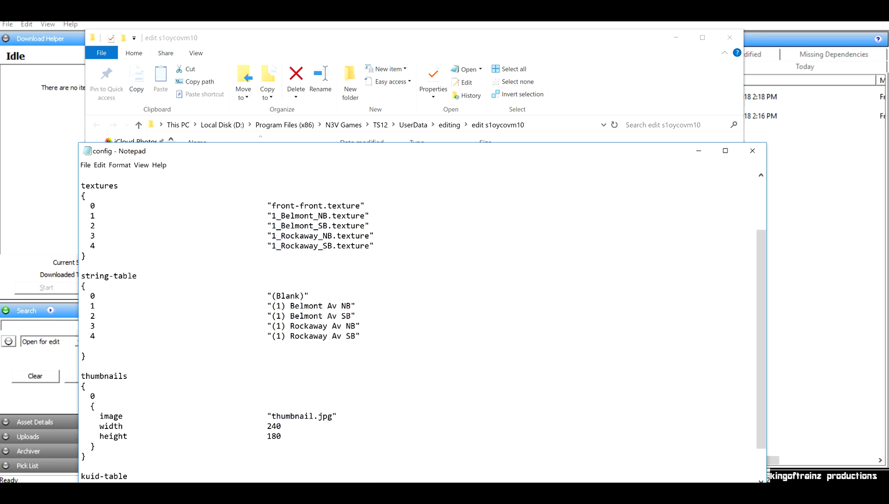
scroll(420, 327, down, 1)
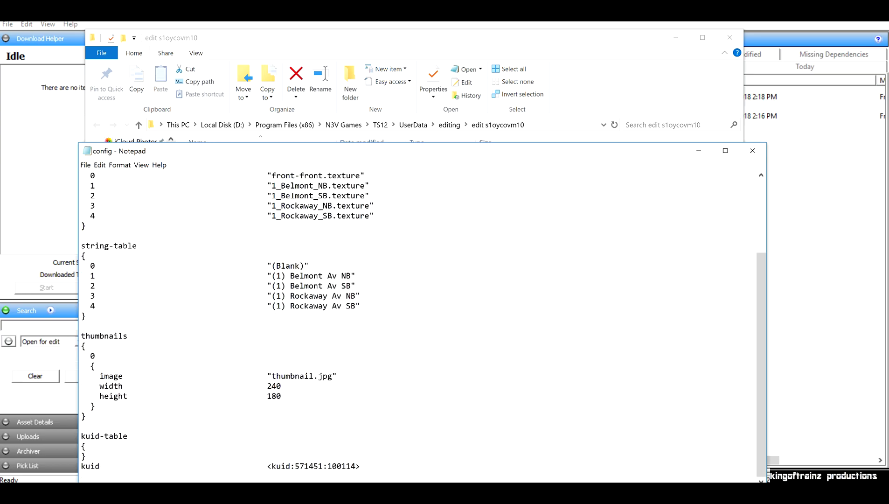
Add entry 5 as "(2) Van Sinderen" in the string-table and as "2_vansinderen.texture" in the textures list, with the file list kept visible
drag(326, 150, 603, 143)
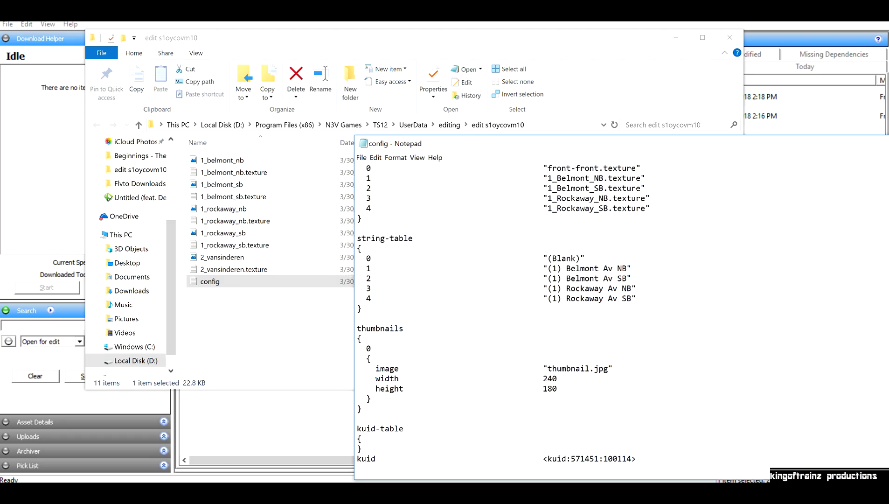
scroll(621, 312, up, 1)
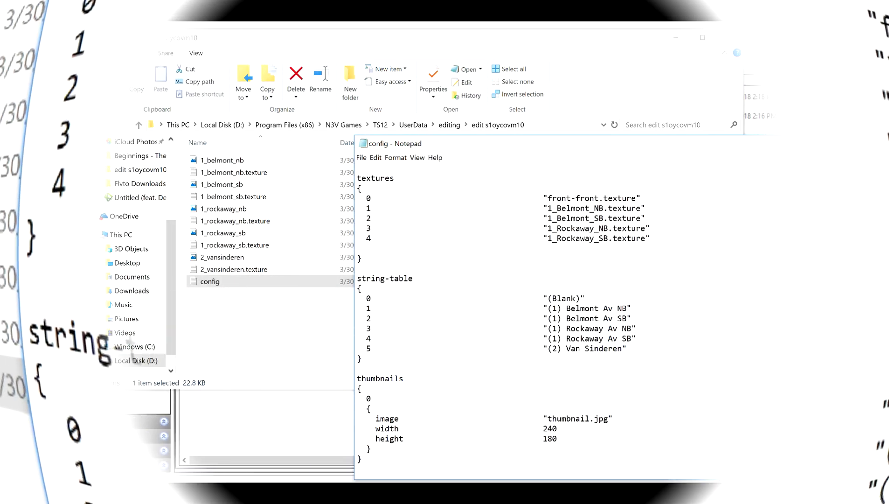
text(5)
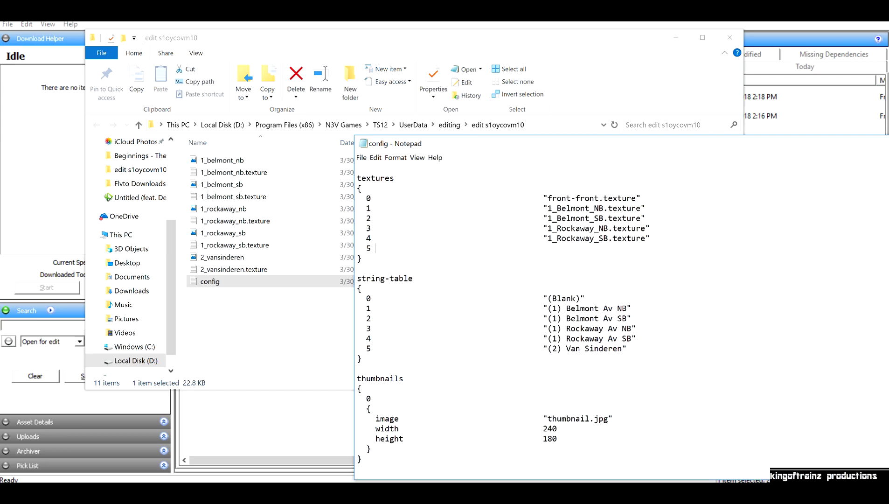
text(                                     "2_vansinderen.texture)
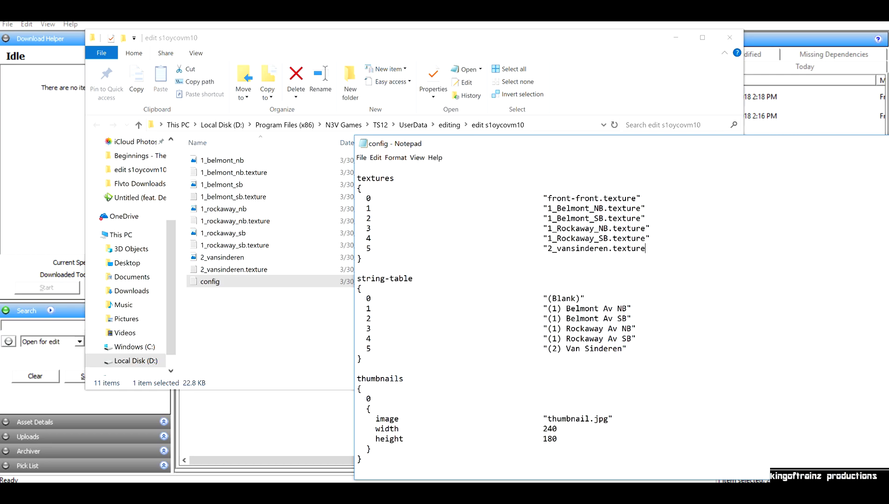
text(")
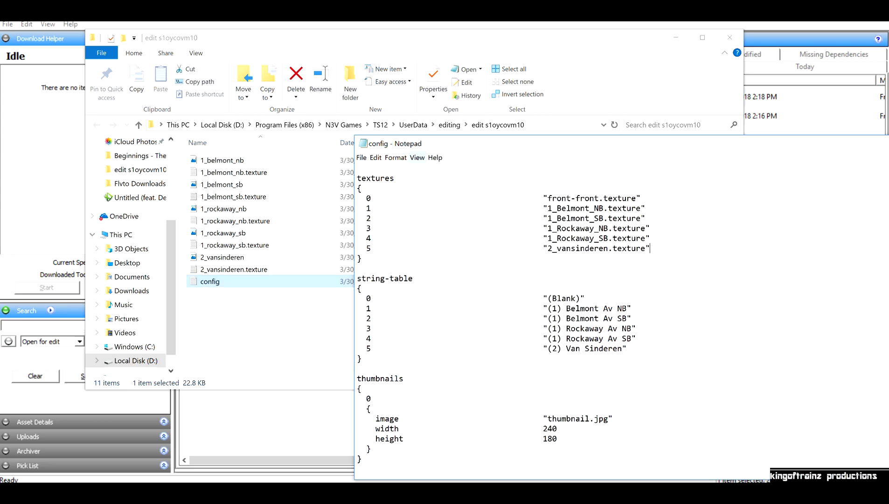
Delete the "(Blank)" entry 0 from the string-table
drag(585, 298, 357, 299)
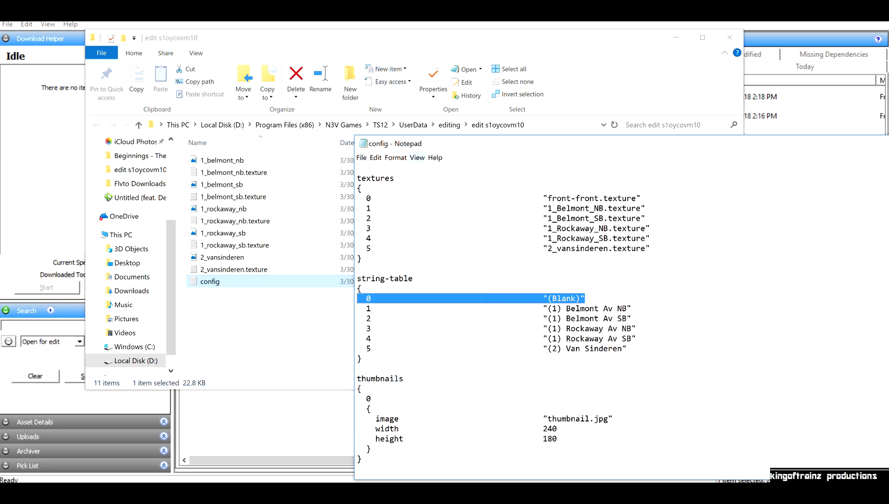
key(BackSpace)
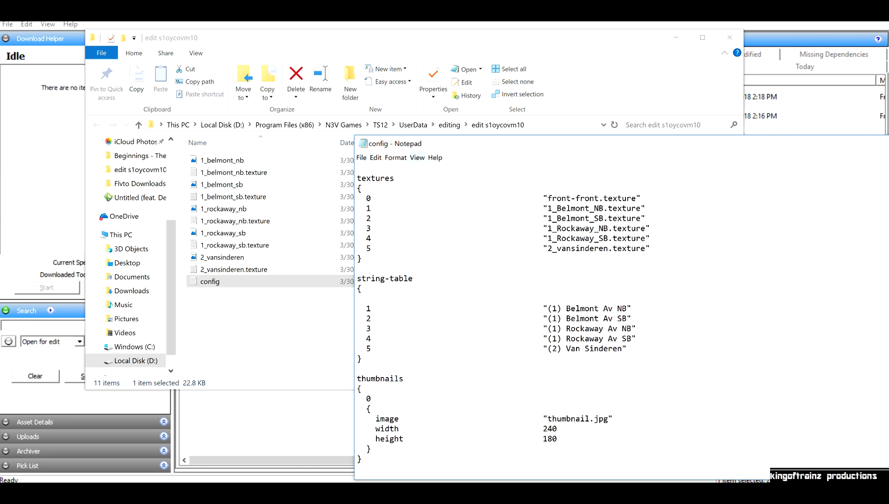
Remove the empty line at the start of the string-table and delete the "front-front.texture" entry from the textures list
key(BackSpace)
drag(641, 198, 357, 198)
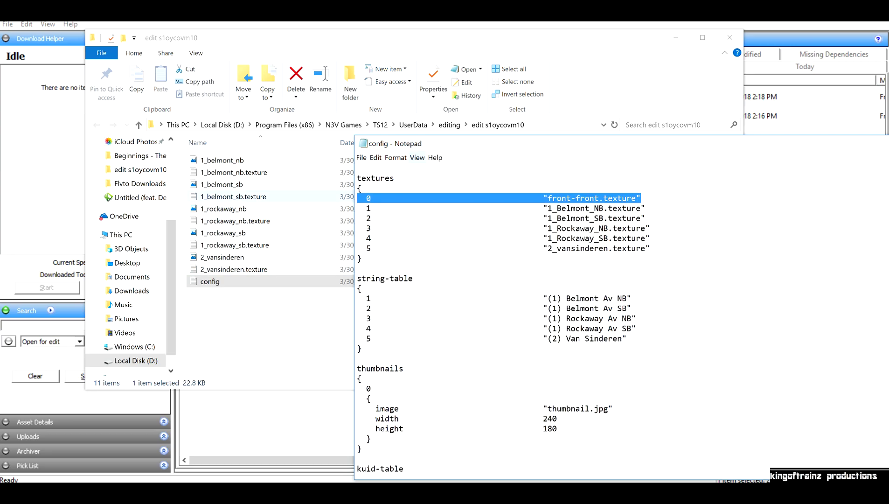
key(BackSpace)
key(BackSpace)
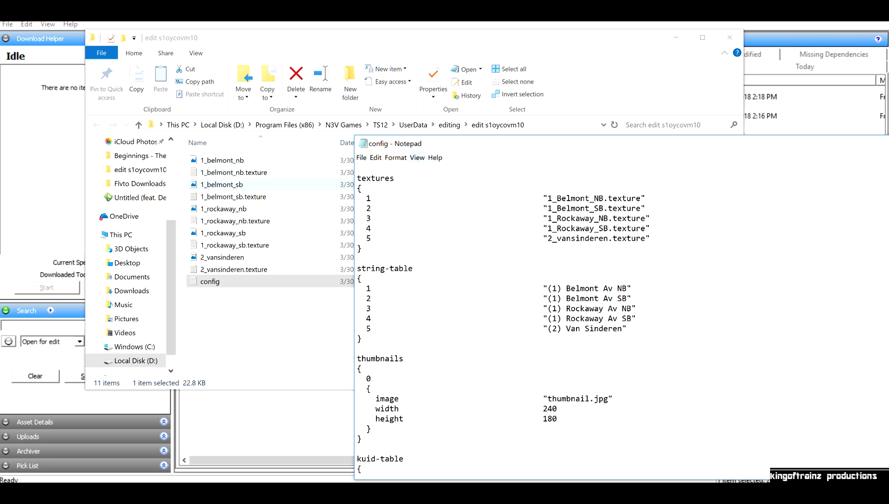
Renumber the five remaining entries in the textures list from 0 to 4
key(BackSpace)
text(0)
key(BackSpace)
text(1)
key(BackSpace)
text(2)
key(Down)
key(BackSpace)
text(3)
key(Down)
key(BackSpace)
text(4)
Renumber the five string-table entries from 0 to 4
key(BackSpace)
text(0)
key(Down)
key(BackSpace)
text(1)
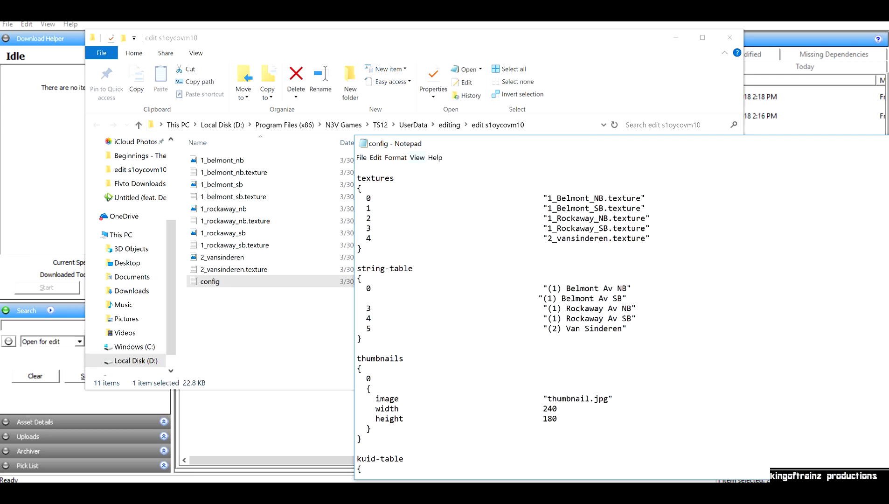
key(Down)
key(BackSpace)
text(3)
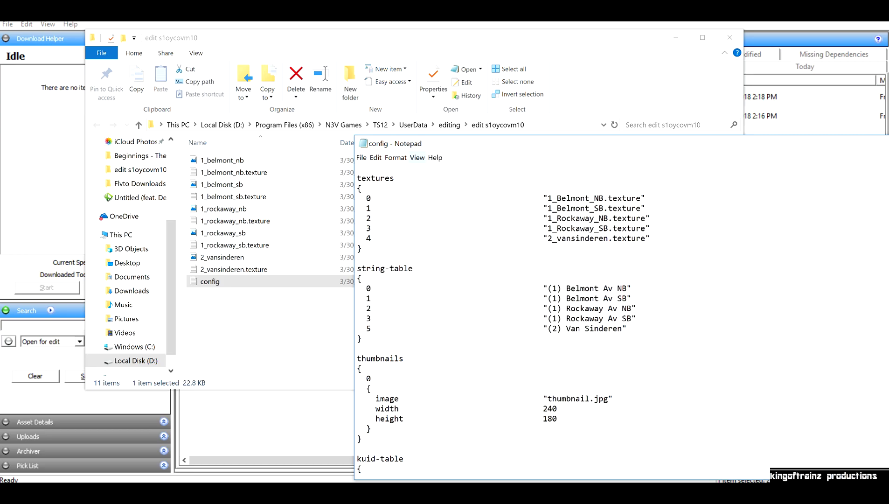
key(Down)
key(BackSpace)
text(4)
Change the route symbols in string-table entries 1 to 4 to (A), (W), (9) and (U)
drag(627, 288, 567, 288)
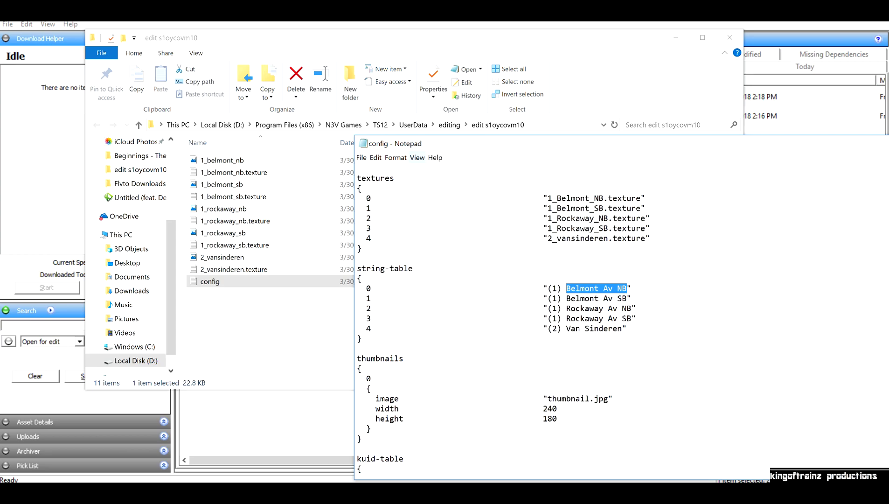
click(555, 298)
key(BackSpace)
text(A)
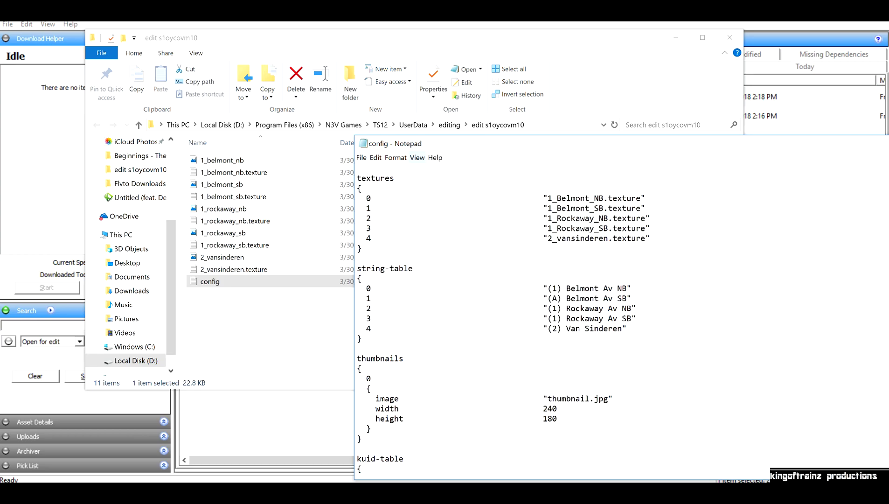
click(556, 308)
key(BackSpace)
text(W)
key(BackSpace)
text(9)
key(Down)
key(BackSpace)
text(U)
Replace the station names in string-table entries 0 and 1 with "Star Terminal" and "Brighton Road", keeping NB and SB
drag(571, 288, 613, 289)
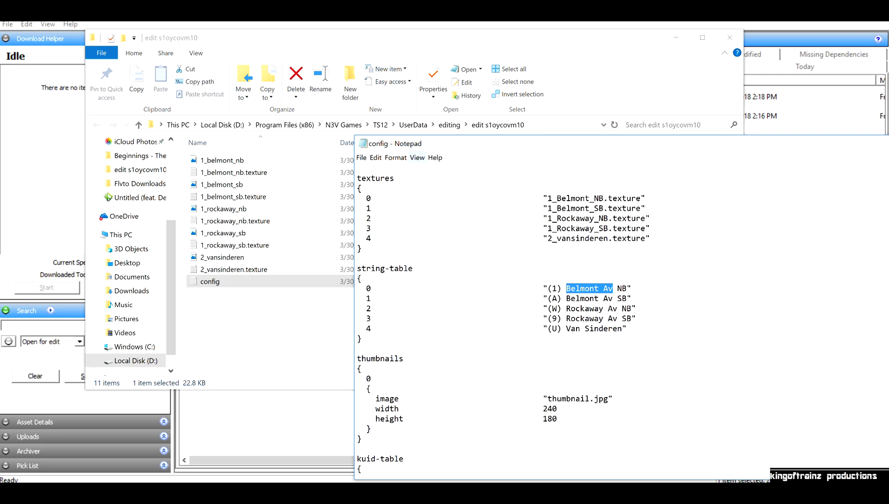
text(Star Ter)
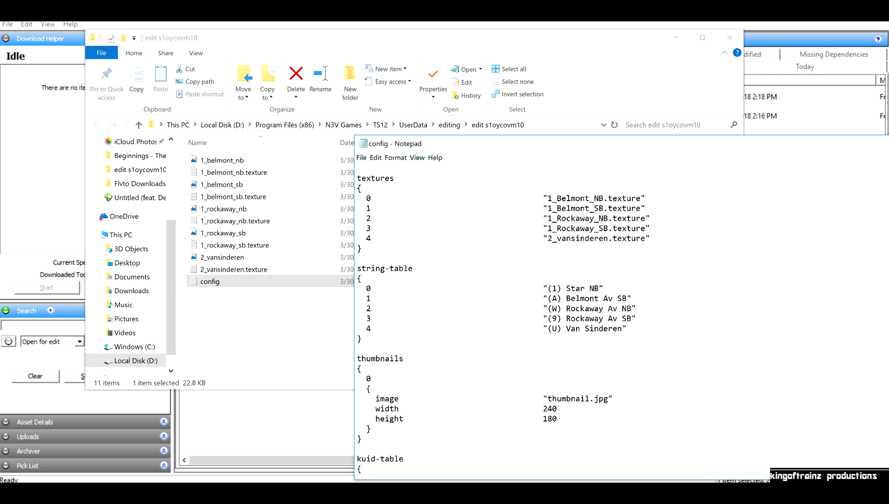
text(minal)
drag(613, 299, 566, 299)
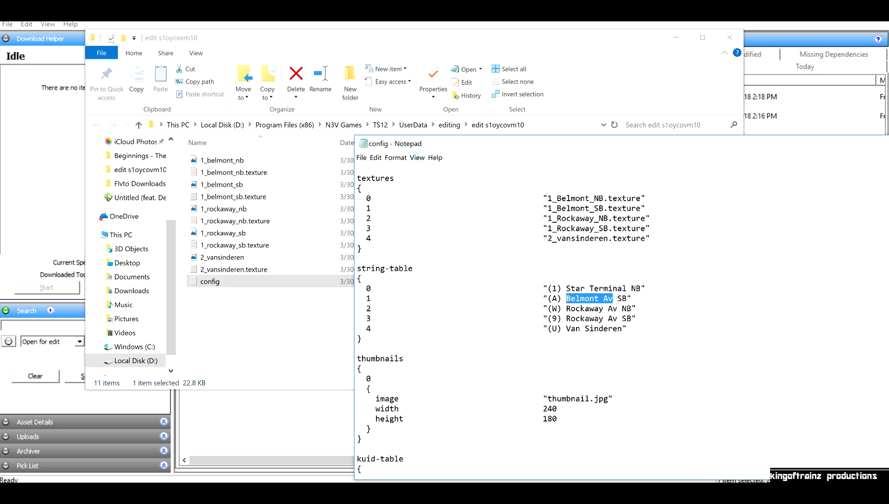
text(Brighton Road)
Replace the station name in string-table entry 2 with "Laptop Avenue", keeping the NB suffix
drag(641, 298, 567, 309)
click(631, 299)
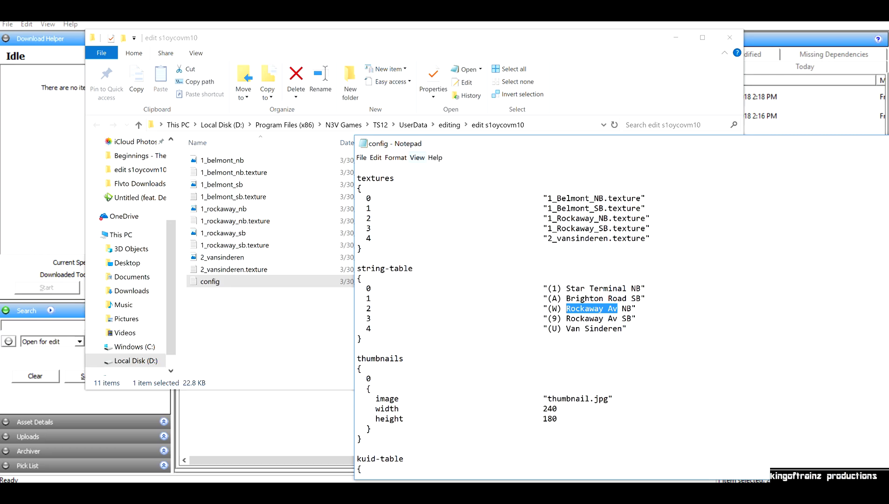
text(LAptop)
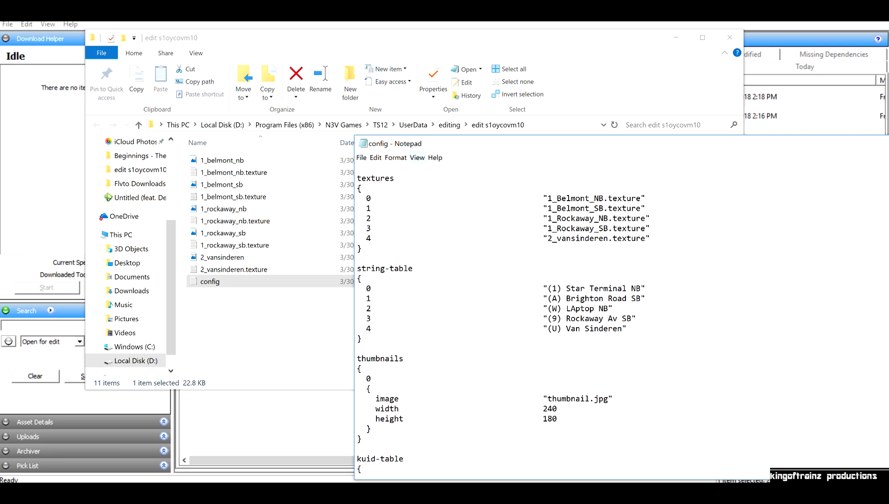
text( Avenue)
key(BackSpace)
text(a)
Change the station name in string-table entry 3 to "Star Terminal" and in entry 4 to "The Universe"
drag(614, 318, 566, 318)
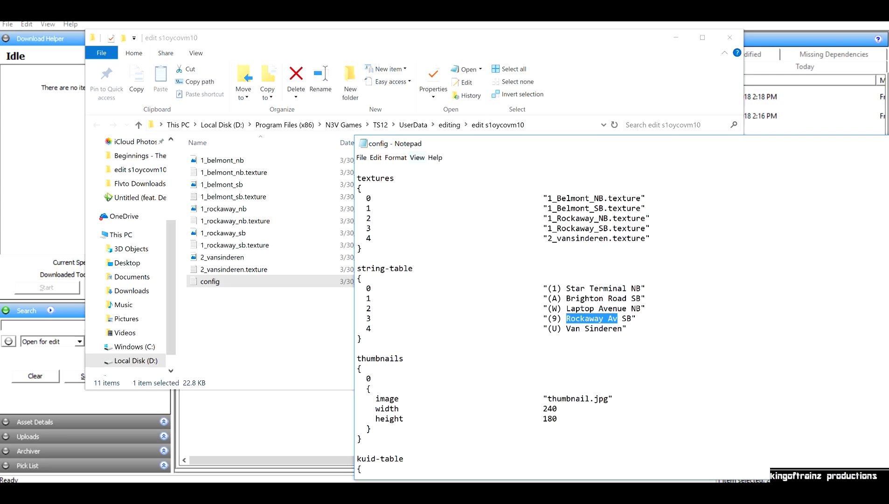
text(Star )
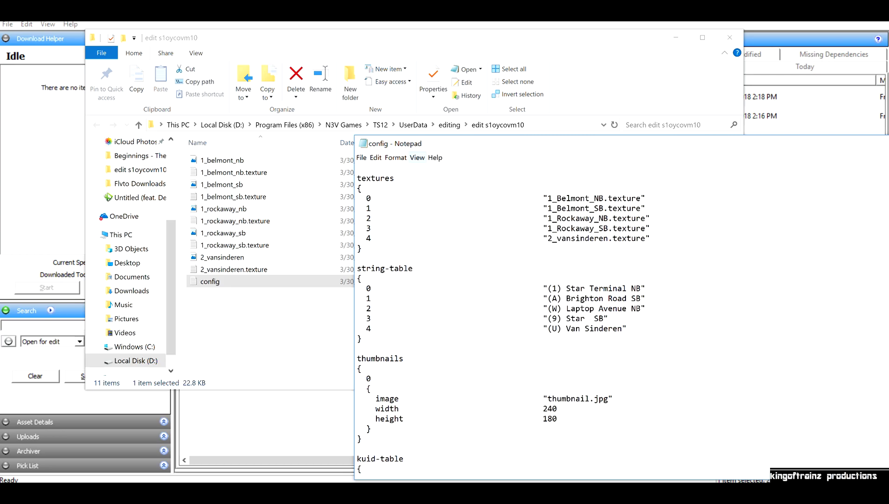
text(Terminal)
drag(622, 329, 567, 329)
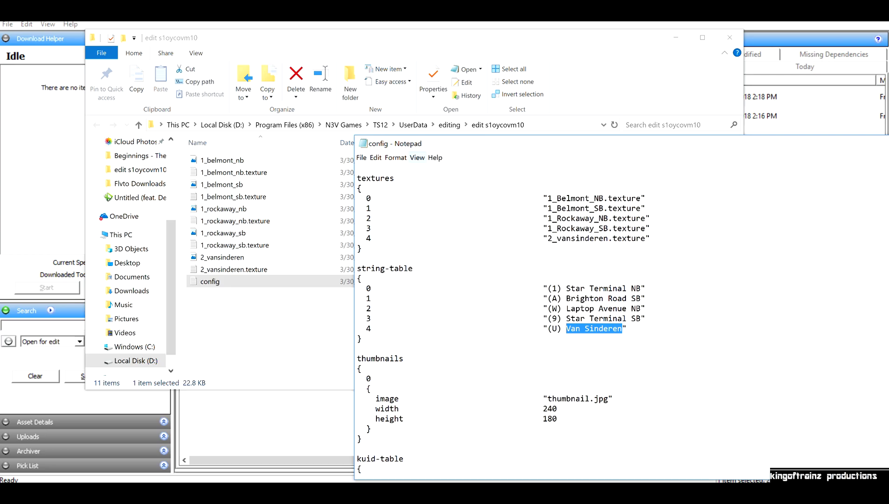
text(The Unive)
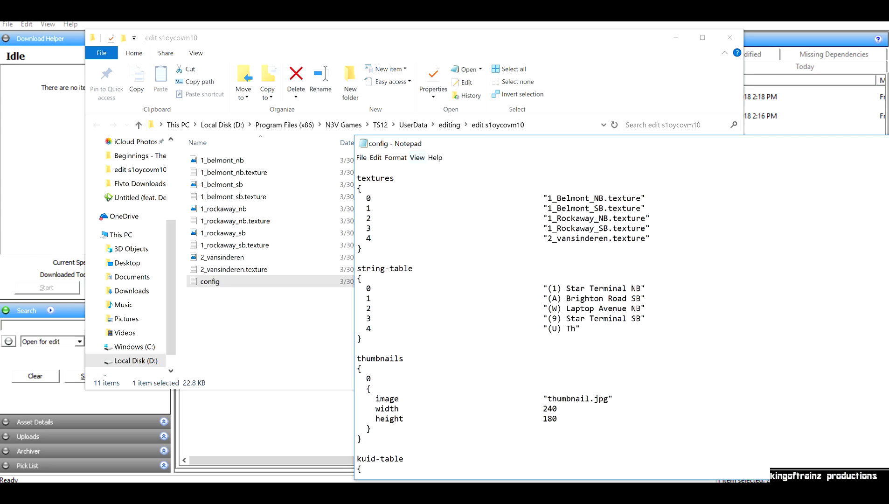
text(rse)
drag(627, 329, 548, 330)
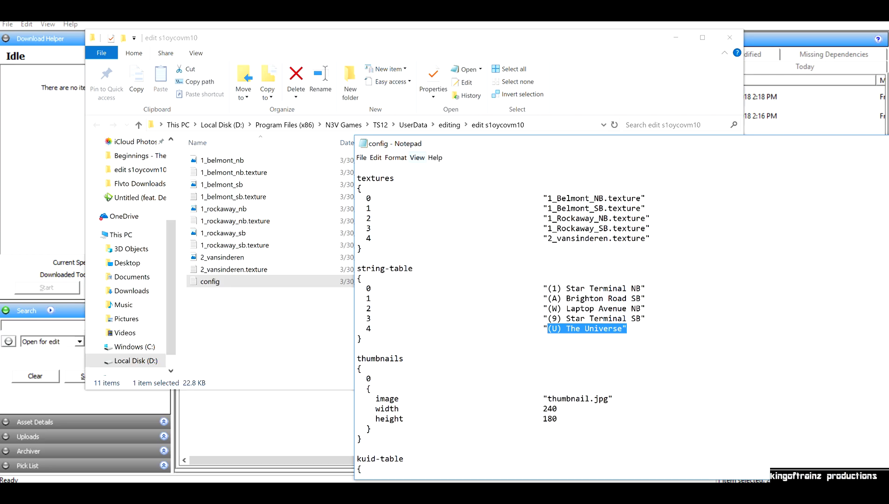
click(621, 328)
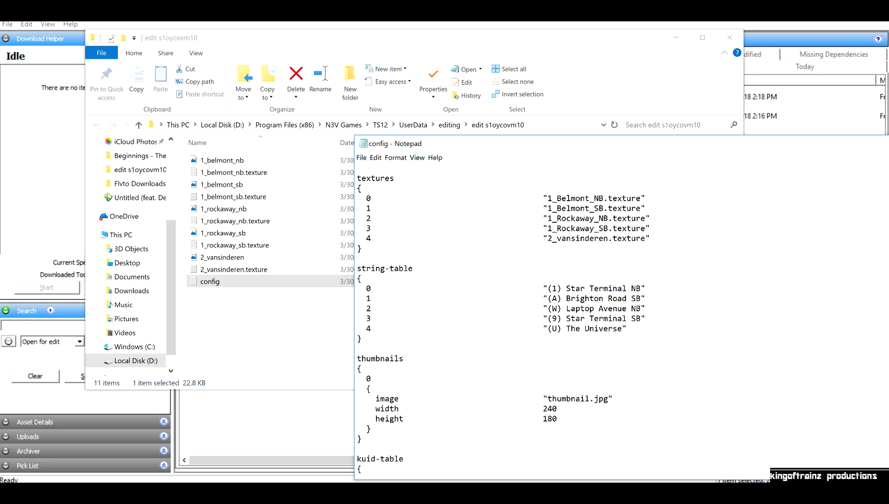
Change textures entry 0 to "1_StarTerminal_NB.texture"
drag(362, 338, 557, 289)
drag(650, 239, 544, 198)
click(551, 198)
drag(590, 199, 556, 199)
text(StarTerminal)
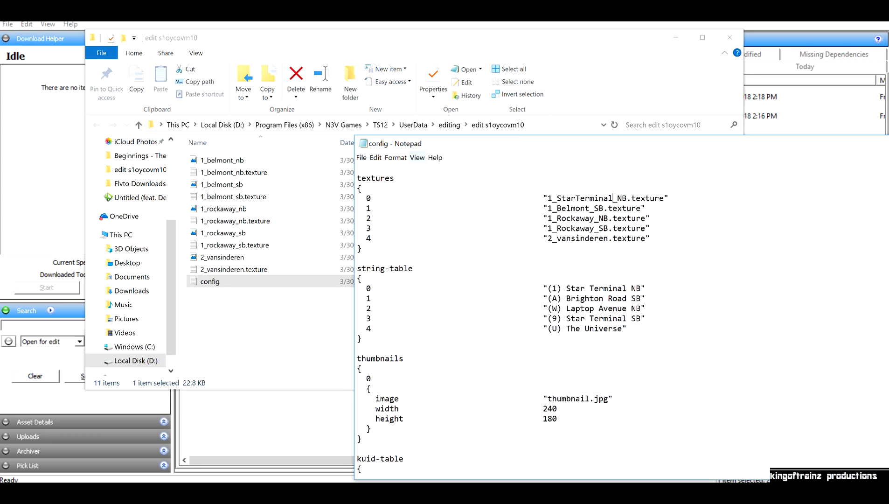
key(shift+Left)
key(shift+Left)
key(shift+Left)
key(shift+Left)
key(shift+Left)
key(shift+Left)
key(shift+Left)
key(shift+Left)
key(shift+Left)
key(shift+Left)
key(shift+Left)
key(shift+Left)
key(shift+Left)
key(shift+Right)
key(Right)
key(Down)
key(Left)
key(Left)
key(Left)
key(Down)
key(Down)
key(Down)
key(shift+Right)
key(shift+Left)
key(shift+Left)
key(shift+Left)
key(shift+Left)
key(shift+Left)
key(shift+Left)
key(shift+Left)
key(shift+Left)
key(shift+Left)
key(shift+Left)
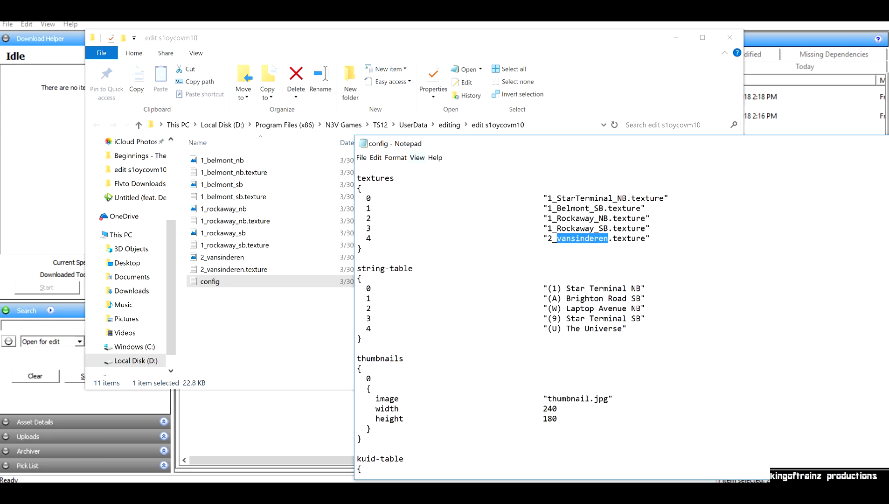
key(Right)
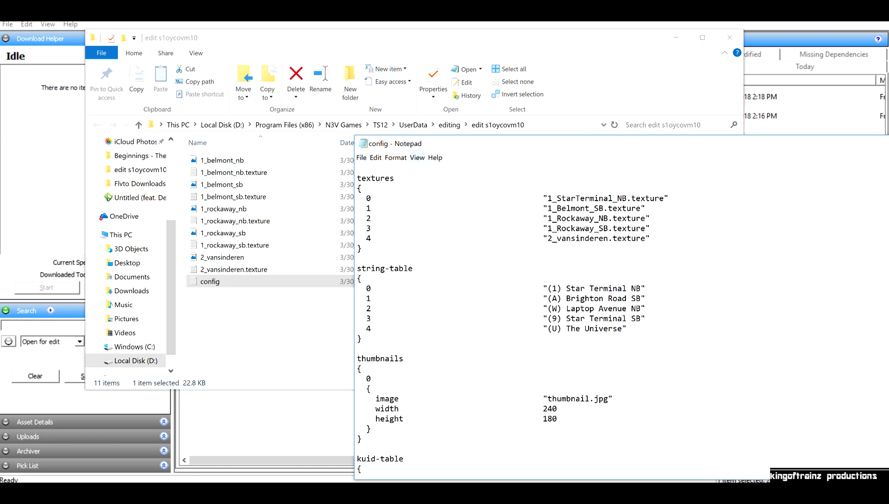
Change textures entry 1 to "A_BrightonRoad_SB.texture"
key(BackSpace)
text(A)
key(Right)
key(Right)
key(Right)
key(Right)
key(Right)
key(Right)
key(Right)
key(Right)
key(shift+Left)
key(shift+Left)
key(shift+Left)
key(shift+Left)
key(shift+Left)
key(shift+Left)
key(shift+Left)
text(BrightonR)
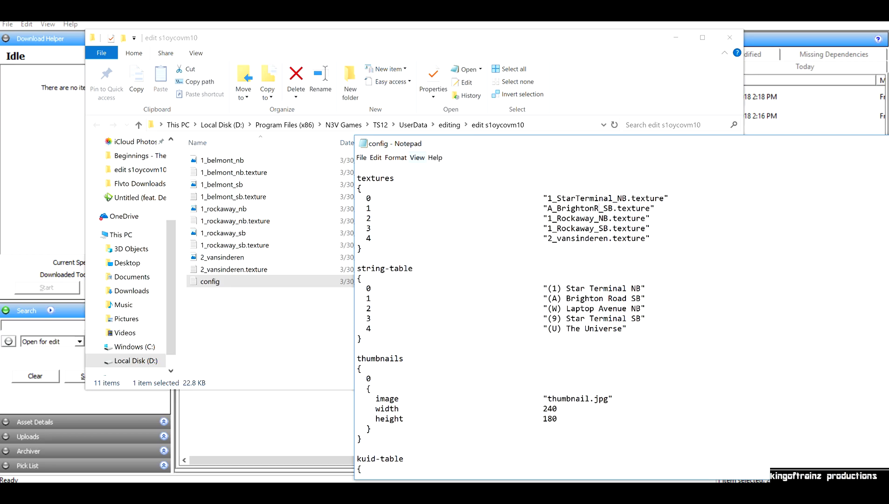
text(oadf)
key(BackSpace)
Change textures entry 2 to "W_LaptopAv_NB.texture"
key(BackSpace)
text(W)
key(shift+Left)
key(shift+Left)
key(shift+Left)
key(shift+Left)
key(shift+Left)
key(shift+Left)
key(shift+Left)
key(shift+Left)
text(LaptopAv)
Change textures entry 3 to "9_StarTerminal_SB.texture"
key(shift+Left)
key(shift+Left)
key(shift+Left)
key(shift+Left)
key(shift+Left)
key(shift+Left)
key(shift+Left)
key(shift+Left)
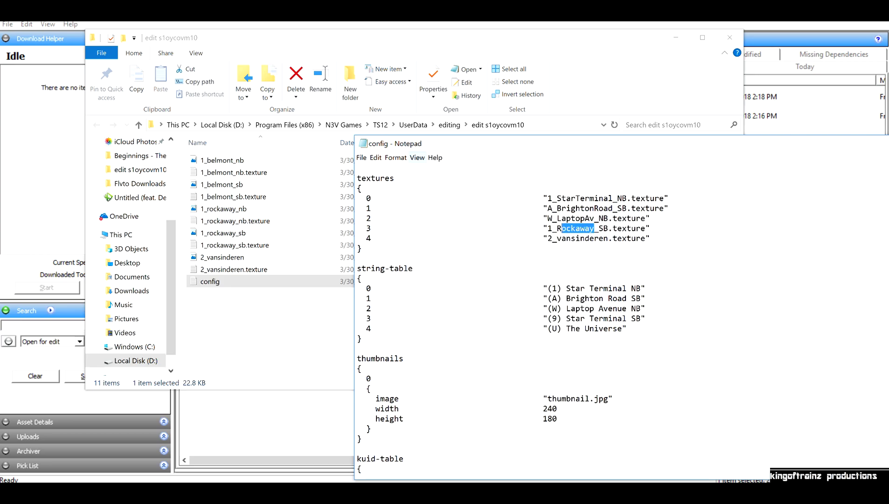
key(Left)
key(Left)
key(BackSpace)
text(9)
key(Right)
key(Right)
key(Right)
key(Right)
key(Right)
key(Right)
key(Right)
key(Right)
key(Right)
key(shift+Left)
key(shift+Left)
key(shift+Left)
key(shift+Left)
key(shift+Left)
key(shift+Left)
key(shift+Left)
key(shift+Left)
text(StarTerminal)
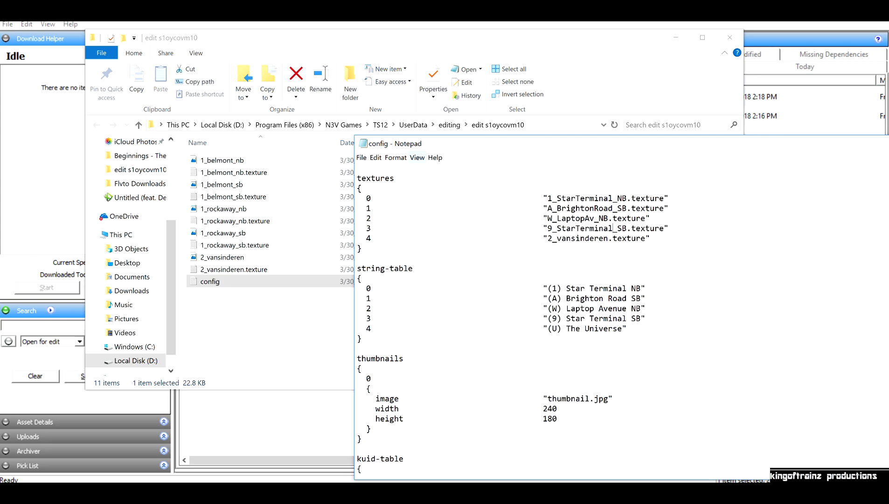
Change textures entry 4 in the config to "U_theuniverse.texture"
key(BackSpace)
text(U)
drag(608, 239, 557, 239)
text(theunive)
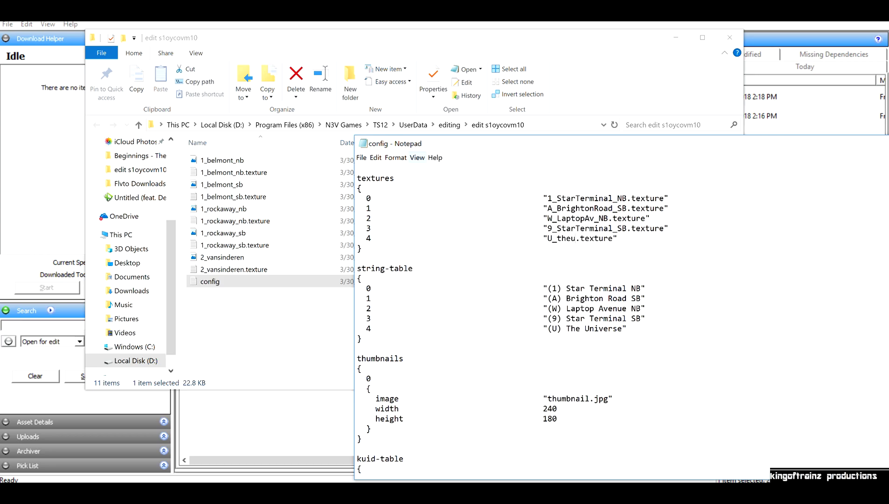
text(rse)
drag(595, 239, 561, 238)
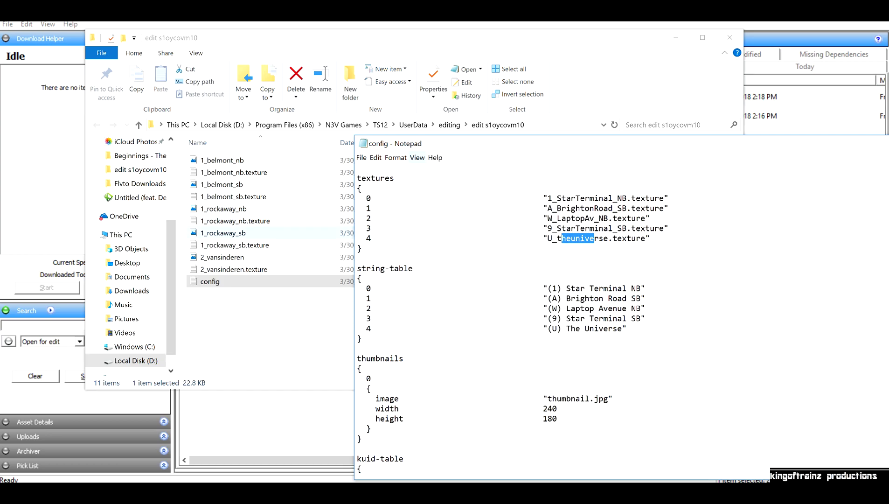
Open 1_rockaway_nb.texture to examine its contents, and close it
click(247, 221)
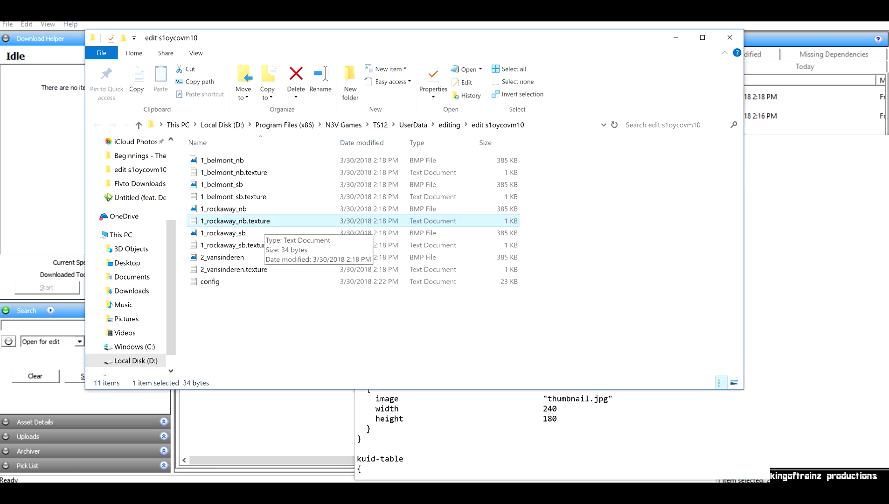
double_click(248, 221)
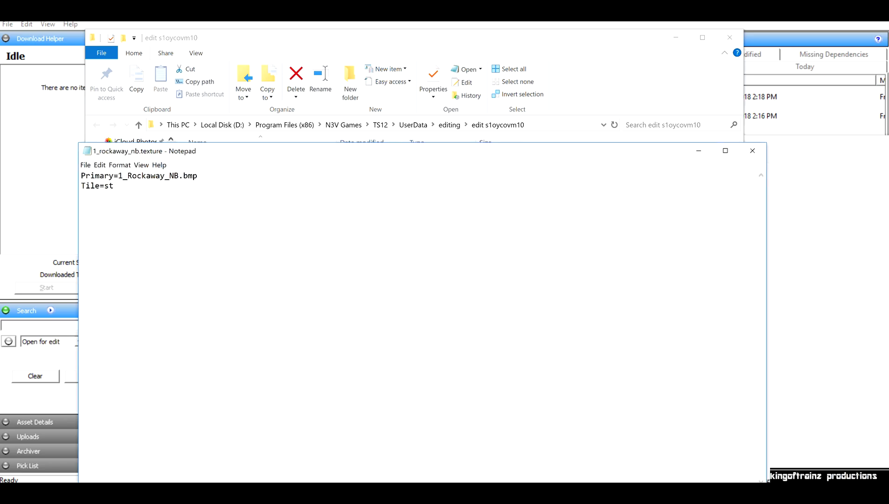
drag(280, 151, 295, 174)
drag(201, 174, 216, 145)
click(782, 145)
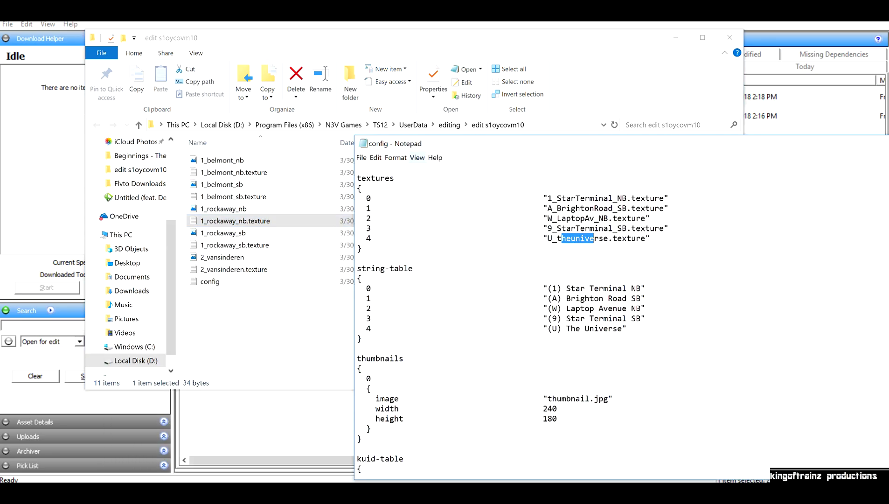
Save the config file with the rewritten textures and string-table entries
click(362, 157)
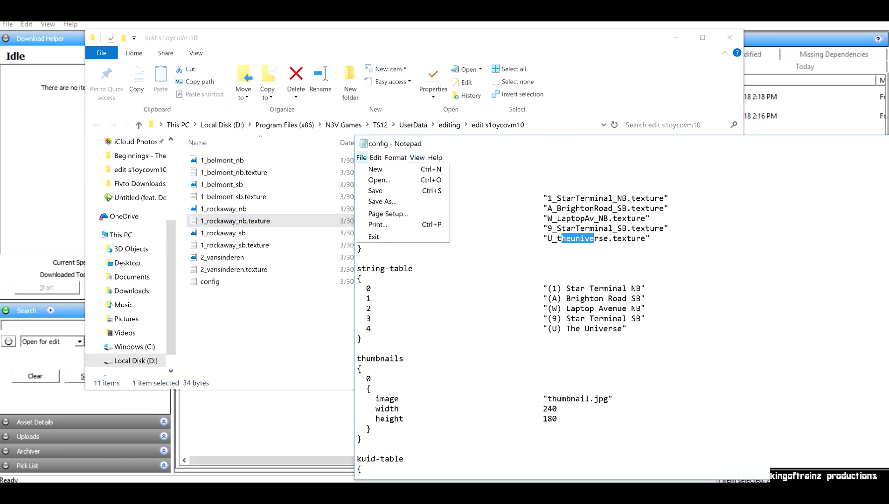
click(377, 190)
scroll(512, 298, up, 3)
scroll(513, 317, down, 3)
scroll(514, 317, up, 3)
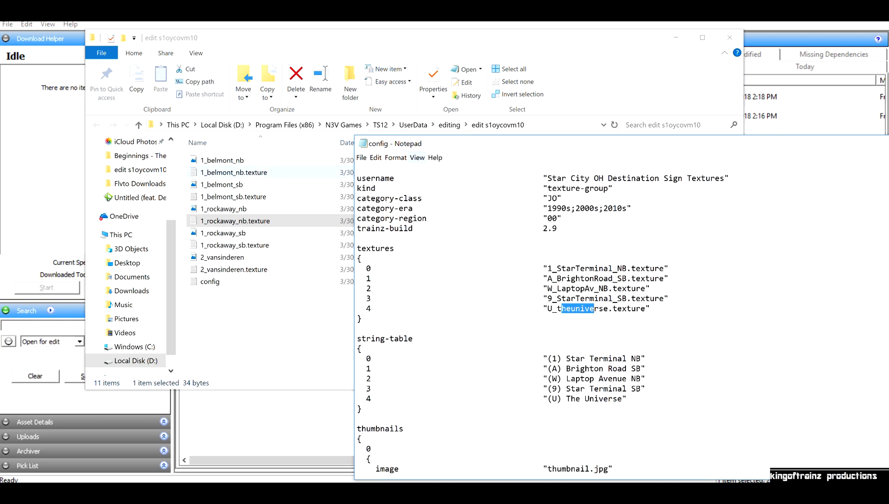
Change the Primary bitmap in 1_belmont_nb.texture to 1_StarTerminal_NB.bmp, then save and close the file
double_click(233, 173)
drag(280, 145, 307, 239)
key(alt+Tab)
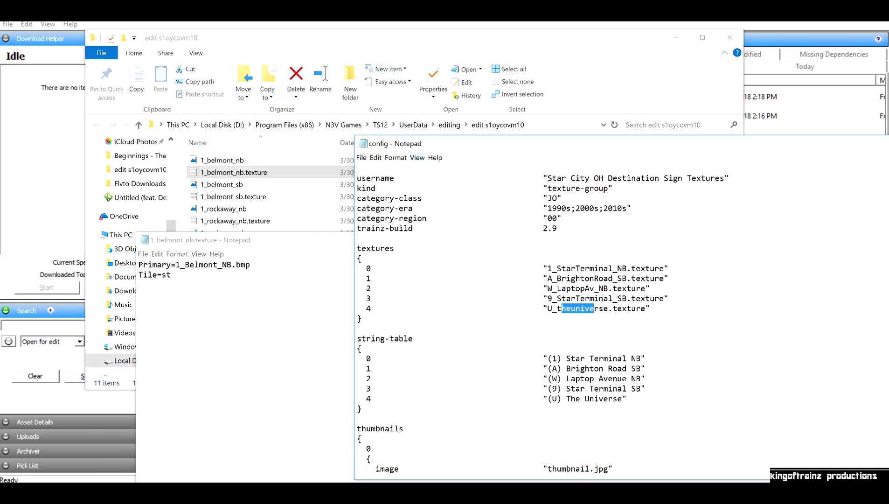
key(alt+Tab)
drag(307, 240, 483, 295)
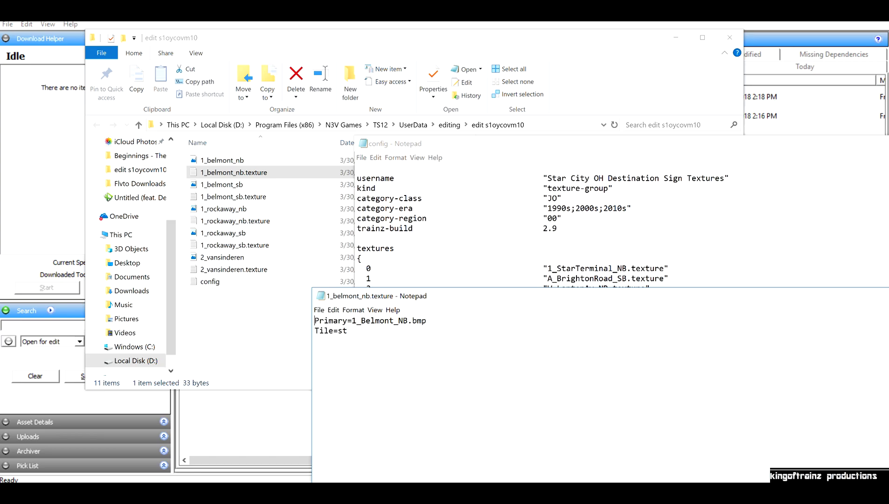
drag(394, 322, 361, 320)
text(StarTerminal)
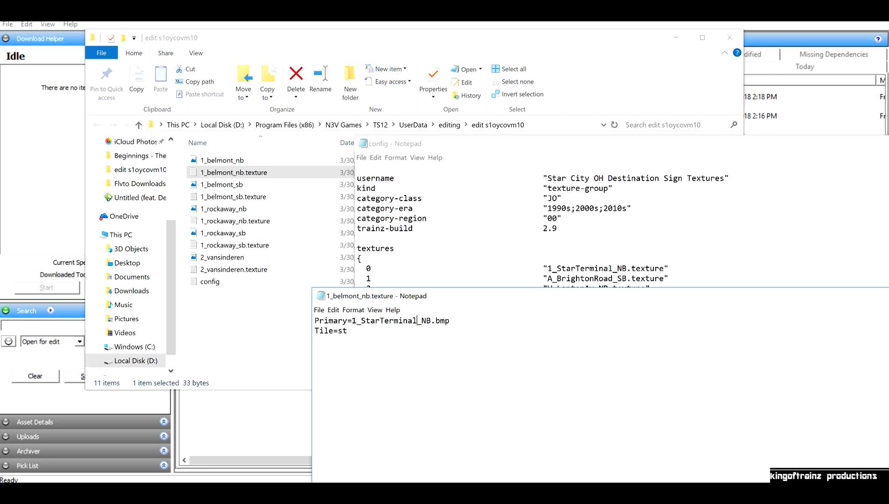
drag(514, 295, 426, 261)
drag(286, 262, 221, 237)
click(227, 270)
click(241, 303)
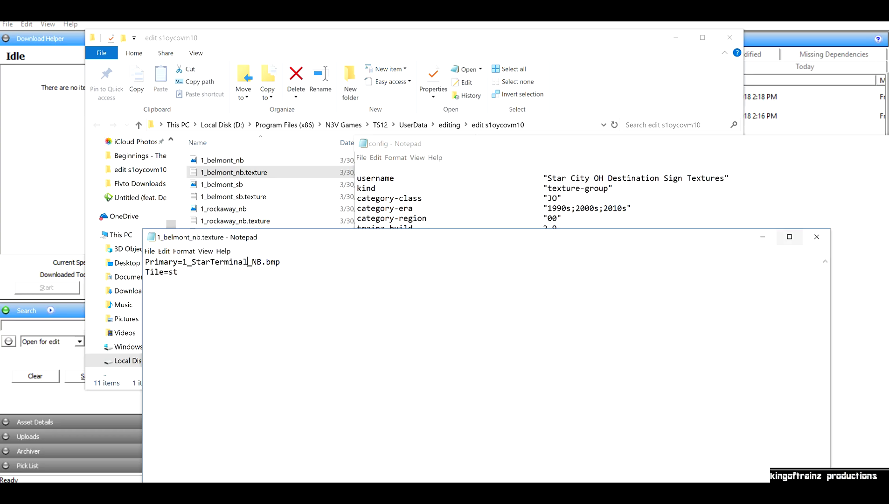
click(817, 236)
Rename the 1_belmont_nb.texture file as 1_starterminal_nb.texture
click(234, 173)
click(234, 173)
drag(233, 173, 207, 173)
text(starterminal)
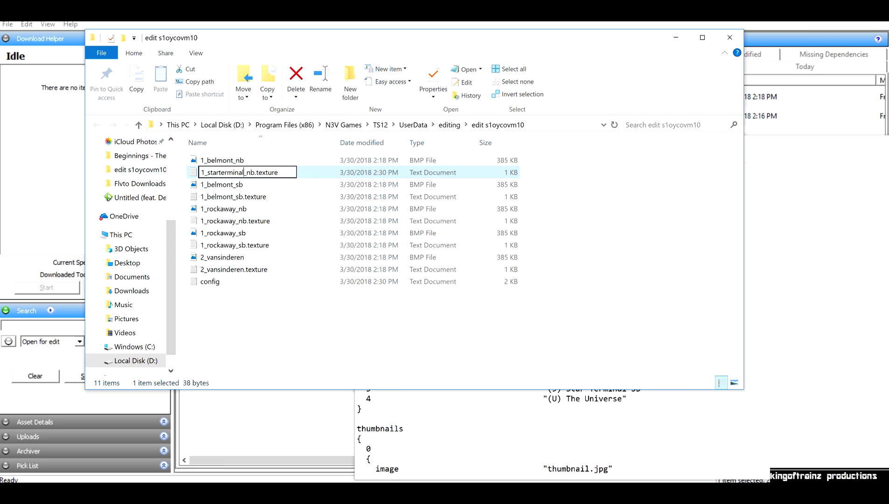
key(Return)
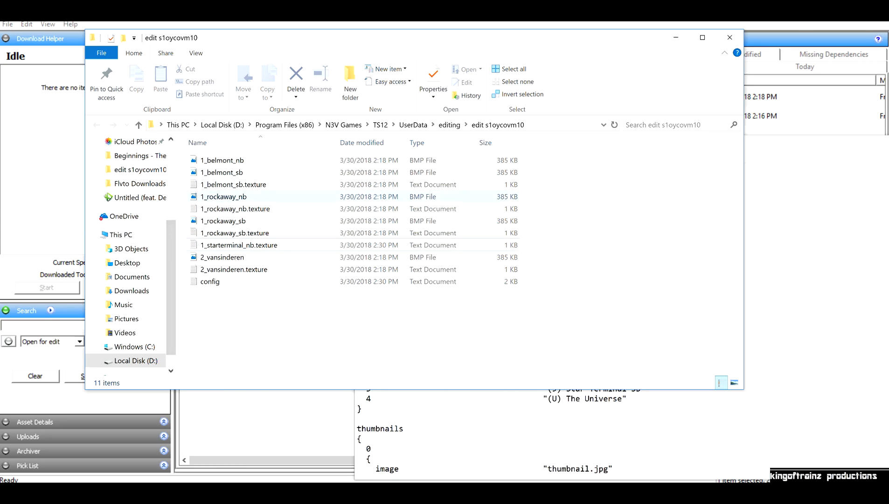
Rename the 1_belmont_nb BMP image as 1_starterminal_nb
click(247, 160)
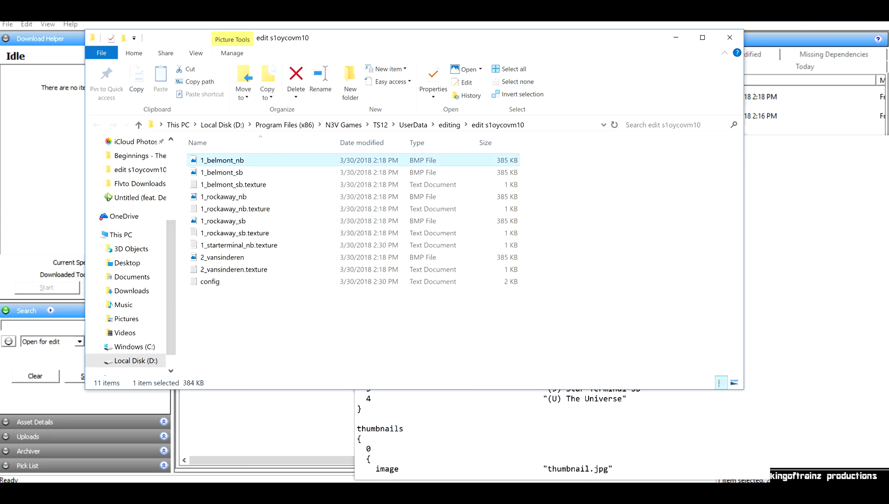
click(224, 160)
drag(233, 160, 207, 160)
text(starterminal_nb)
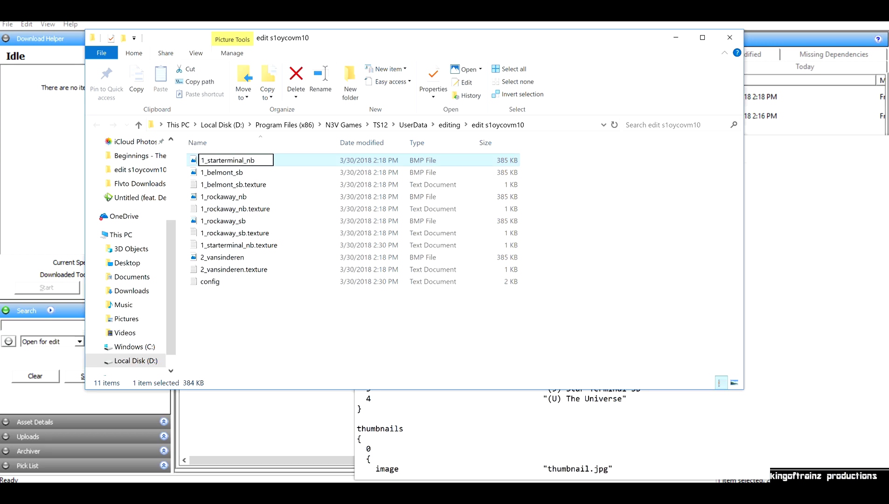
key(Return)
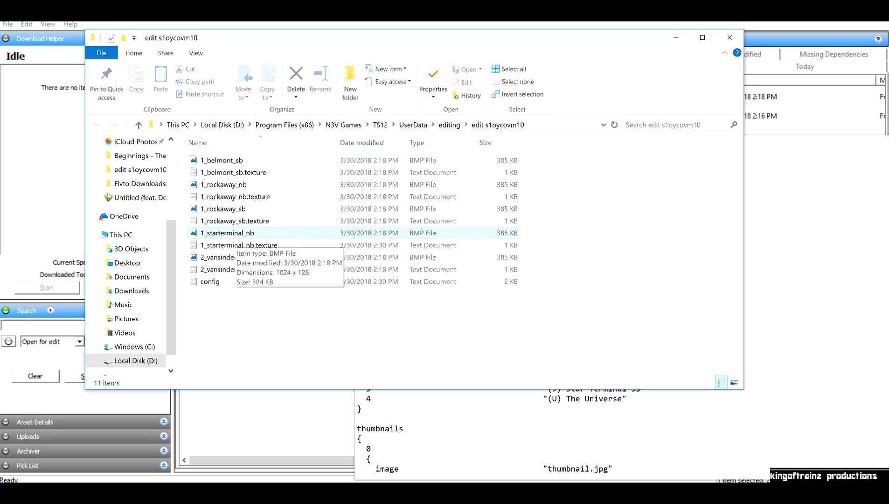
Open 1_starterminal_nb.texture to check its Primary bitmap reference, and close it
double_click(234, 245)
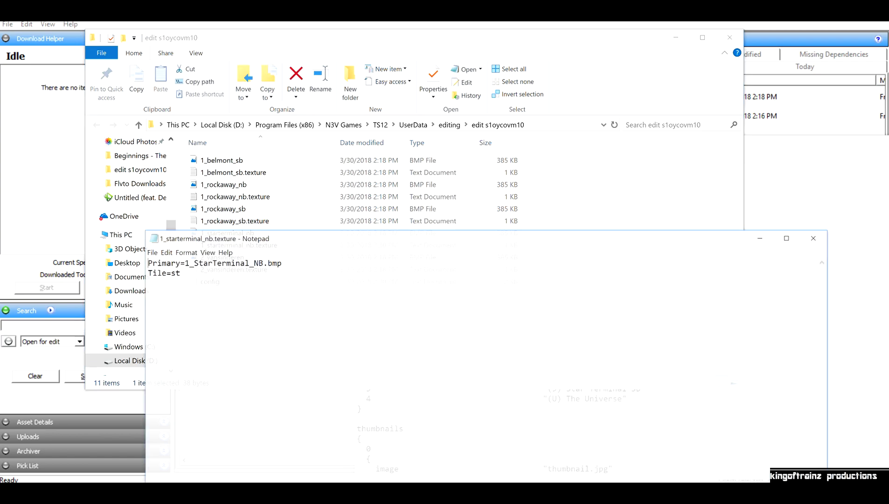
mouse_move(354, 237)
mouse_down()
mouse_move(356, 247)
mouse_move(346, 245)
mouse_up()
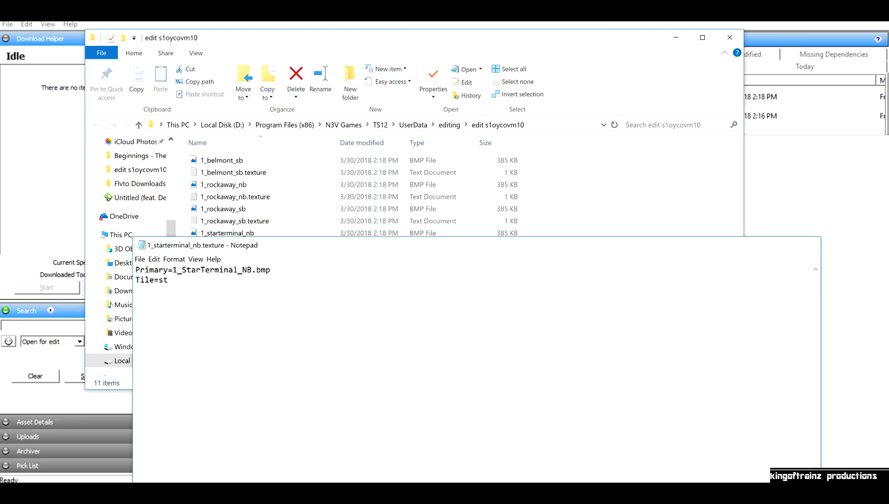
click(807, 245)
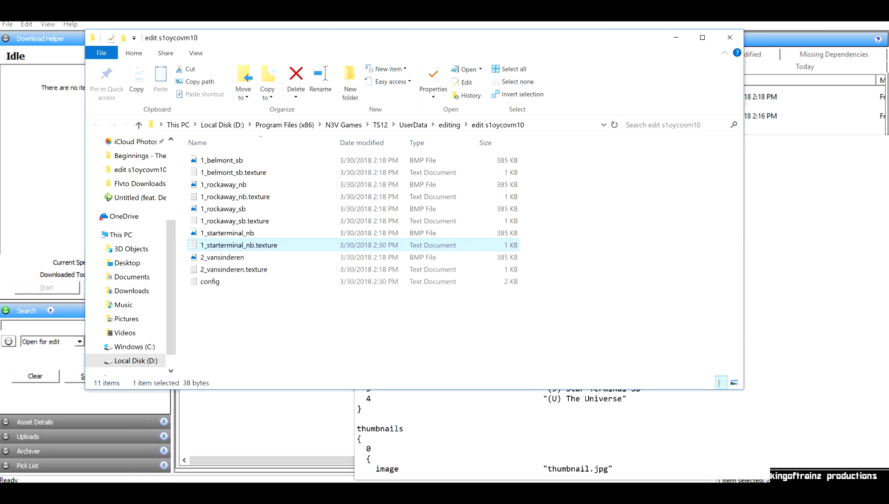
Rename the 1_belmont_sb BMP image as A_brightonroad_sb and copy the new name
click(551, 434)
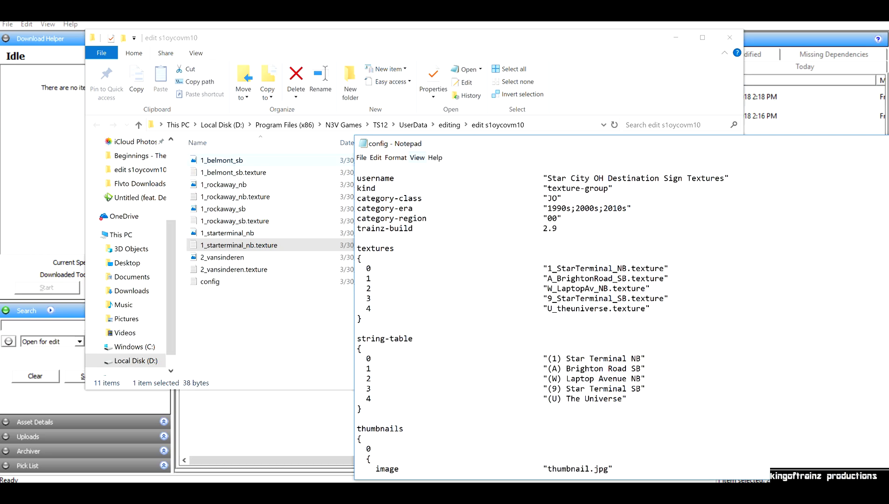
click(222, 161)
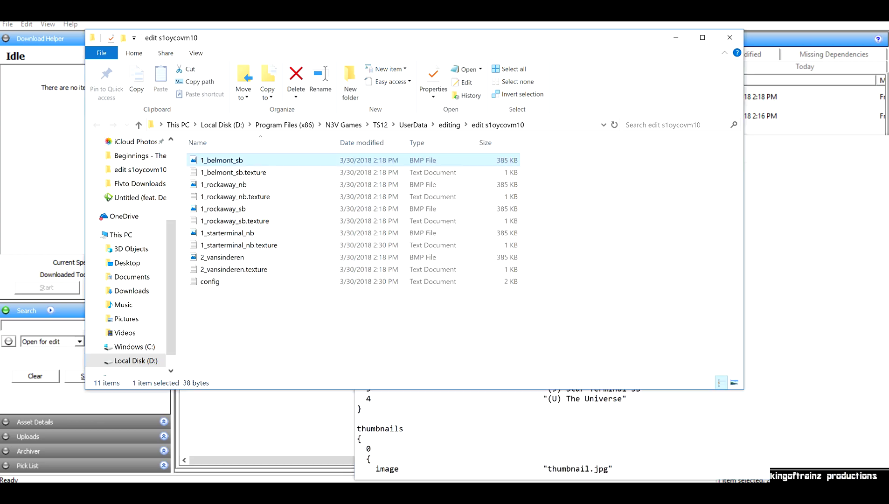
key(F2)
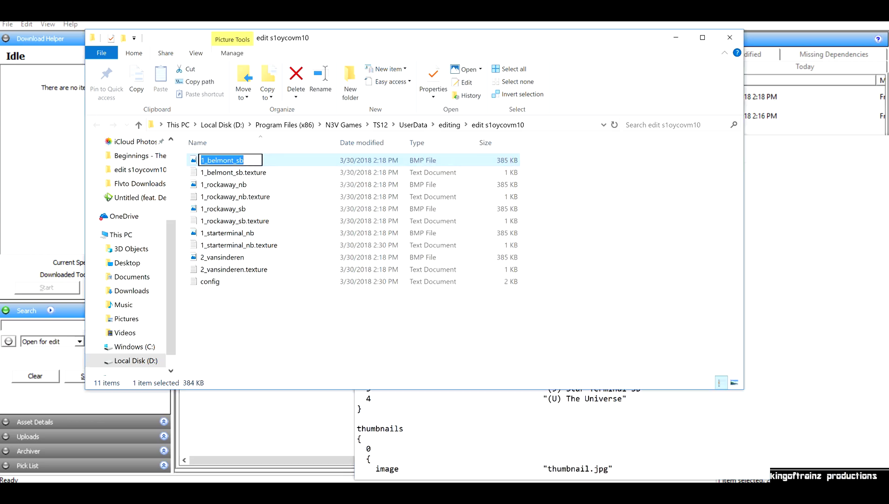
click(205, 161)
key(BackSpace)
text(A)
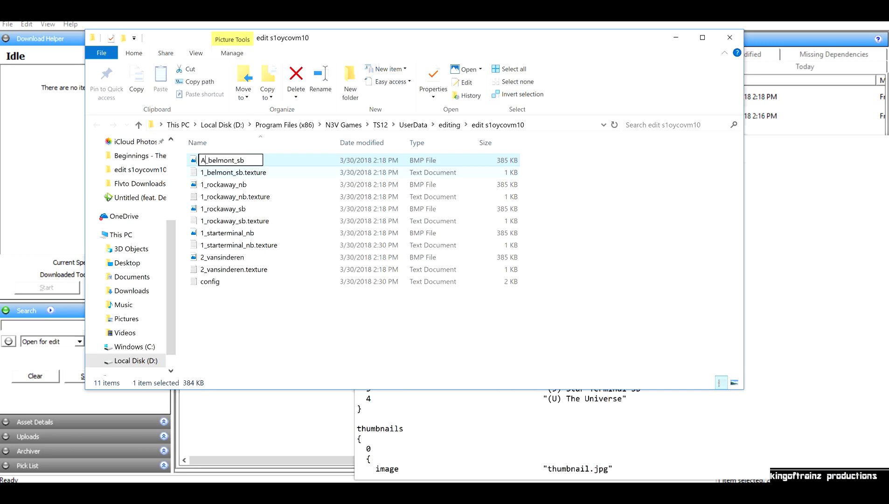
mouse_move(216, 160)
mouse_down()
mouse_move(235, 160)
mouse_move(212, 160)
mouse_up()
text(righton)
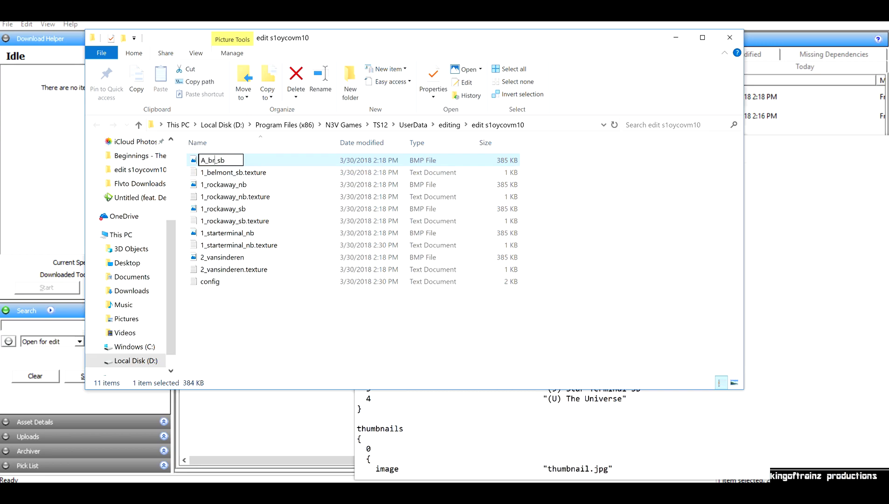
text(road)
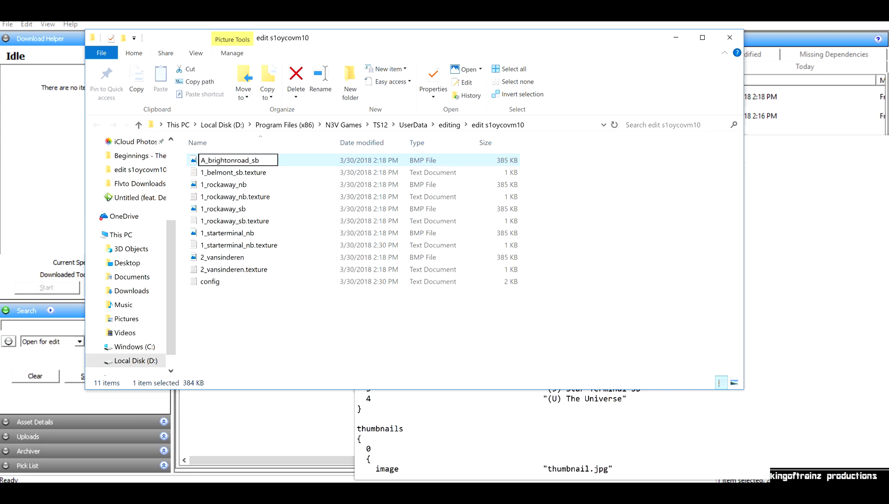
key(ctrl+a)
key(ctrl+c)
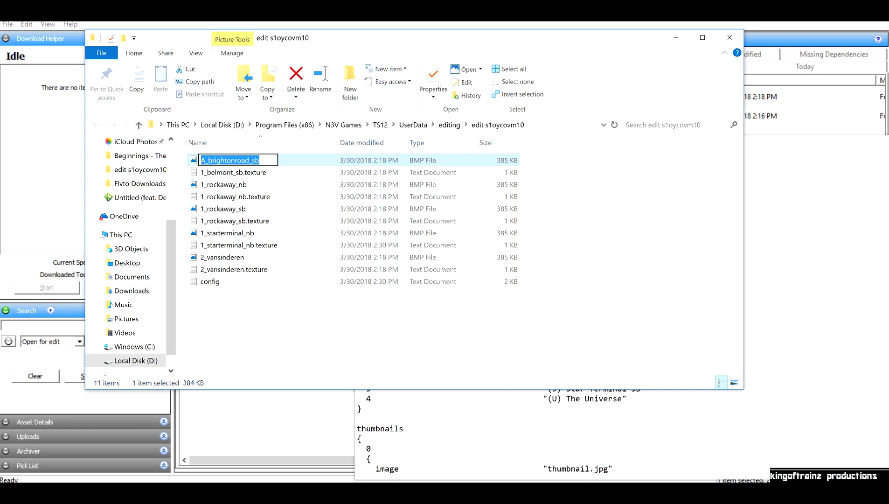
key(Return)
Rename the 1_belmont_sb.texture file as A_brightonroad_sb.texture using the copied name
key(alt+Tab)
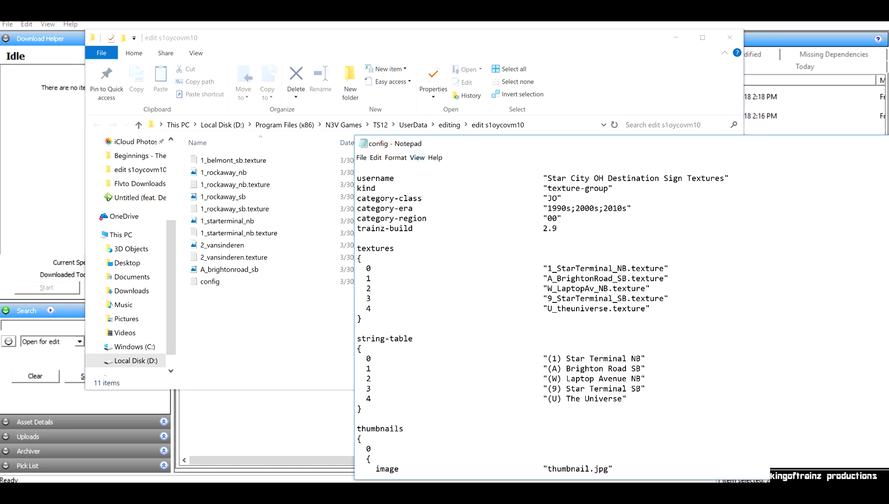
key(alt+Tab)
click(259, 163)
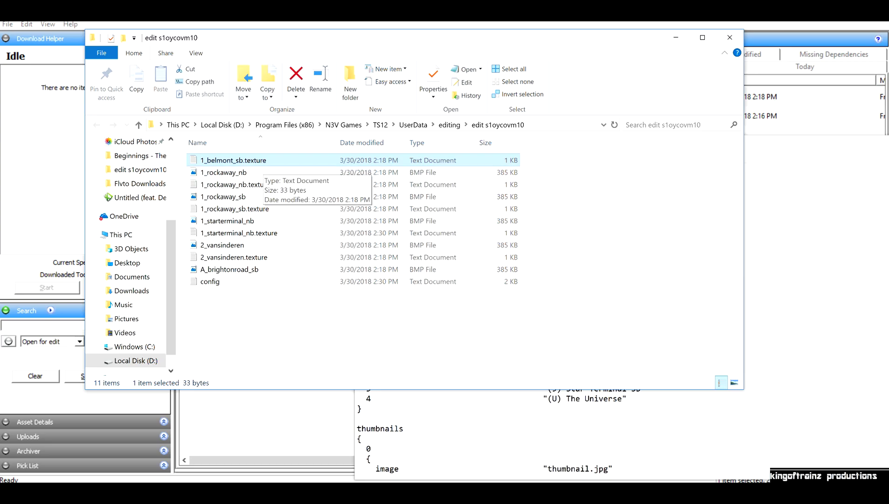
key(F2)
key(Right)
key(shift+Left)
key(shift+Left)
key(shift+Left)
key(shift+Left)
key(shift+Left)
key(shift+Left)
key(shift+Left)
key(shift+Left)
key(shift+Left)
key(shift+Left)
key(shift+Left)
key(shift+Left)
key(ctrl+v)
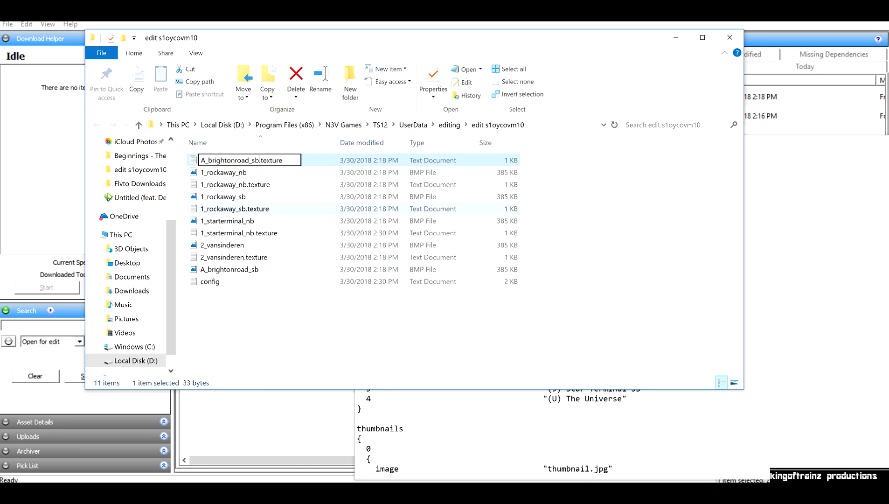
key(Return)
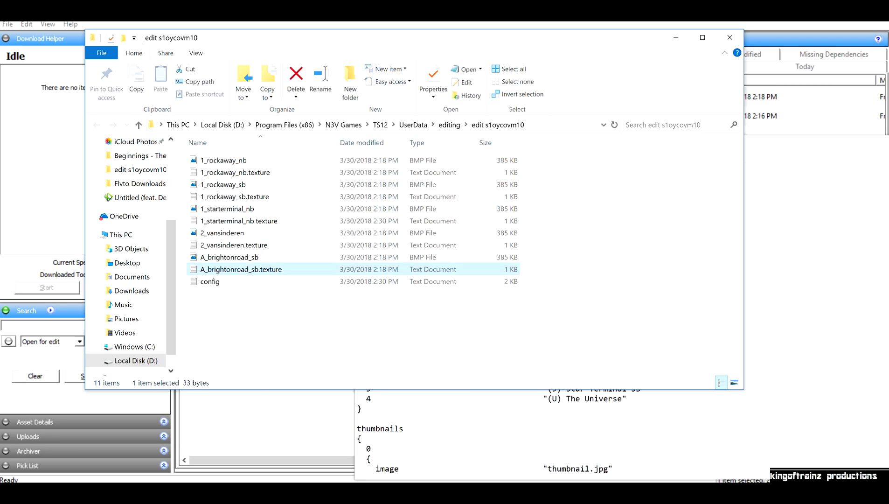
Change the Primary bitmap in A_brightonroad_sb.texture to A_brightonroad_sb.bmp, then save and close the file
key(Return)
drag(228, 270, 178, 270)
key(shift+Left)
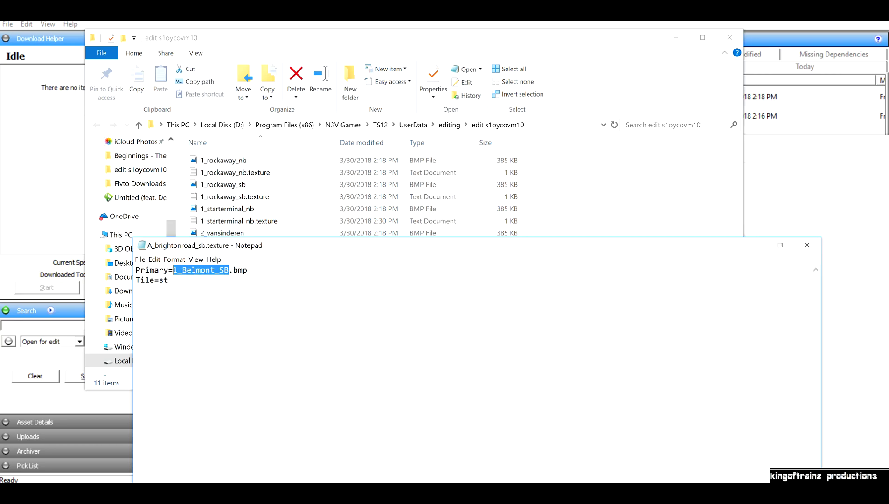
key(ctrl+v)
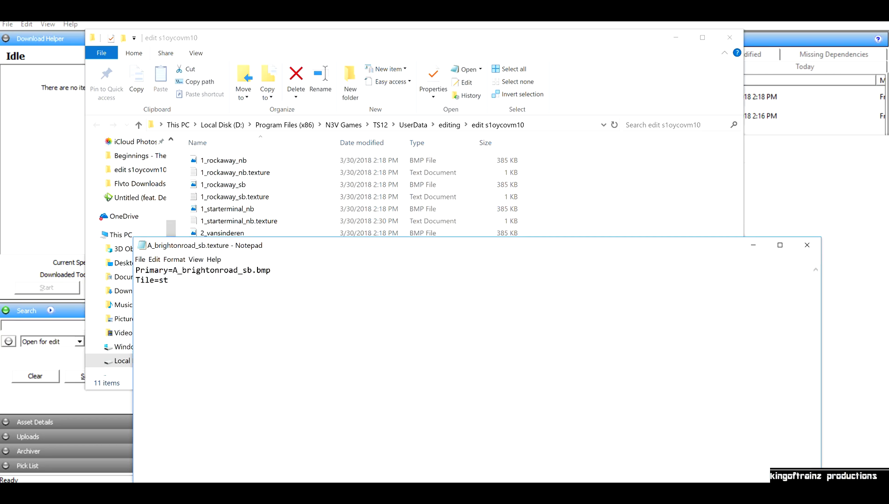
click(140, 259)
click(155, 292)
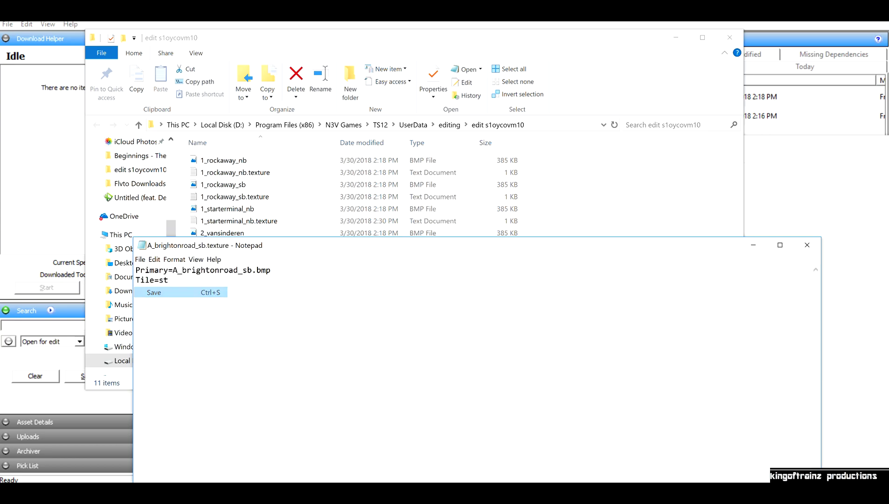
click(807, 245)
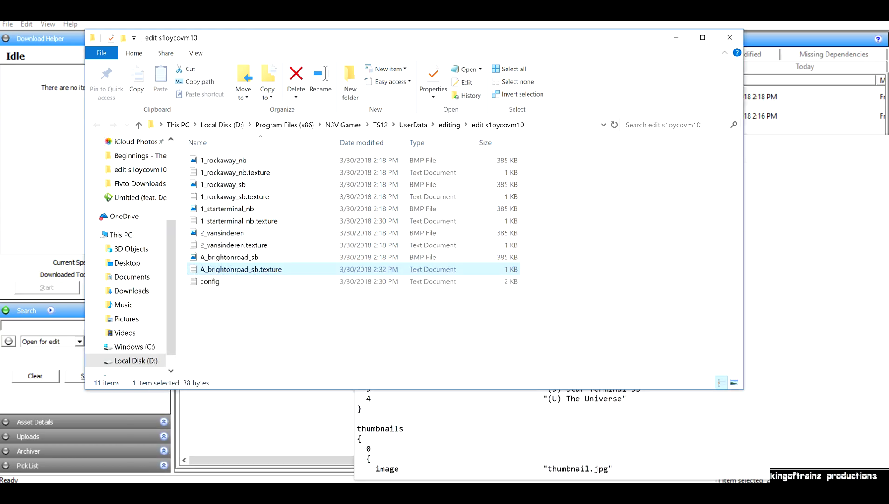
click(808, 248)
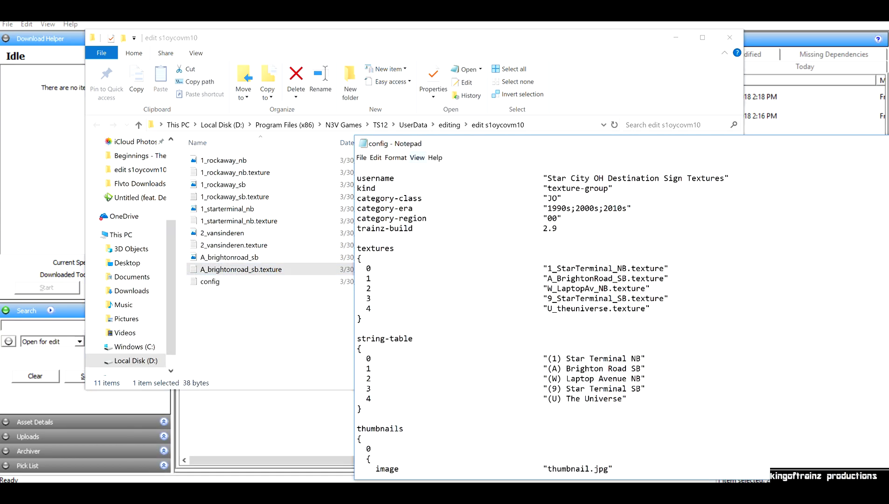
Copy the W_LaptopAv_NB name from the config's textures list and rename the 1_rockaway_nb BMP image as W_LaptopAv_NB
click(224, 160)
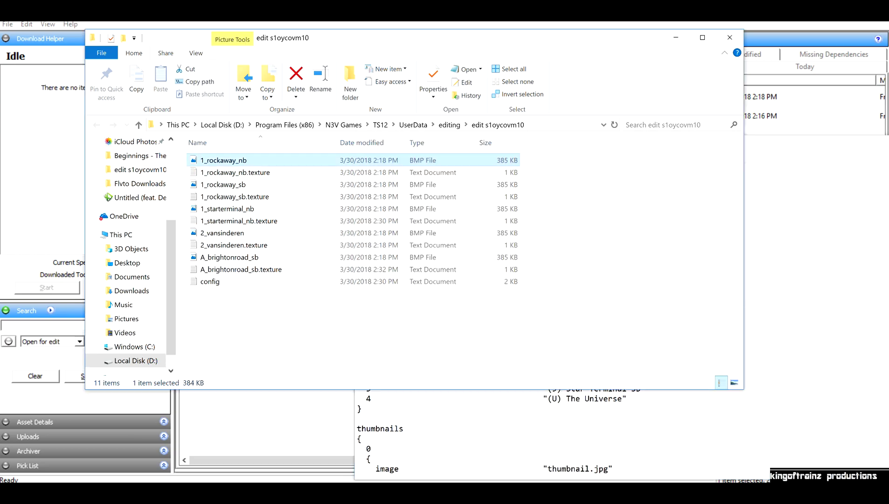
key(alt+Tab)
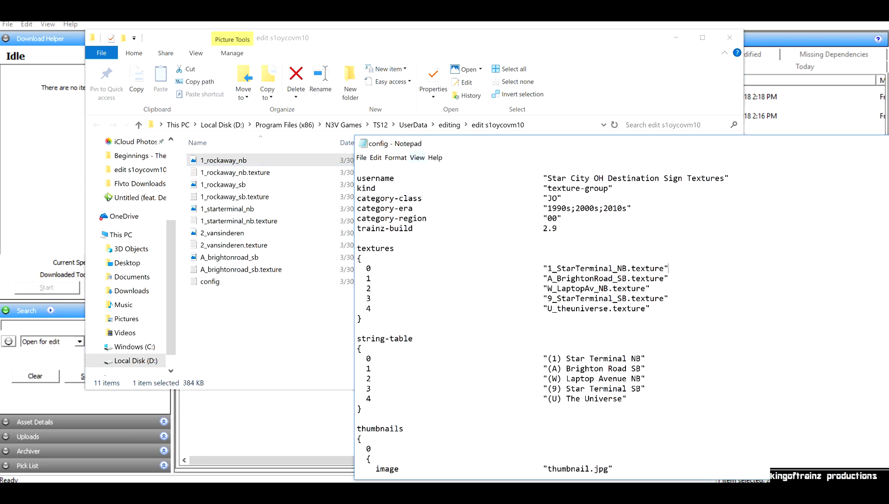
drag(609, 288, 547, 289)
key(ctrl+c)
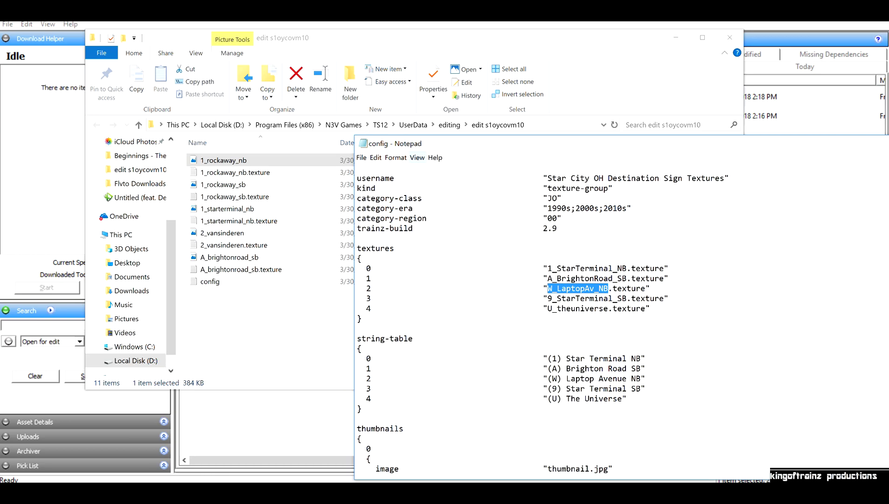
key(alt+Tab)
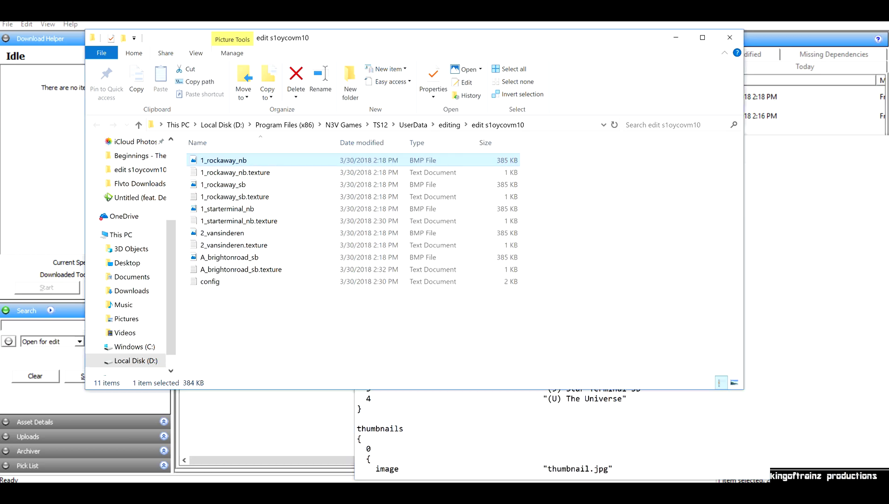
key(F2)
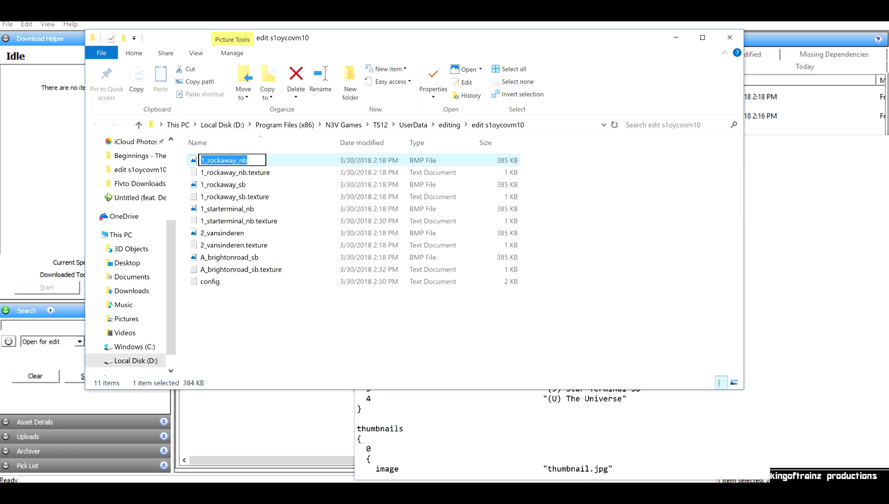
key(ctrl+v)
key(Return)
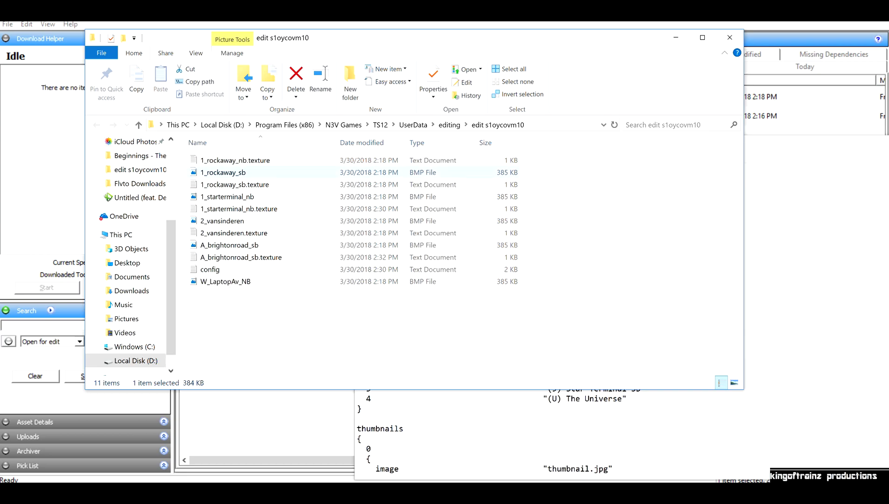
Rename the 1_rockaway_nb.texture file as W_LaptopAv_NB.texture using the copied name
key(Home)
key(F2)
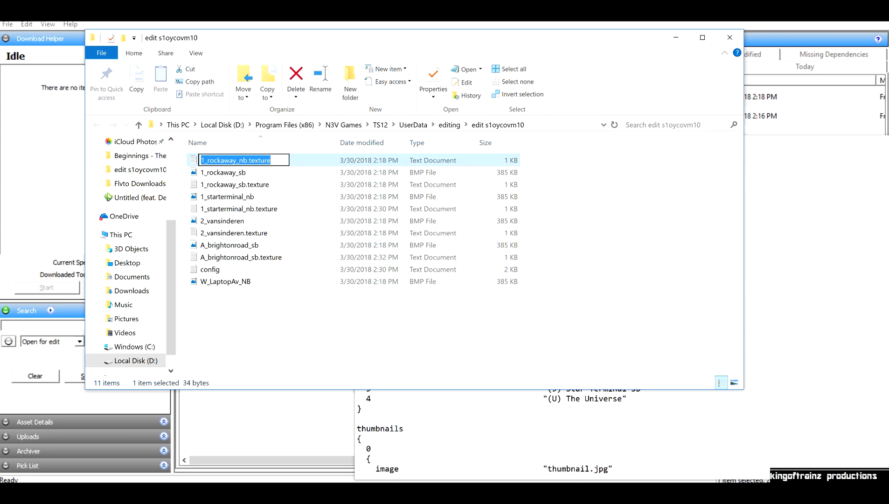
key(End)
key(Left)
key(Left)
key(Left)
key(Left)
key(Left)
key(Left)
key(Left)
key(Left)
key(shift+Left)
key(shift+Left)
key(shift+Left)
key(shift+Left)
key(shift+Left)
key(shift+Left)
key(shift+Left)
key(shift+Left)
key(shift+Left)
key(shift+Left)
key(shift+Left)
key(shift+Left)
key(shift+Left)
key(ctrl+v)
key(Return)
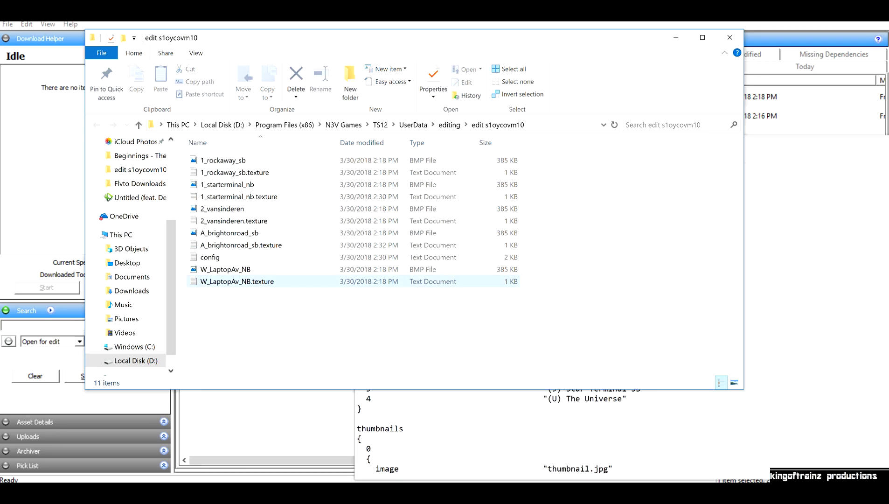
Change the Primary bitmap in W_LaptopAv_NB.texture to W_LaptopAv_NB.bmp, then save and close the file
key(Return)
key(End)
key(Left)
key(Left)
key(Left)
key(Left)
key(shift+Left)
key(shift+Left)
key(shift+Left)
key(shift+Left)
key(shift+Left)
key(shift+Left)
key(shift+Left)
key(shift+Left)
key(shift+Left)
key(shift+Left)
key(shift+Left)
key(shift+Left)
key(shift+Left)
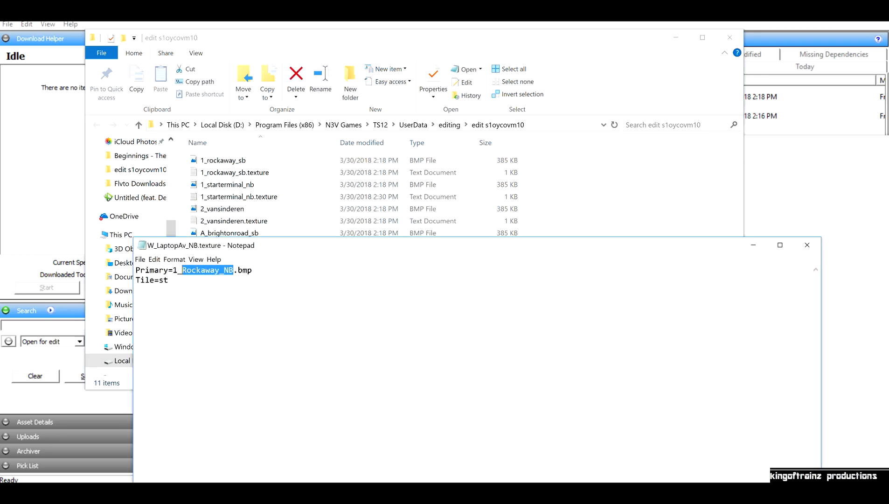
key(ctrl+v)
key(alt+f)
key(Down)
key(Down)
key(Return)
click(807, 245)
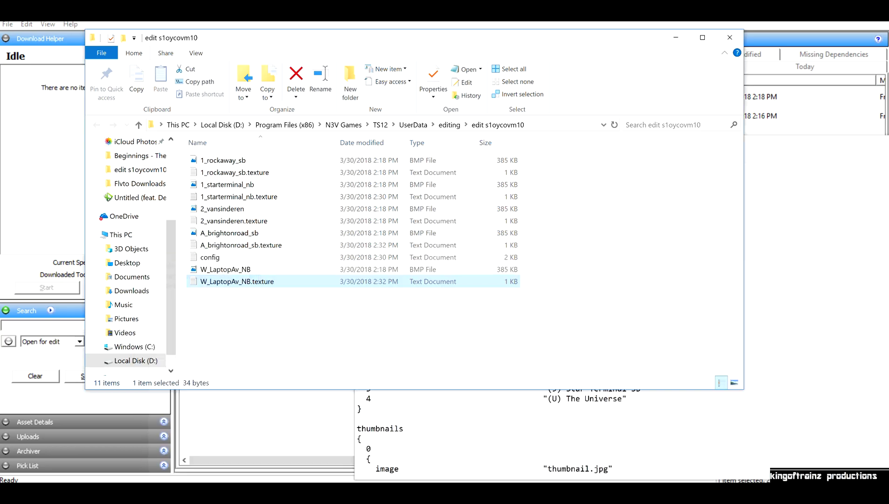
Copy the 9_StarTerminal_SB name from the config's textures list and rename the 1_rockaway_sb BMP image as 9_StarTerminal_SB
click(808, 247)
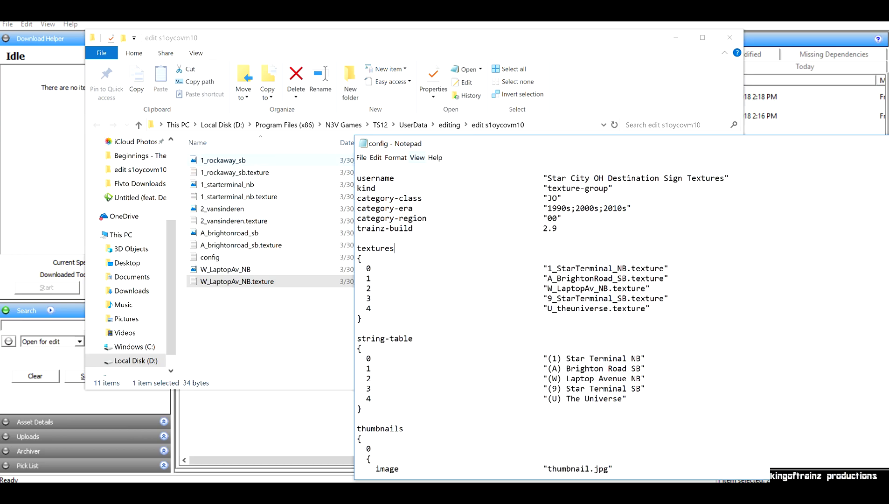
click(234, 161)
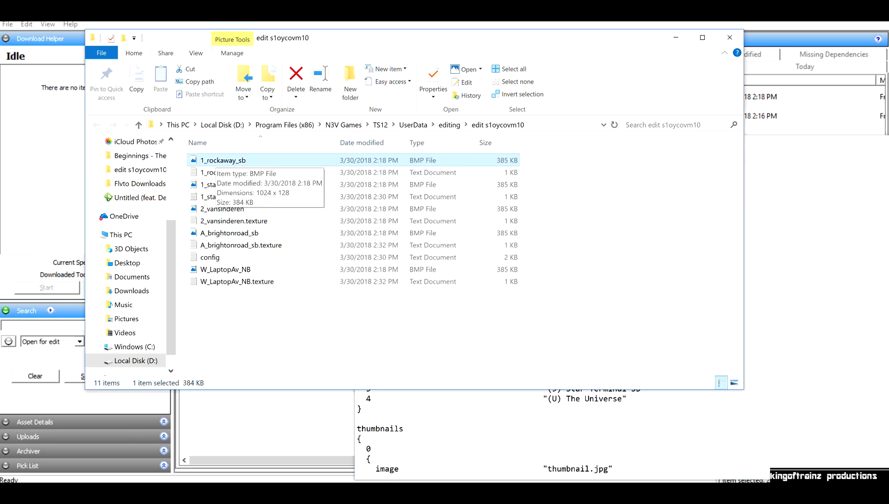
key(alt+Tab)
drag(628, 298, 549, 298)
right_click(557, 300)
click(578, 328)
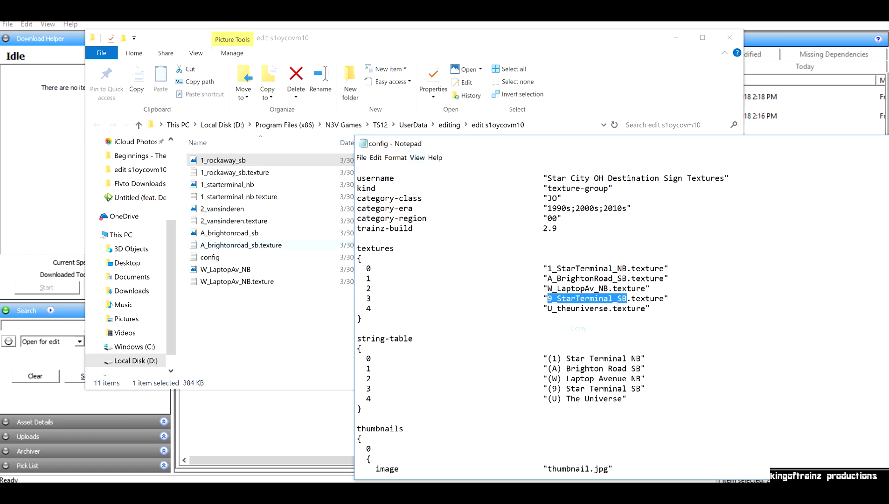
click(223, 160)
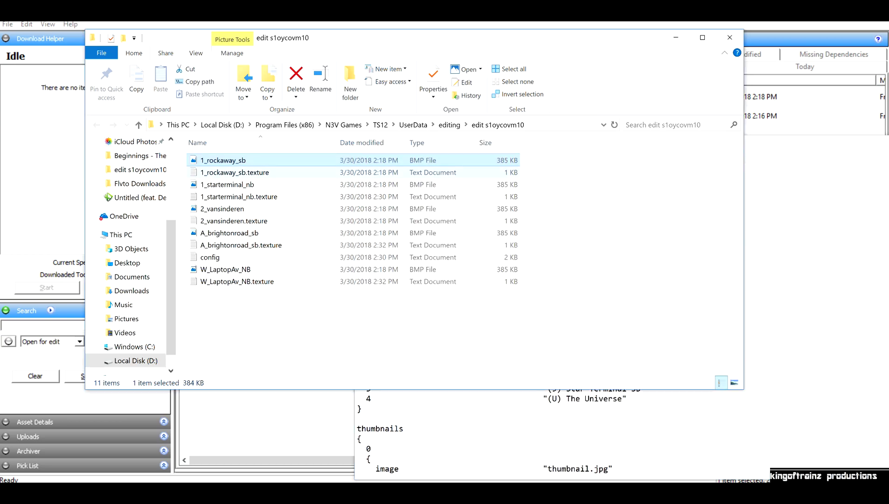
click(223, 160)
right_click(235, 158)
click(257, 197)
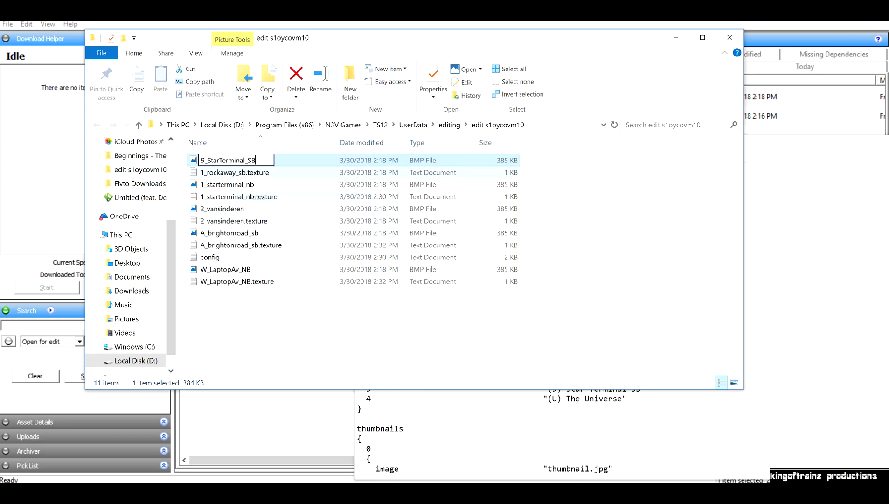
key(Return)
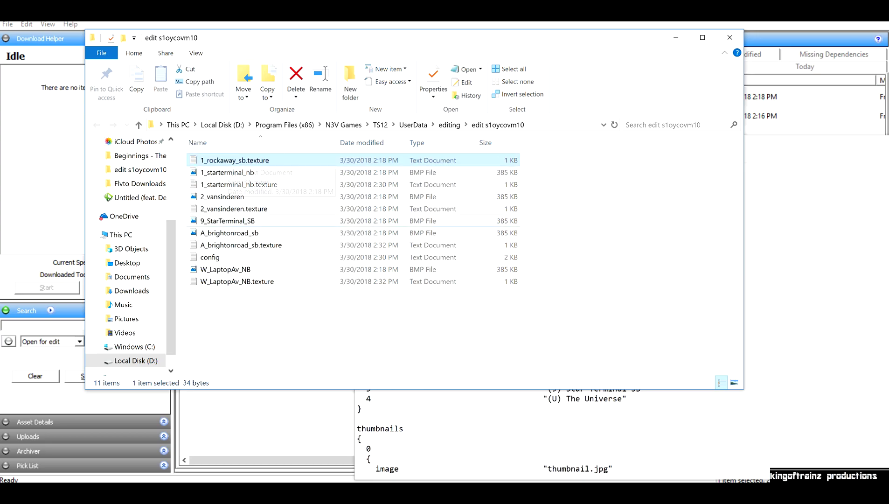
Rename the 1_rockaway_sb.texture file as 9_StarTerminal_SB.texture using the copied name
key(F2)
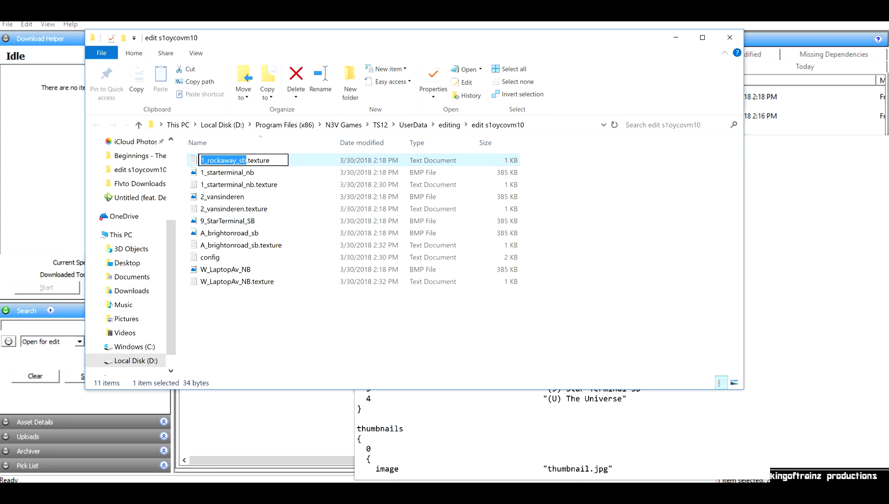
right_click(227, 161)
click(252, 201)
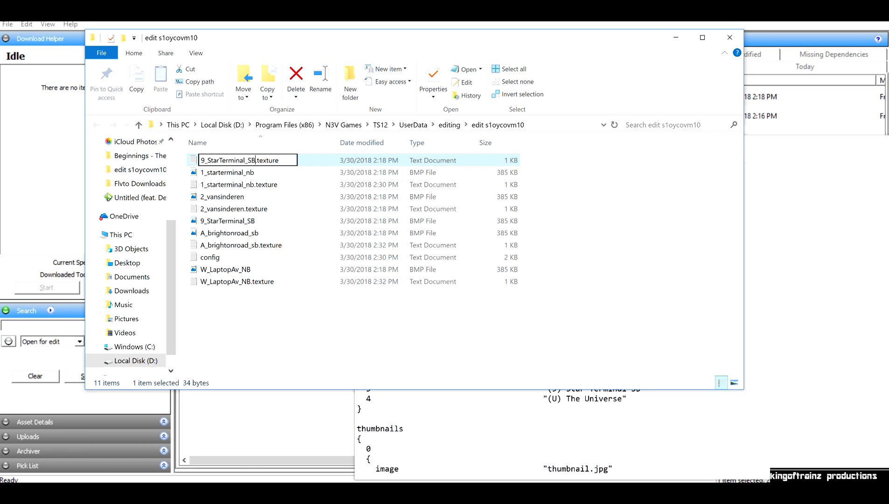
key(Return)
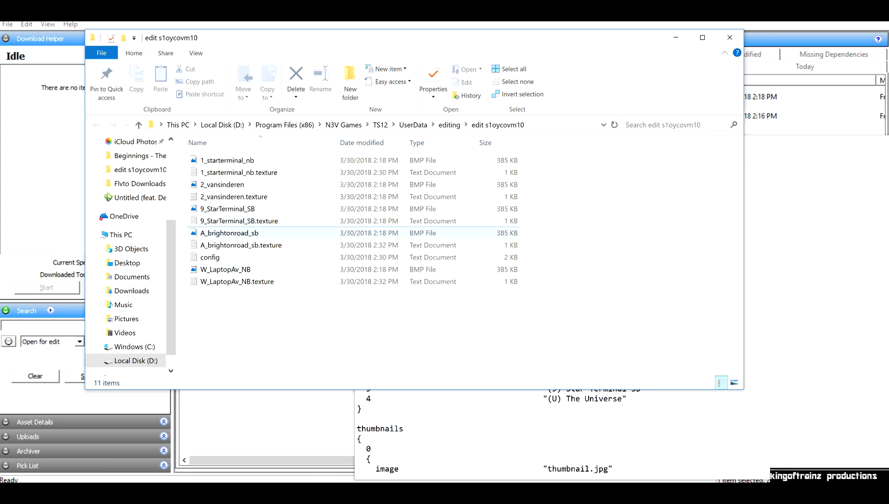
Change the Primary bitmap in 9_StarTerminal_SB.texture to 9_StarTerminal_SB.bmp, then save and close the file
key(Return)
drag(234, 271, 173, 271)
key(ctrl+v)
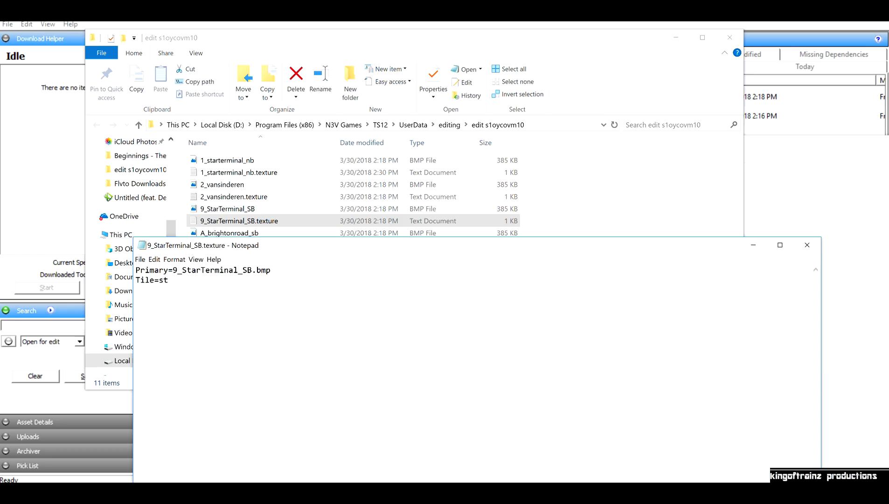
click(140, 259)
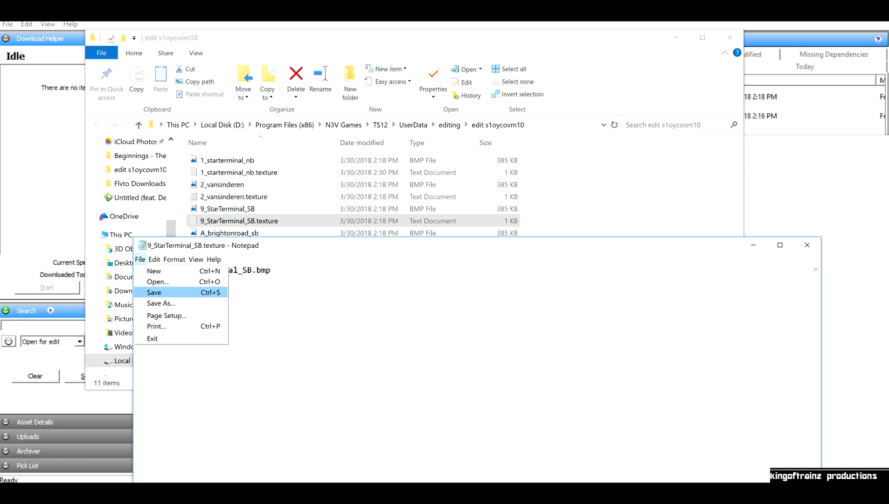
click(155, 293)
click(807, 244)
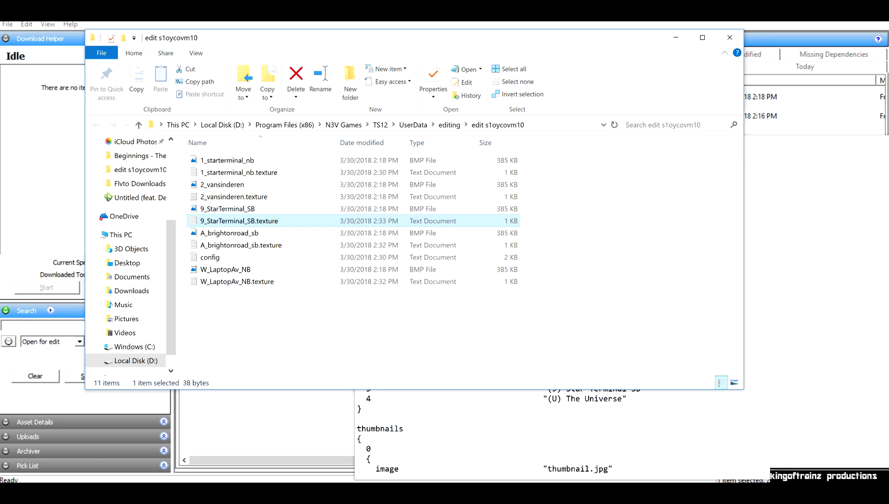
Copy the U_theuniverse name from the config's textures list and rename the 2_vansinderen BMP image as U_theuniverse
click(433, 432)
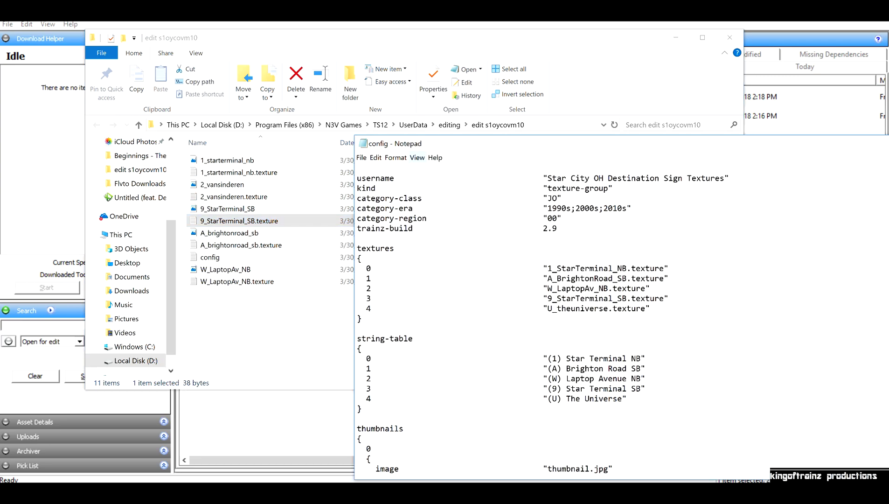
drag(608, 309, 548, 308)
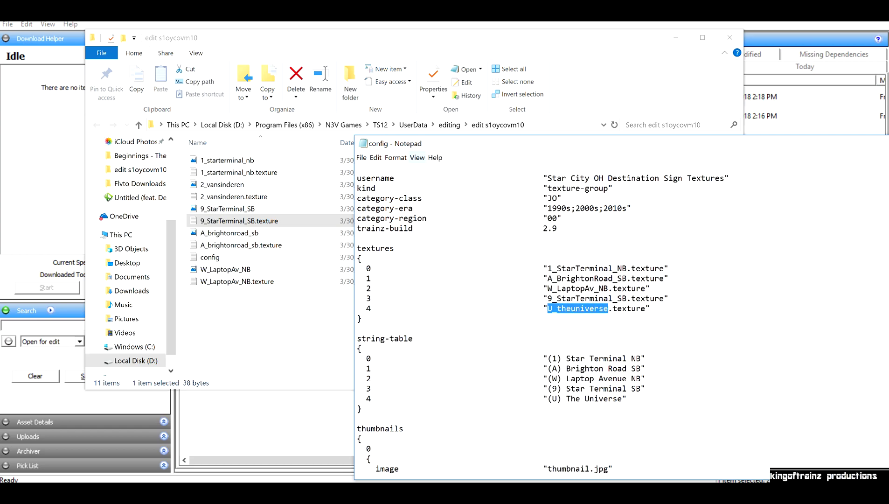
click(222, 184)
key(F2)
key(ctrl+v)
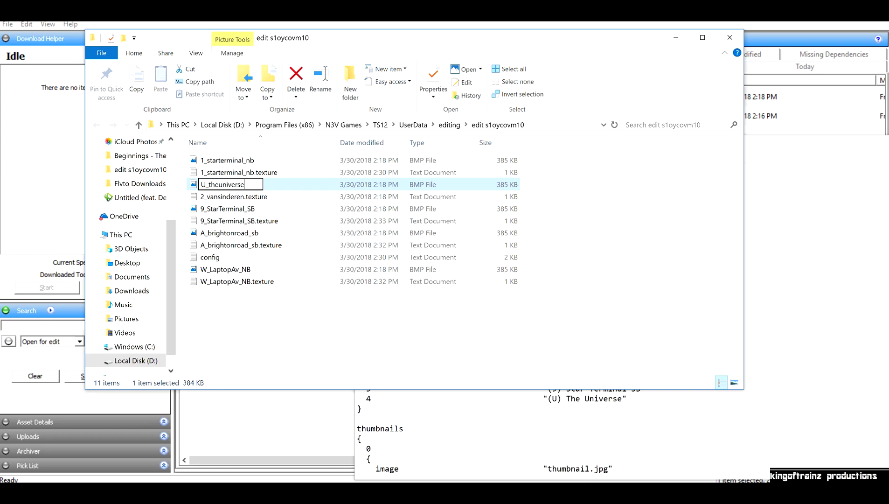
click(223, 195)
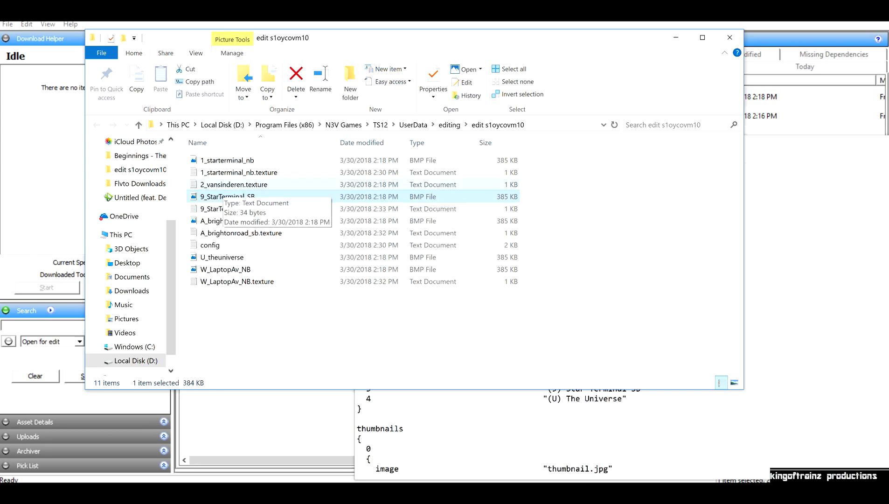
Rename the 2_vansinderen.texture file as U_theuniverse.texture using the copied name
click(223, 187)
key(F2)
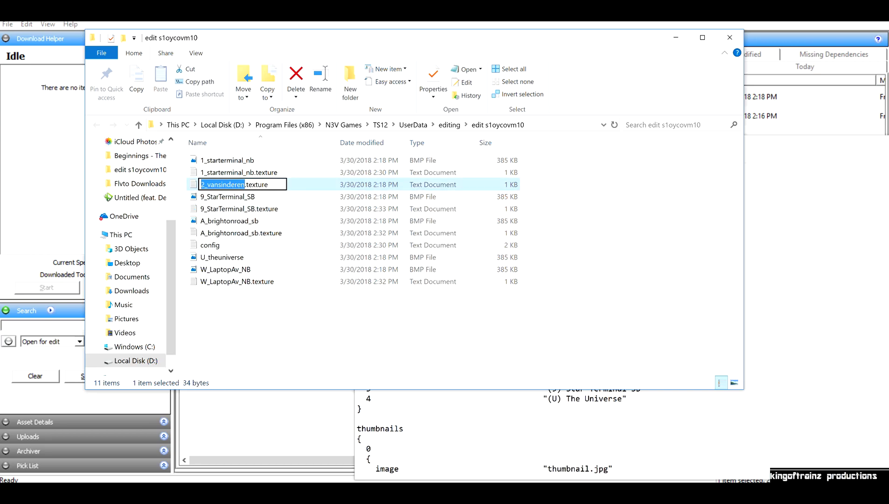
key(ctrl+v)
key(Return)
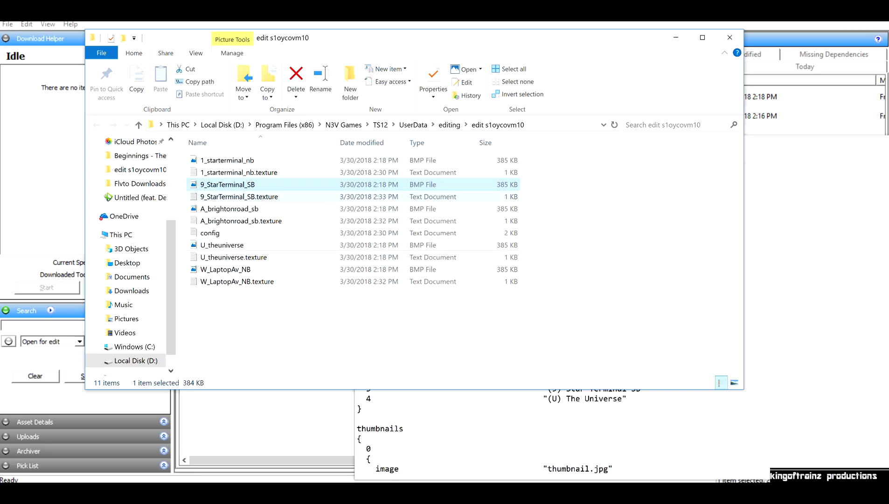
Change the Primary bitmap in U_theuniverse.texture to U_theuniverse.bmp, then save and close the file
key(Return)
drag(233, 270, 173, 270)
key(ctrl+v)
key(alt+f)
key(s)
key(alt+F4)
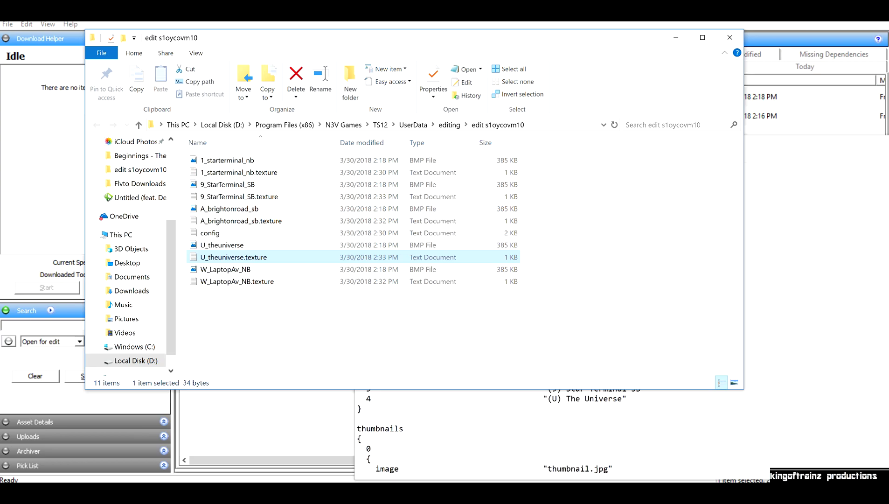
Review the textures, string-table and remaining entries in the config file, and close it
key(alt+Tab)
scroll(512, 317, down, 3)
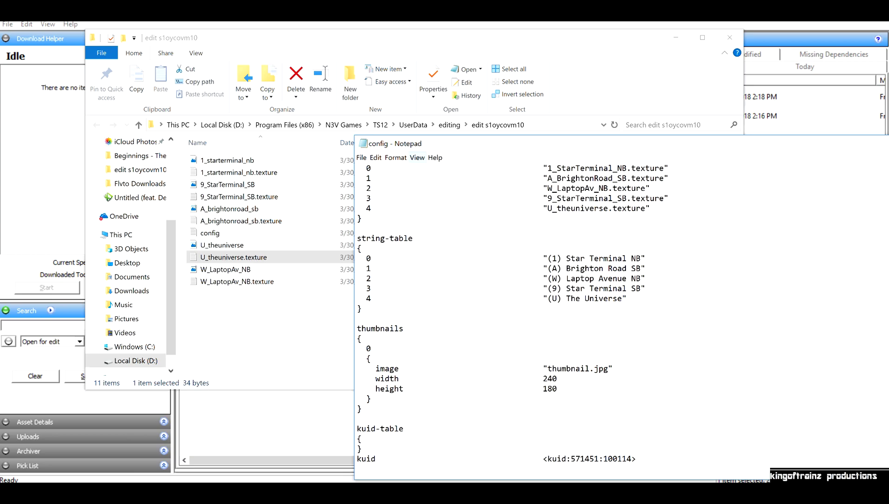
drag(583, 143, 280, 112)
scroll(550, 261, up, 4)
click(227, 100)
click(242, 133)
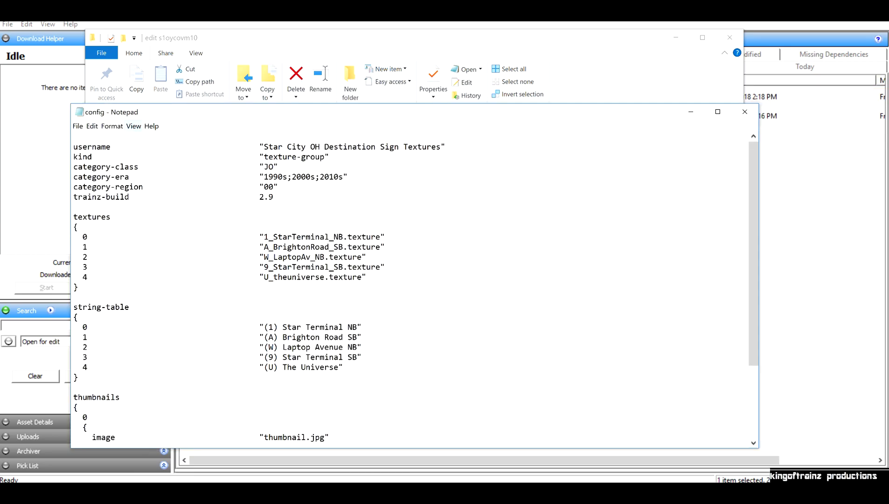
click(745, 112)
click(730, 38)
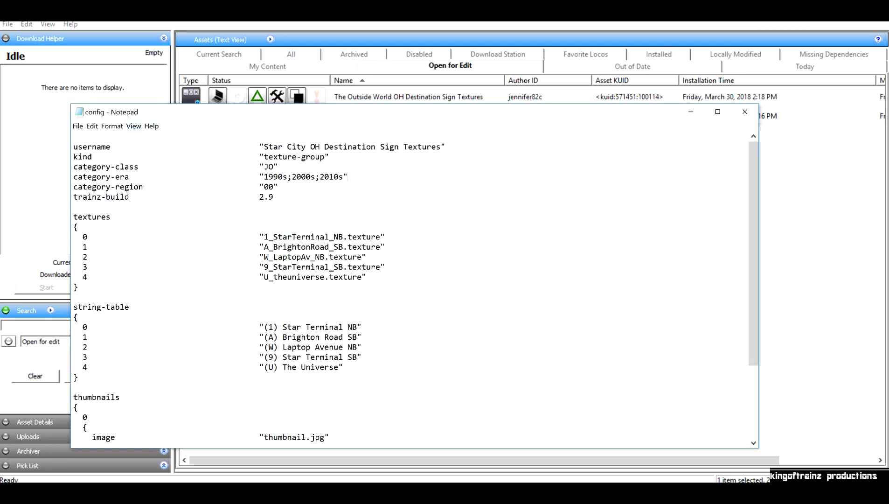
click(744, 111)
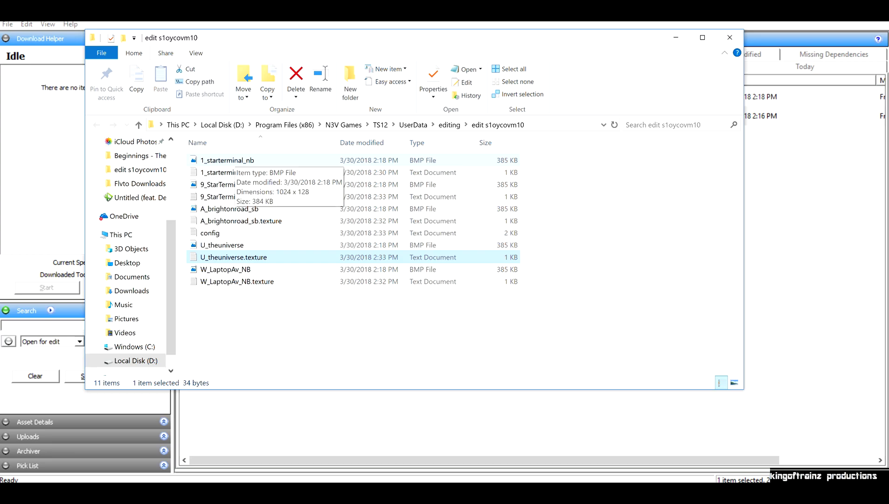
Open the 1_starterminal_nb BMP image to view its sign artwork
key(alt+Tab)
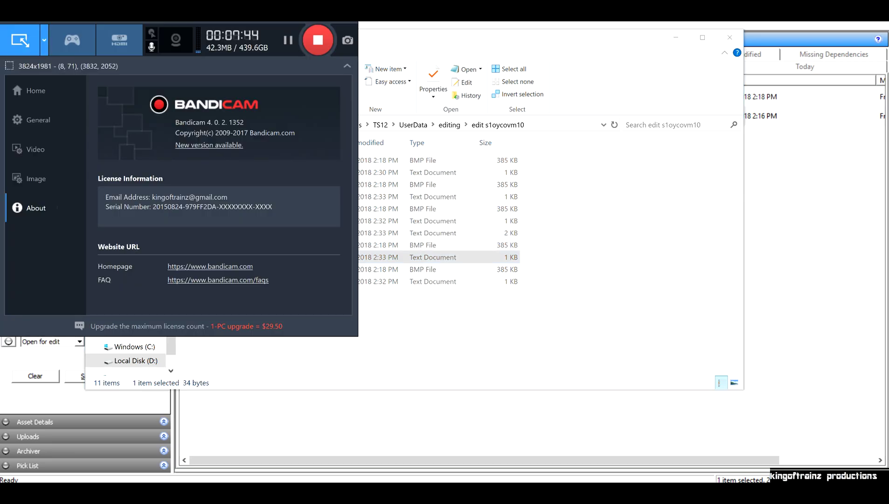
key(alt+Tab)
double_click(227, 160)
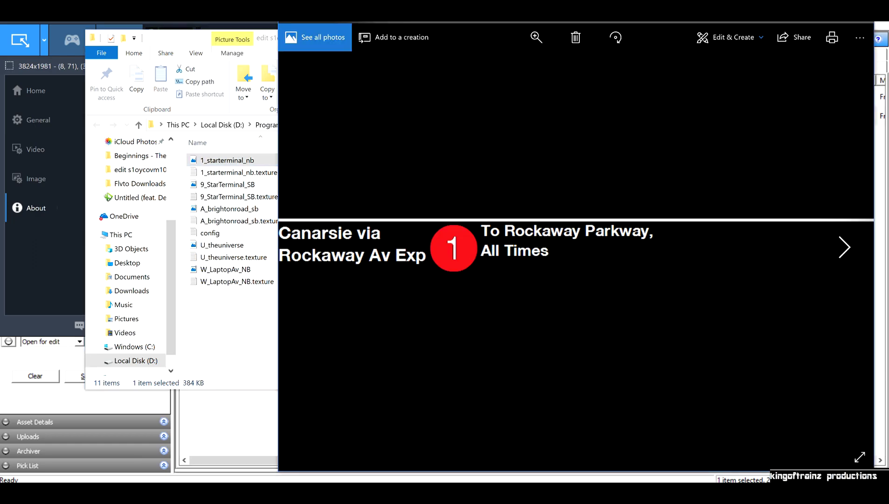
View the next sign image, close the viewer, and open the 1_starterminal_nb BMP for editing in Paint
key(Right)
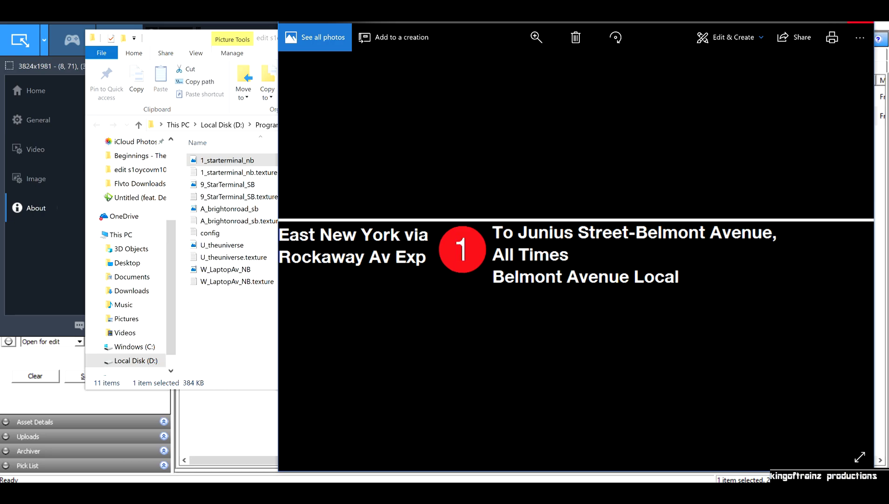
click(861, 24)
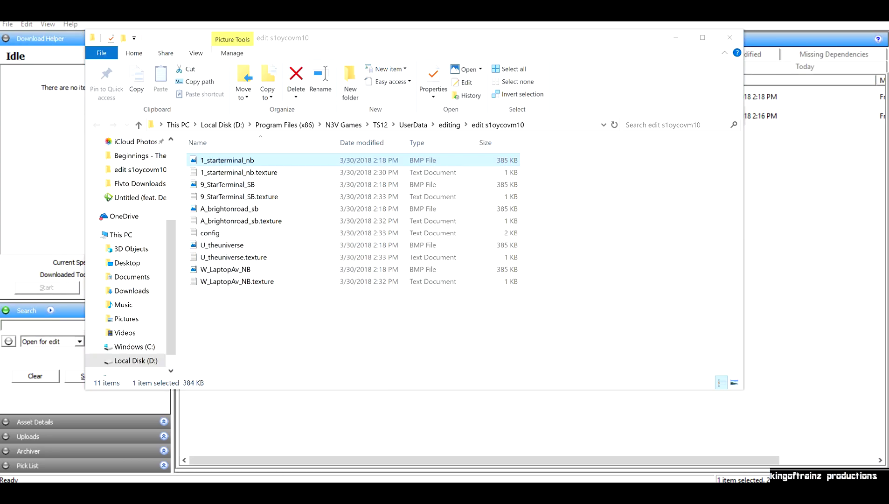
key(alt+Tab)
key(super+Down)
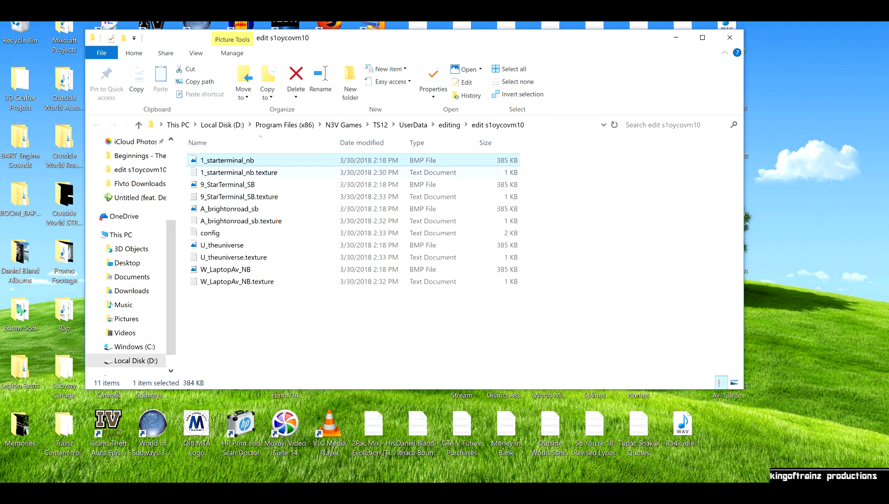
right_click(235, 161)
key(Down)
key(Down)
key(Down)
key(Return)
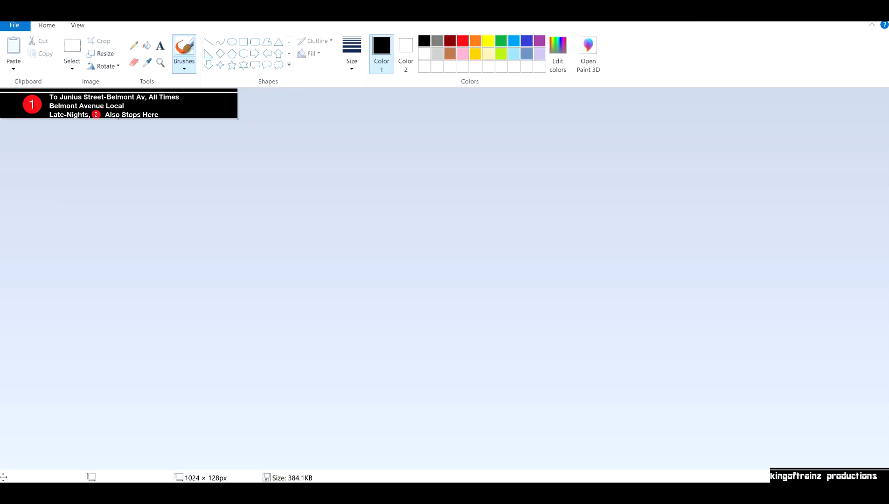
Delete the old three-line destination text beside the red 1 bullet and fill the cleared area with black
key(alt+v)
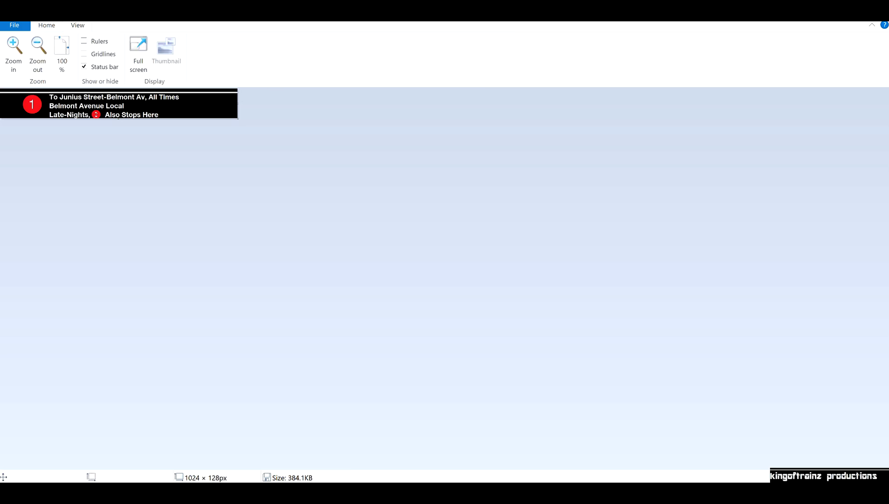
click(14, 54)
click(14, 53)
key(Right)
key(Escape)
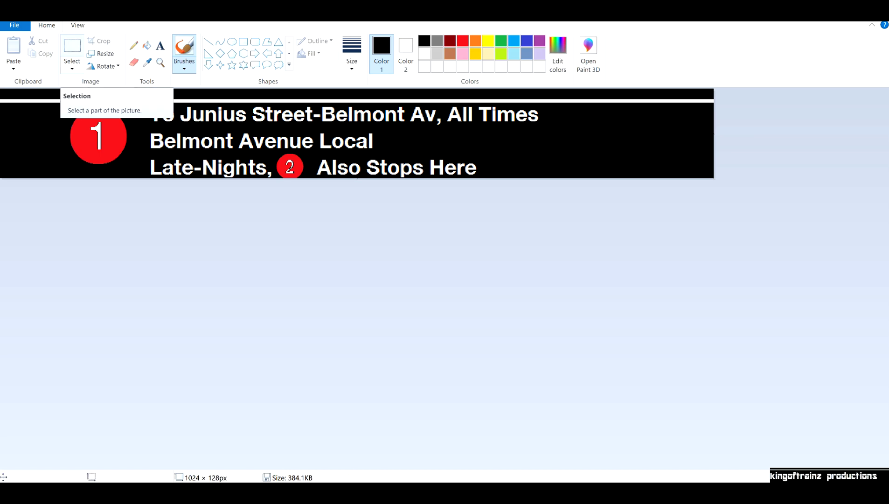
click(73, 49)
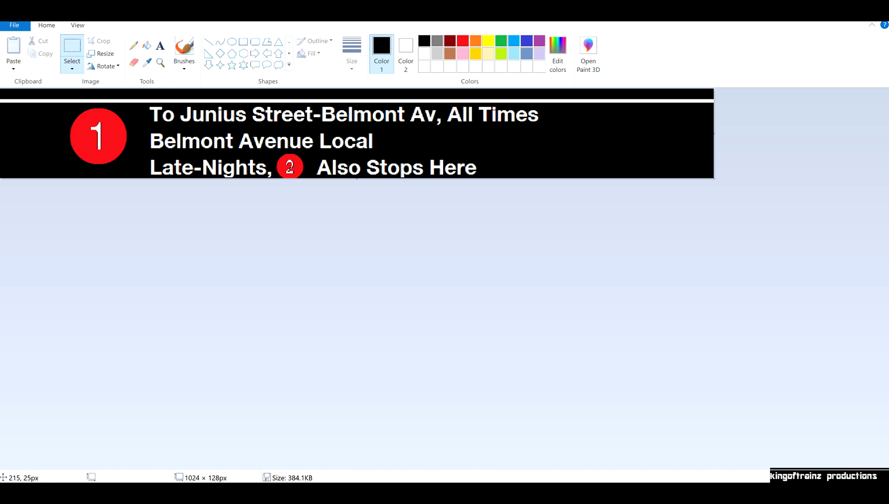
drag(148, 105, 554, 177)
right_click(455, 140)
click(485, 228)
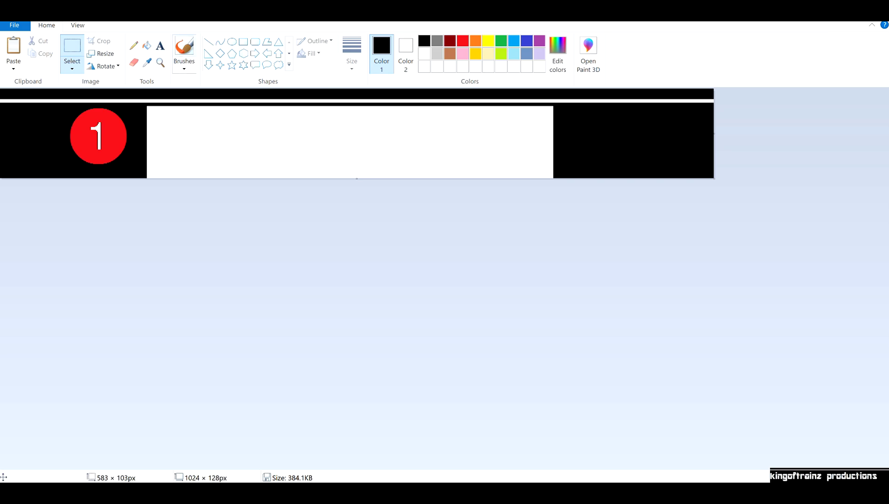
click(147, 46)
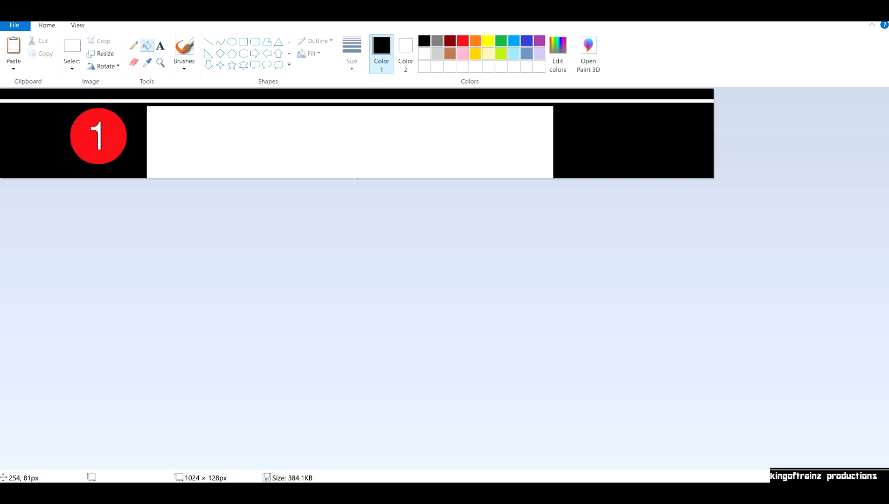
click(177, 145)
Start a white text box of about 760 × 107 px beside the red 1 bullet and set its font size to 10
click(424, 54)
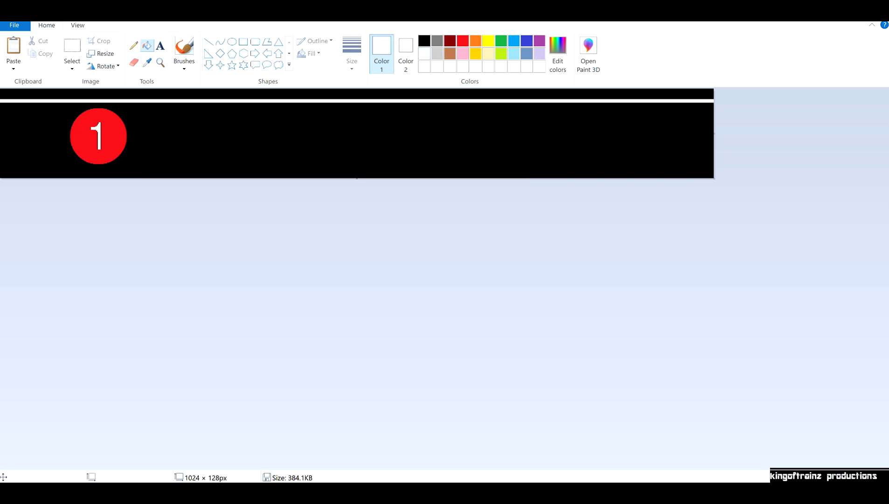
click(160, 45)
drag(138, 103, 667, 177)
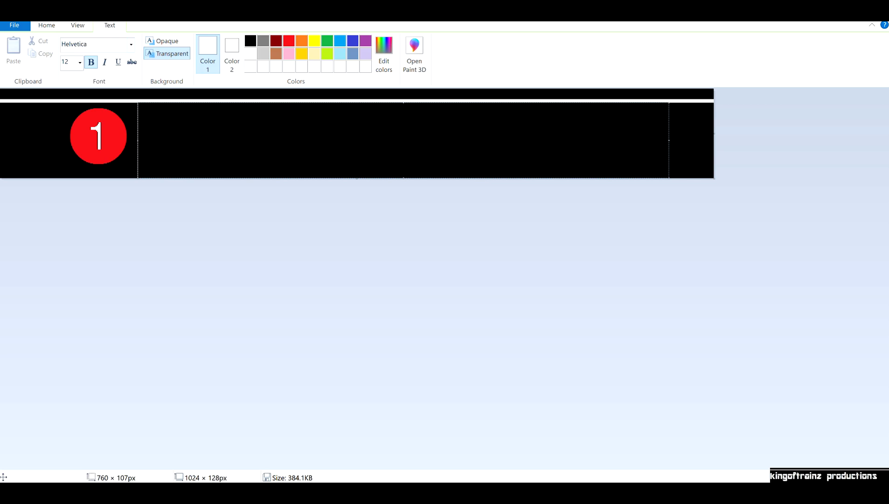
text(To)
key(BackSpace)
key(BackSpace)
click(79, 63)
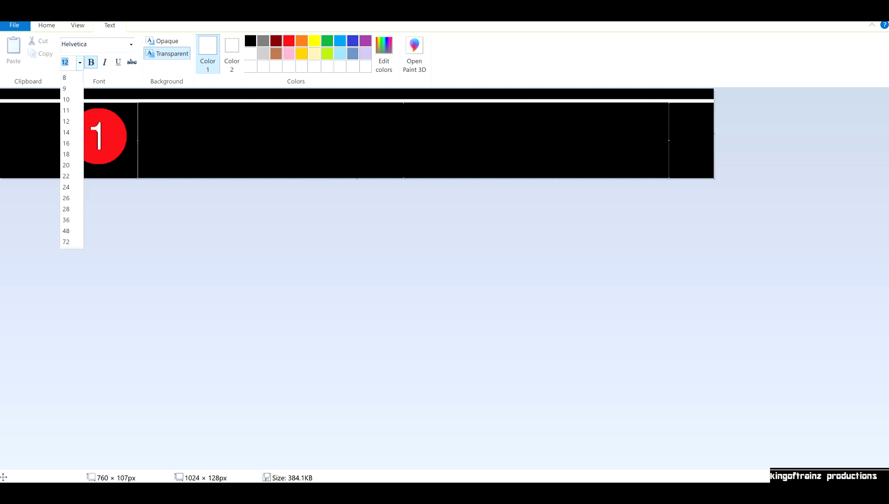
click(66, 78)
click(80, 63)
click(66, 99)
Enter "To Star Terminal, All Times" in the text box and place it on the sign
text(To )
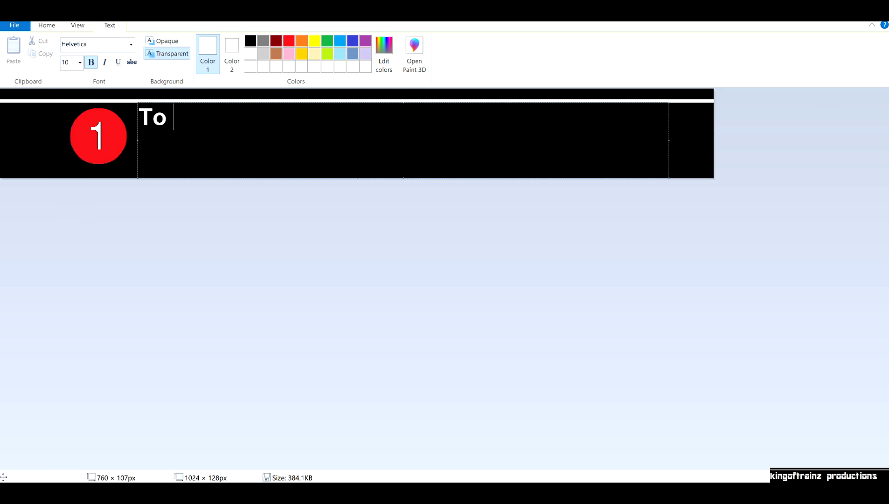
text(Star Termi)
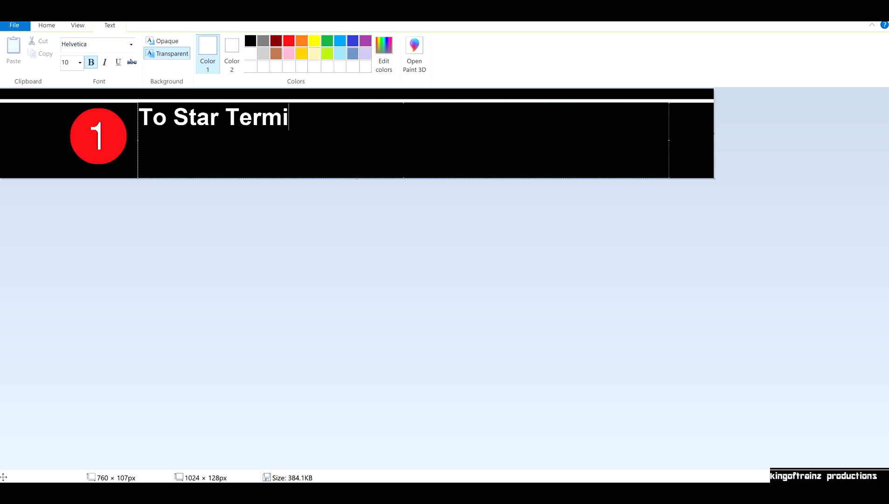
text(nal,)
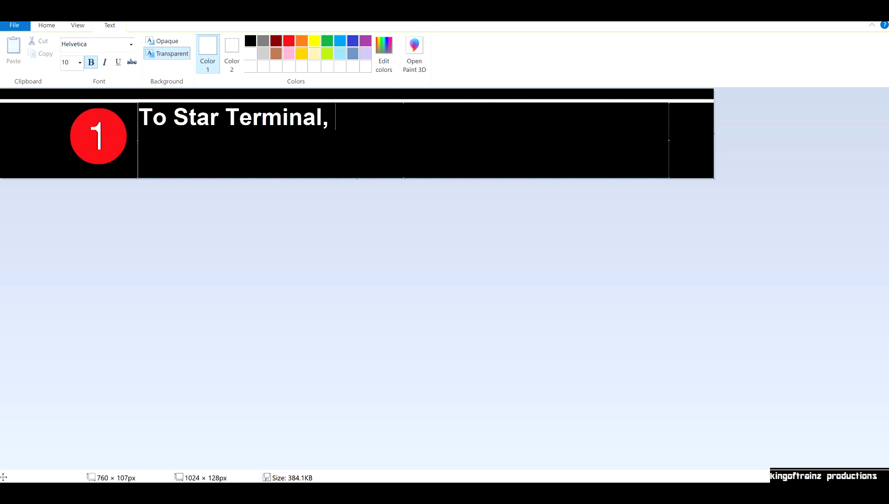
text(All Times)
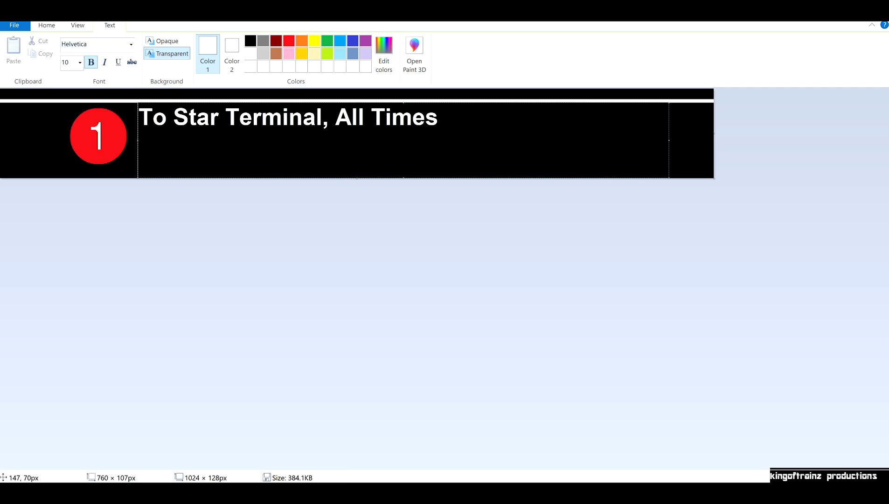
click(101, 144)
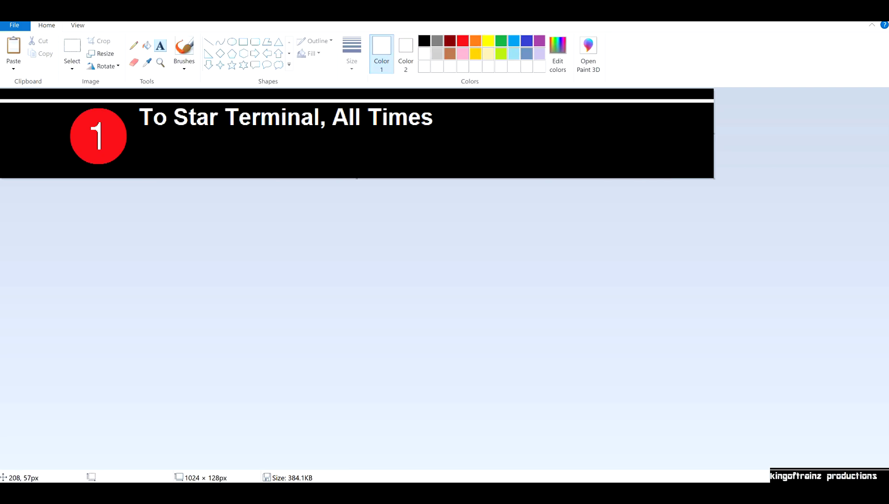
Add the second line "Late-Nights, take" in a text box of about 820 × 72 px under the first line
drag(142, 128, 714, 179)
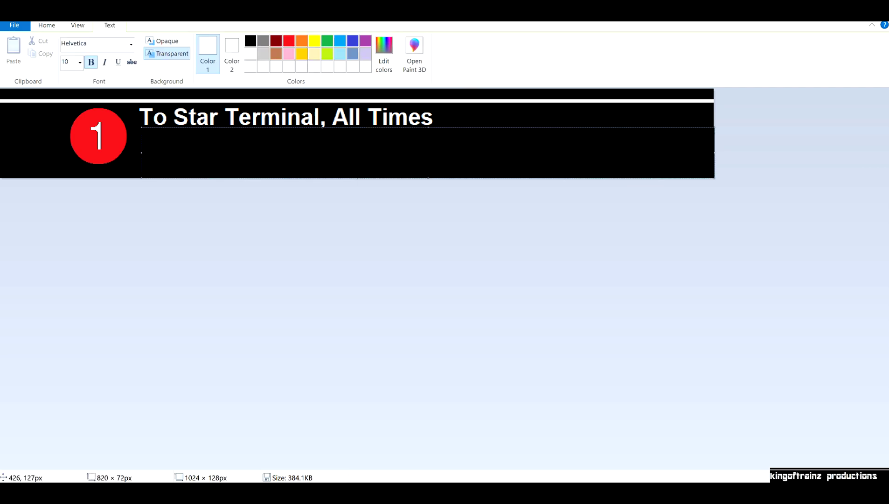
text(Late-Nights, take)
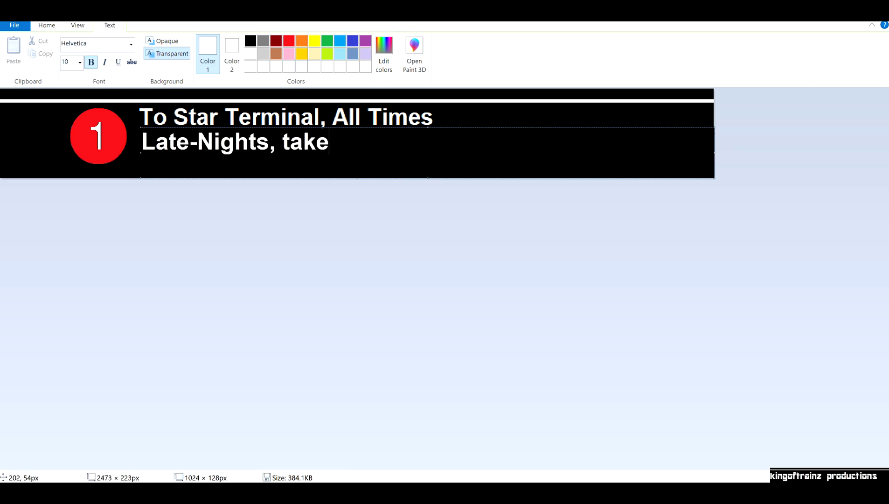
click(105, 156)
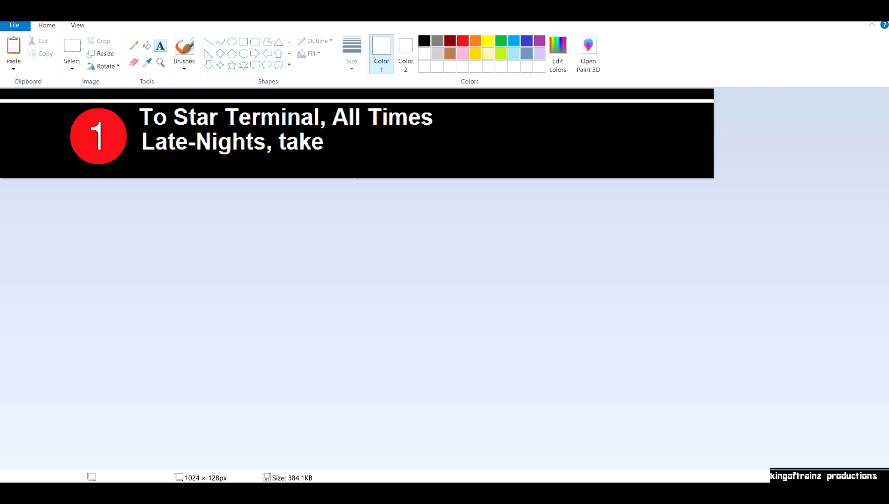
Try the characters 1, U, p, h and g in the NYCT PC Bullet font in a text box of about 174 × 93 px
drag(485, 112, 607, 179)
click(92, 44)
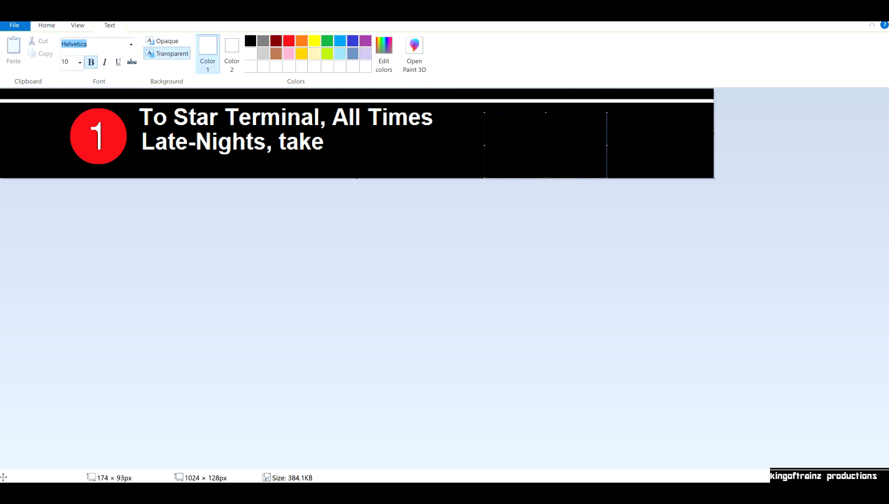
text(NYCT PC Bullet)
key(Return)
text(1)
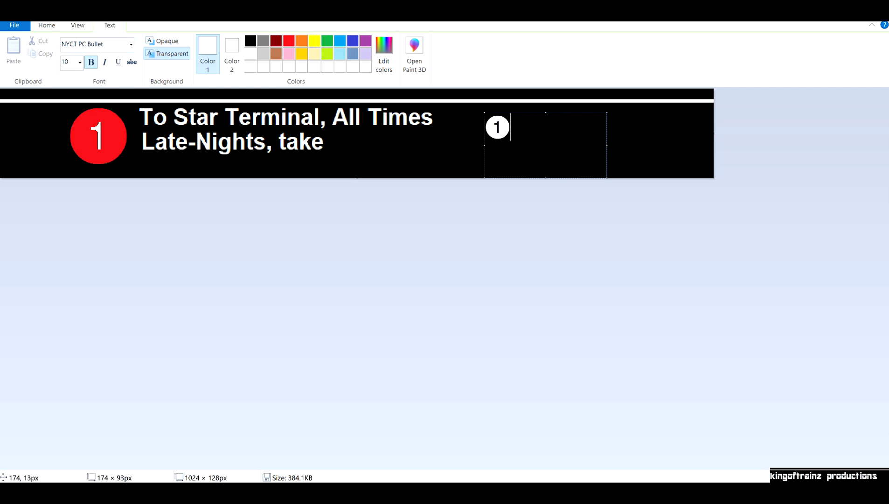
key(BackSpace)
text(U)
key(BackSpace)
text(p)
key(BackSpace)
text(h)
key(BackSpace)
text(g)
key(BackSpace)
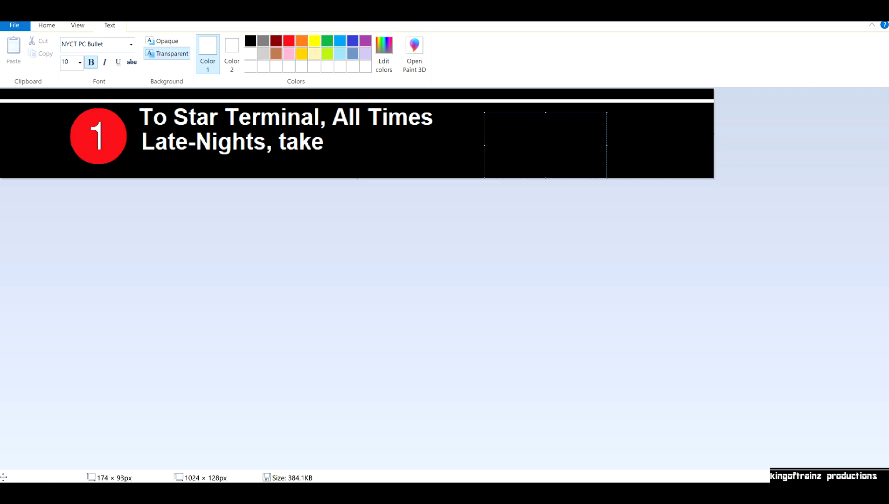
Try the bullet characters g, L, D and A in orange, removing each one
click(302, 41)
text(g)
key(BackSpace)
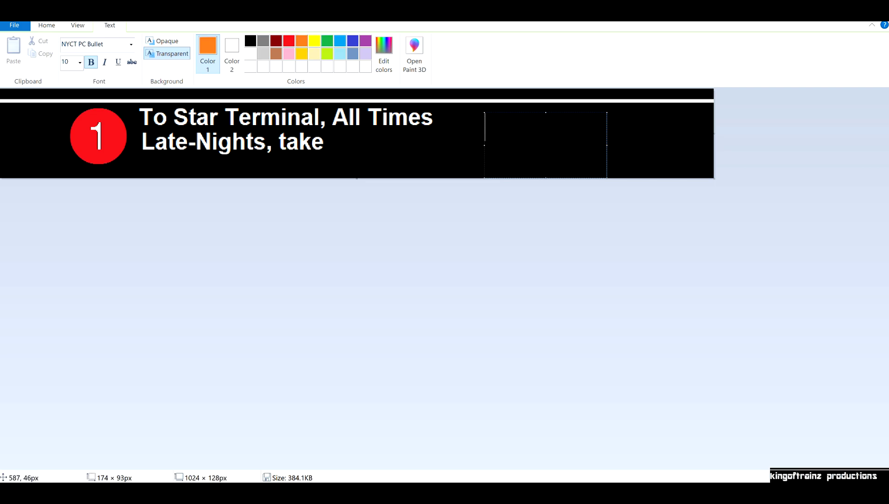
text(L)
key(BackSpace)
text(D)
key(BackSpace)
text(A)
key(BackSpace)
Try the bullet characters N, W, w and r in golden yellow, restore white and leave the text box empty
click(251, 53)
click(302, 53)
text(N)
key(BackSpace)
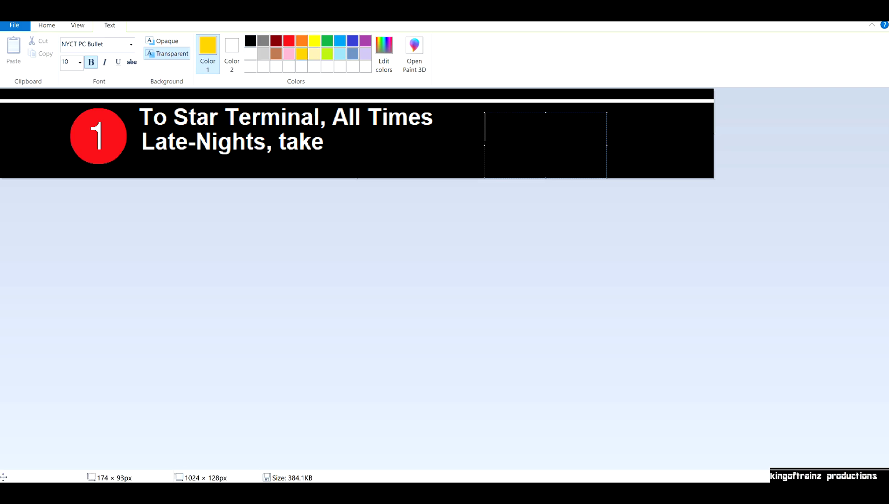
text(W)
key(BackSpace)
text(w)
key(BackSpace)
text(r)
key(BackSpace)
click(251, 53)
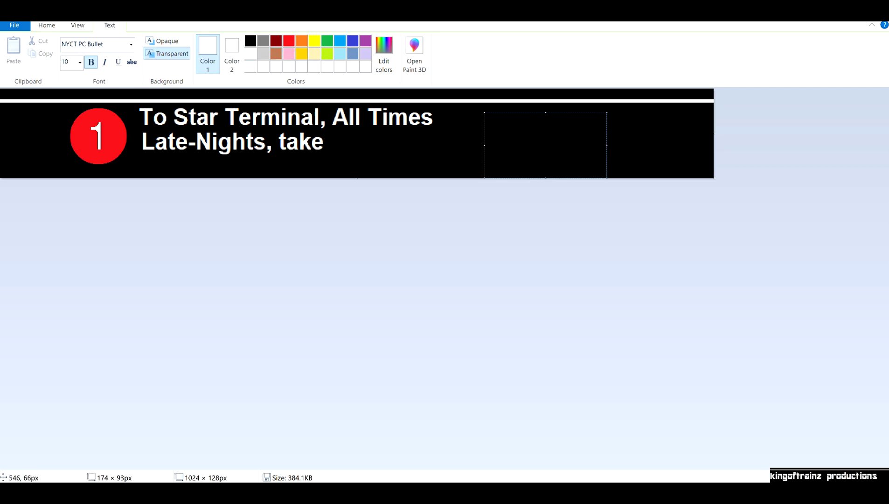
click(241, 135)
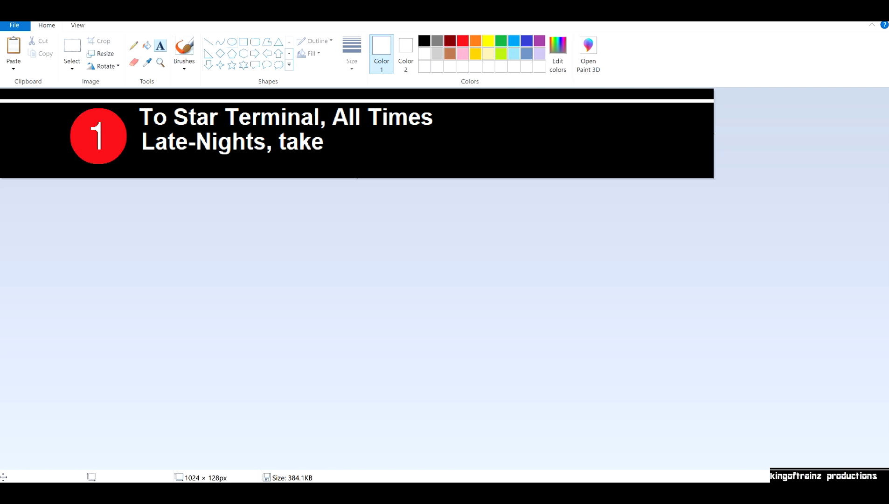
Draw a red circle of about 62 × 63 px beyond the sign text and fill it with red
click(232, 41)
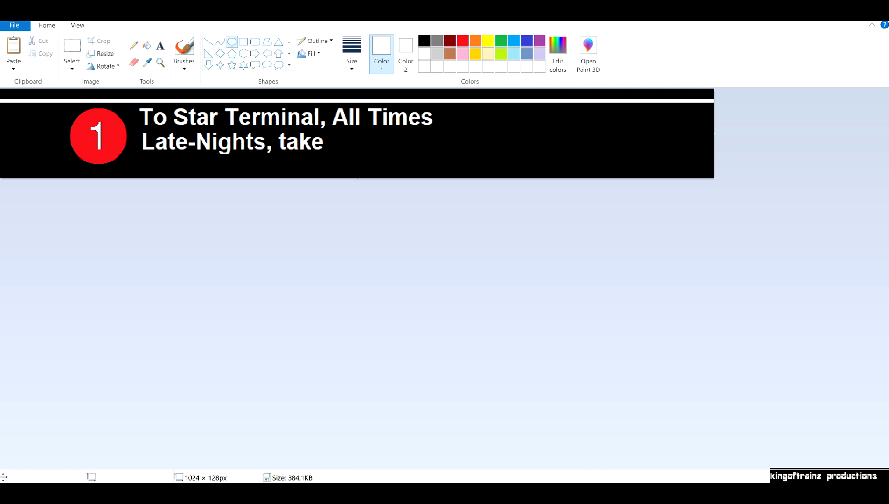
click(463, 40)
drag(485, 115, 529, 159)
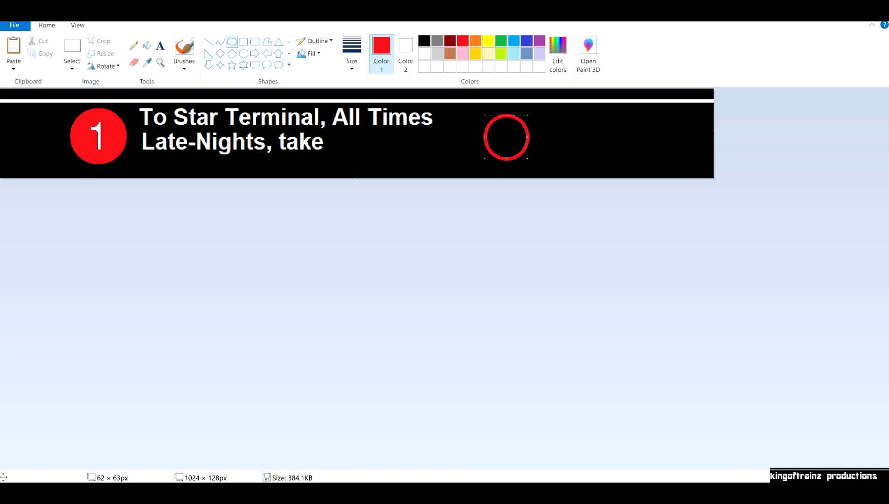
click(147, 46)
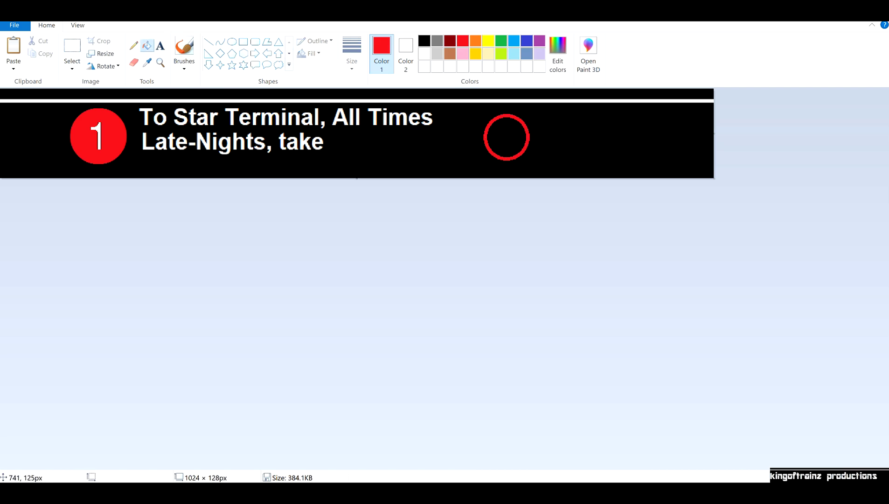
click(500, 149)
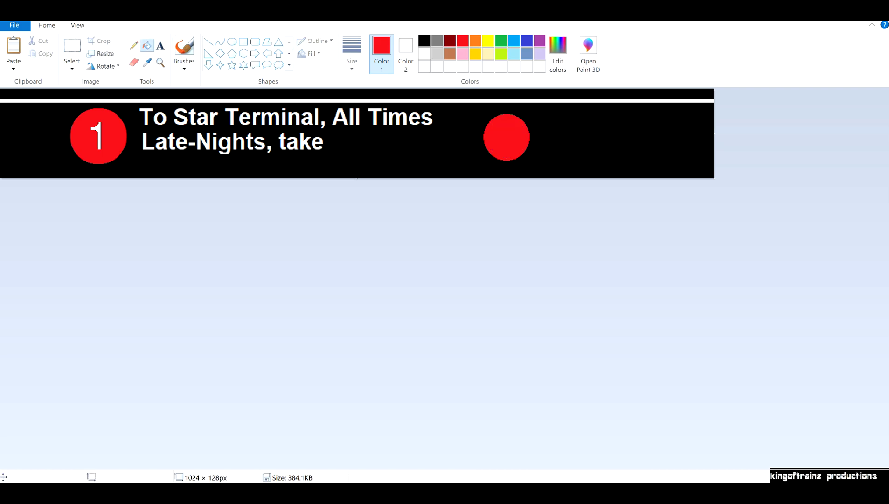
Start a white text box of about 114 × 76 px over the new red circle
click(161, 45)
click(424, 54)
drag(490, 112, 570, 165)
Try a white 1 in the Meiryo font over the new circle, and remove it
click(131, 45)
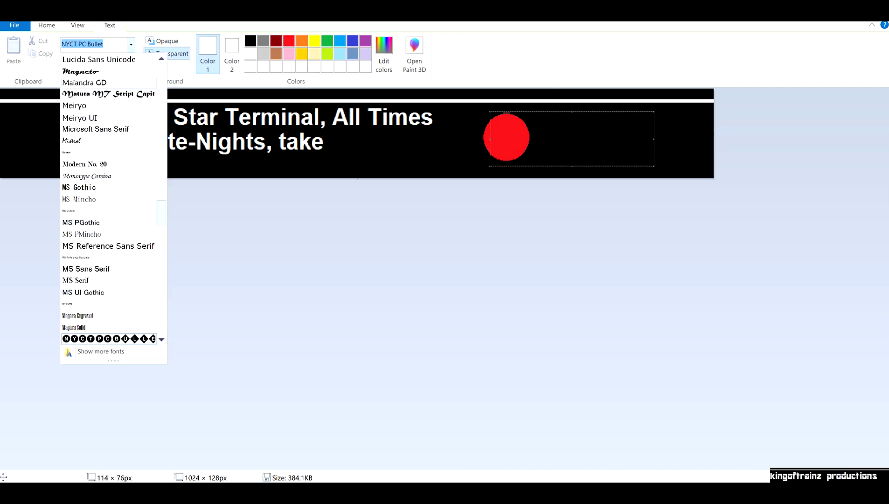
click(94, 106)
text(1)
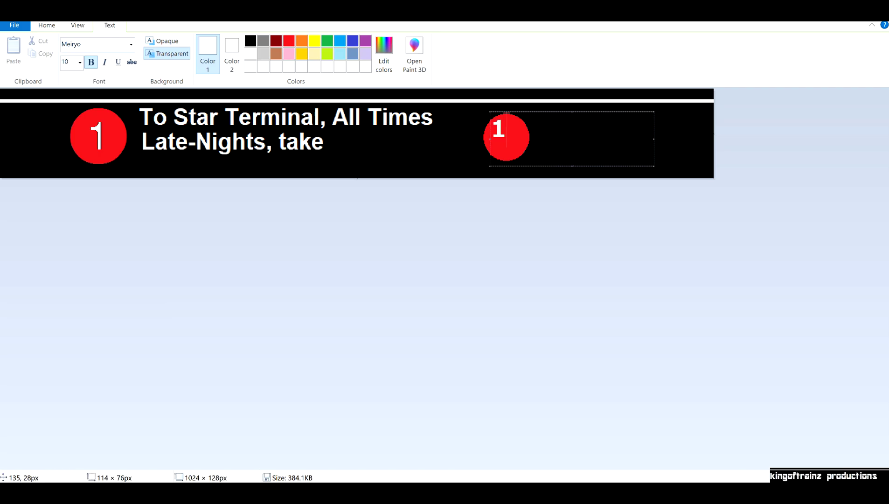
key(BackSpace)
Add a white 1 in the Helvetica font over the red circle beyond the text and lower the text box's upper edge
click(131, 44)
drag(161, 196, 161, 166)
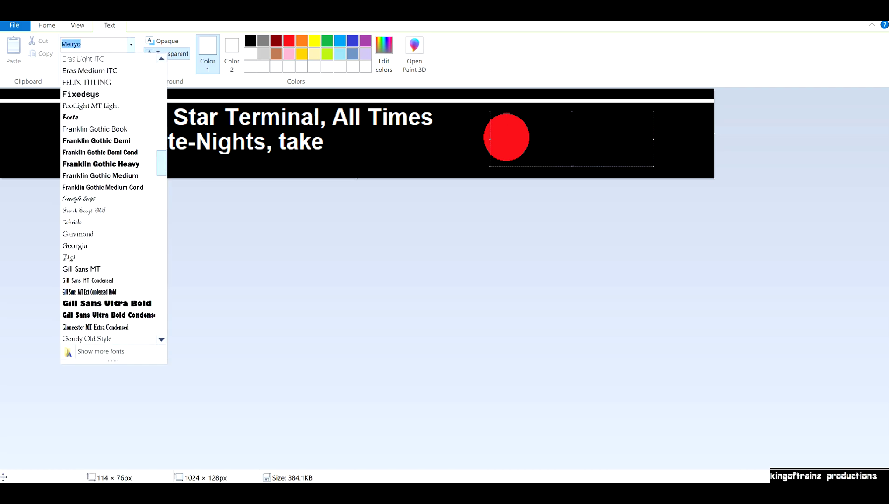
scroll(110, 272, down, 3)
click(108, 296)
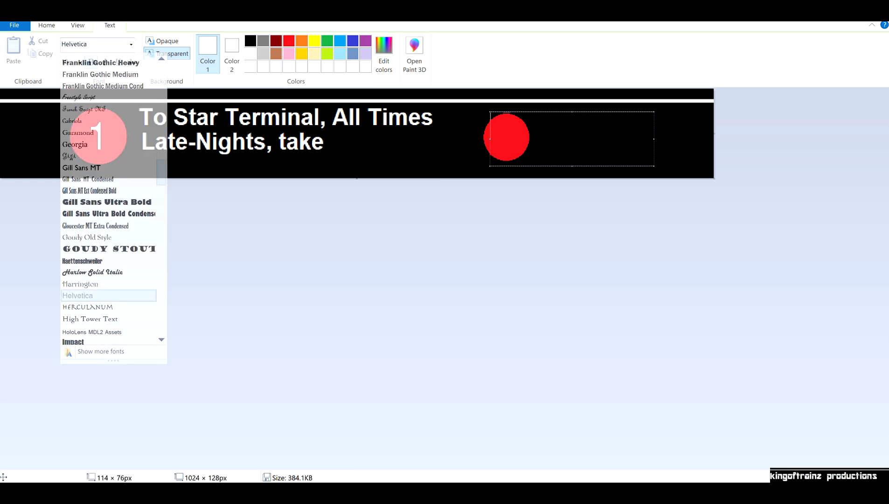
text(1)
drag(572, 111, 572, 122)
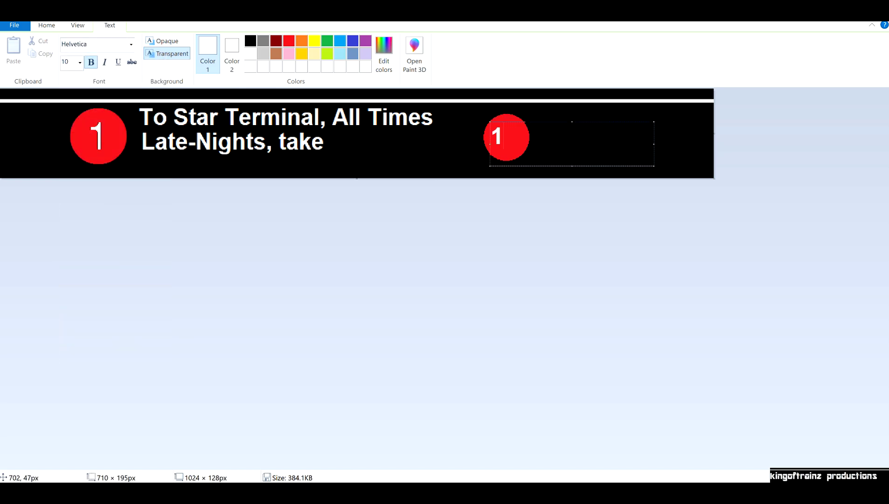
Try sizes 36, 22 and 18 for the 1, settle on 14 and centre it in the red circle
drag(506, 137, 490, 137)
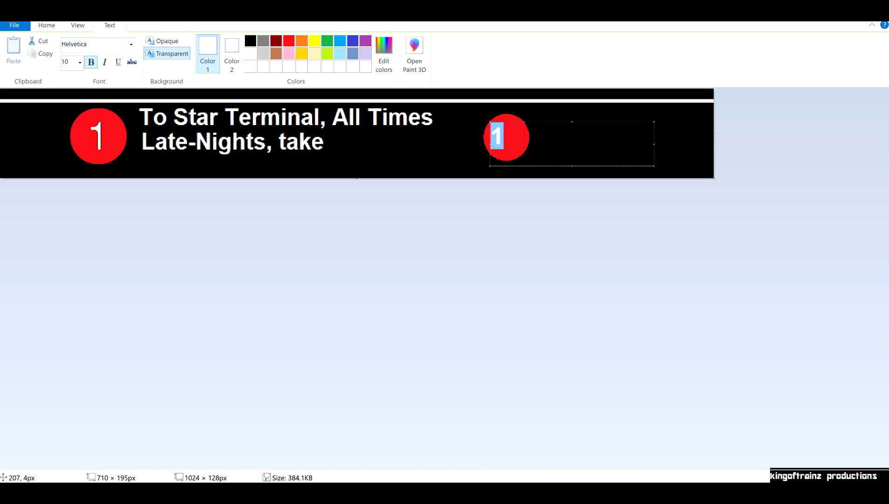
click(80, 63)
click(66, 221)
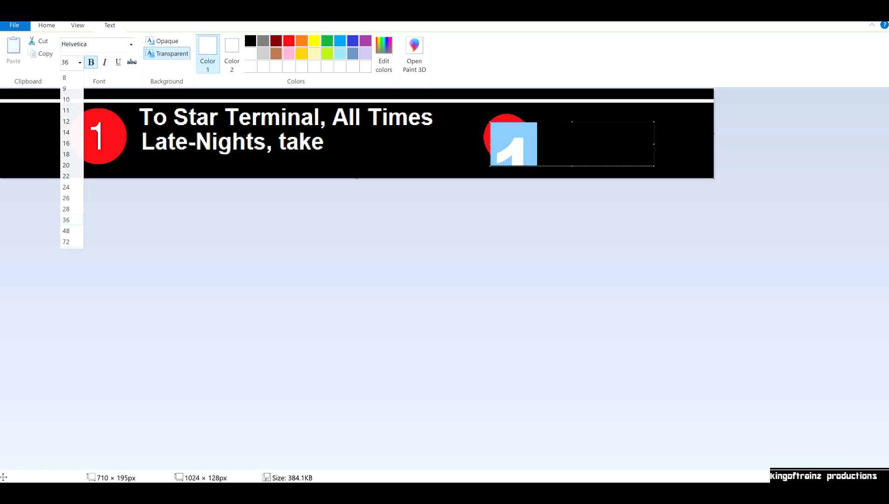
click(79, 63)
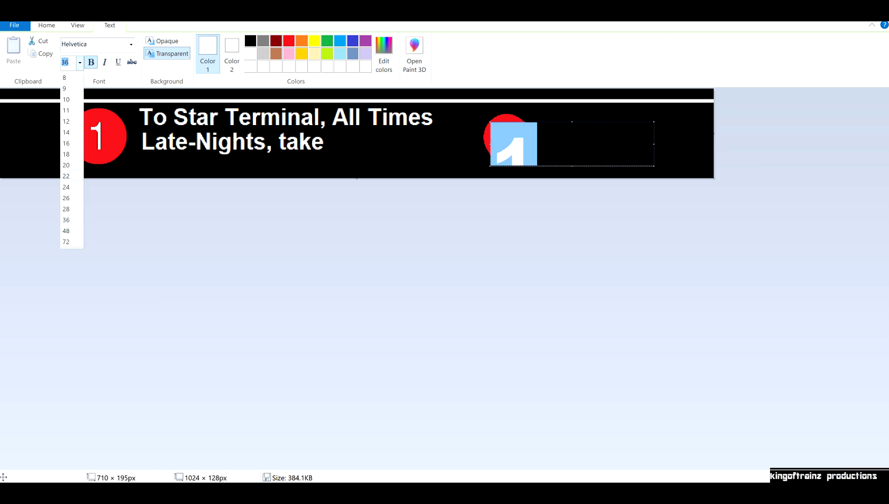
click(65, 176)
click(80, 62)
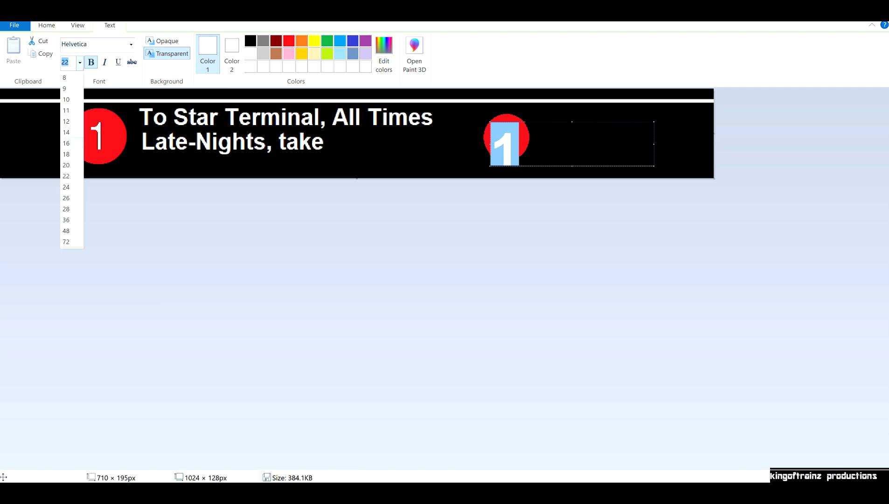
click(66, 154)
click(80, 62)
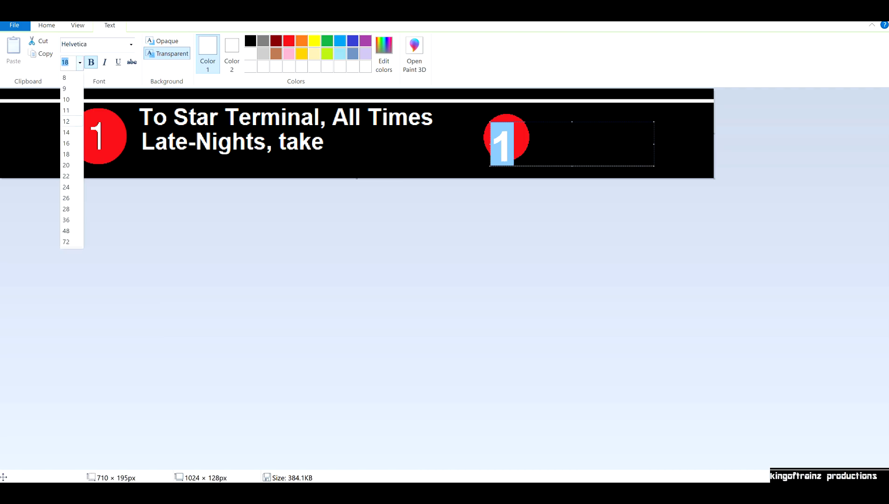
click(65, 132)
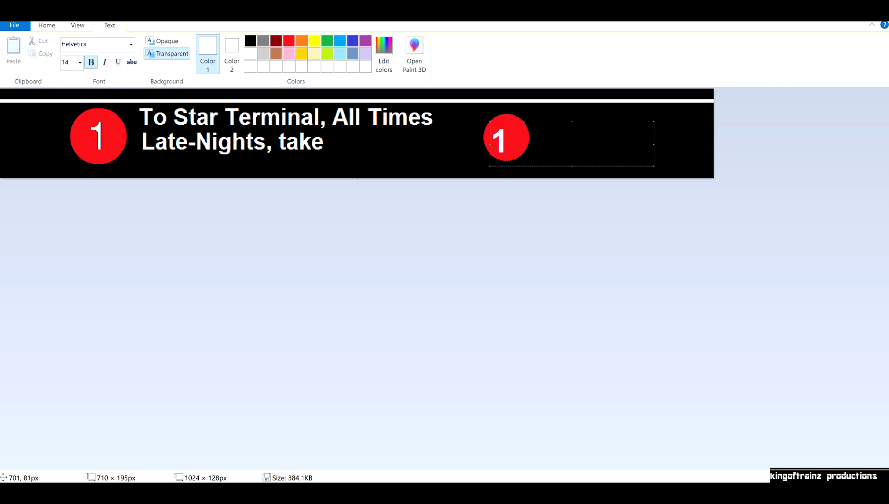
drag(490, 122, 495, 117)
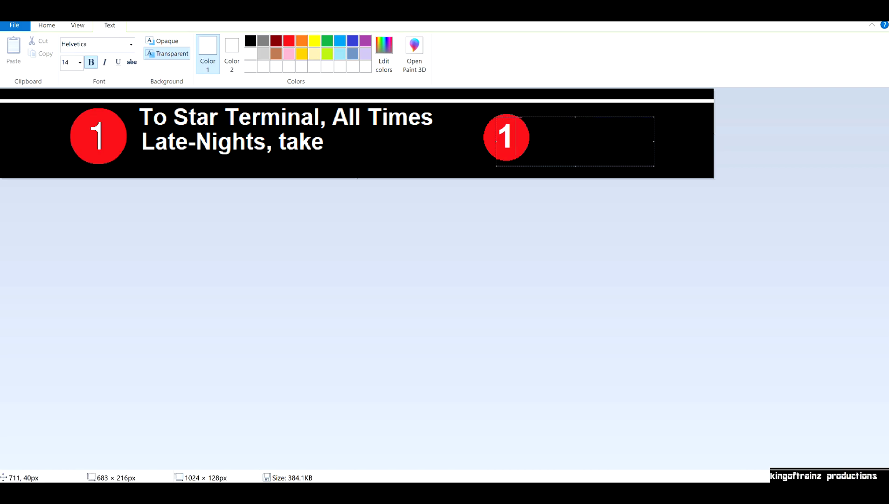
click(449, 149)
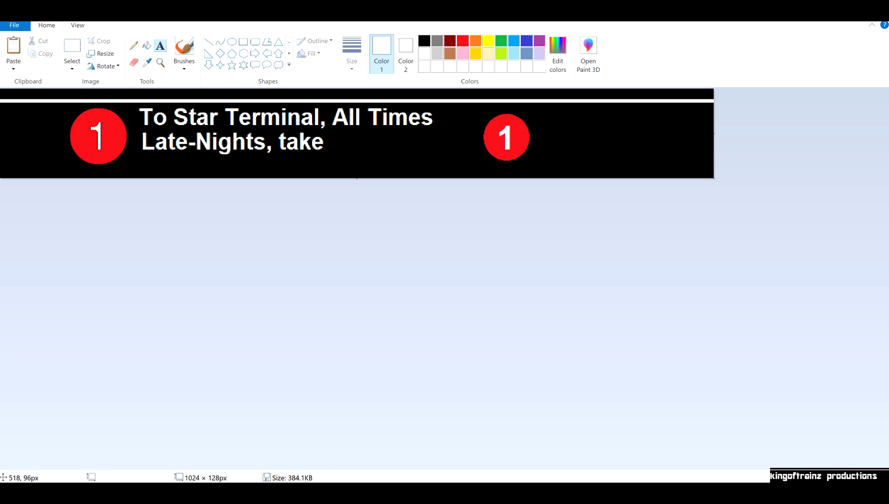
Cut the red circle with its 1, an area of about 93 × 85 px, and fill the gap with black
click(72, 45)
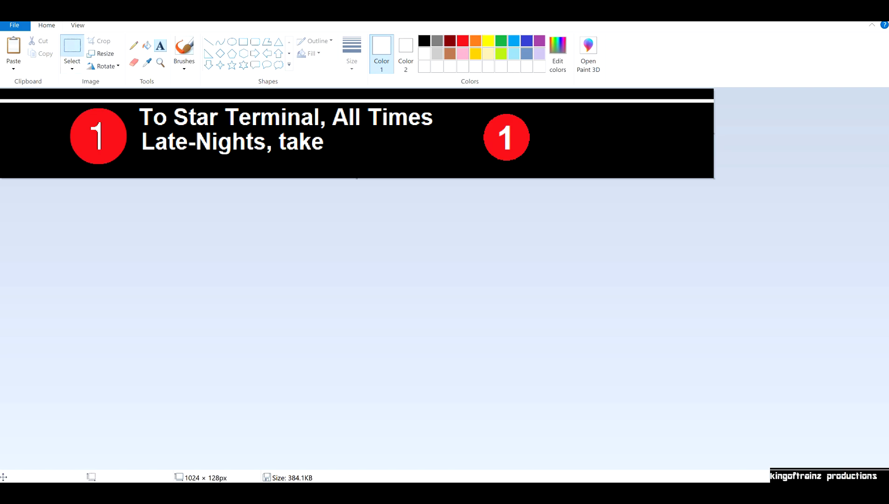
drag(476, 109, 541, 167)
right_click(514, 131)
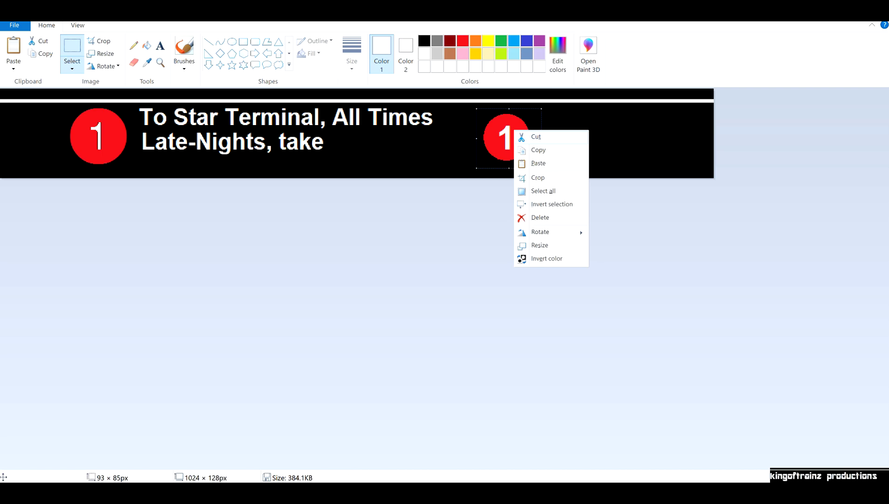
click(536, 138)
click(424, 41)
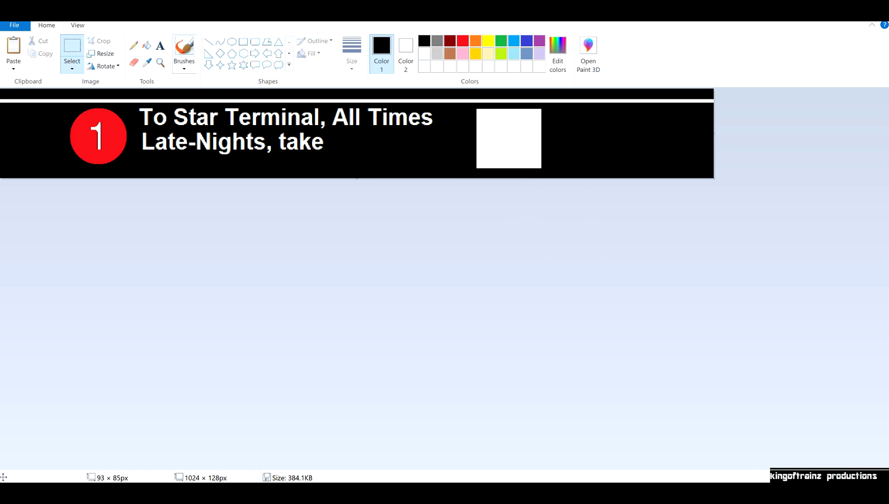
click(147, 46)
click(509, 138)
Start a red text box of about 150 × 70 px after "take", set size 11 and try a 9 in Helvetica
click(462, 40)
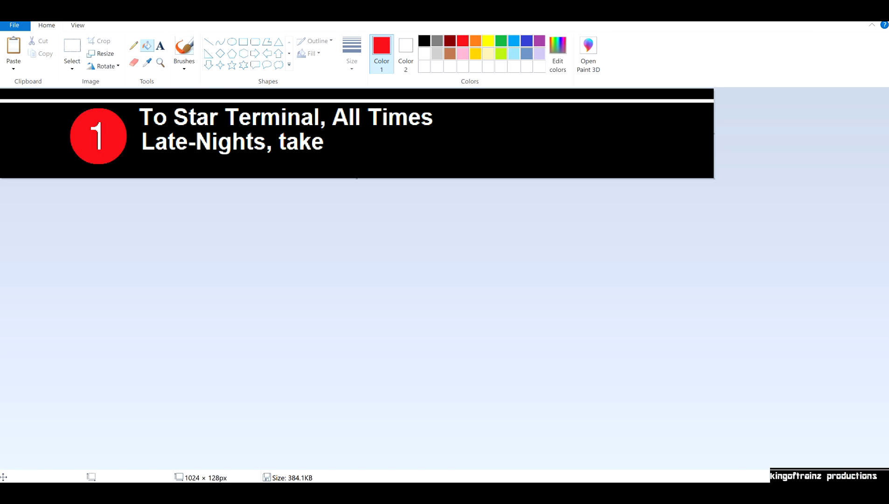
click(160, 46)
drag(331, 129, 436, 178)
click(80, 63)
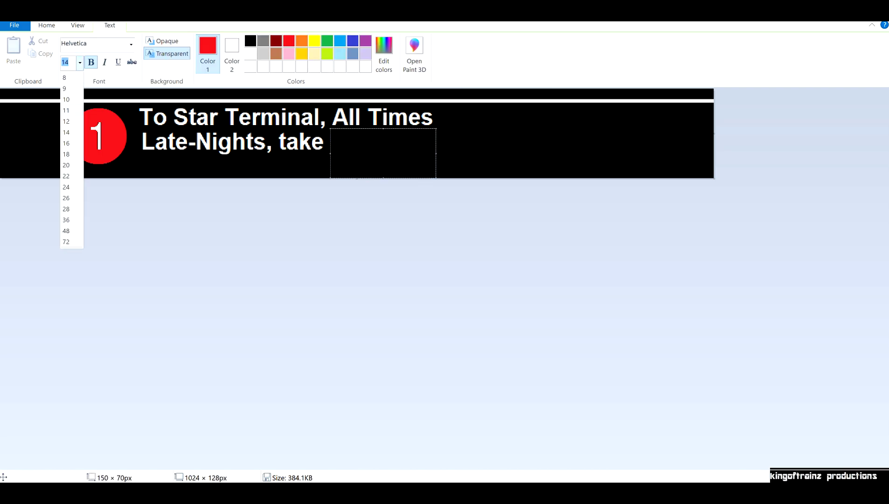
click(66, 111)
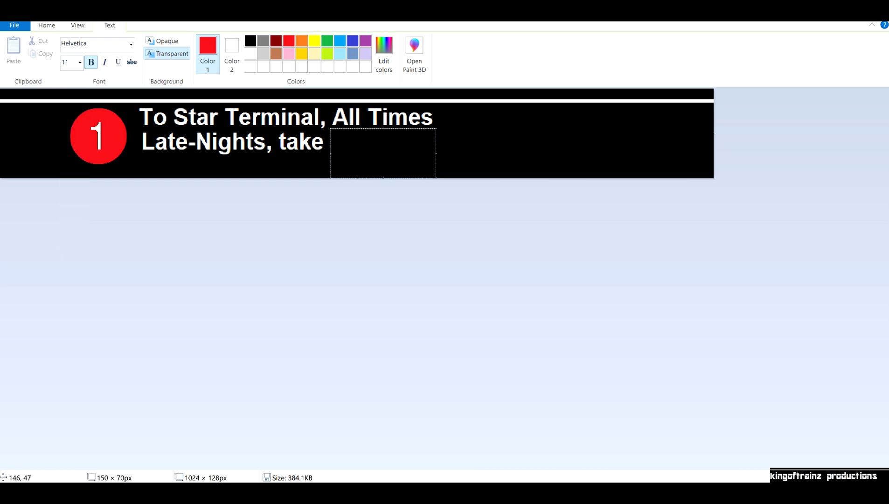
text(9)
key(BackSpace)
Change the font to NYCT PC Bullet, try a 9 after "take", erase it and discard the text box
click(131, 44)
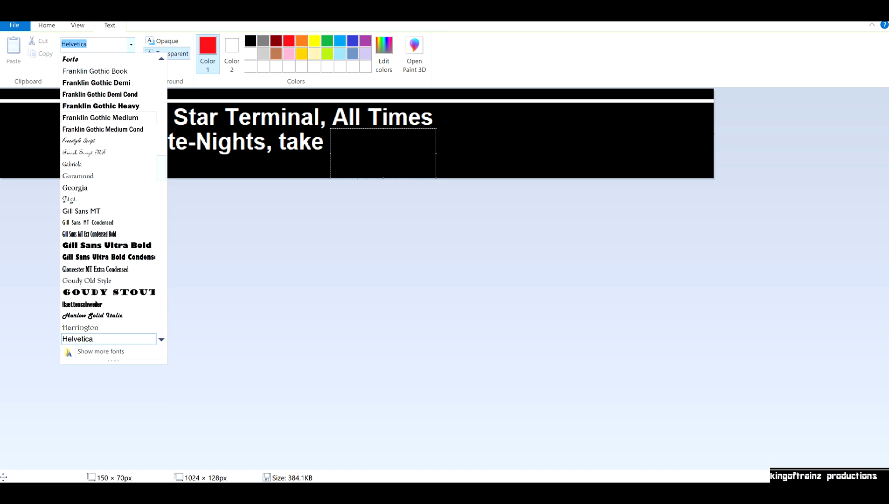
click(108, 339)
text(NYCT PC Bullet)
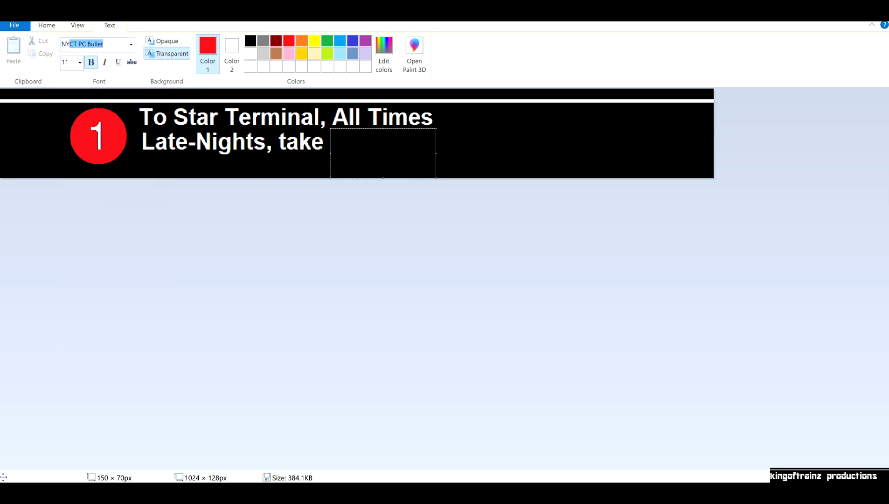
key(Return)
text(9)
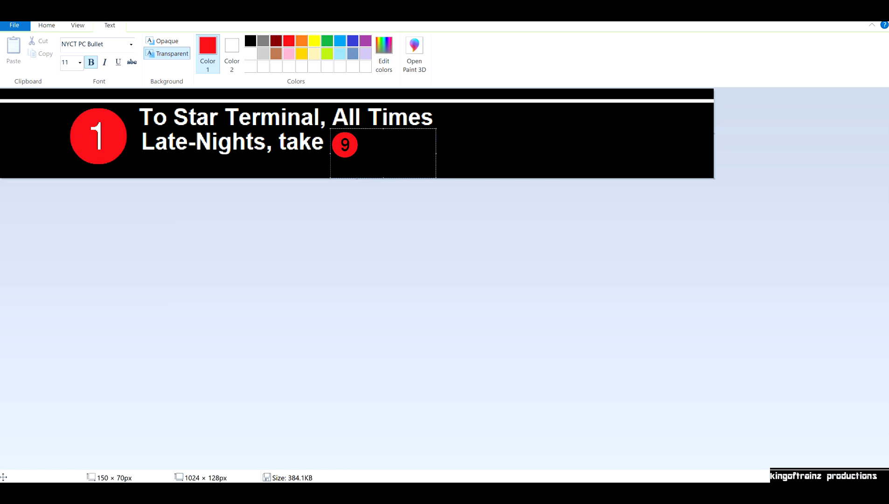
key(BackSpace)
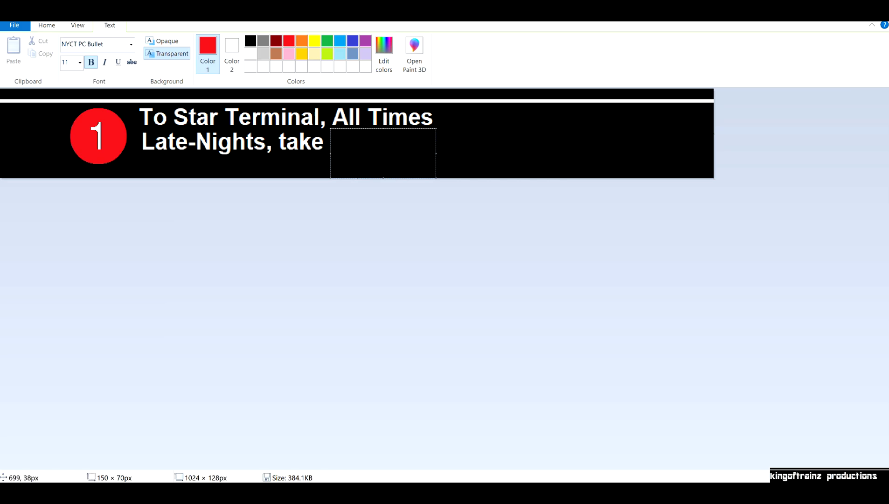
key(Escape)
Clear a patch of about 19 × 26 px just after "take" to the white background colour
click(71, 47)
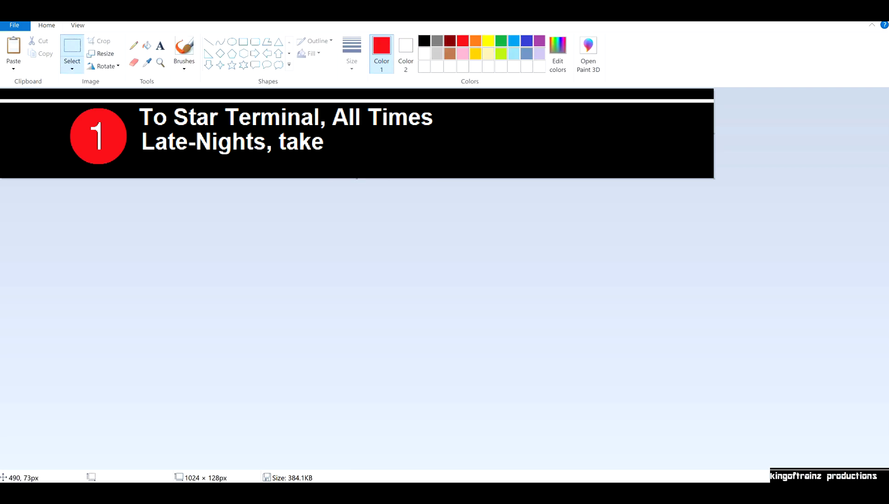
drag(335, 133, 348, 152)
right_click(342, 140)
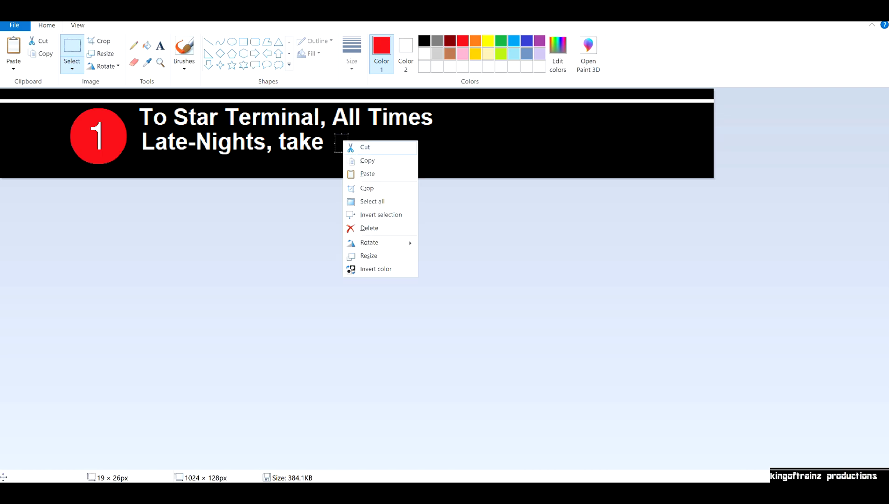
click(369, 228)
Place a red 9 bullet over the white patch and align it with the "Late-Nights, take" line
click(160, 46)
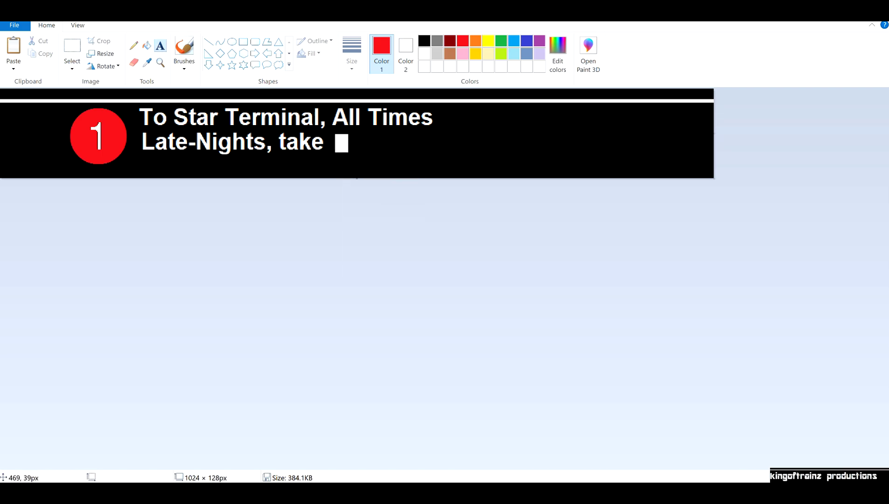
click(331, 130)
text(9)
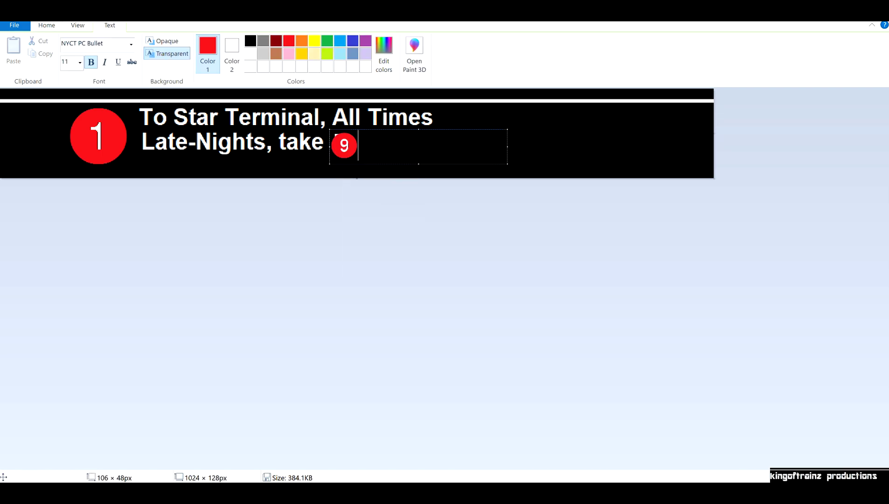
drag(330, 130, 327, 129)
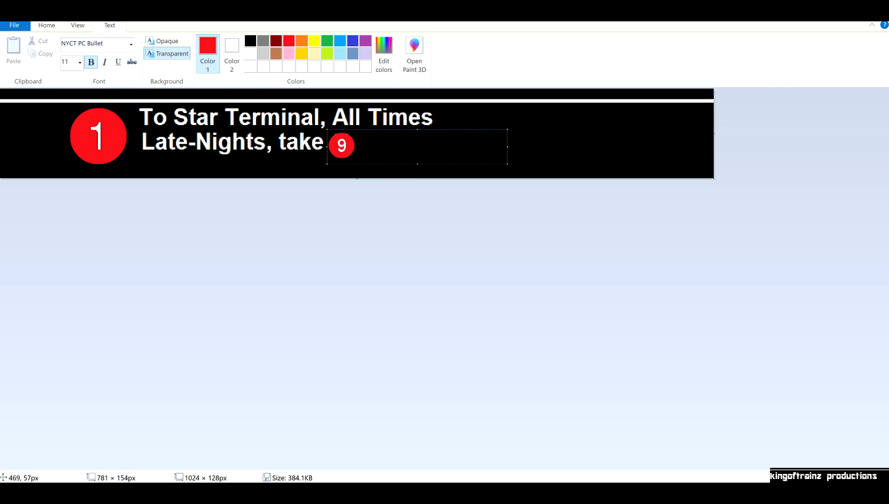
drag(328, 129, 326, 126)
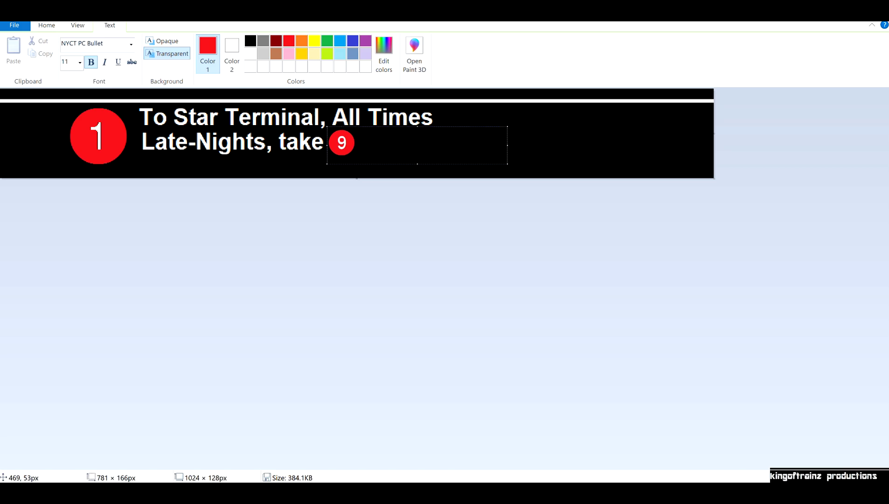
click(611, 121)
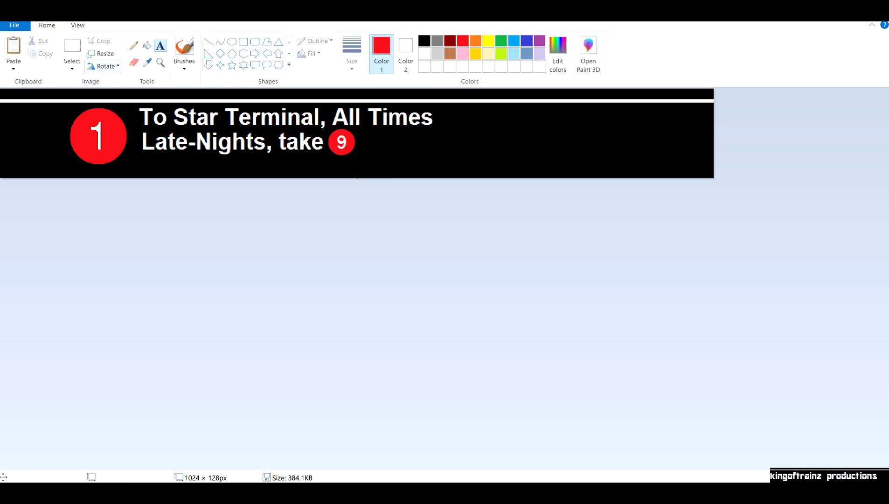
Shift the red 9 bullet slightly away from "take" and fill the white gap left beside it with black
click(71, 45)
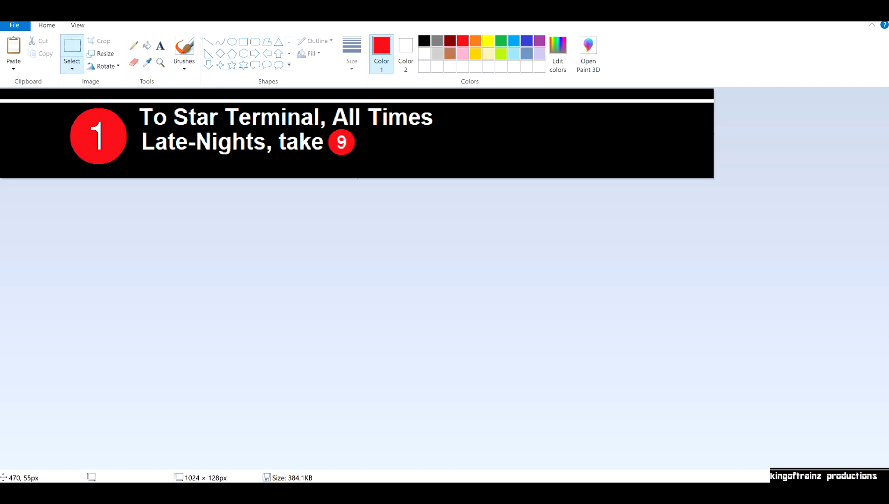
drag(326, 128, 346, 145)
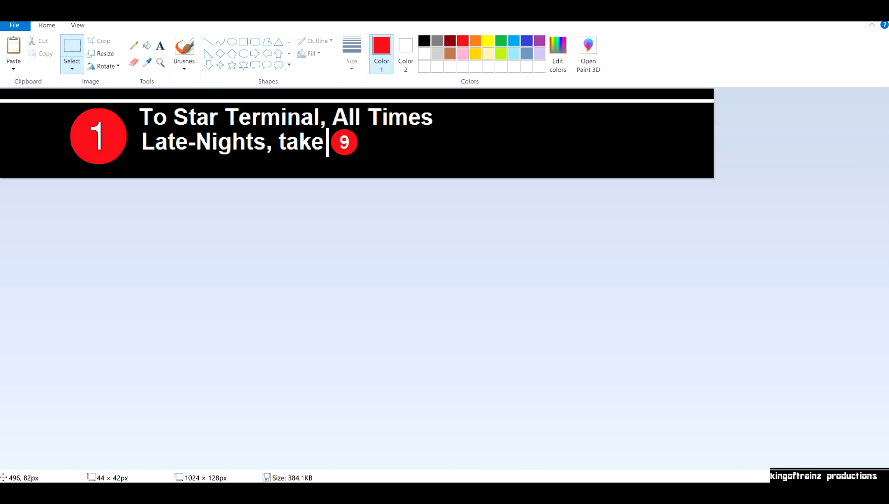
click(401, 151)
click(424, 41)
click(147, 46)
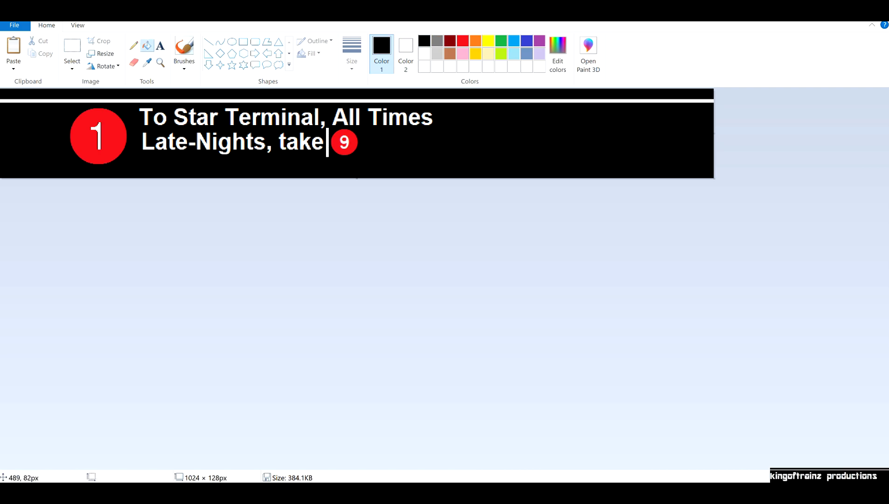
click(327, 143)
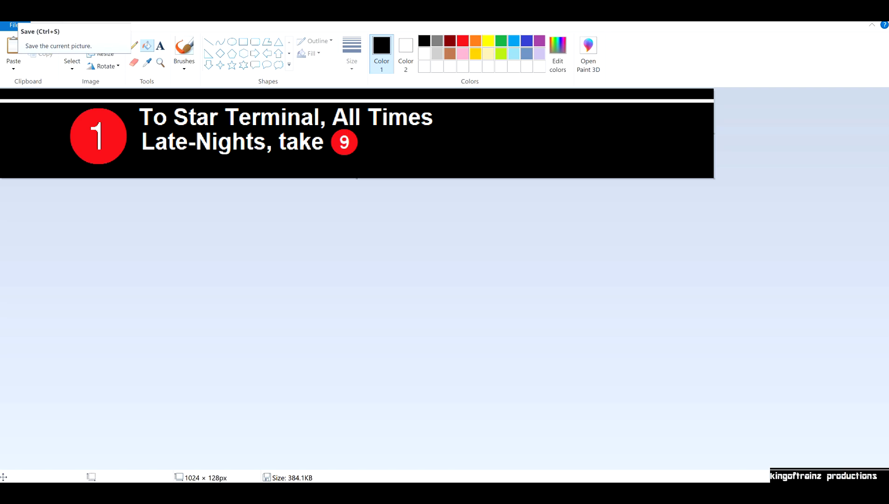
Cut ", All Times" from the sign after "To Star Terminal" and fill the cleared area with black
click(71, 46)
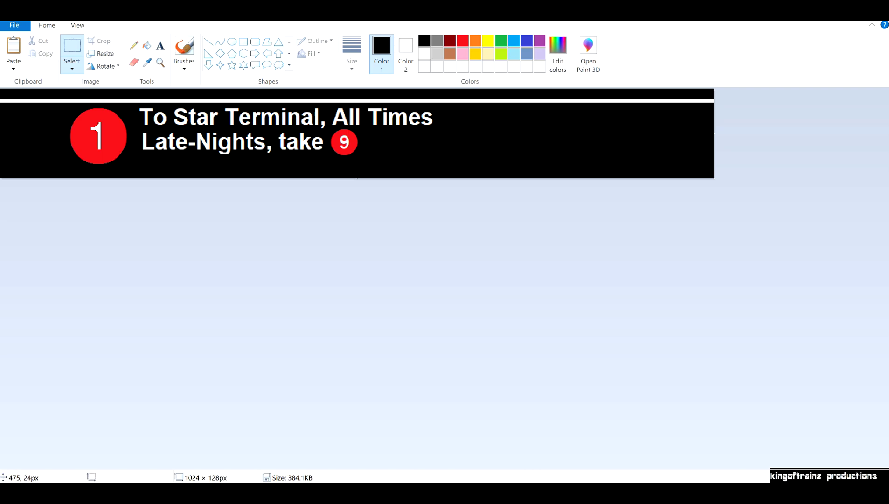
drag(321, 104, 442, 128)
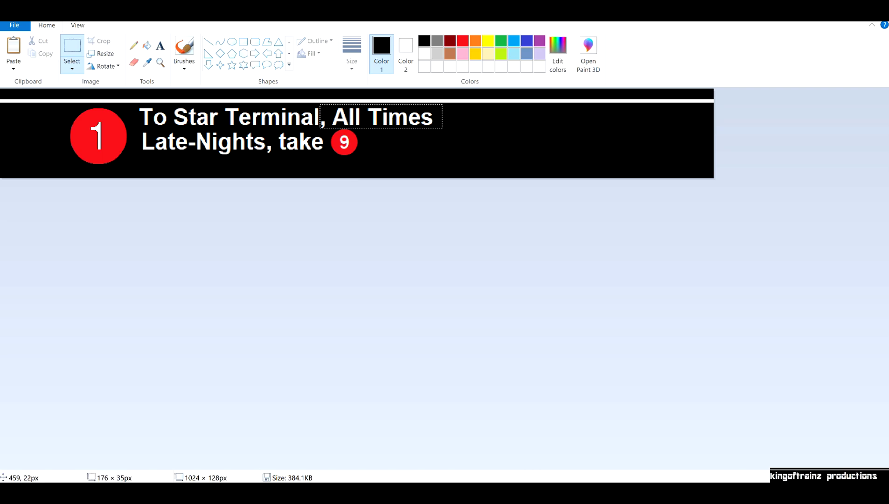
right_click(419, 121)
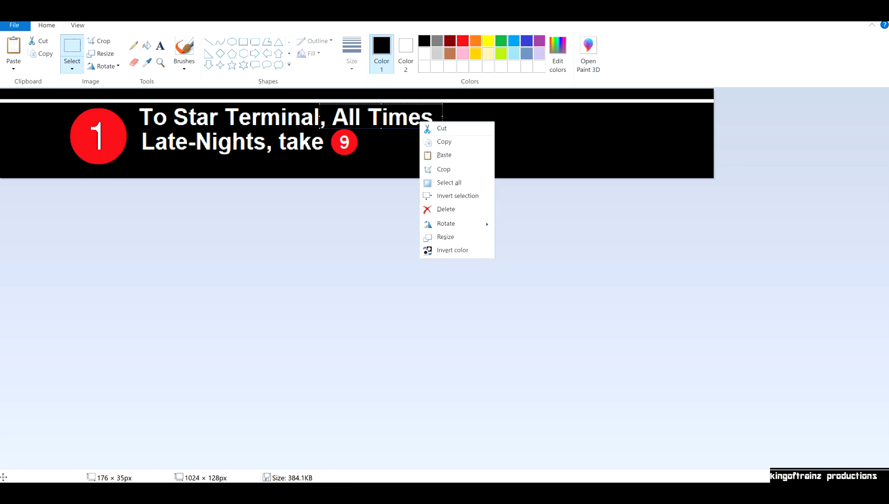
click(442, 129)
click(147, 45)
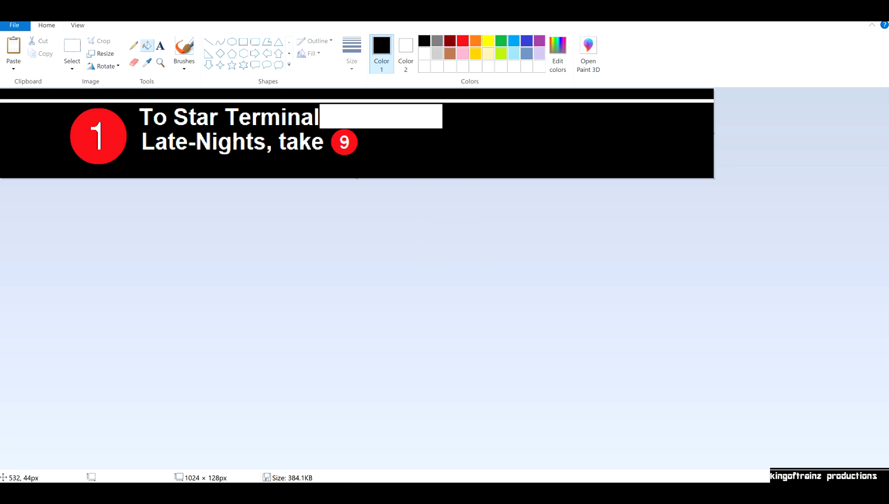
click(374, 115)
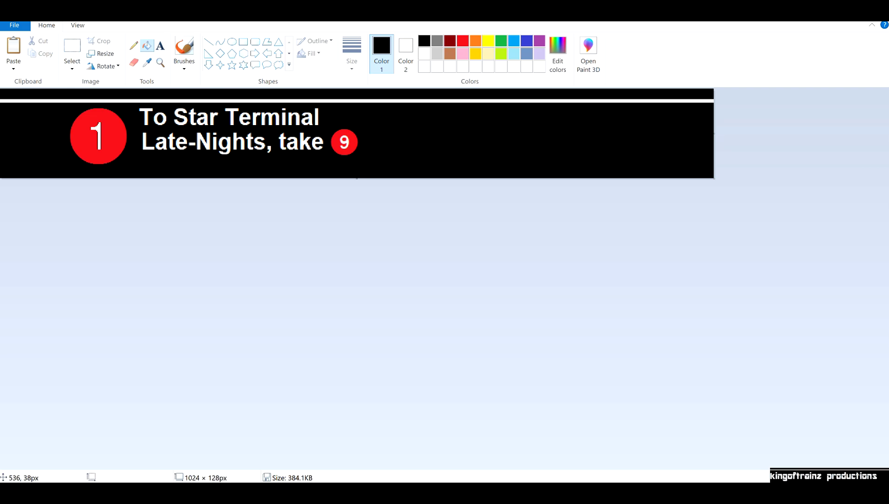
Add the white bold Helvetica text ", Weekdays Only" directly after "To Star Terminal"
click(160, 45)
click(424, 53)
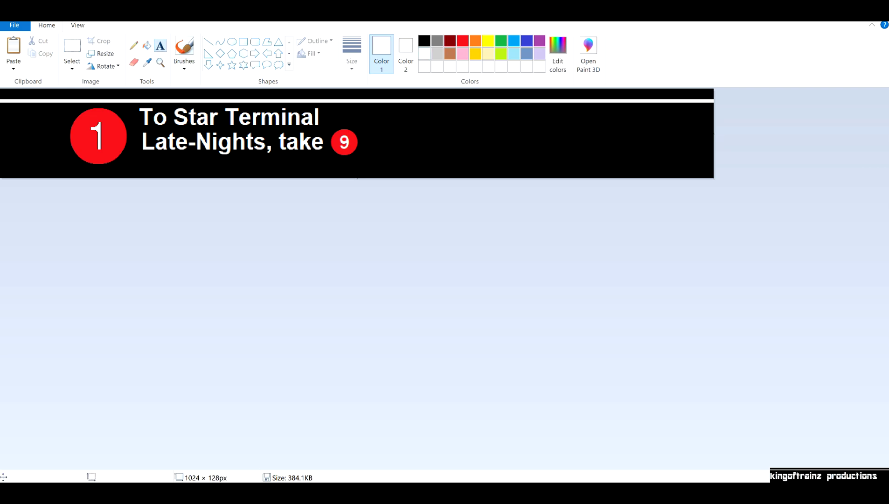
drag(318, 104, 571, 142)
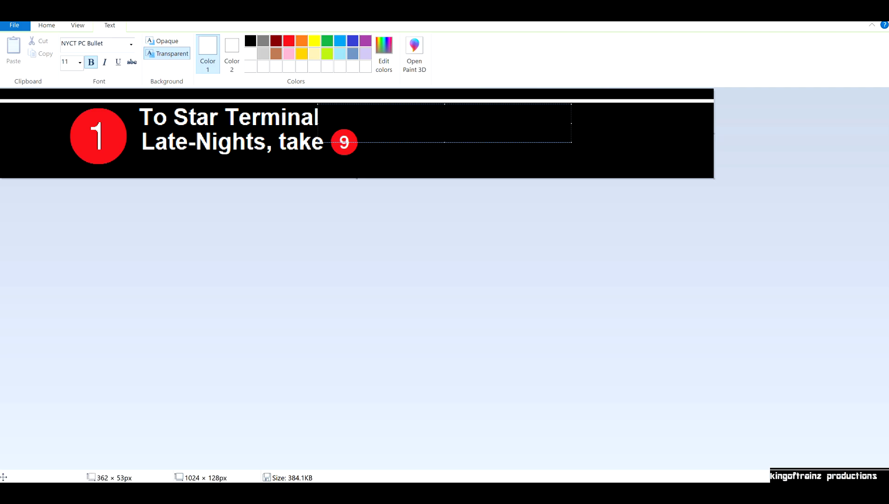
click(88, 44)
text(Helvetica)
key(Return)
text(, Week)
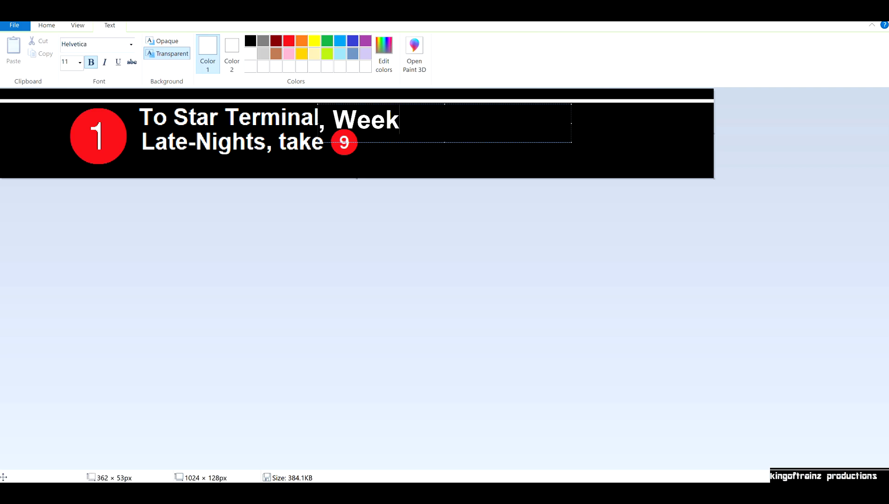
text(days Only)
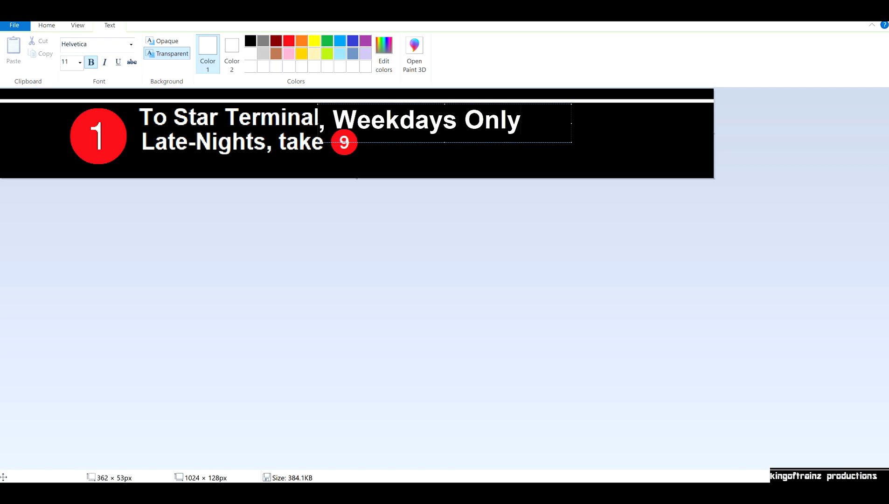
Set the ", Weekdays Only" text to size 9, align it with "To Star Terminal" and place it on the image
drag(521, 122, 320, 122)
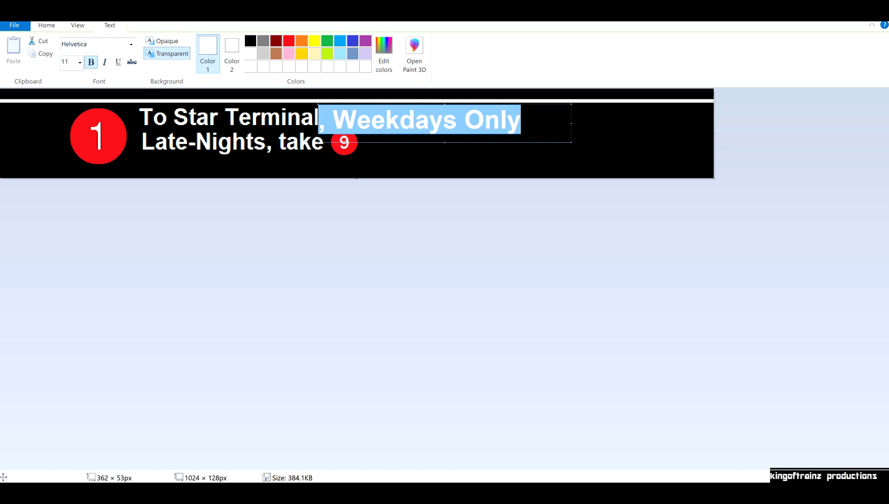
click(79, 62)
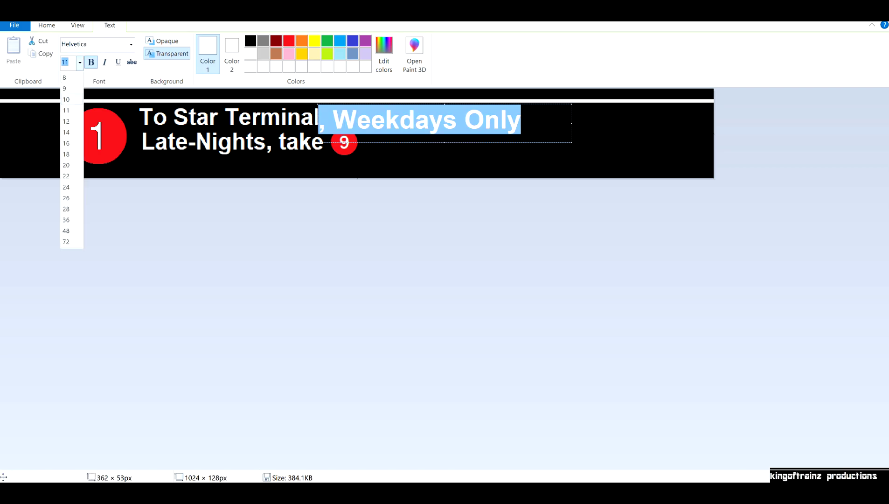
click(68, 89)
click(431, 117)
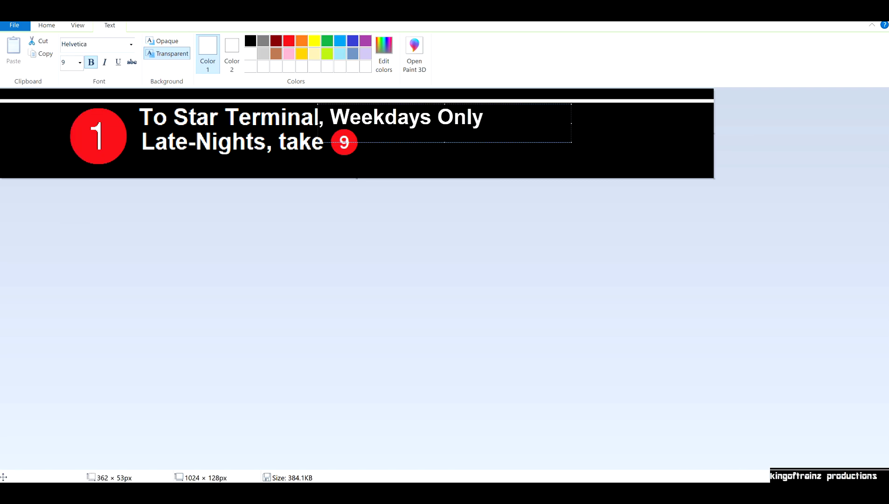
drag(446, 104, 445, 104)
click(454, 149)
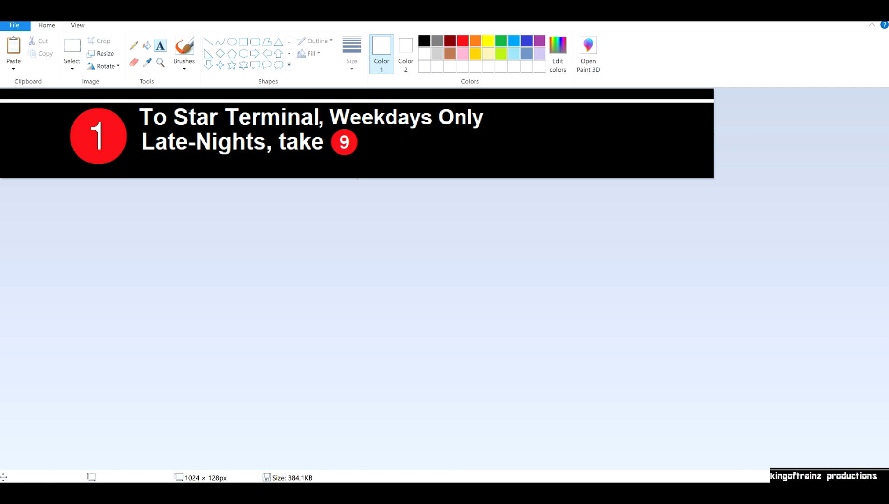
Close the edited sign image and check 1_starterminal_nb in the photo viewer
key(alt+F4)
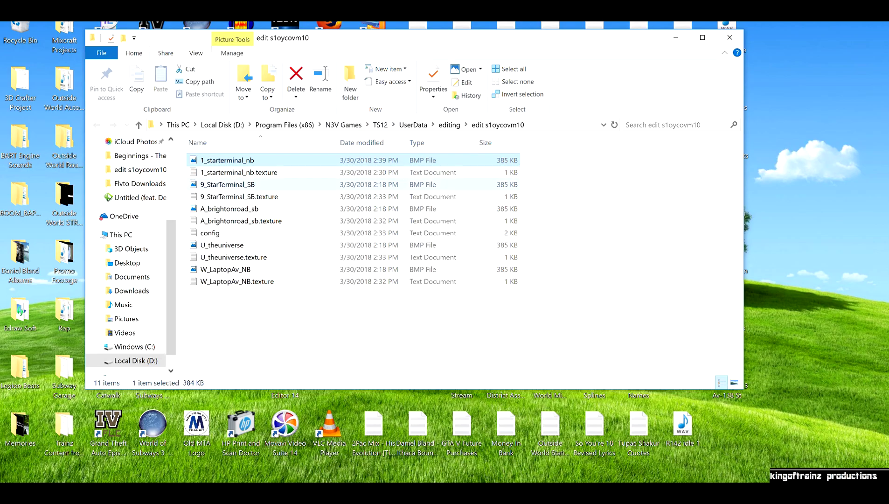
key(Return)
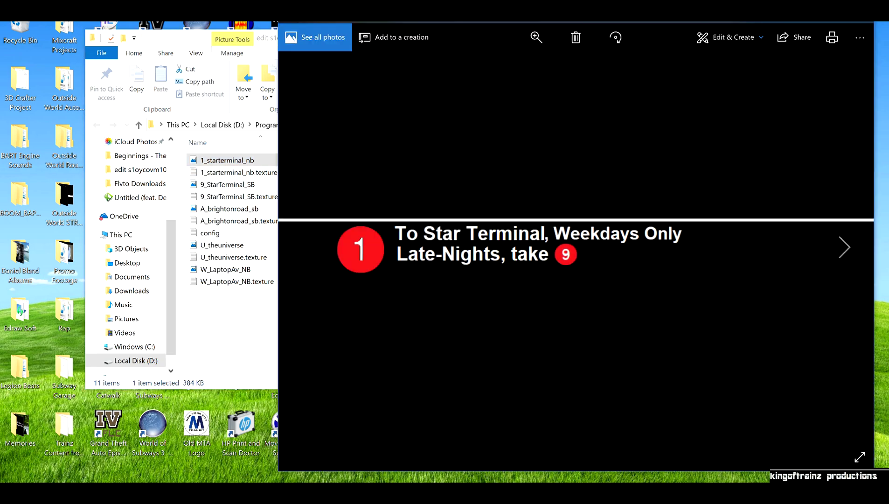
key(alt+F4)
Review the textures and string-table entries in the config file, then close it
click(232, 185)
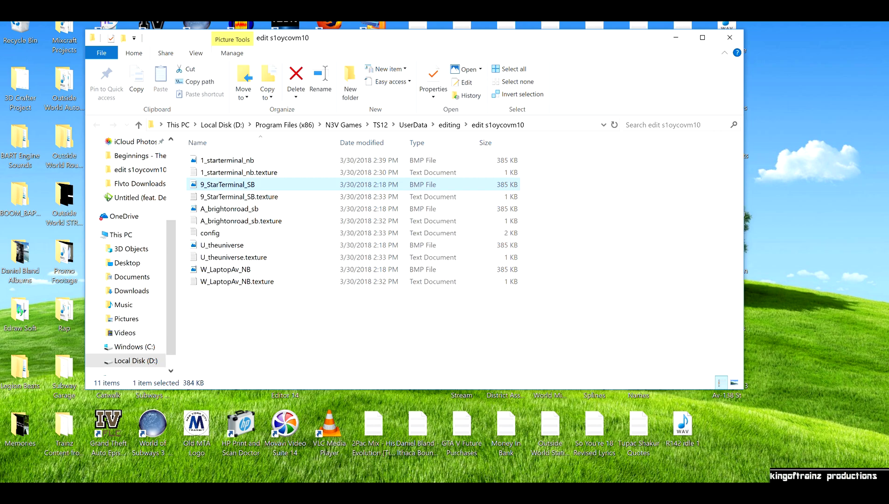
double_click(210, 233)
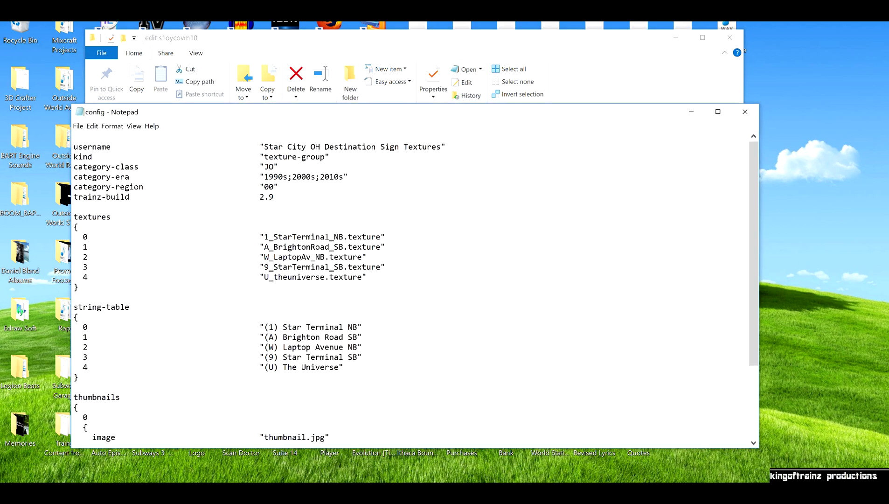
mouse_move(280, 112)
mouse_down()
mouse_move(306, 257)
mouse_move(317, 266)
mouse_move(309, 280)
mouse_move(283, 119)
mouse_up()
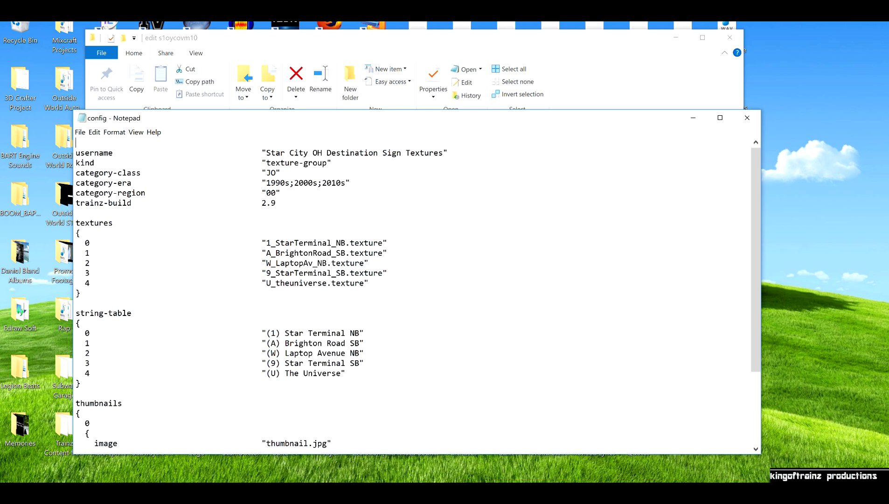
drag(257, 243, 373, 283)
drag(229, 333, 345, 374)
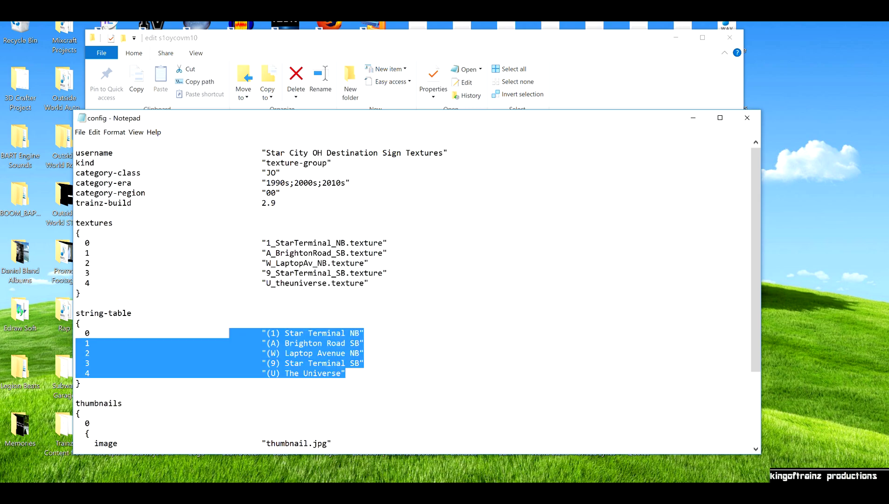
click(81, 323)
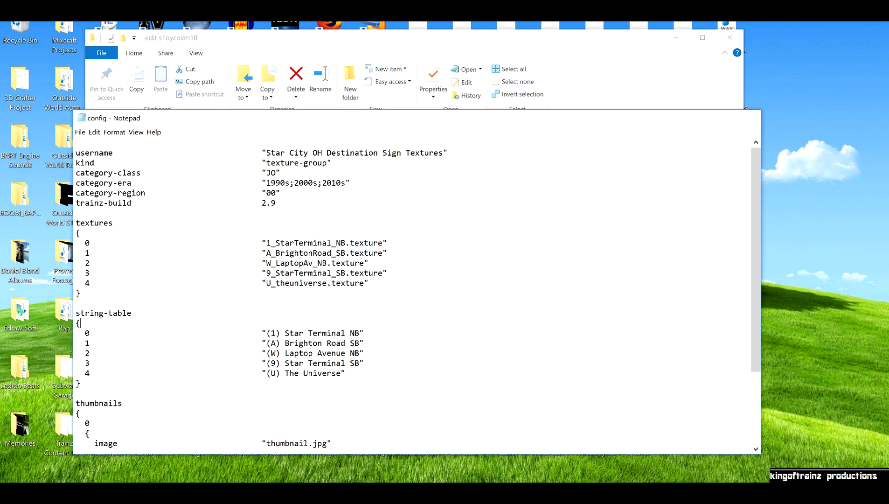
click(747, 118)
Open the 9_StarTerminal_SB image for editing in Paint
click(232, 185)
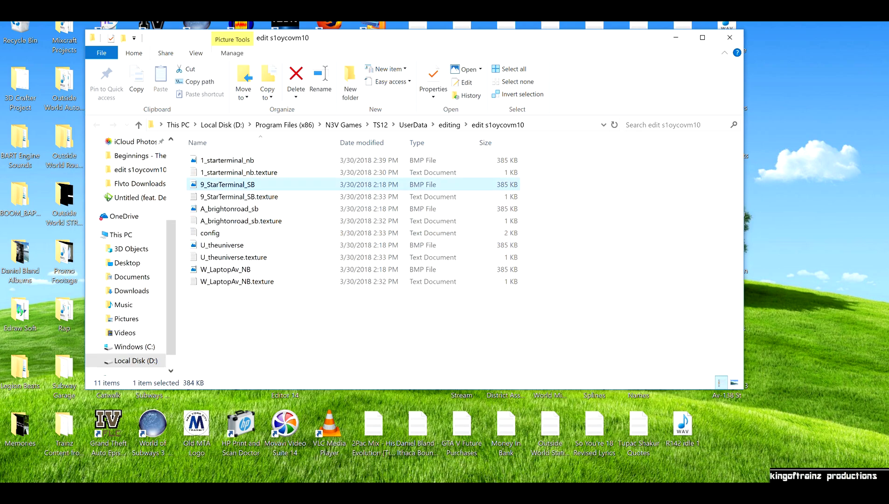
right_click(228, 184)
click(252, 202)
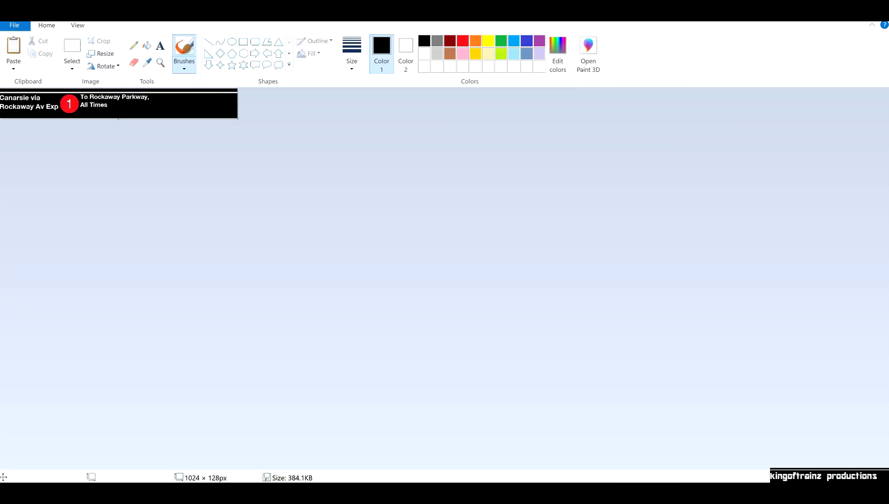
click(77, 25)
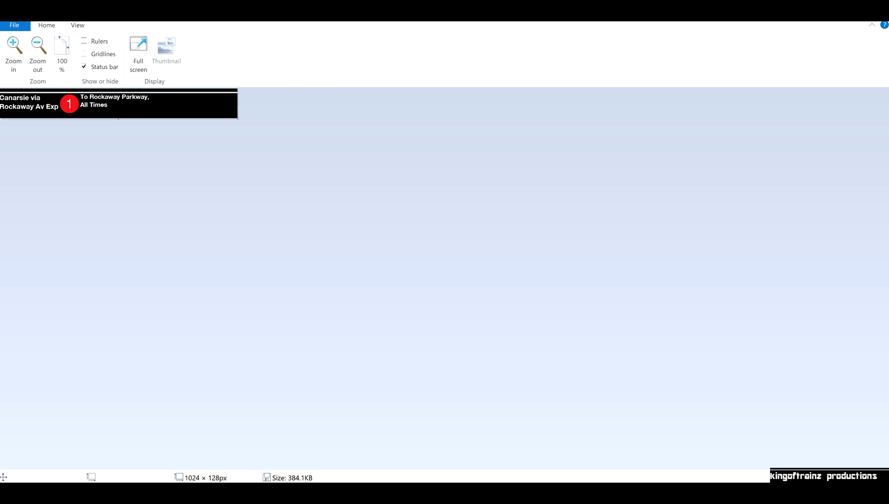
click(13, 54)
click(14, 54)
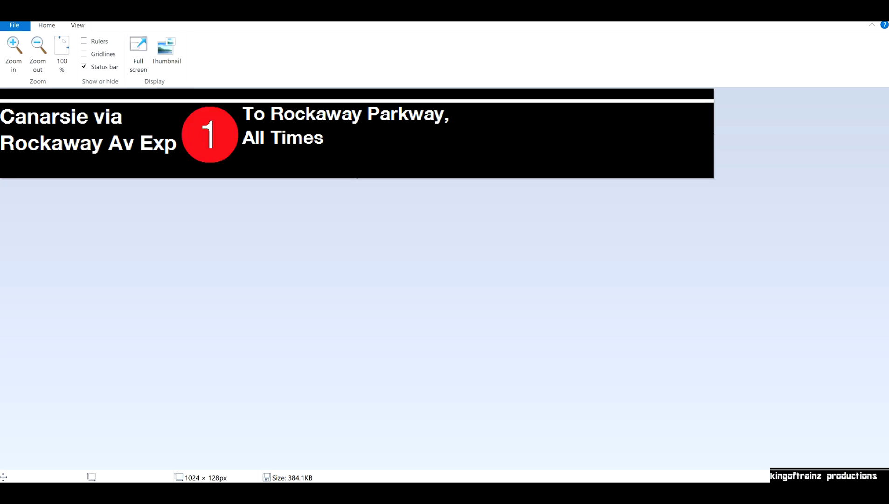
Delete the 1 from the red bullet by clearing an area of about 42 × 48 px
click(46, 25)
click(71, 46)
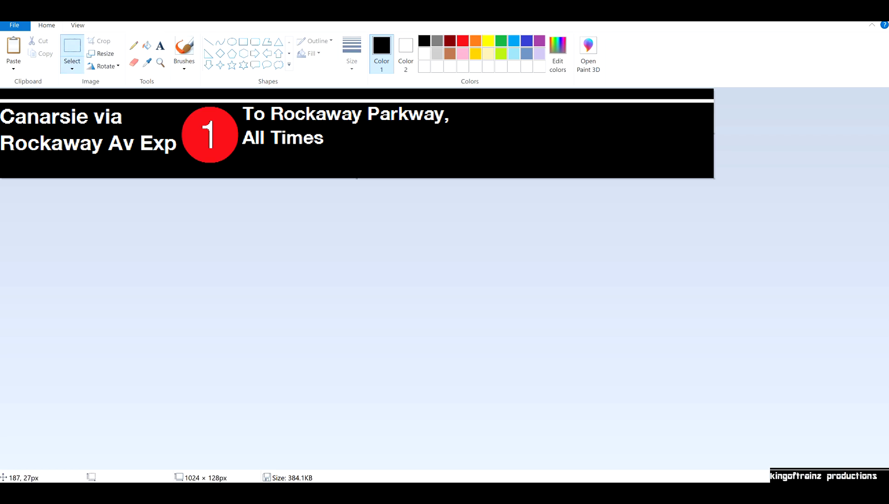
drag(195, 118, 224, 150)
right_click(205, 127)
click(231, 215)
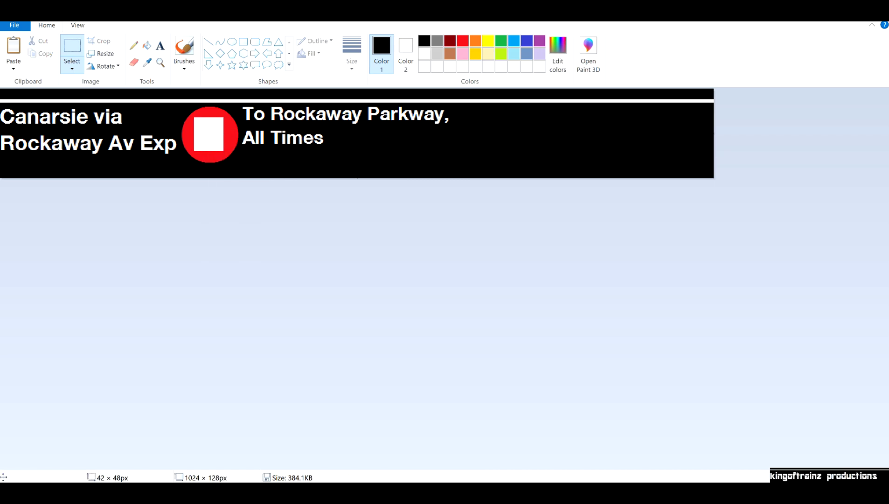
Sample the bullet's red as the drawing colour
click(160, 46)
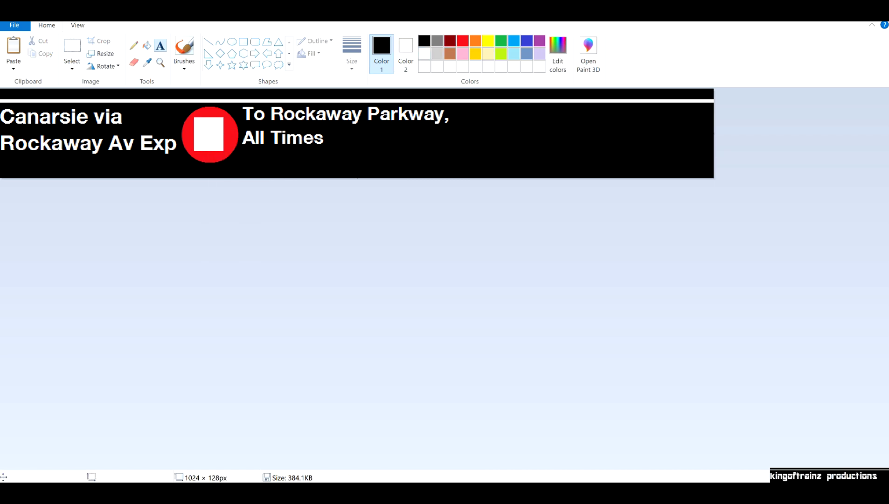
click(148, 63)
click(230, 125)
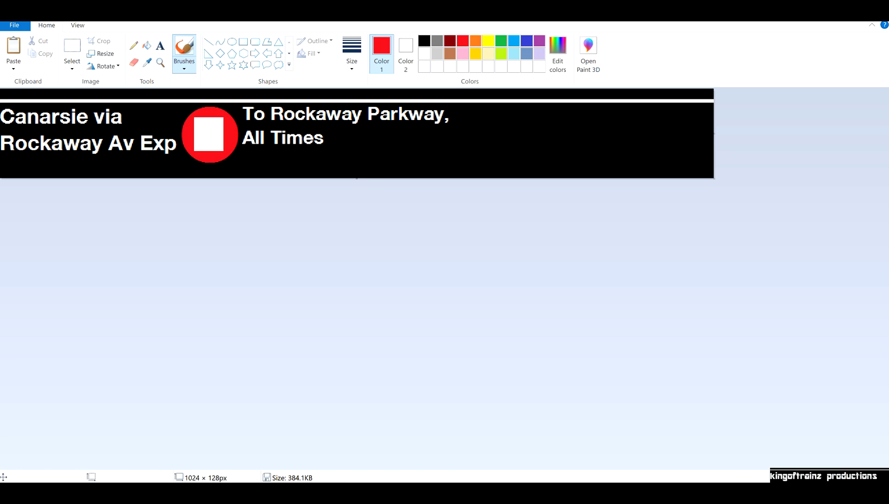
Start a text box of about 283 × 102 px over the bullet with the font NYCT PC Bullet at size 26
click(160, 45)
drag(183, 104, 381, 177)
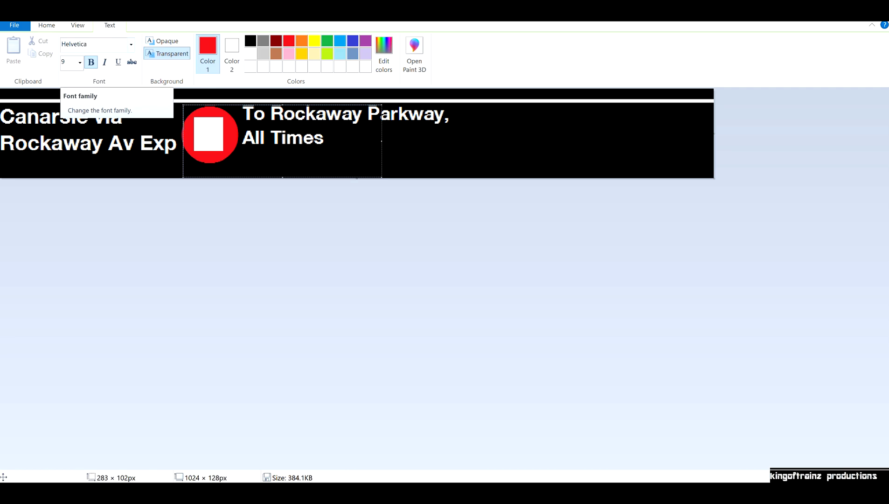
click(131, 44)
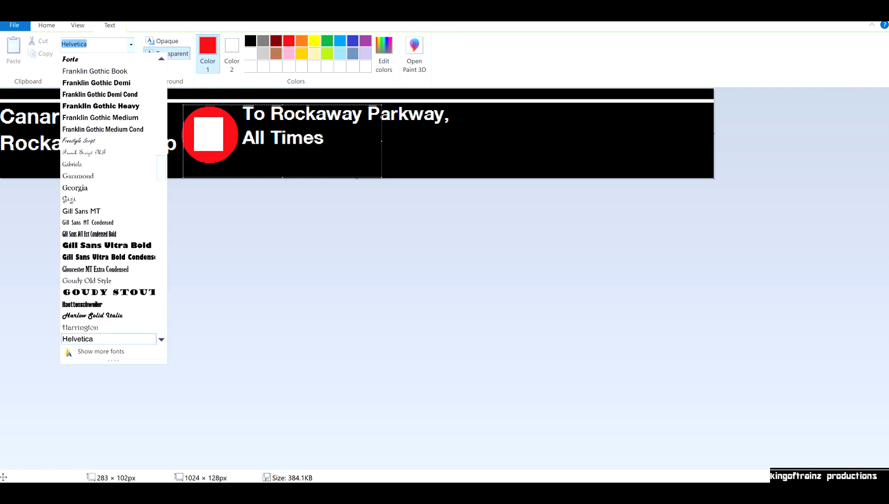
scroll(112, 210, down, 20)
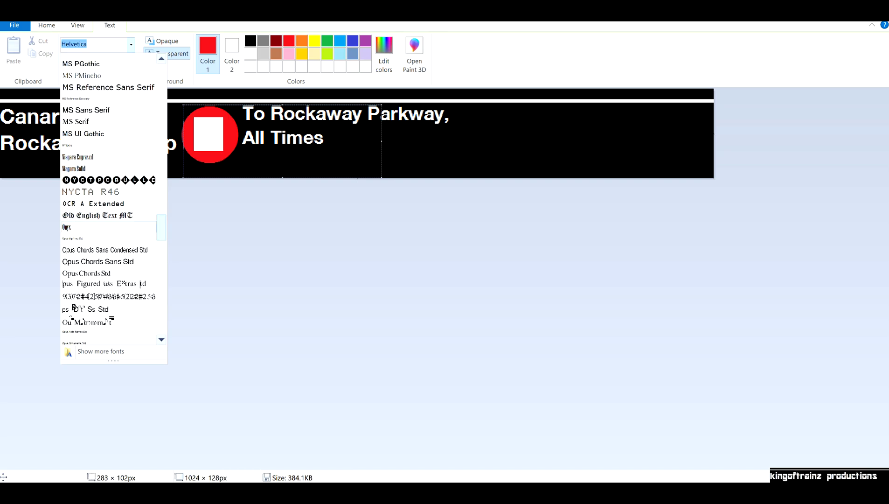
click(109, 180)
click(80, 62)
click(66, 198)
Define a darker green as a custom colour and use it as the text colour
click(328, 41)
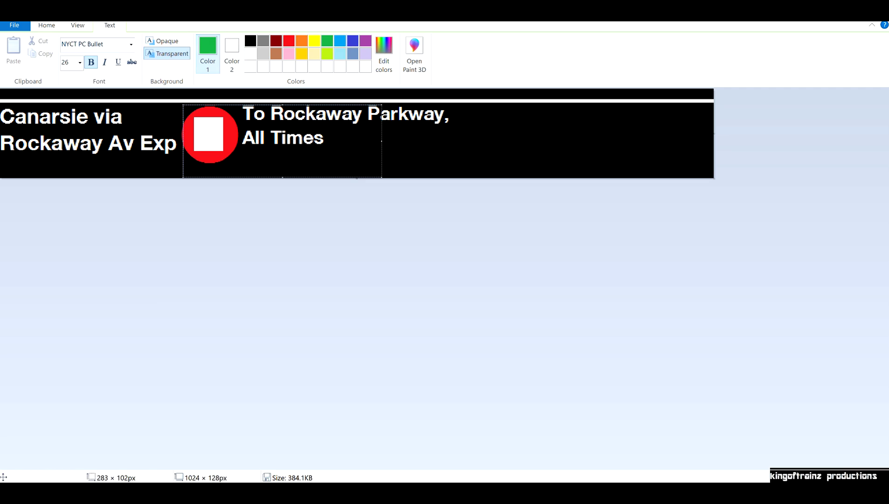
click(384, 51)
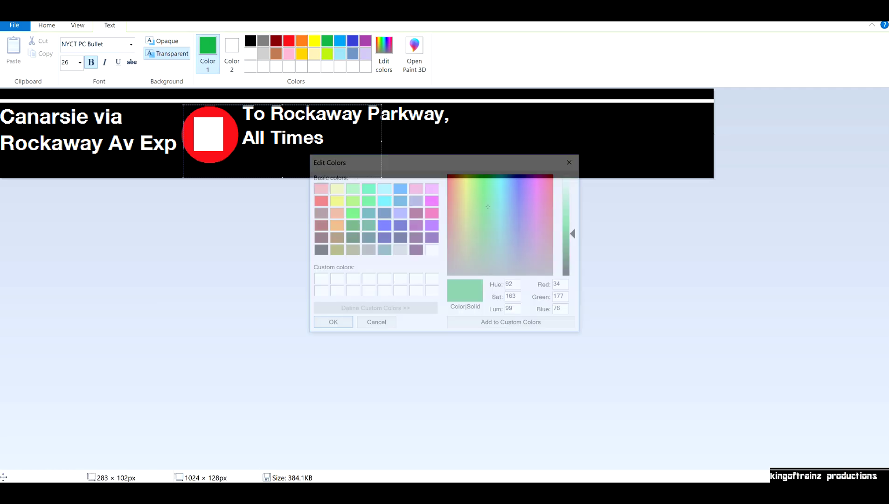
click(367, 226)
click(350, 225)
mouse_move(577, 250)
mouse_down()
mouse_move(577, 234)
mouse_move(577, 243)
mouse_up()
click(514, 324)
click(330, 324)
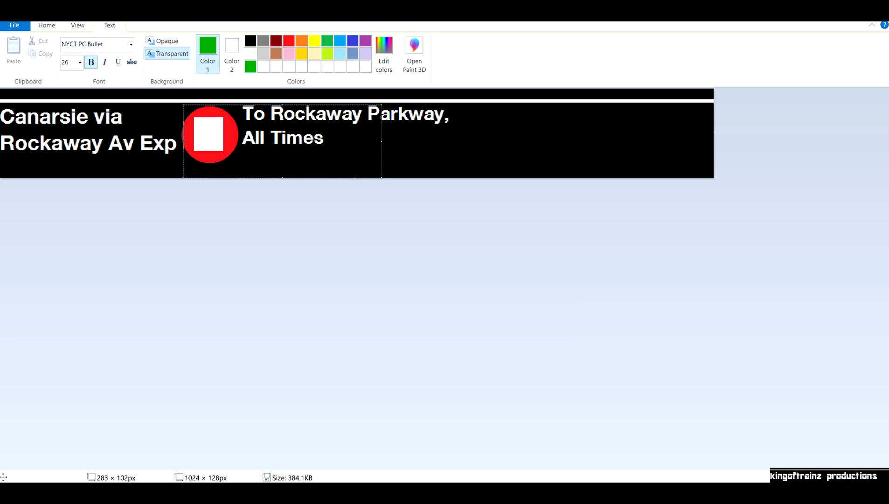
Enter a 9 as a green bullet, move it over the old red circle and set its size to 22
text(9)
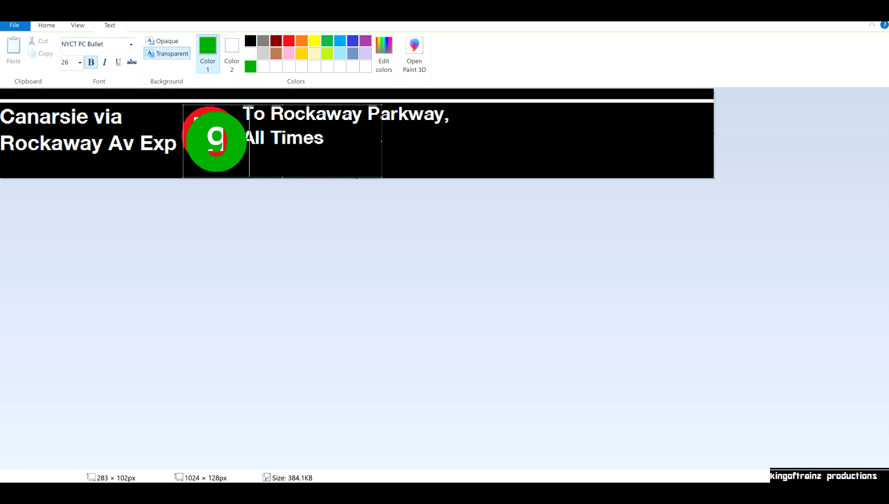
drag(183, 104, 176, 98)
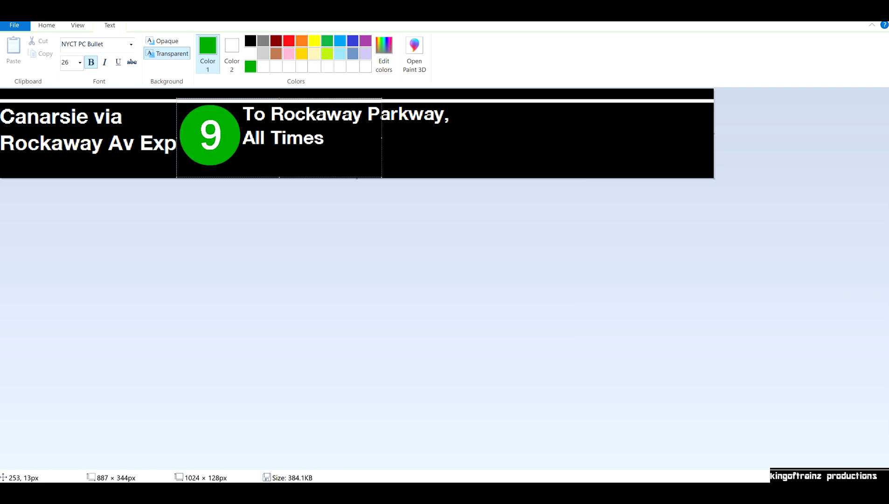
key(BackSpace)
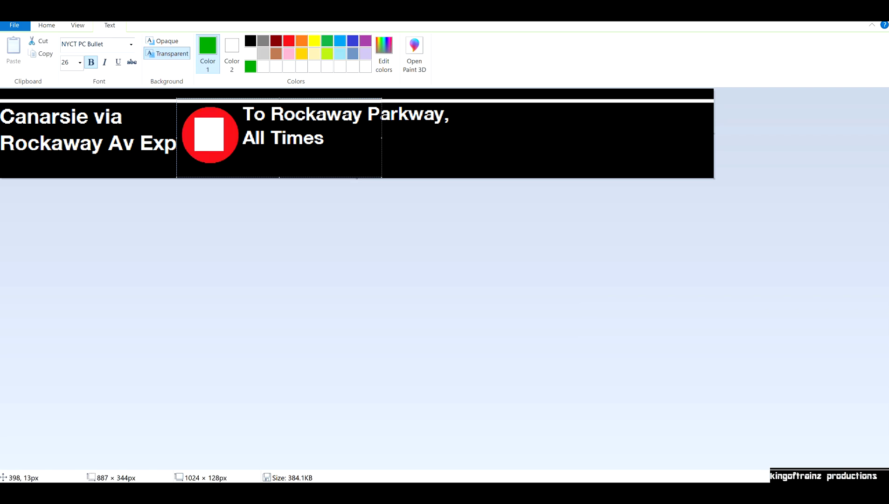
key(ctrl+z)
click(80, 62)
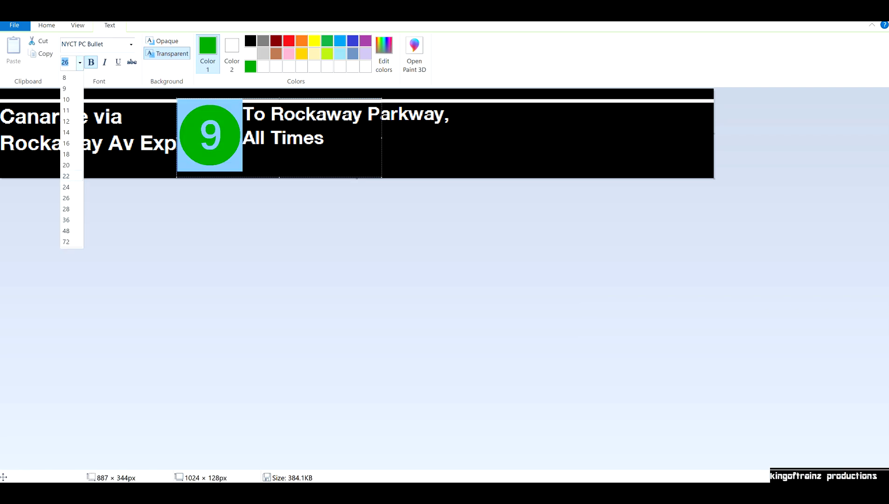
click(67, 176)
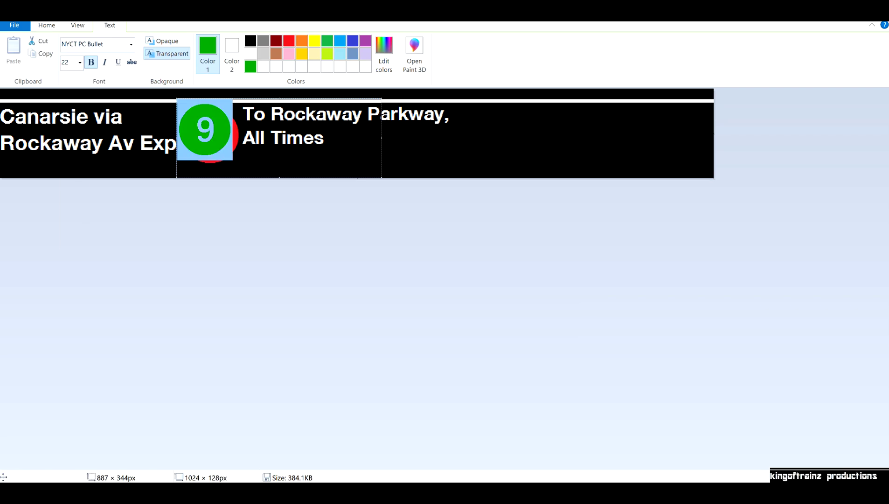
Try to cover the red circle with the green 9 bullet enlarged to size 24
click(80, 62)
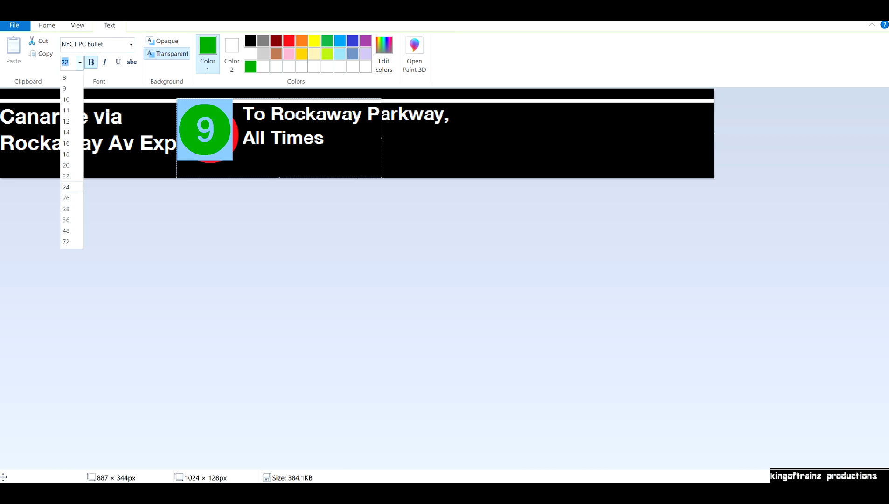
click(66, 189)
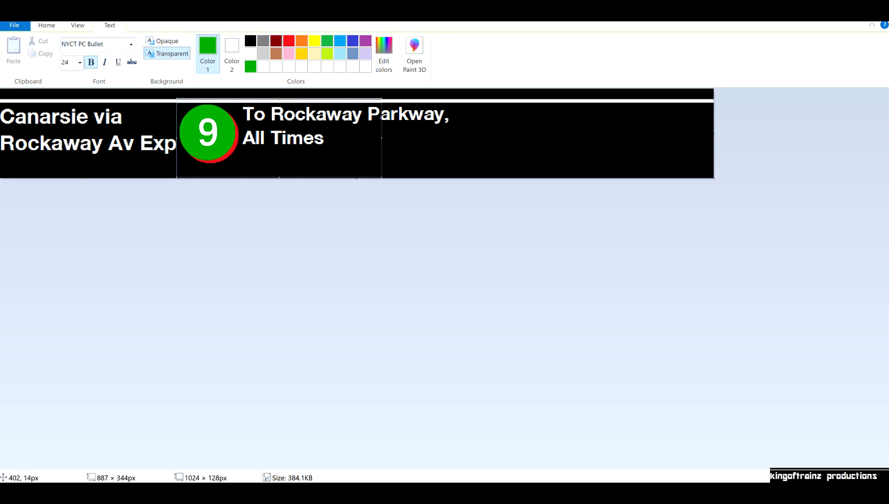
drag(176, 98, 176, 102)
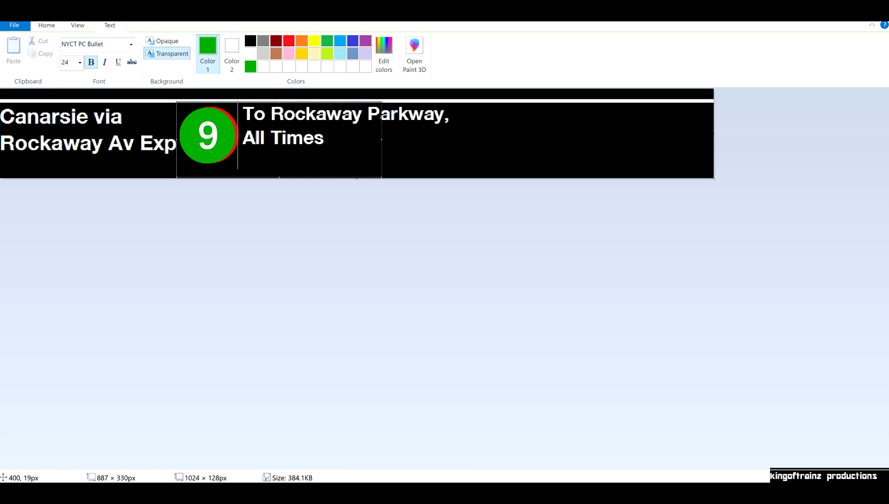
click(175, 141)
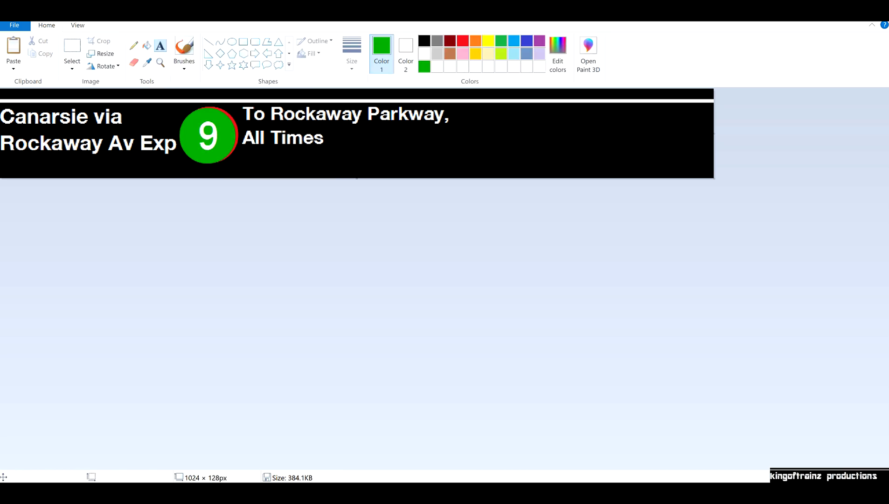
key(ctrl+z)
Cover the red circle with a green 9 bullet in NYCT PC Bullet at size 26, aligned over the circle
click(174, 105)
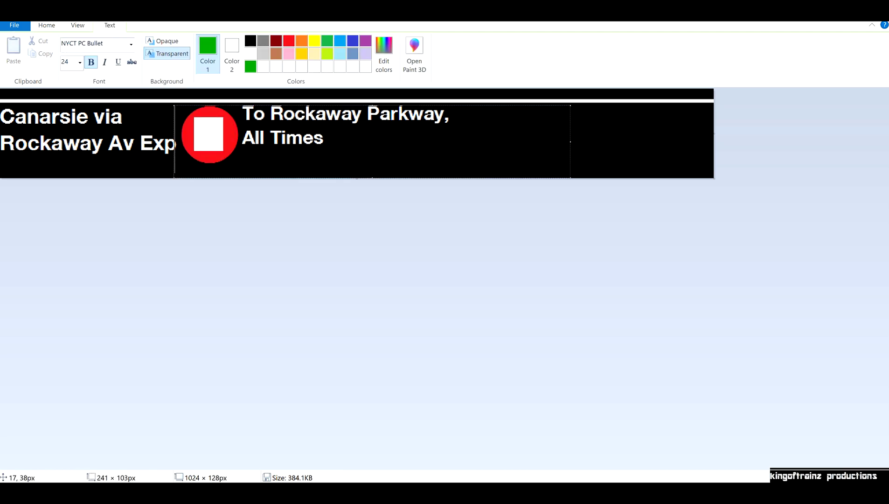
click(80, 62)
click(66, 176)
click(80, 62)
click(66, 198)
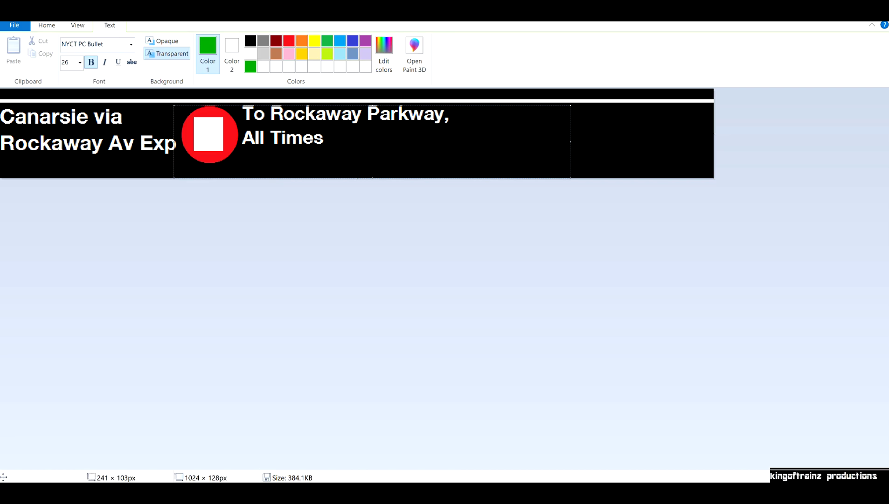
text(9)
drag(374, 105, 373, 99)
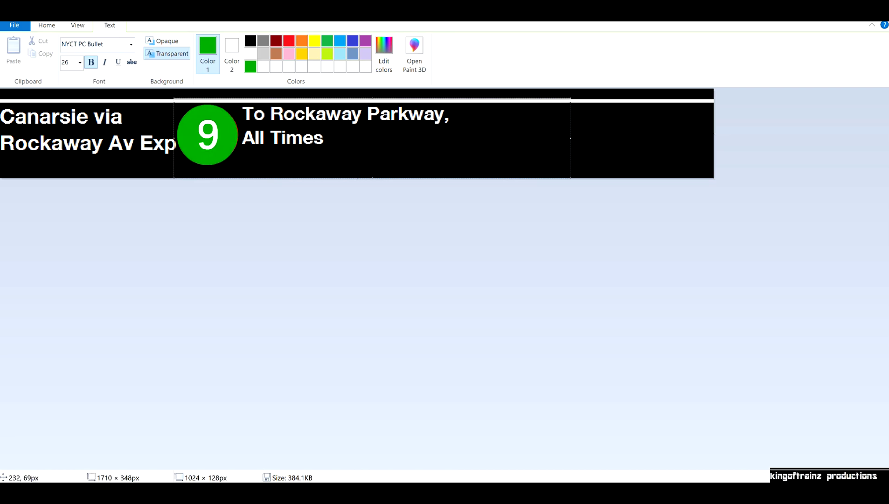
drag(174, 138, 176, 138)
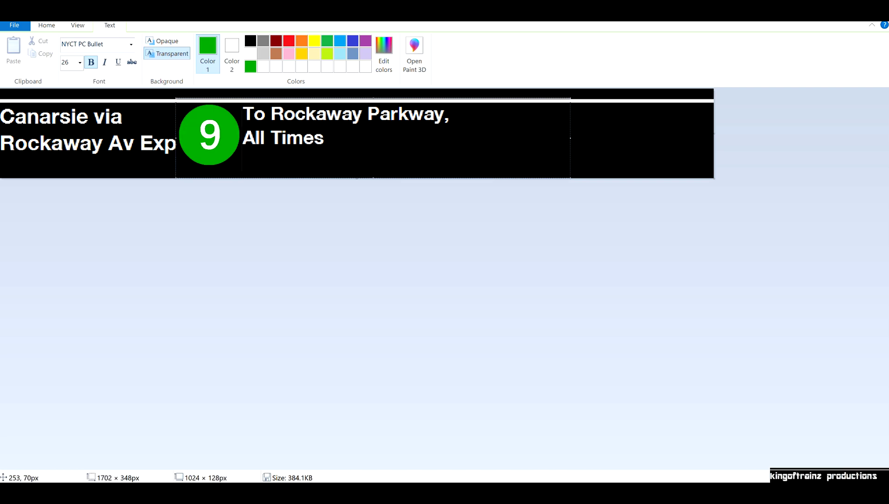
click(619, 130)
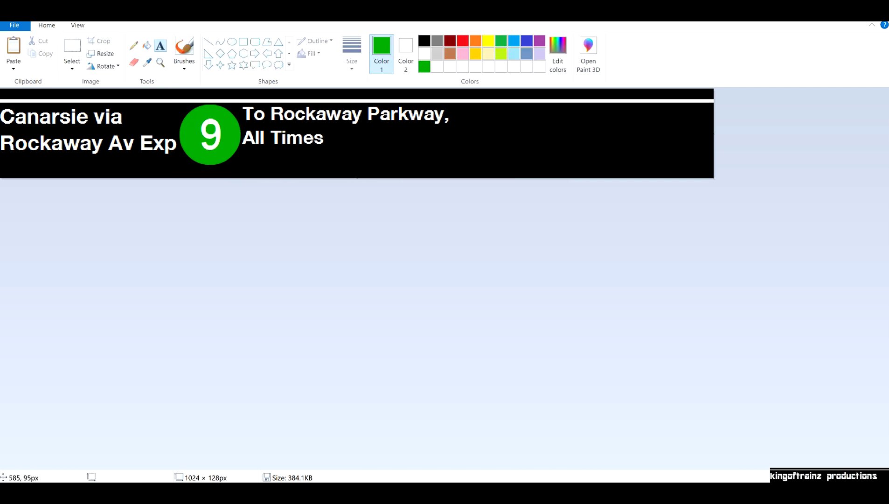
Delete the words "Rockaway Parkway," from the sign and fill the gap with black
click(72, 45)
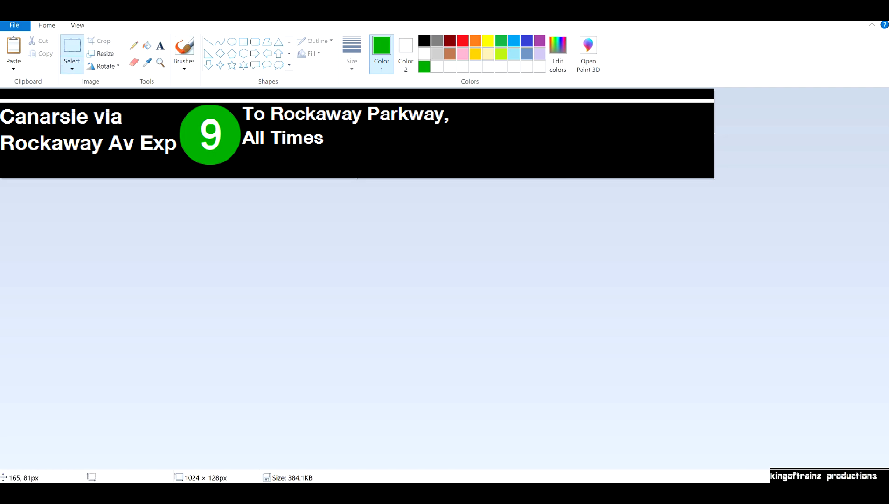
drag(240, 105, 396, 144)
click(451, 165)
drag(270, 104, 451, 125)
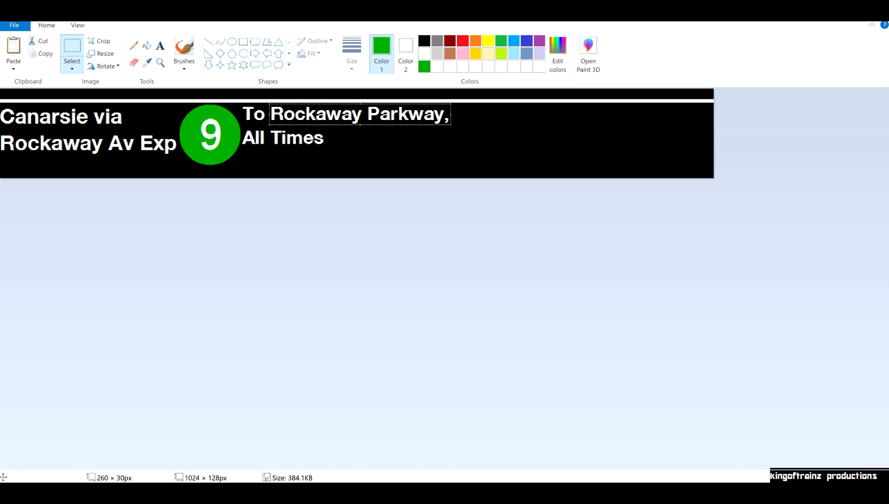
right_click(432, 116)
click(452, 122)
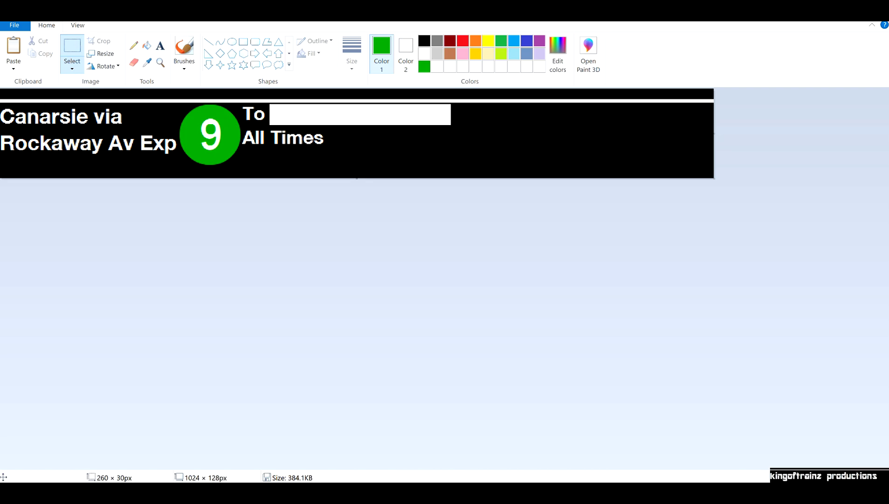
click(424, 41)
click(147, 46)
click(303, 115)
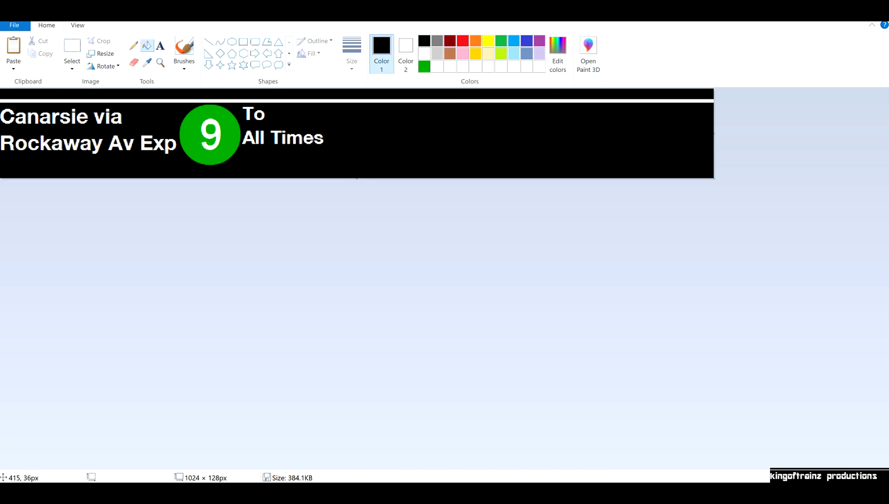
click(160, 45)
click(424, 53)
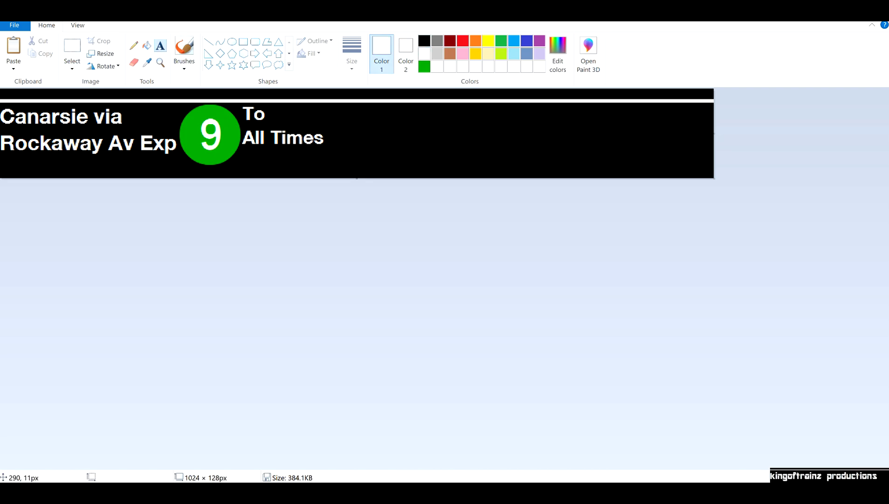
drag(272, 102, 442, 118)
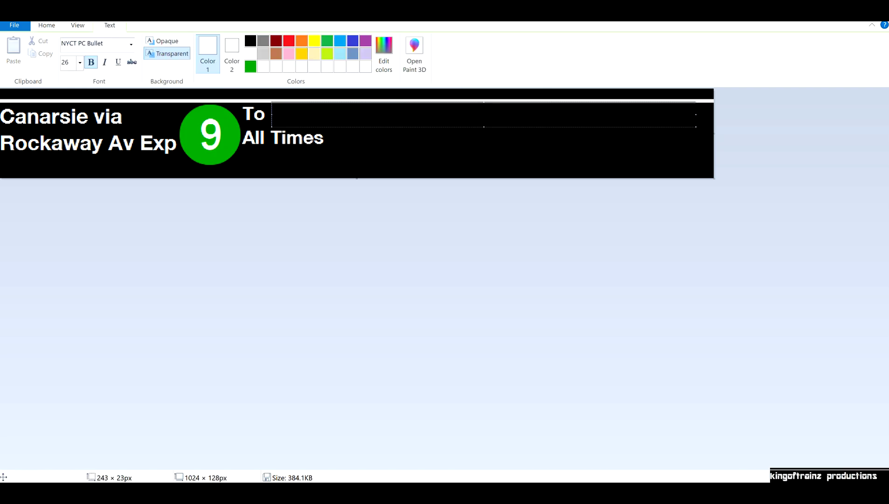
click(89, 44)
text(He)
click(173, 128)
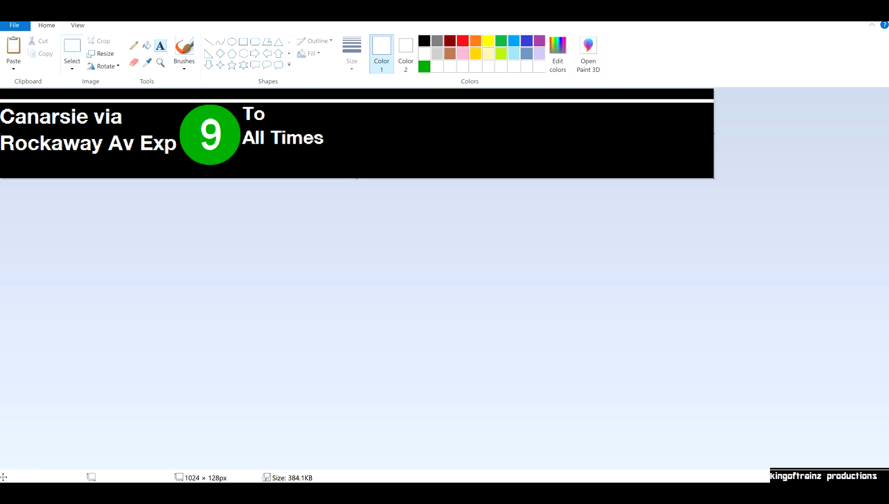
Delete the words "To" and "All Times" beside the 9 bullet and fill both gaps with black
click(72, 46)
drag(242, 105, 270, 120)
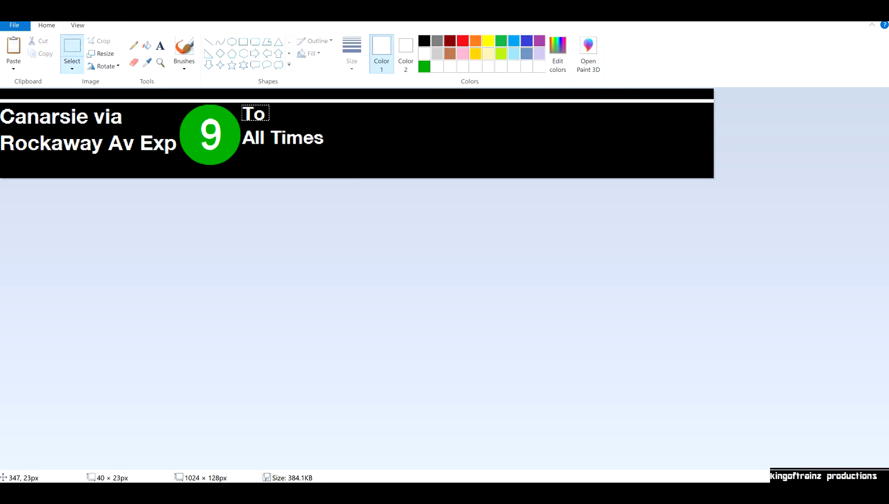
right_click(260, 114)
click(280, 204)
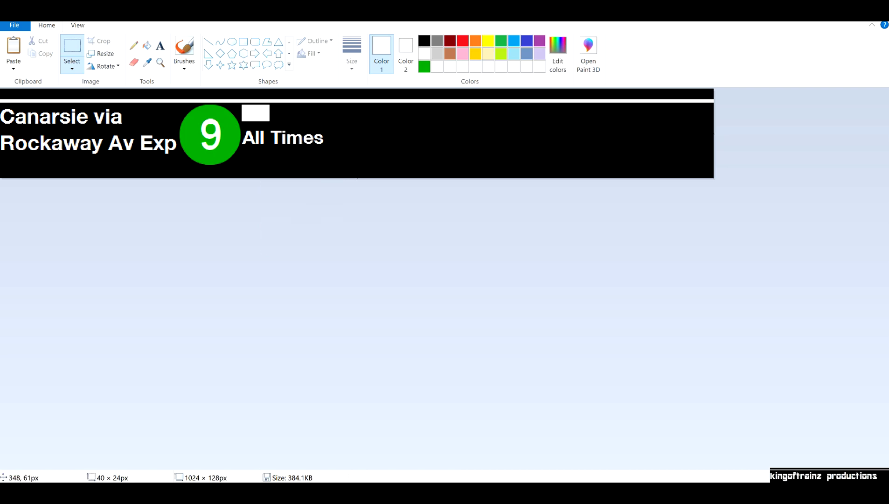
drag(243, 128, 327, 146)
right_click(323, 144)
click(344, 149)
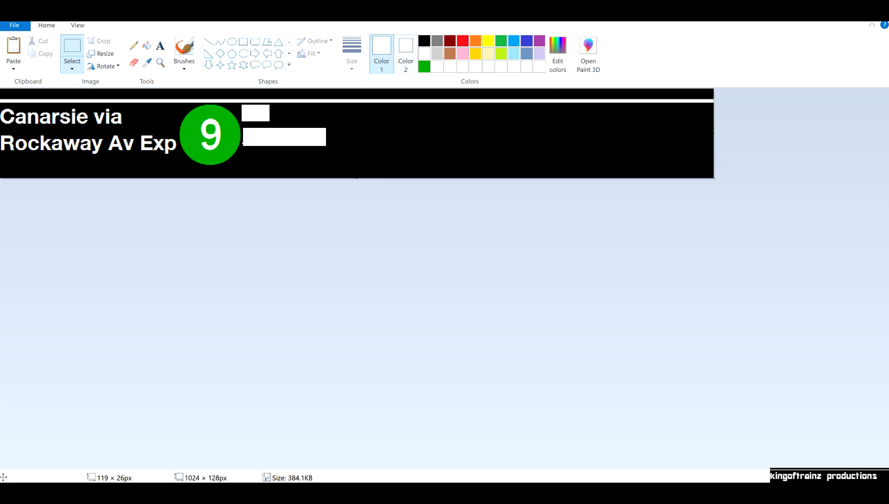
click(425, 40)
click(147, 45)
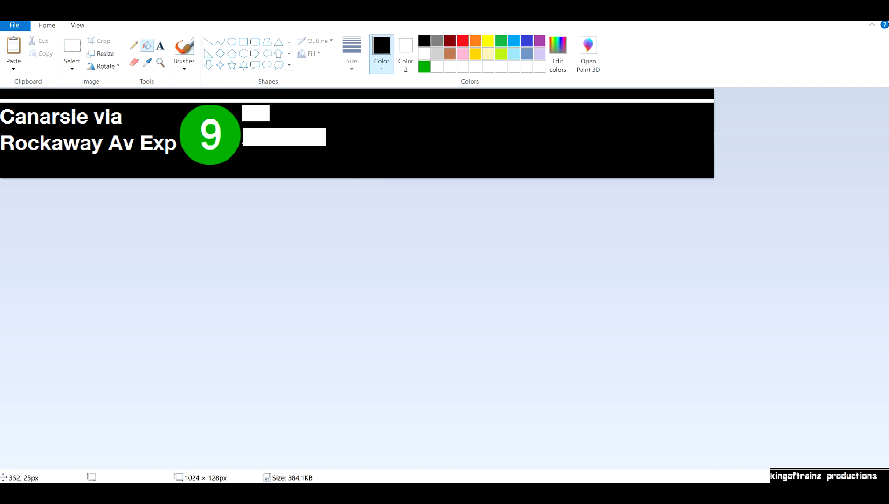
click(245, 107)
click(271, 137)
Create a white text box beside the 9 bullet, about 573 × 105 px, with font size 10
click(160, 45)
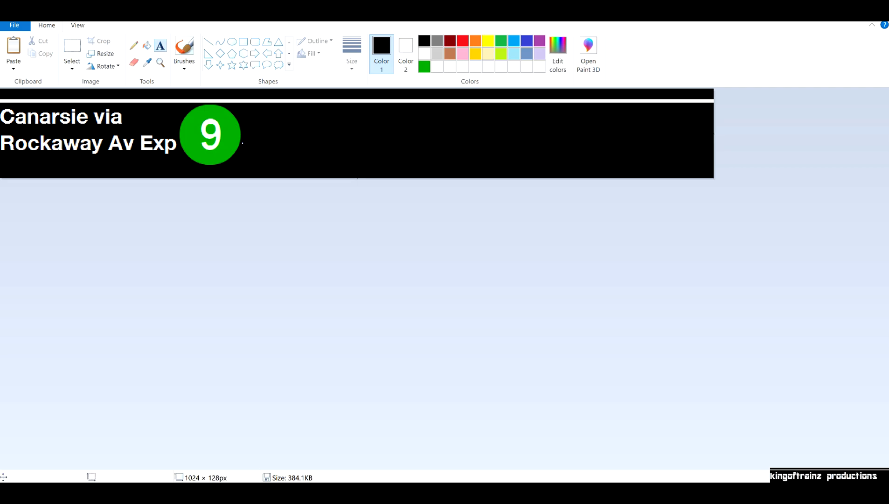
click(424, 53)
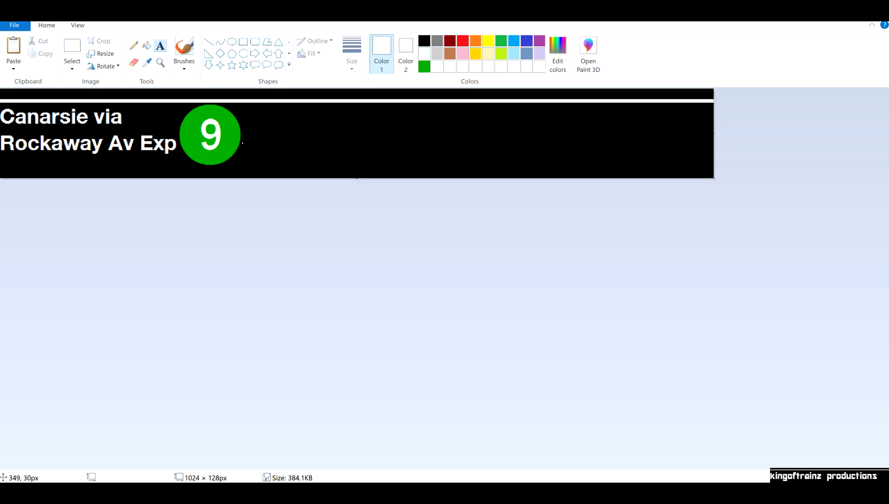
click(242, 105)
drag(576, 168, 643, 178)
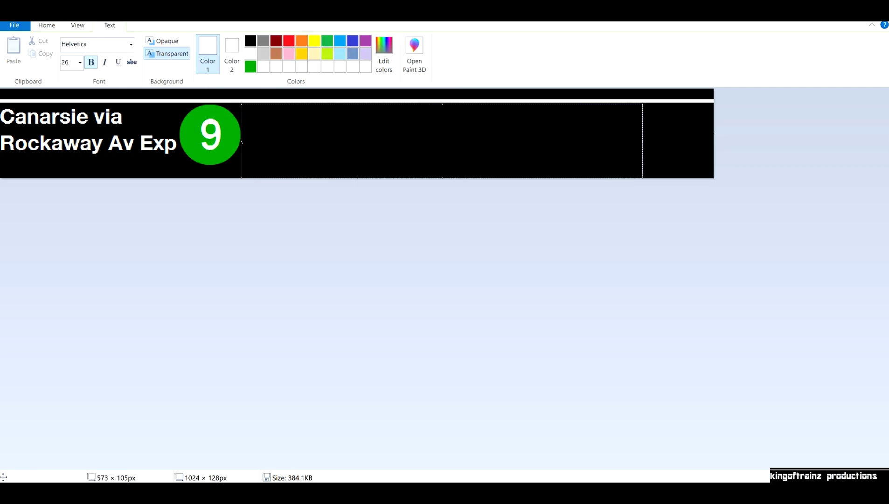
click(79, 62)
click(66, 99)
Try the word "To" in the Kristen ITC font, then clear it
click(132, 44)
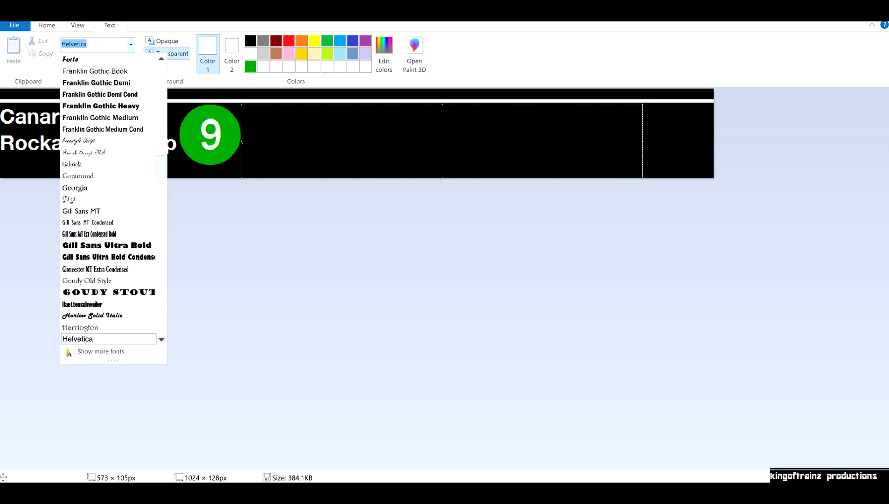
scroll(113, 199, down, 8)
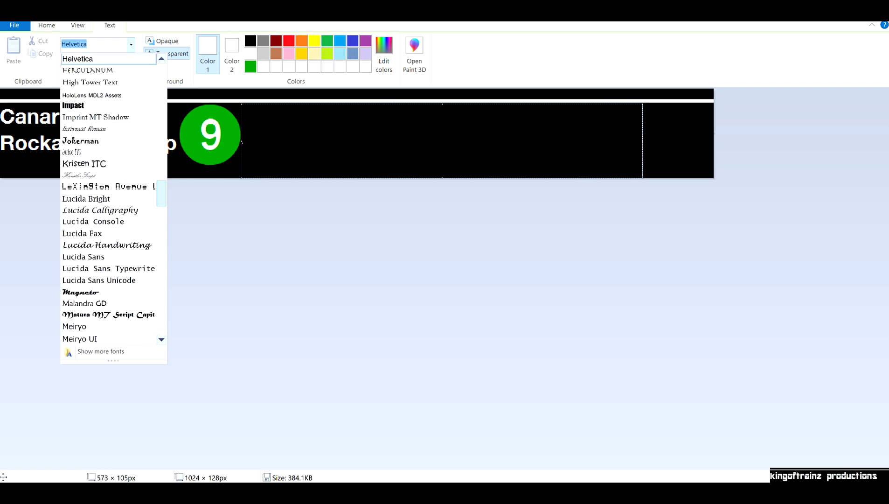
click(84, 164)
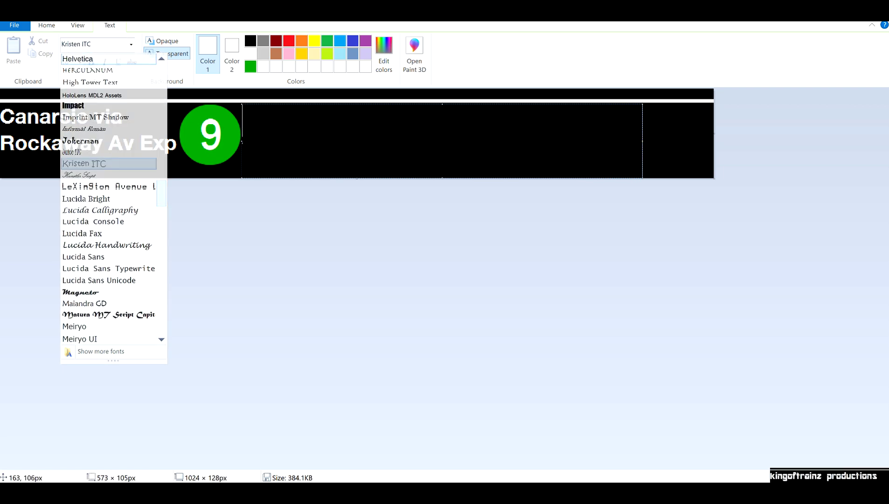
text(To)
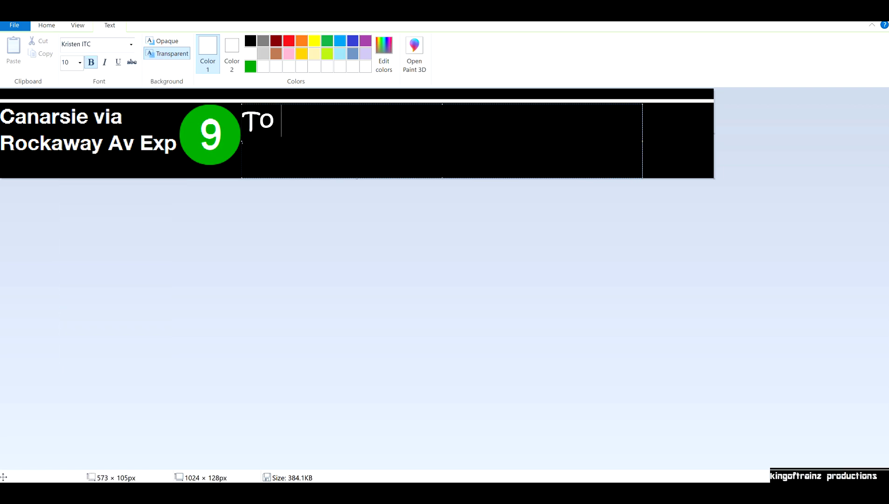
key(BackSpace)
key(BackSpace)
Switch the font to Herculanum and enter "To Star Terminal, All Times" beside the 9 bullet
click(80, 63)
click(131, 45)
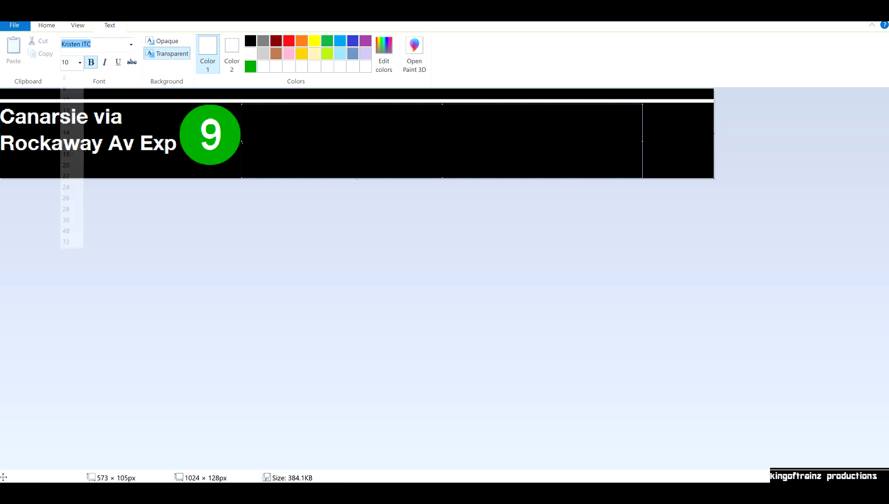
click(88, 245)
text(To)
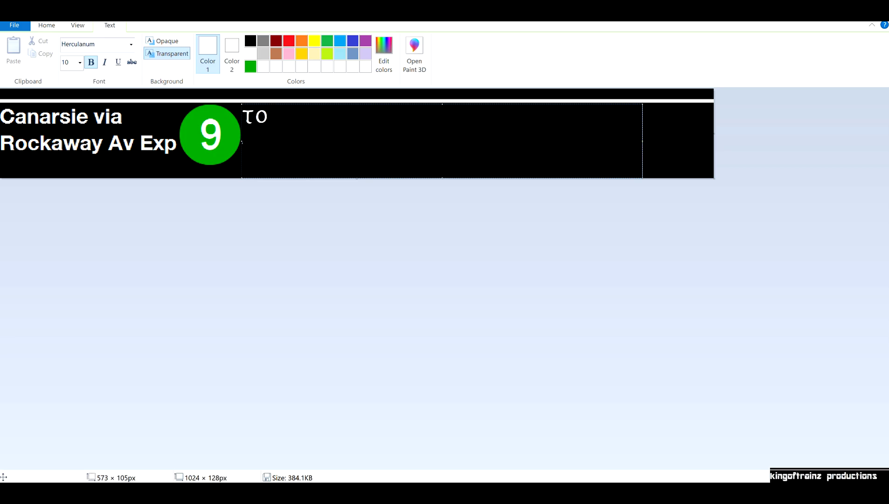
text(Star Z)
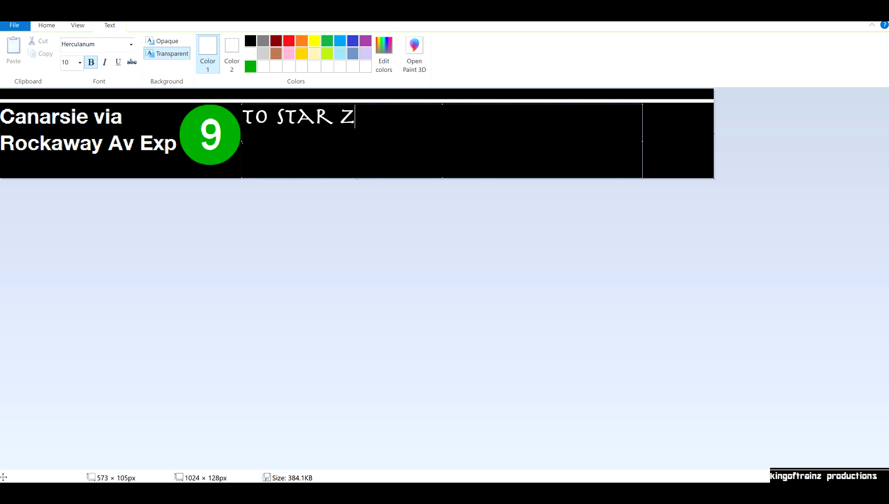
text(T)
key(BackSpace)
key(BackSpace)
text(Terminal, al)
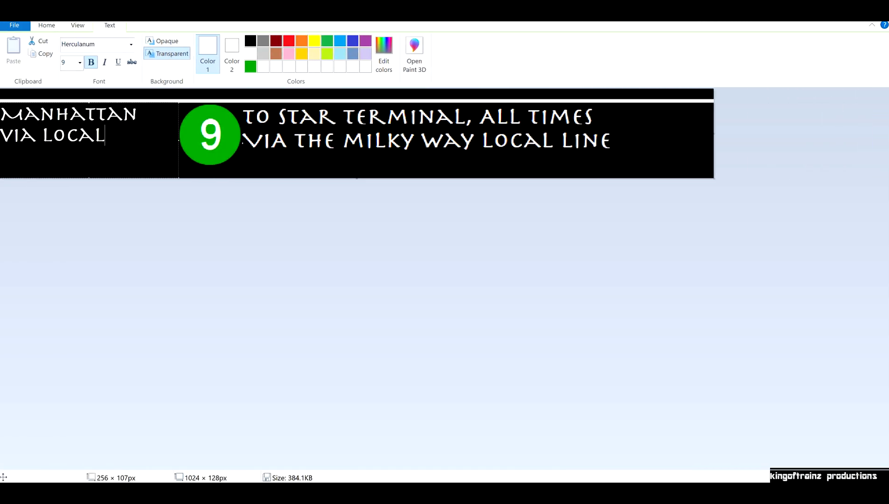
Replace "local" with "express" in the line below "Manhattan" and place the text on the sign
key(BackSpace)
key(BackSpace)
key(BackSpace)
key(BackSpace)
key(BackSpace)
key(BackSpace)
key(BackSpace)
key(BackSpace)
key(BackSpace)
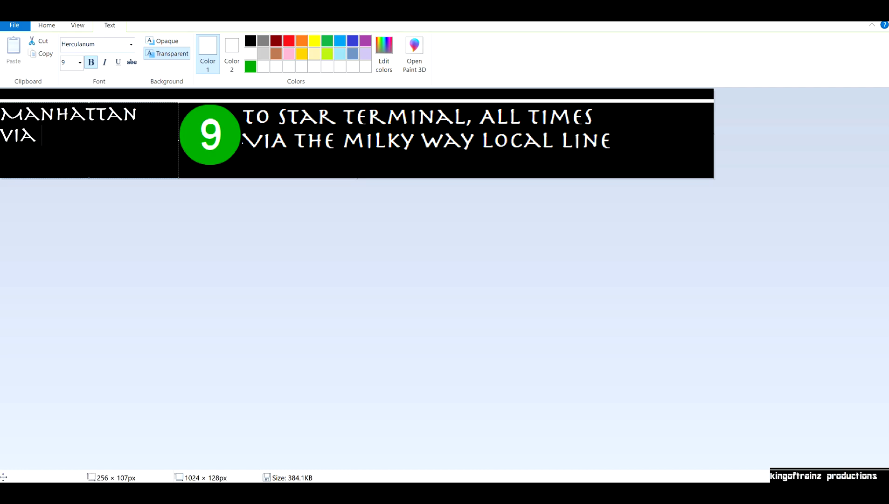
text(via express)
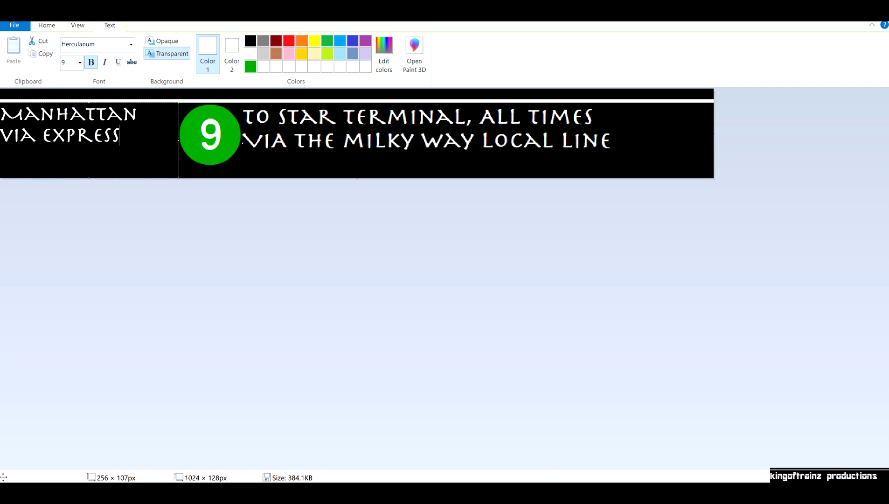
click(486, 138)
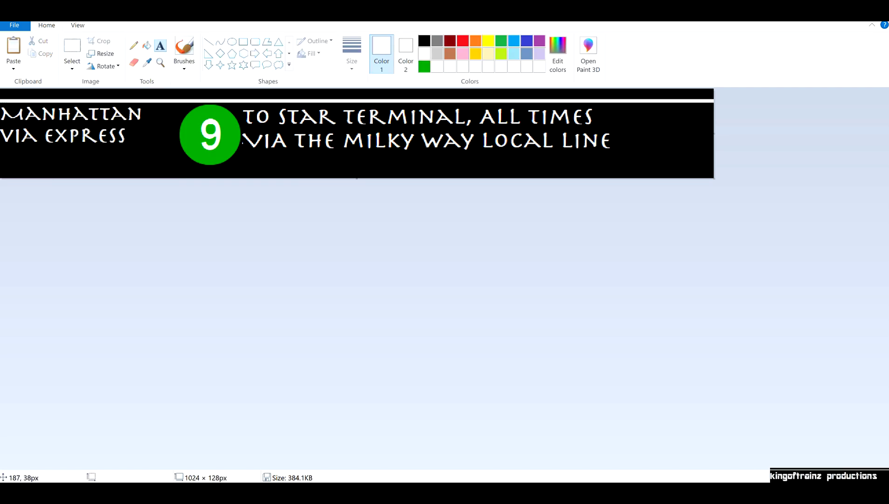
click(72, 46)
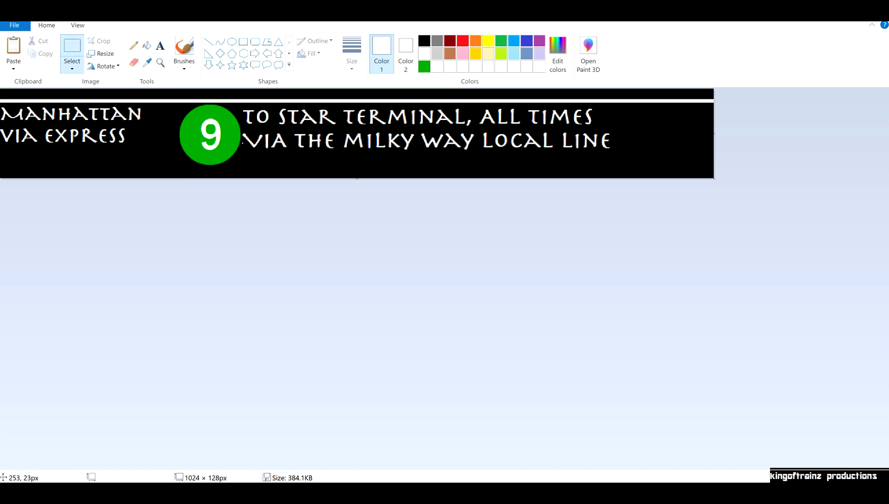
Try shrinking the green 9 bullet between the two text areas, and undo it
drag(177, 105, 232, 158)
click(277, 155)
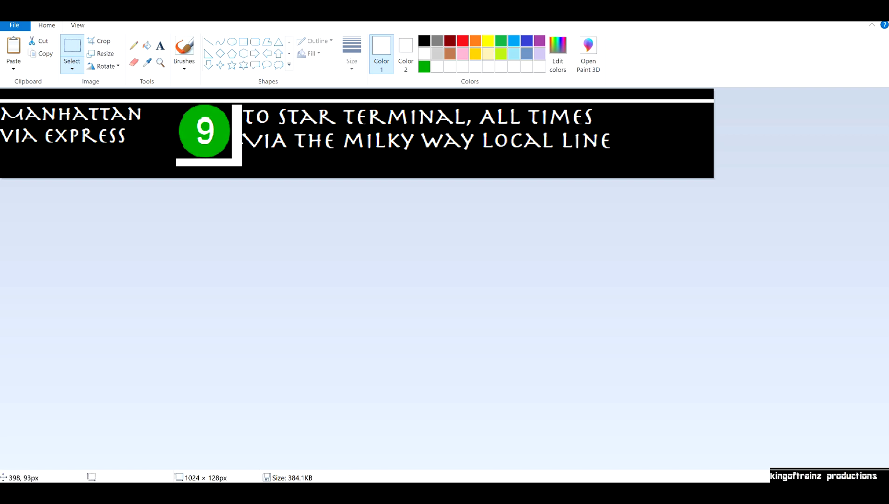
key(ctrl+z)
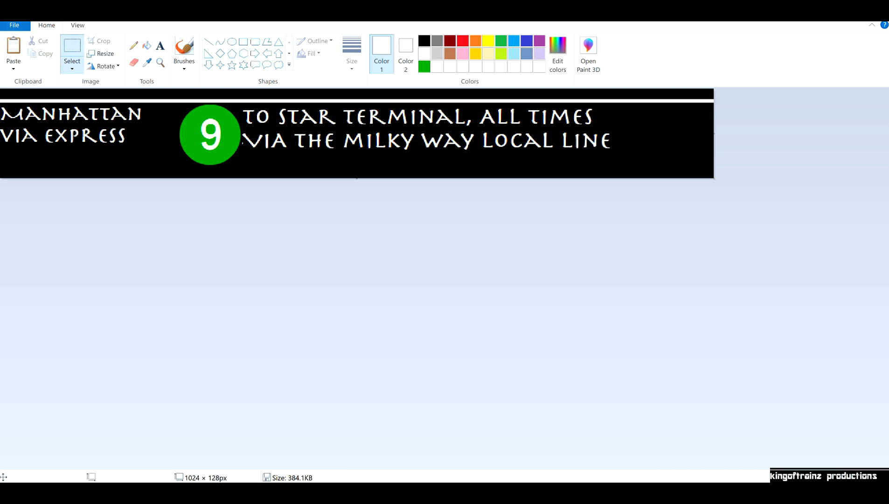
Close the 9 train sign, open the image A_brightonroad_sb for editing in Paint, and enlarge the view
key(alt+F4)
click(258, 209)
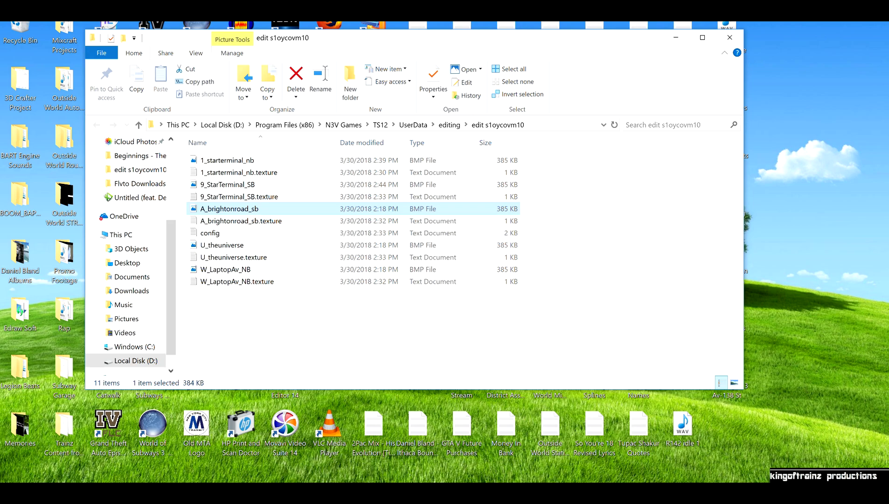
right_click(239, 209)
click(261, 203)
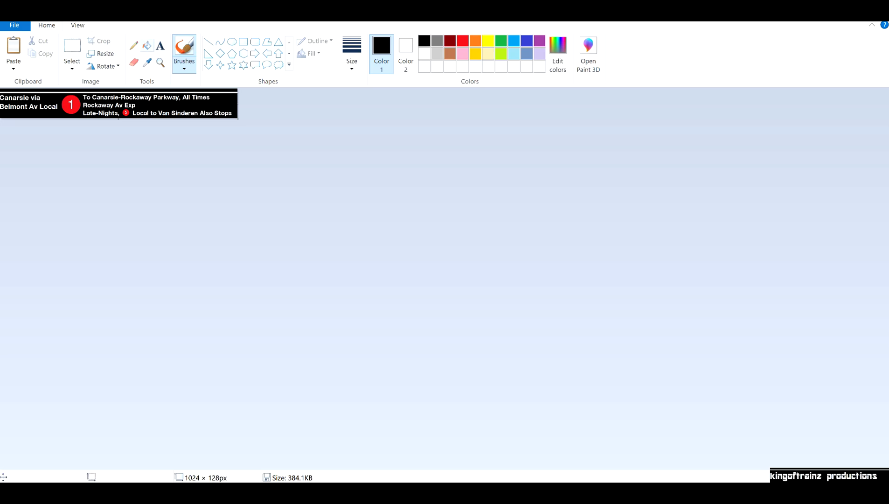
click(77, 24)
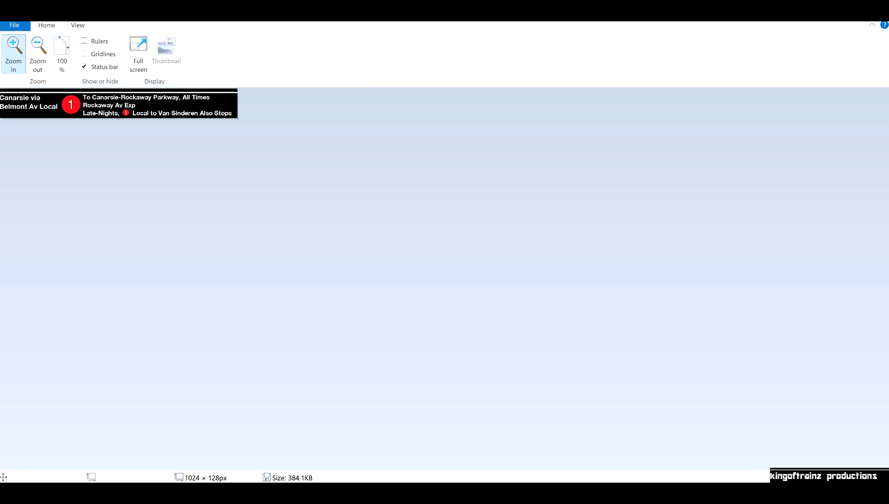
click(14, 52)
click(46, 25)
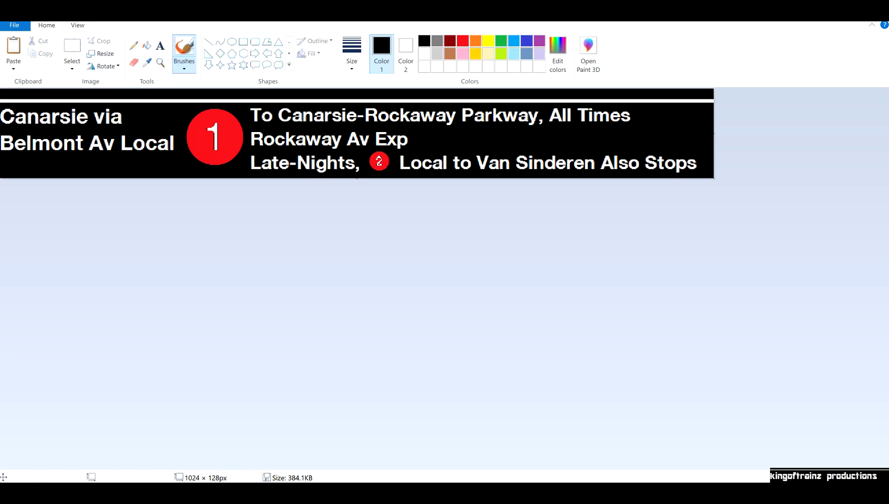
Cut the large red 1 bullet out of the Canarsie sign and fill the gap with black
click(71, 47)
drag(178, 106, 248, 167)
right_click(219, 147)
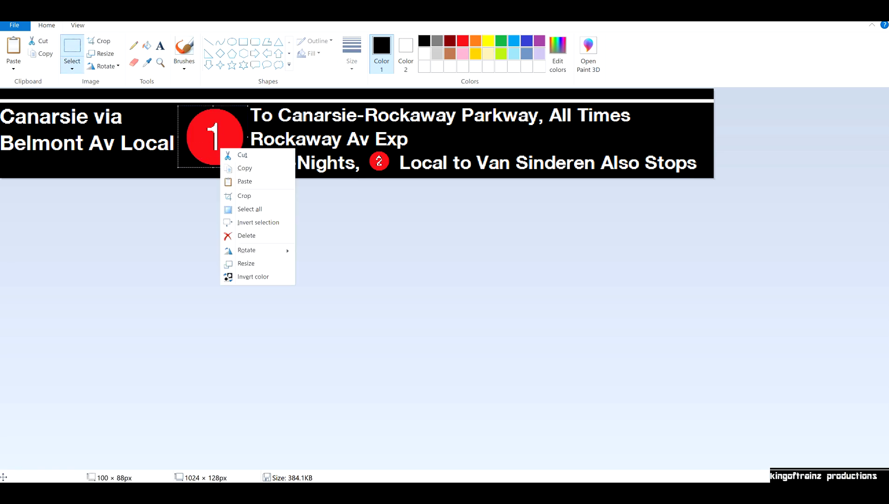
click(240, 155)
click(147, 46)
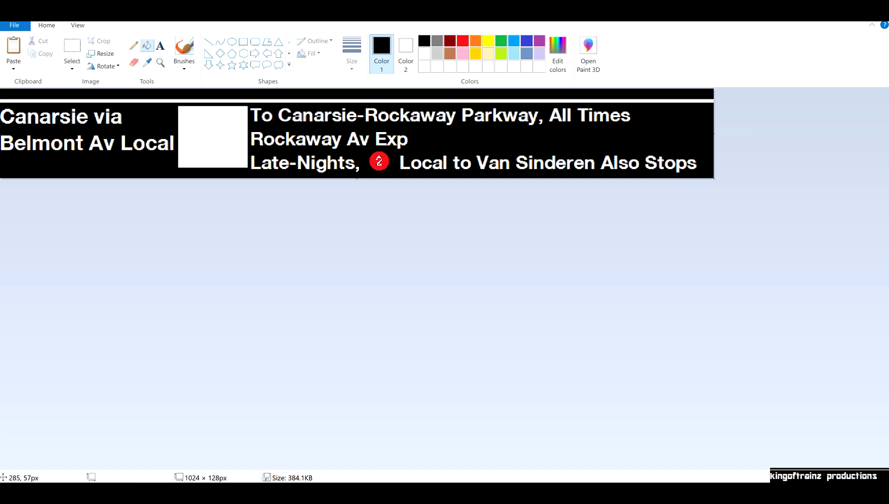
click(198, 129)
Add dark blue (Red 0, Green 64, Blue 128) to the custom colors and make it the drawing color
click(558, 54)
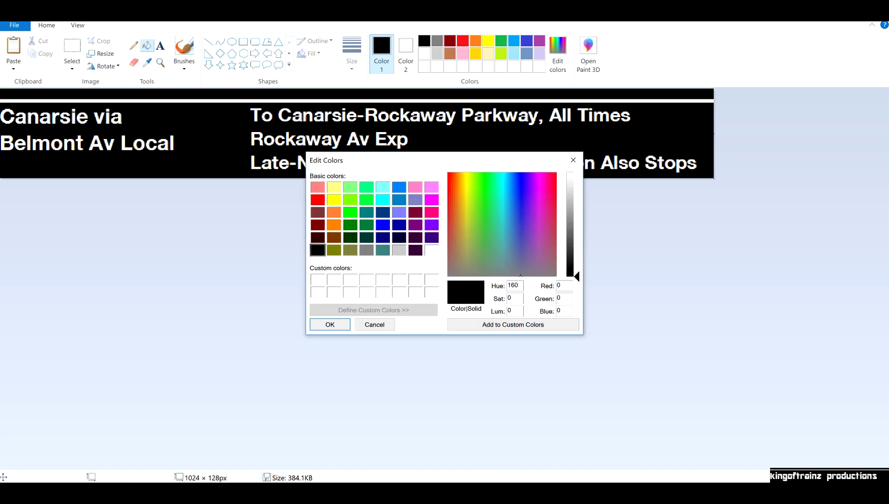
click(383, 213)
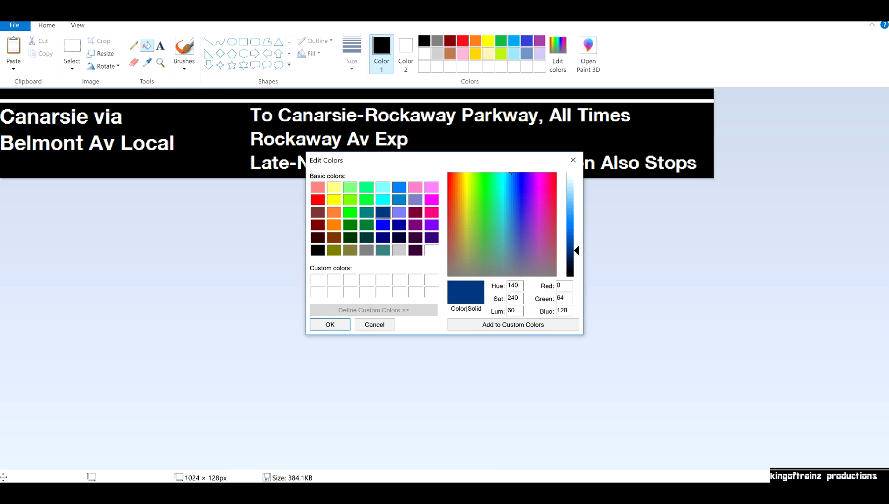
click(514, 324)
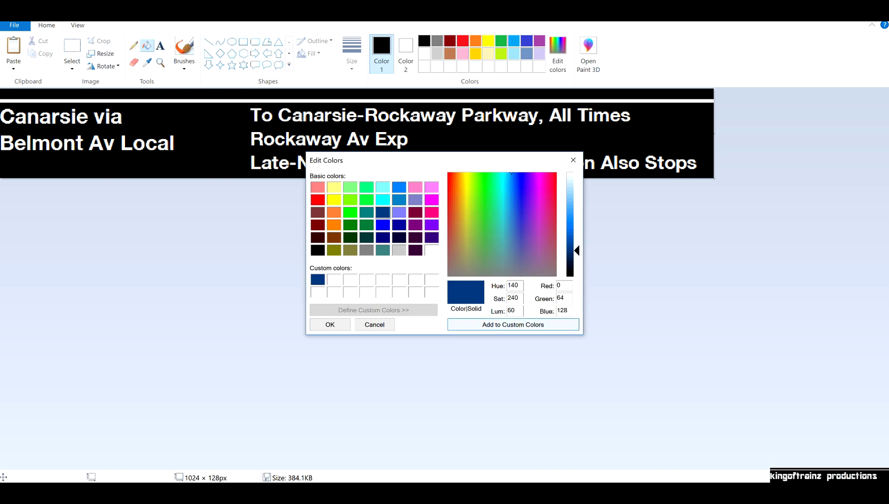
click(330, 324)
Create a text box about 256 × 102 px where the bullet was, with NYCT PC Bullet font at size 24
click(160, 46)
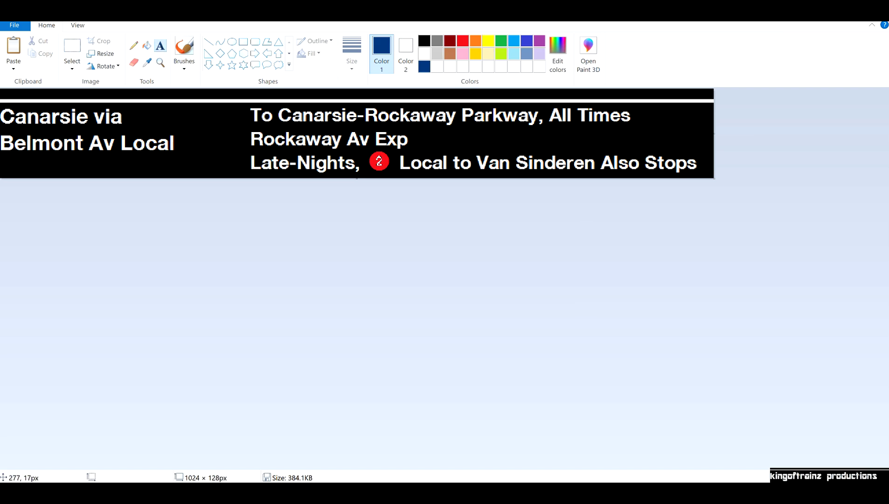
drag(187, 106, 367, 178)
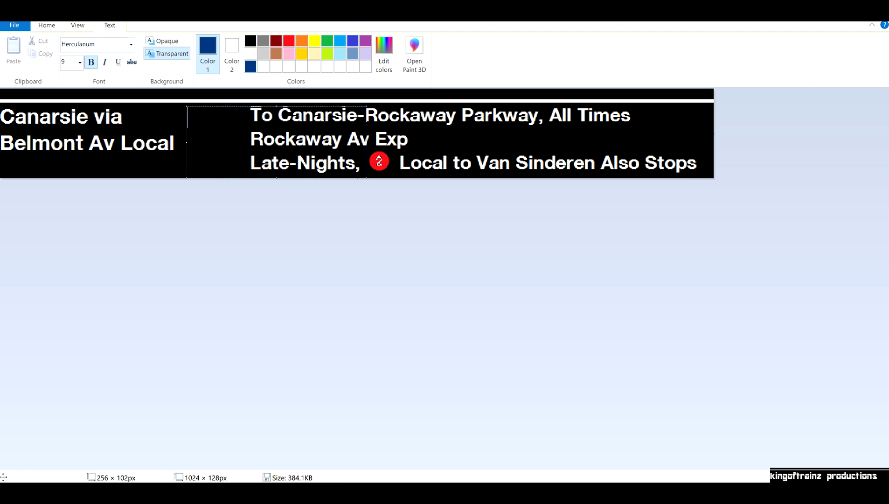
click(131, 44)
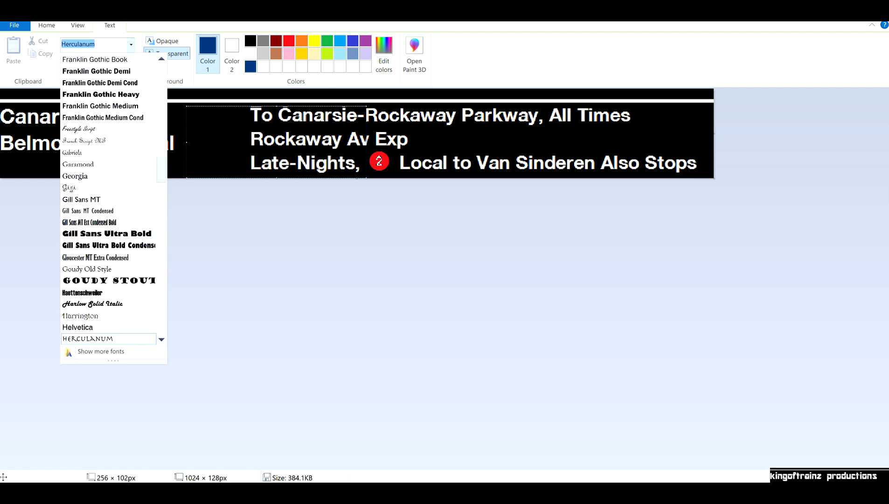
scroll(114, 201, down, 15)
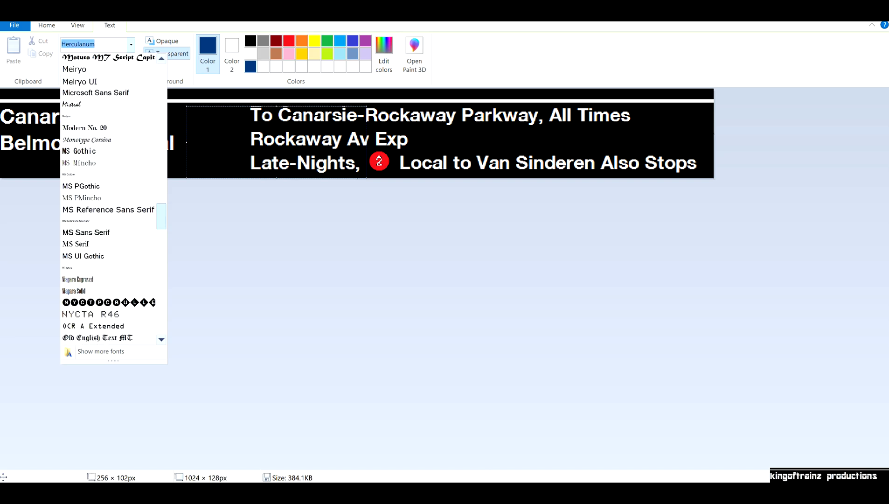
click(108, 229)
click(80, 63)
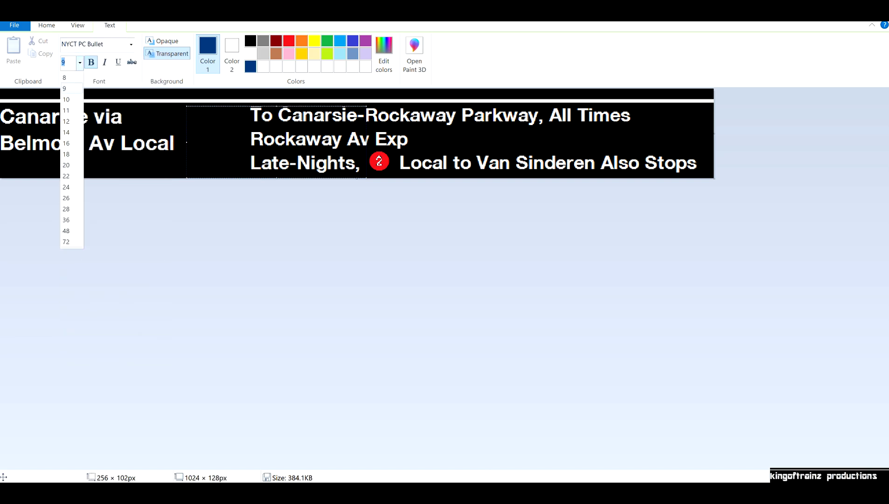
click(66, 186)
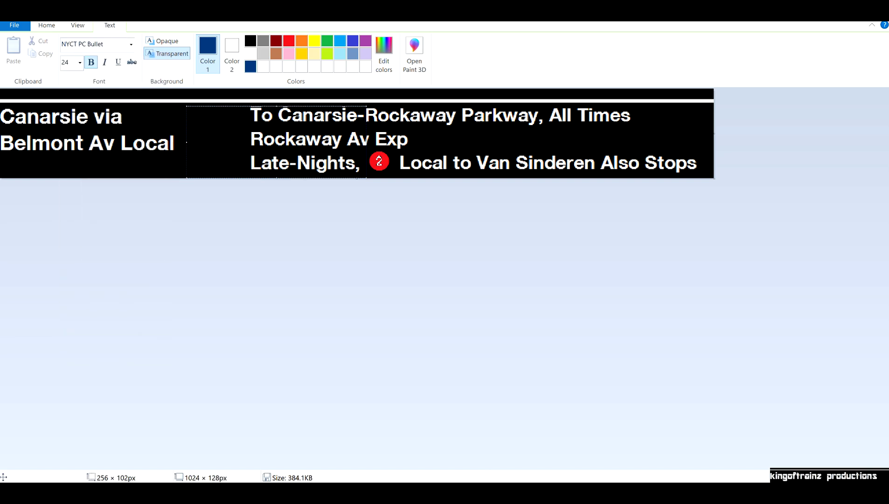
Try the letter A at size 24, clear it, and re-enter it at font size 20
text(A)
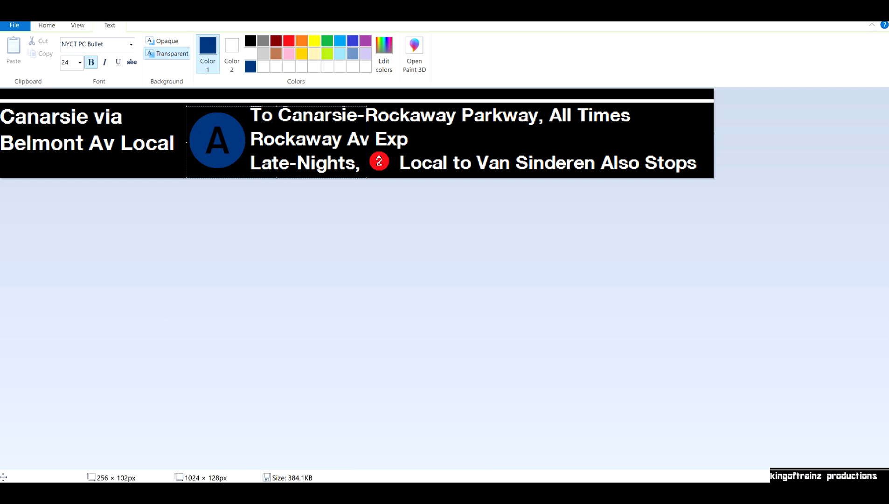
key(BackSpace)
click(80, 63)
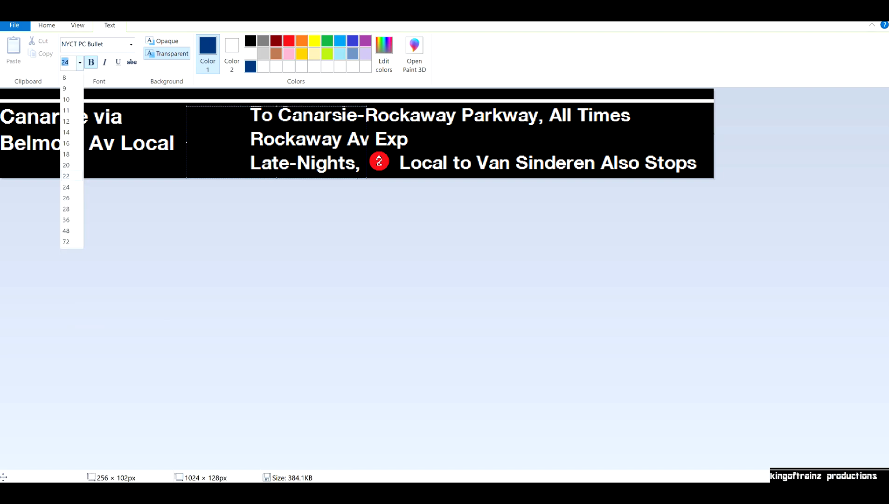
click(71, 164)
text(A)
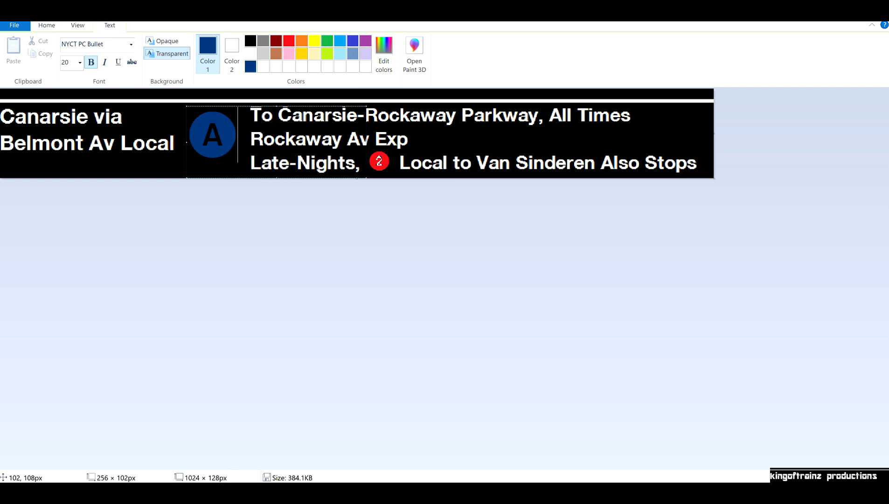
Try shifting the A bullet slightly upward, and discard its text
drag(278, 105, 277, 102)
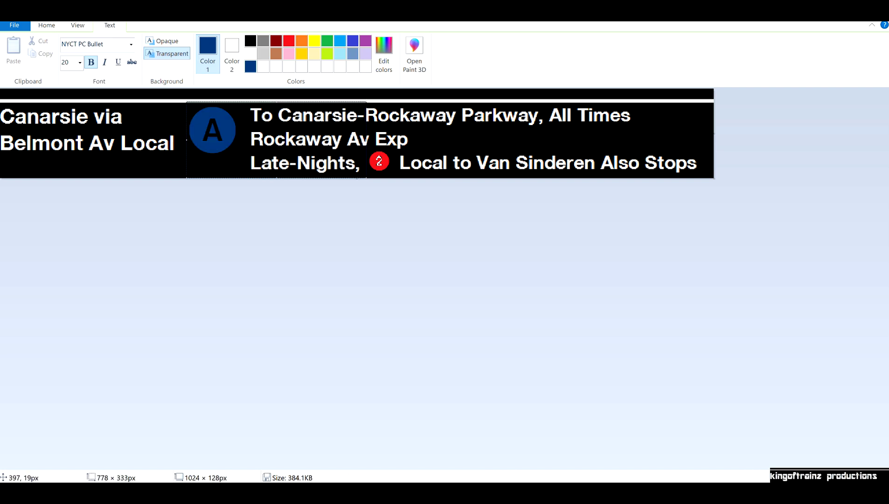
key(ctrl+z)
click(172, 122)
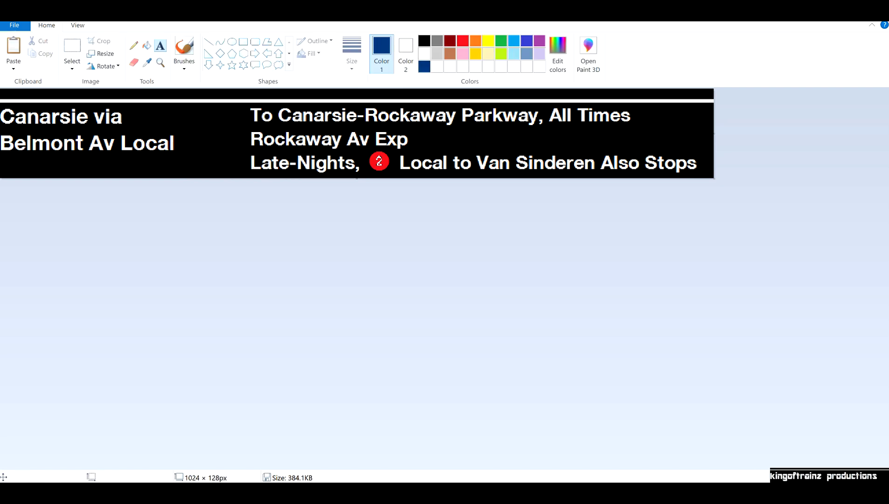
Try cutting a 46 × 54 px white patch into the black area between the texts, and undo it
click(72, 47)
drag(197, 107, 228, 144)
right_click(213, 127)
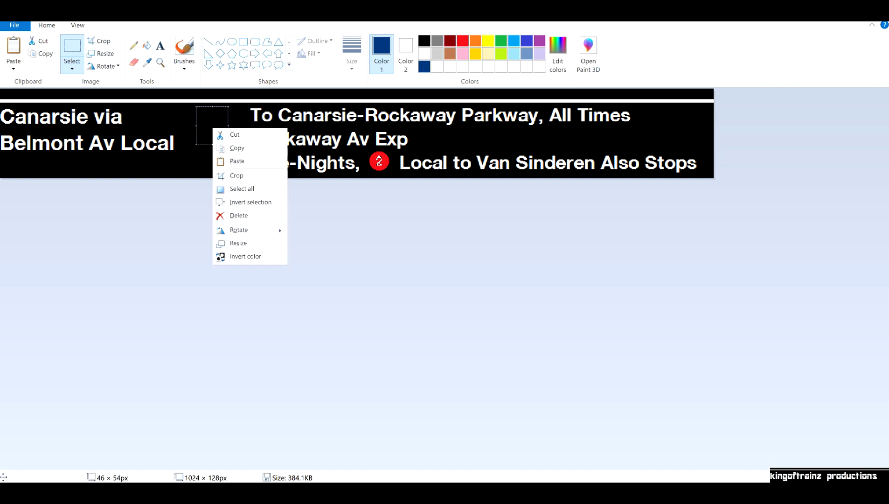
click(227, 134)
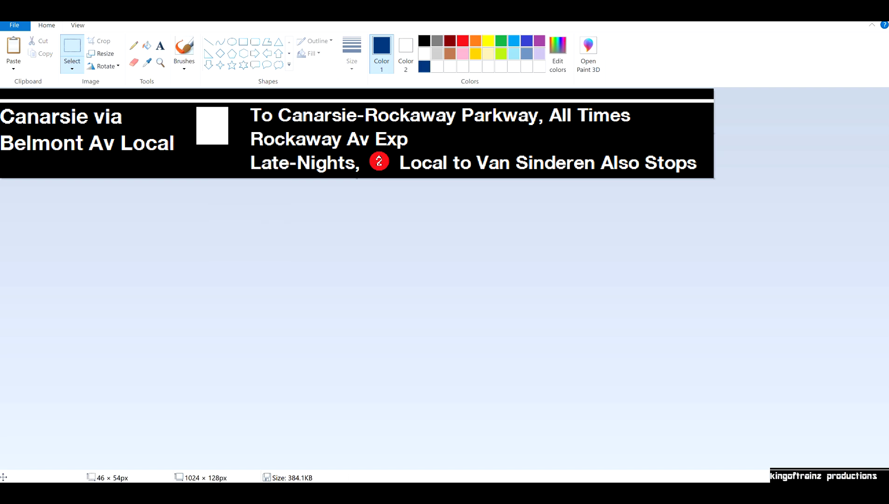
key(ctrl+z)
Cut a small white patch into the black gap between the texts, slightly lower and farther right than before
drag(200, 112, 233, 149)
right_click(222, 133)
click(229, 138)
Try placing a blue A bullet over the white patch, shifted slightly right, and undo it
click(160, 46)
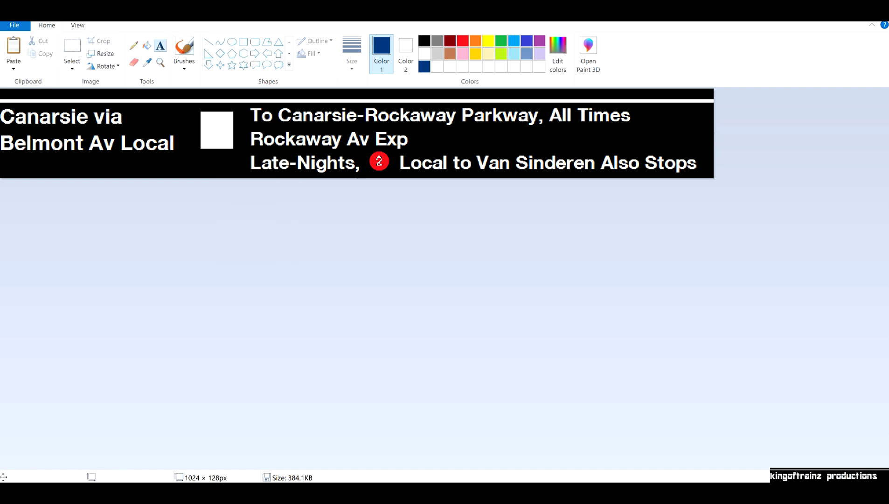
click(188, 111)
text(A)
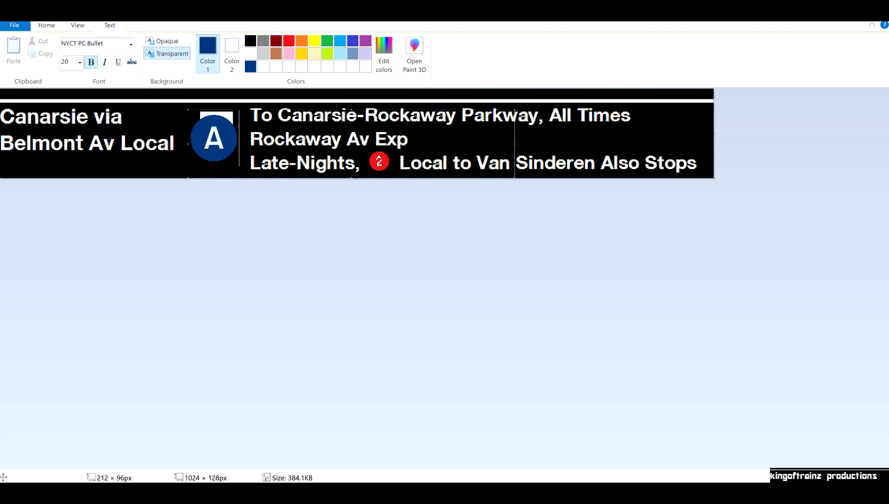
drag(188, 110, 193, 109)
click(354, 108)
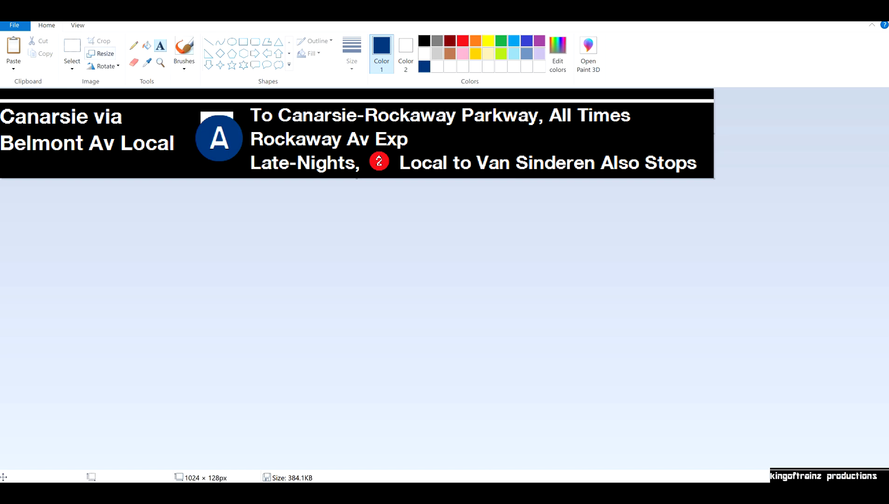
key(ctrl+z)
Try the A bullet in a 162 × 66 px text box over the patch, adjusting its position, and discard it
drag(194, 107, 306, 153)
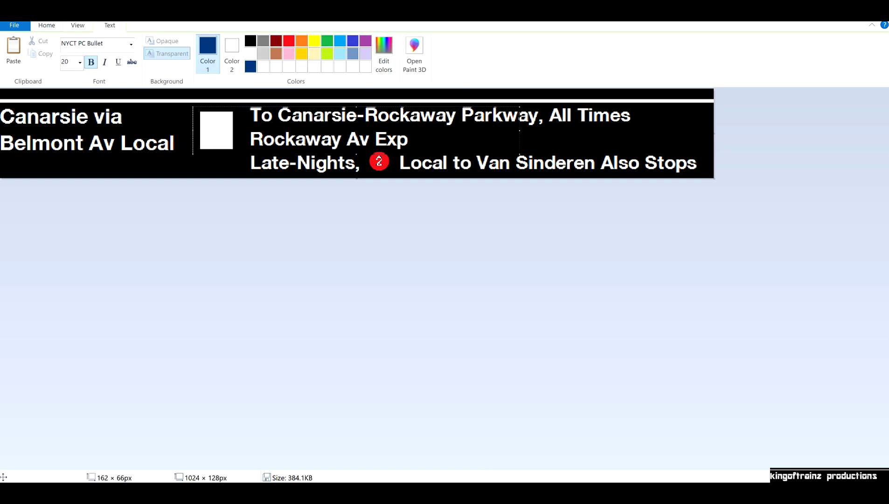
text(a)
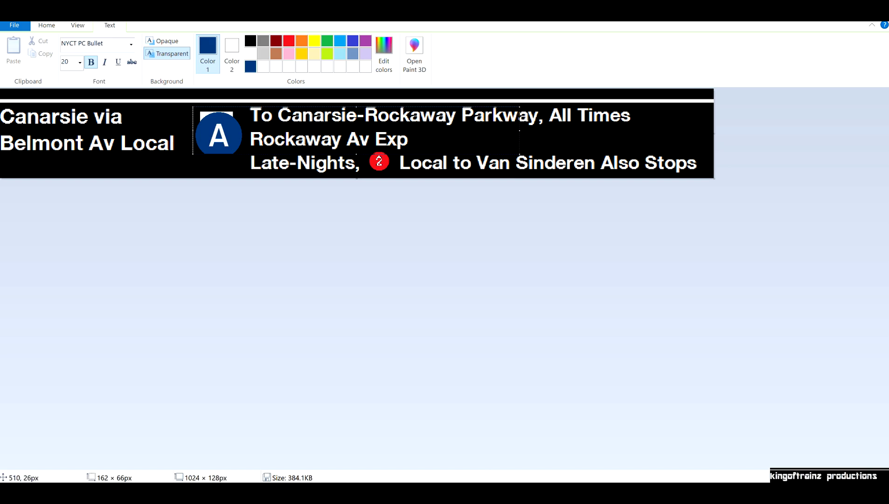
drag(356, 107, 356, 100)
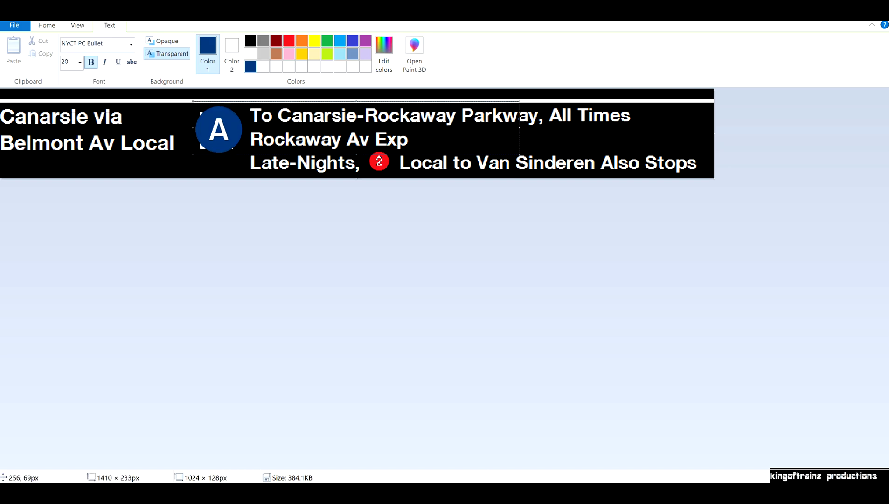
drag(193, 128, 190, 100)
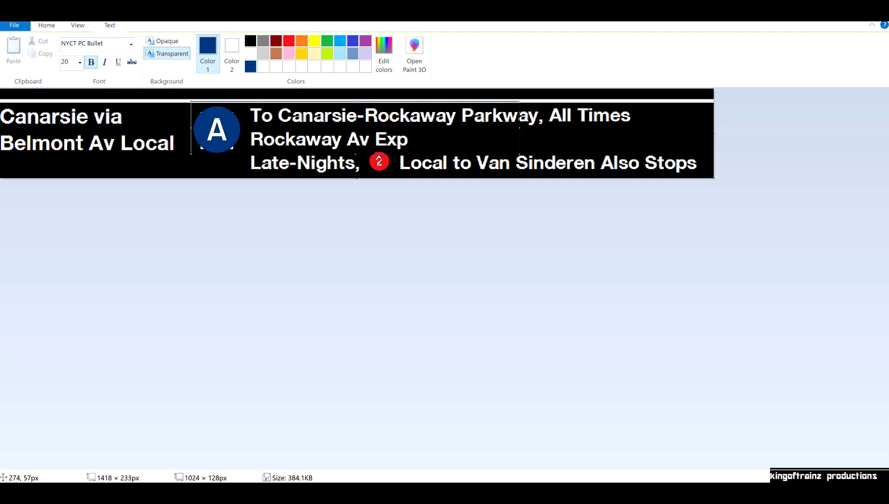
key(BackSpace)
text(A)
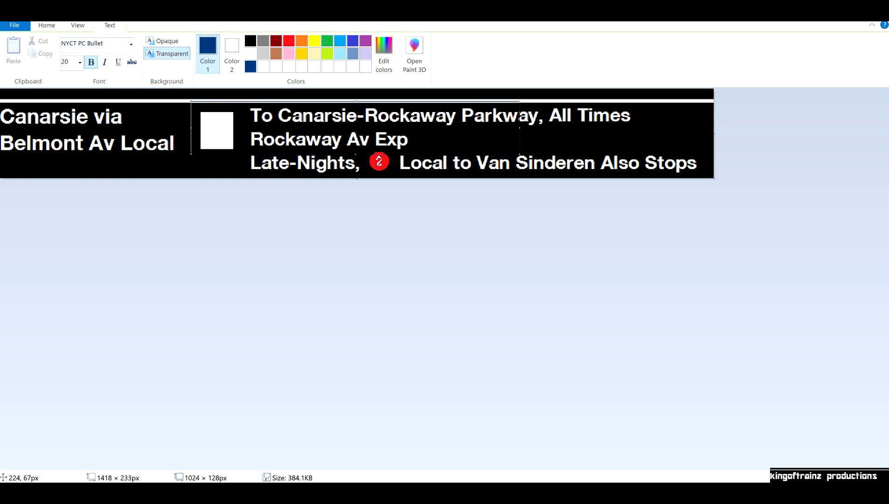
click(160, 141)
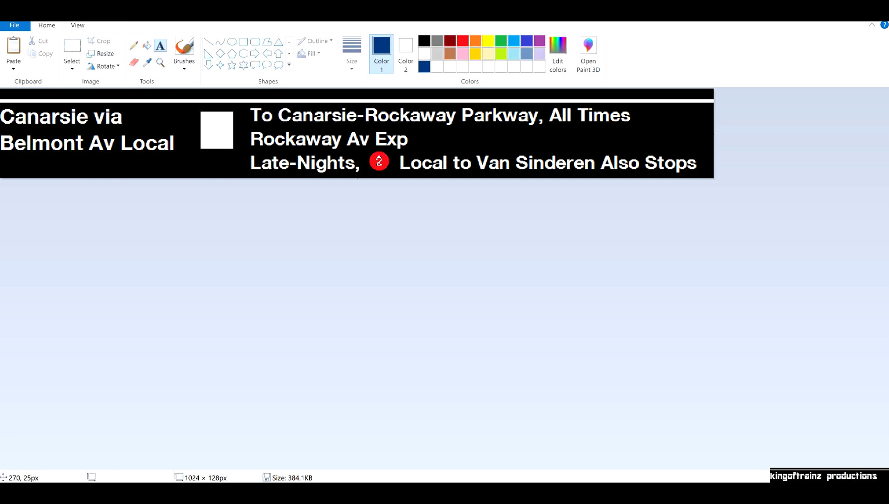
Try a white-lettered blue A bullet over the white patch with small position adjustments, and undo both the bullet and the patch
click(188, 106)
text(A)
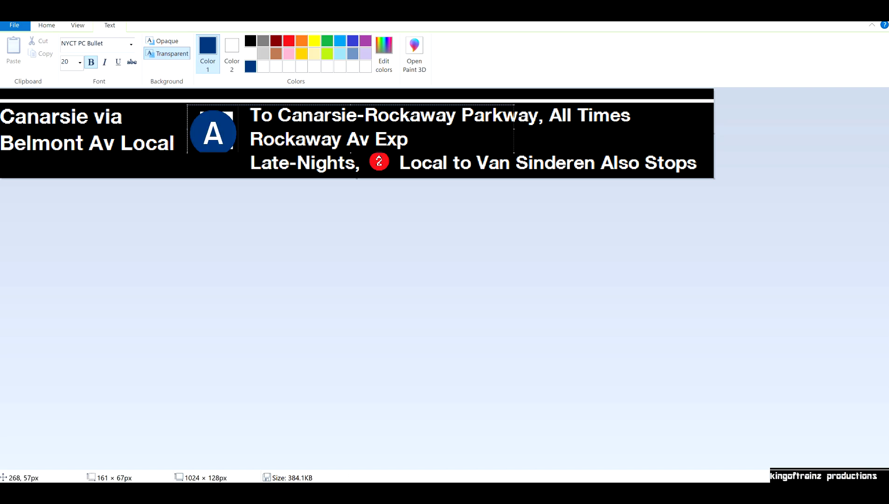
drag(188, 129, 192, 129)
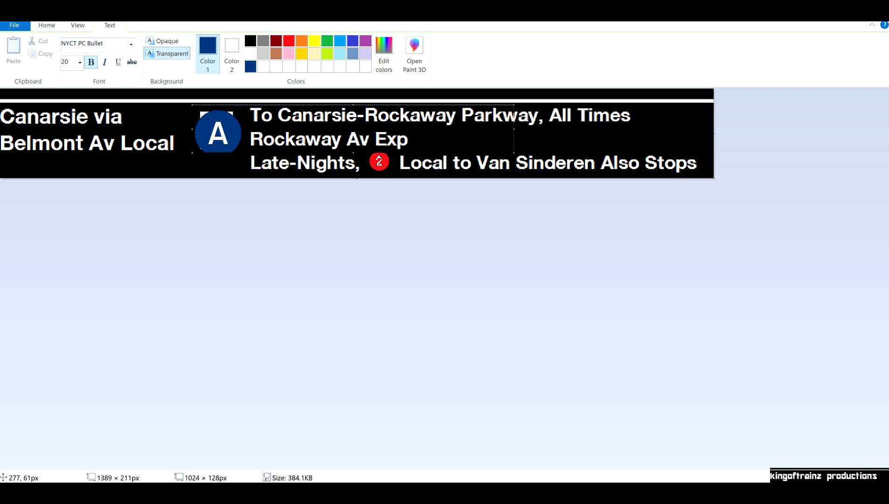
drag(352, 104, 352, 102)
drag(193, 101, 190, 101)
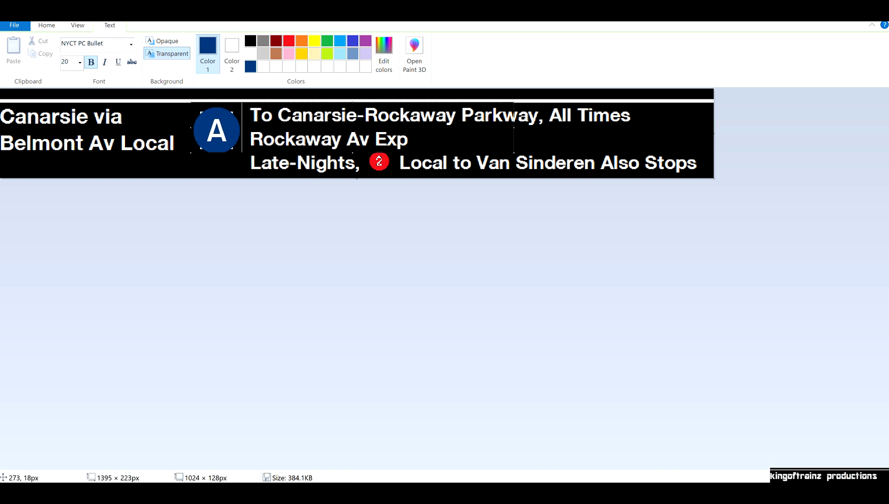
click(159, 130)
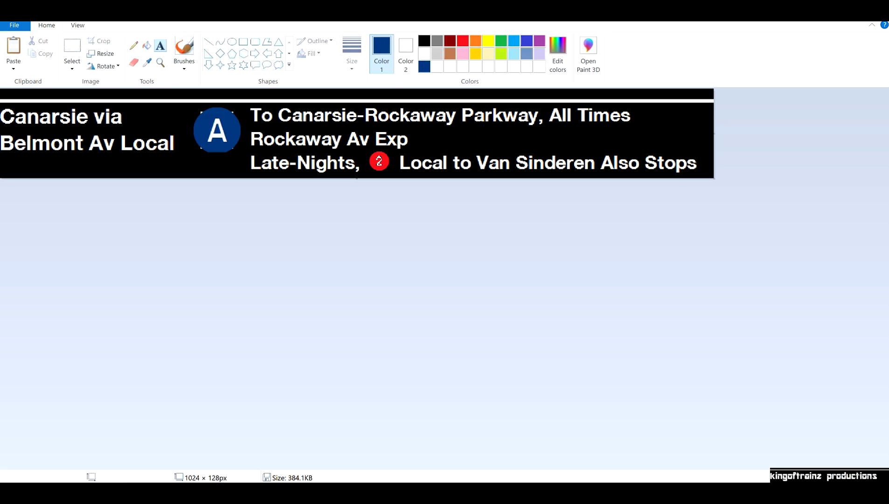
key(ctrl+z)
key(ctrl+z)
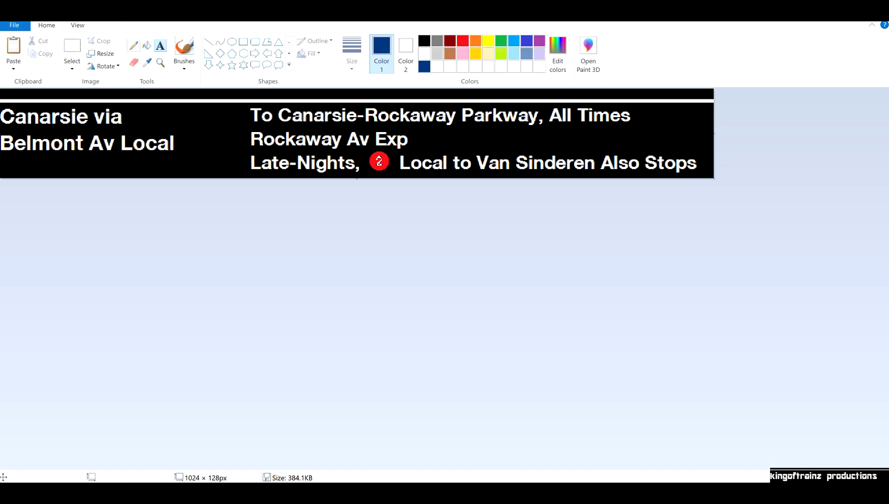
Cut a smaller white patch into the black gap between the texts and place a dark blue A bullet over it
click(73, 46)
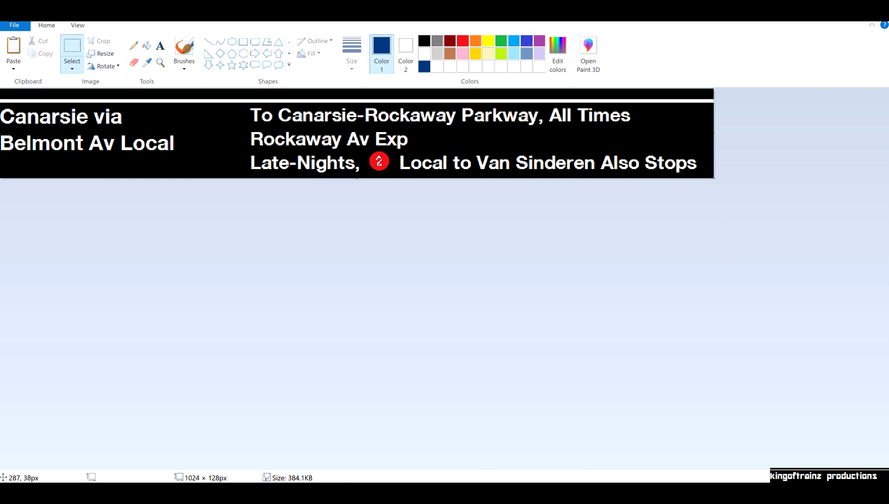
drag(202, 113, 229, 145)
right_click(216, 136)
click(248, 264)
click(160, 45)
drag(191, 102, 274, 156)
text(A)
click(142, 132)
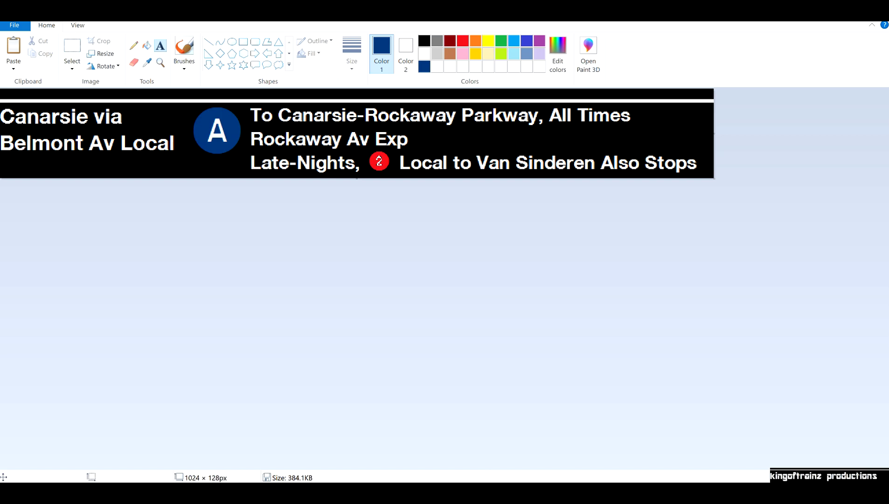
Delete the 671 × 105 px text block beginning "To Canarsie-Rockaway Parkway" and fill the cleared area with the sign's black
click(72, 47)
drag(246, 104, 716, 179)
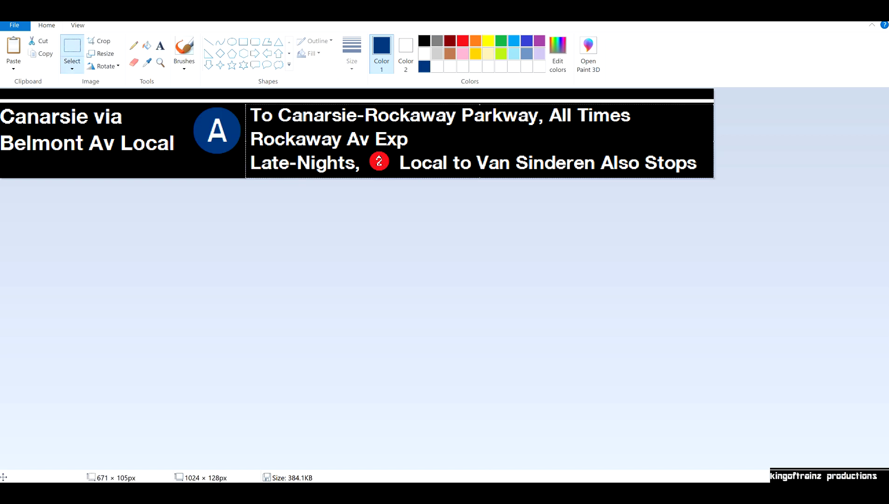
right_click(569, 124)
click(602, 212)
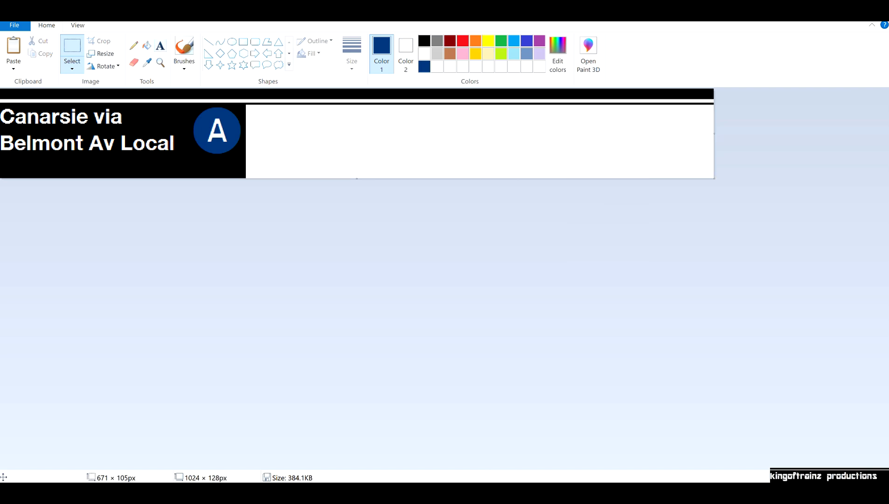
click(147, 62)
click(177, 122)
click(318, 127)
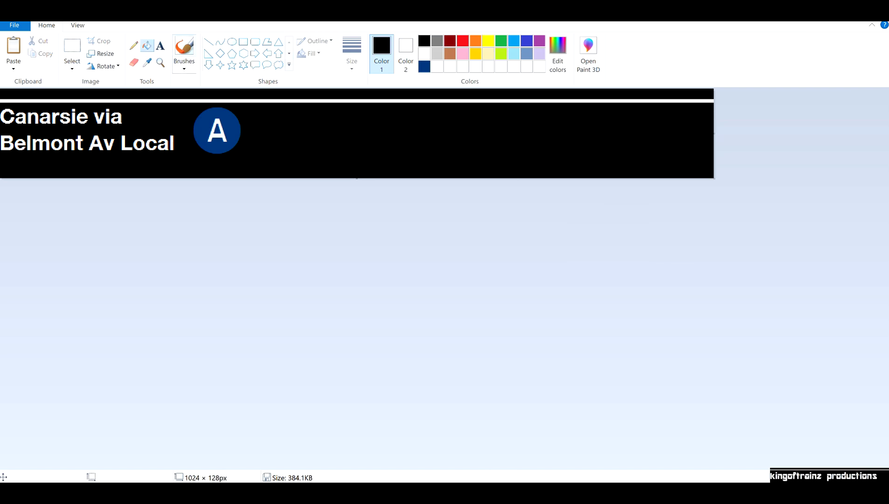
Create a 667 × 105 px text box beside the A bullet, using white Viner Hand ITC at size 9
click(160, 45)
click(424, 53)
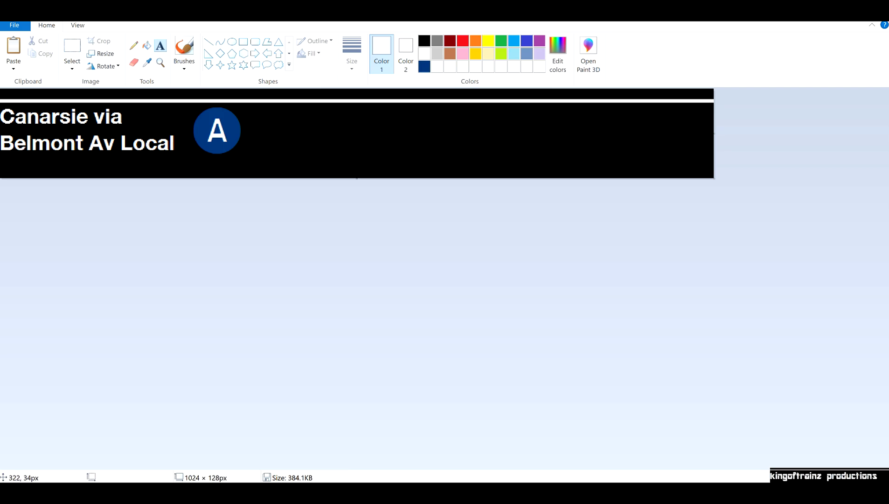
drag(250, 106, 714, 178)
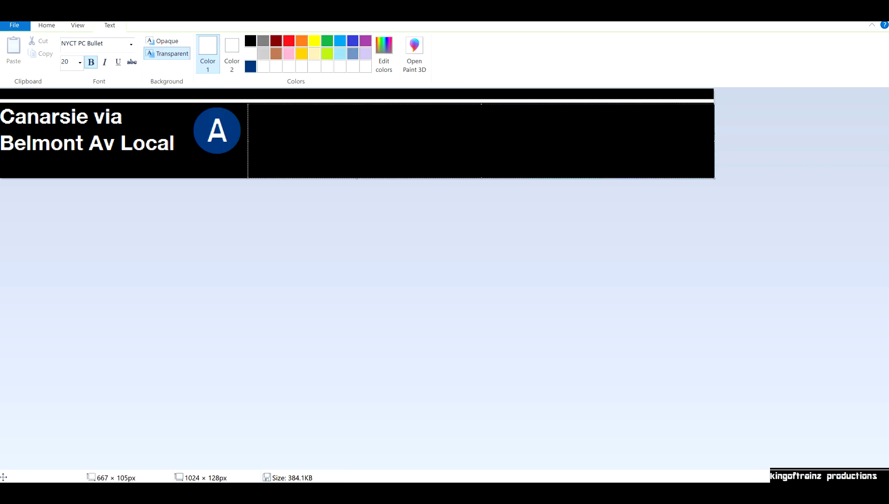
click(80, 62)
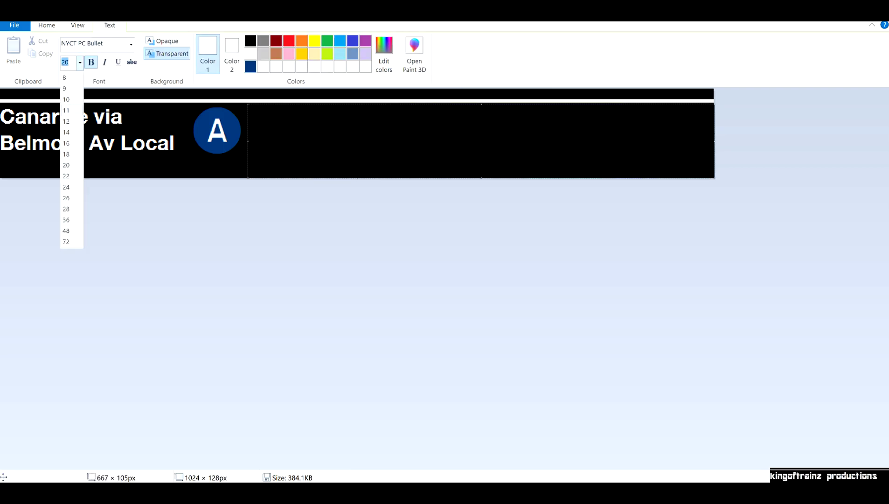
click(68, 88)
click(131, 45)
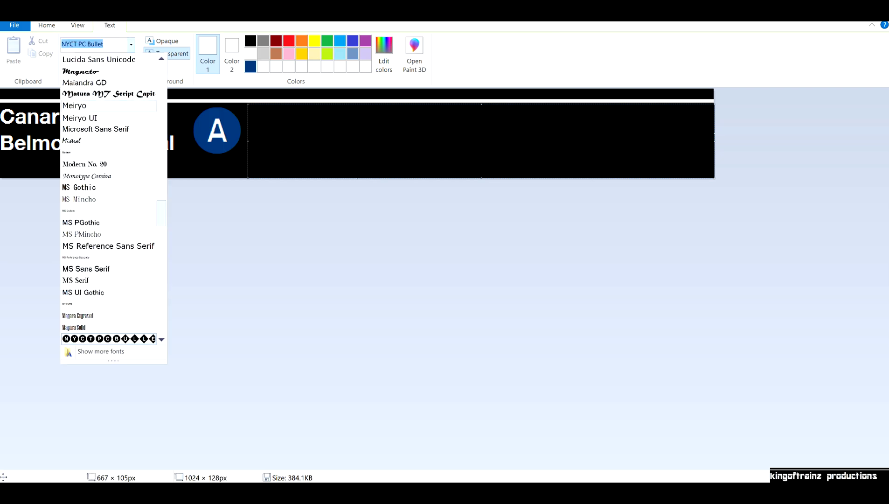
scroll(112, 200, down, 15)
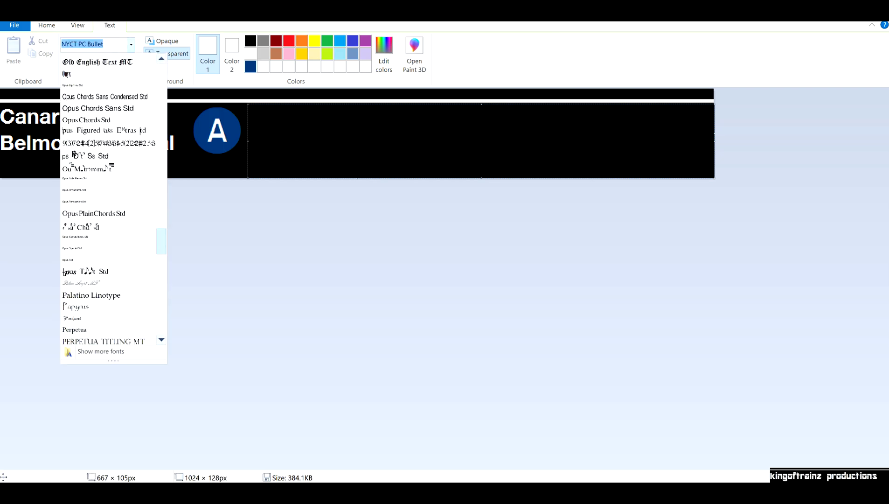
scroll(112, 201, down, 13)
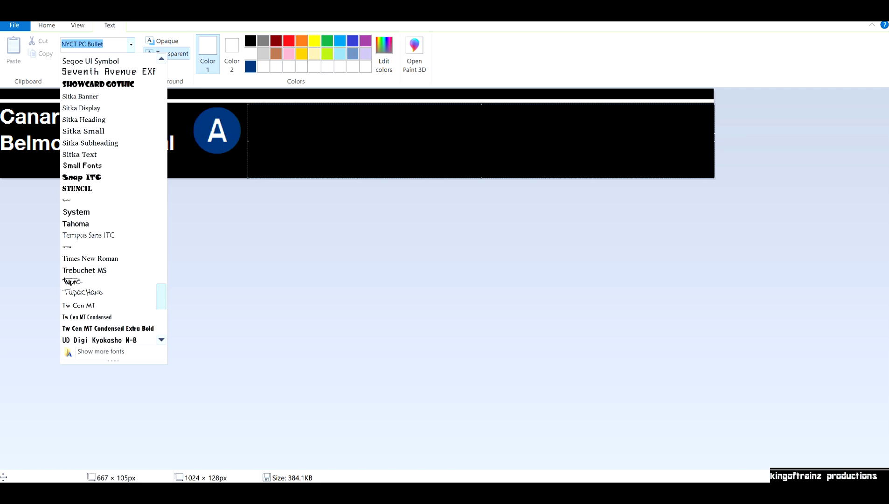
scroll(112, 201, down, 14)
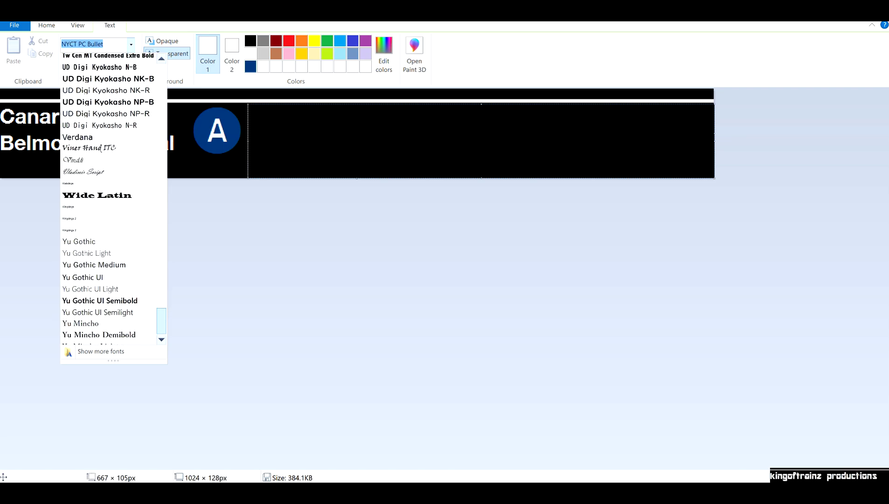
click(89, 148)
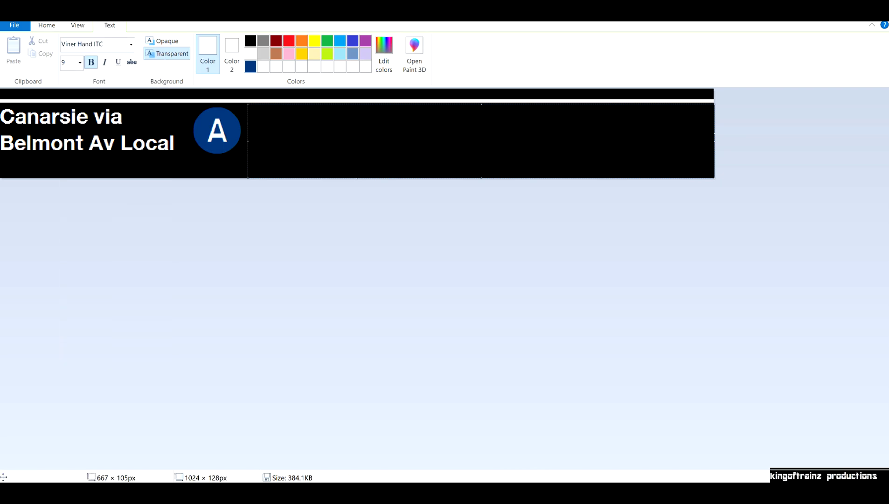
Enter "To Brighton Road, All Times" as the first line beside the A bullet and place the text
text(To Brighton Road)
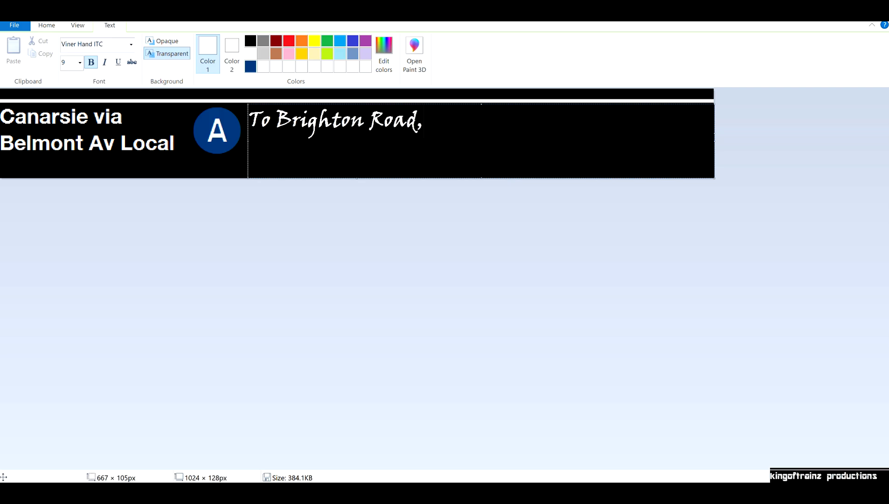
text(, All T)
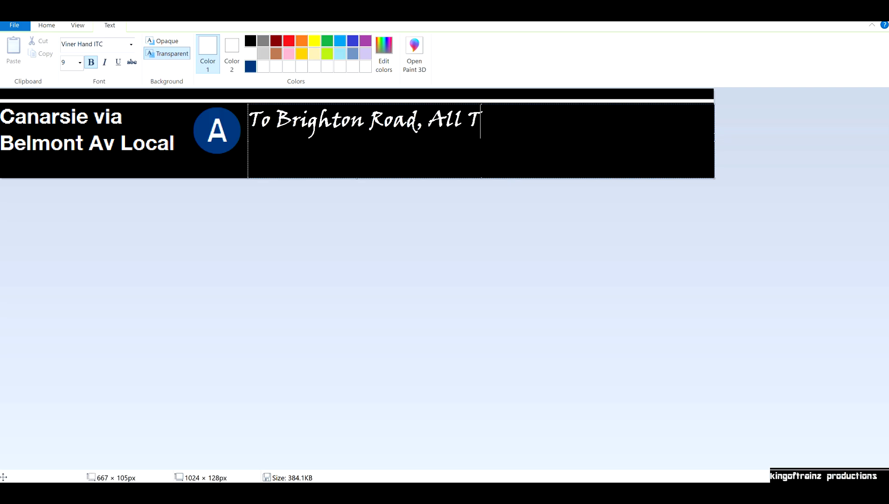
text(imes)
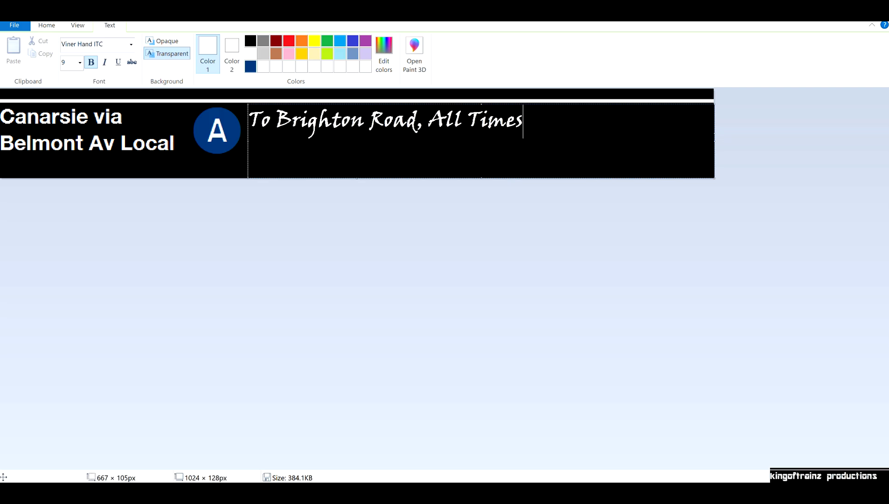
click(162, 144)
Add the line "Late-Nights via Local" in a 669 × 64 px text box under the Brighton Road line
drag(247, 134, 713, 178)
text(Late)
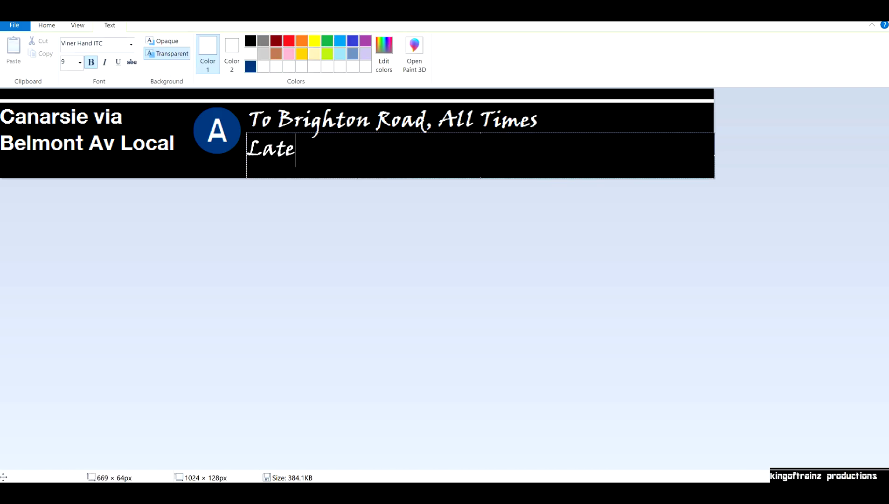
text(-Nights)
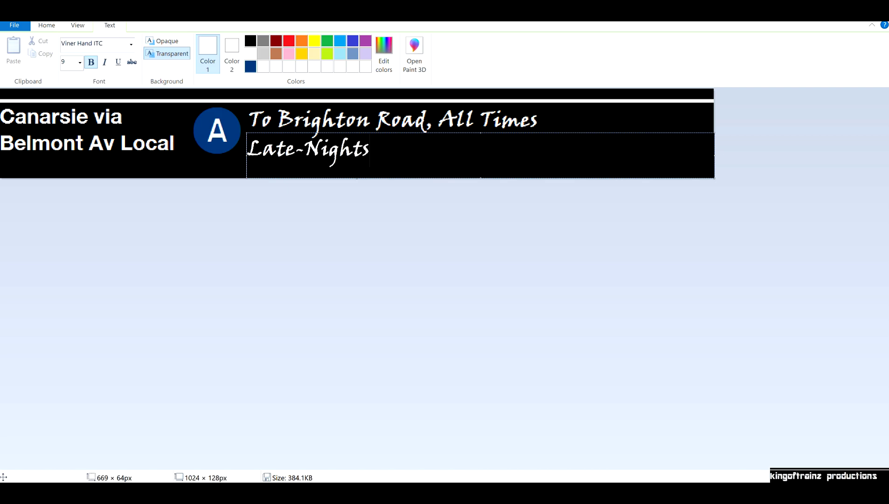
text( via)
key(ctrl+z)
key(ctrl+y)
text(Local)
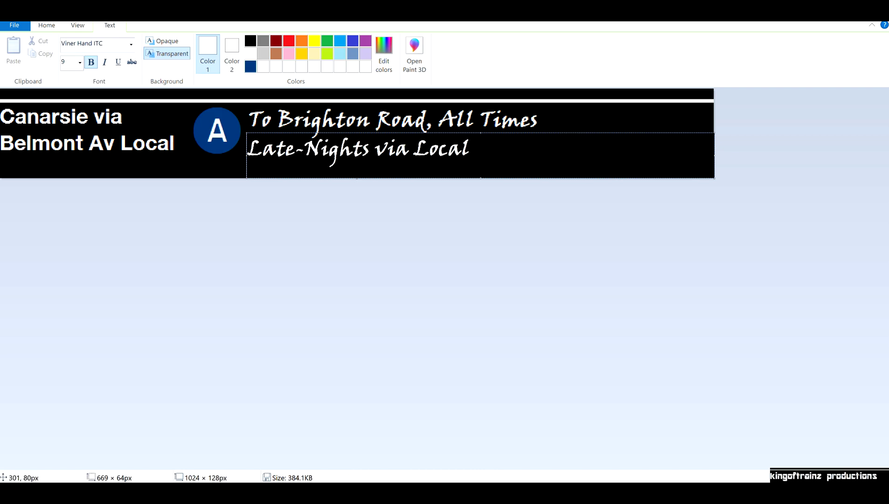
click(237, 141)
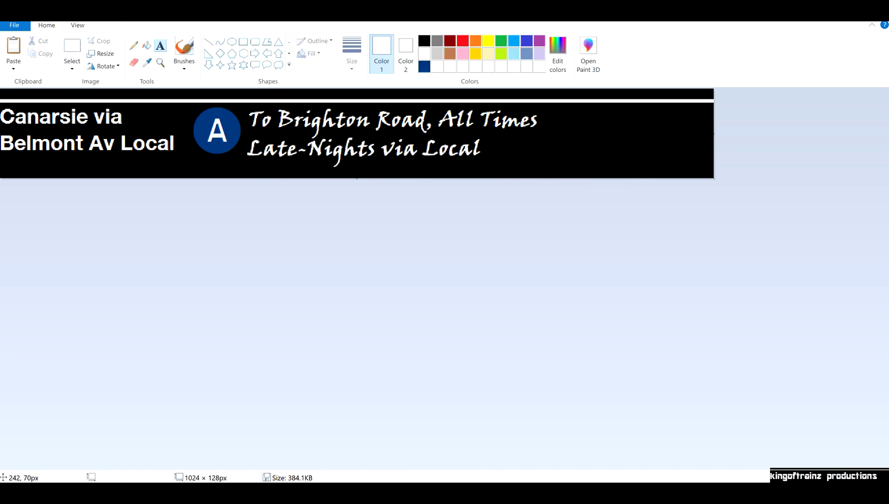
Delete the 252 × 76 px area holding "Canarsie via Belmont Av Local" and fill it with the sign's black
click(72, 47)
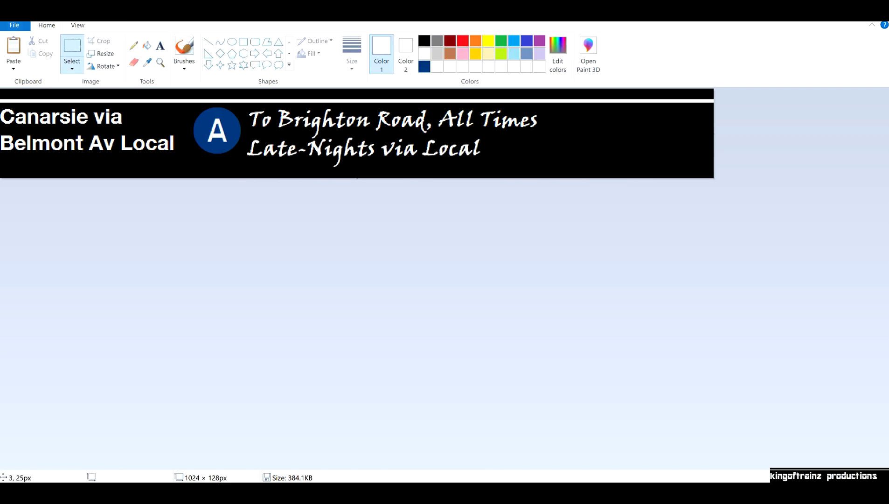
drag(0, 104, 177, 157)
right_click(149, 137)
click(176, 225)
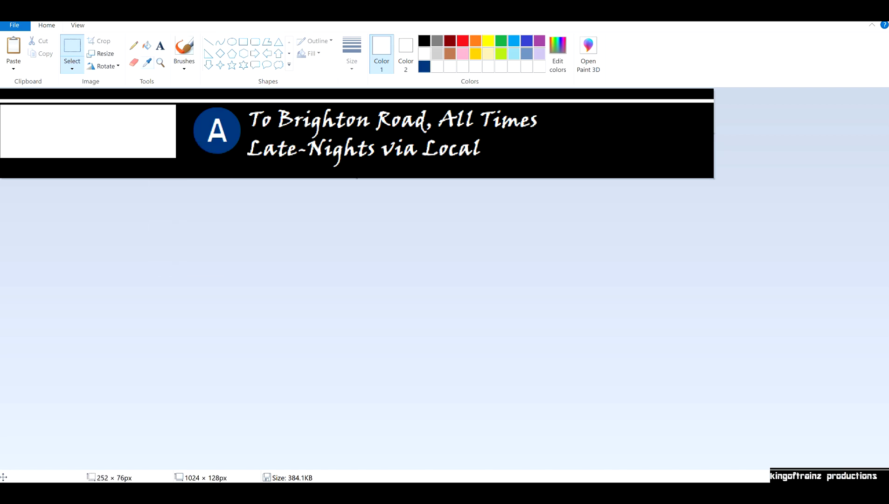
click(148, 62)
click(183, 150)
click(114, 144)
Add "The Bronx" in white in a 264 × 104 px text box in the cleared area before the A bullet
click(160, 45)
click(424, 53)
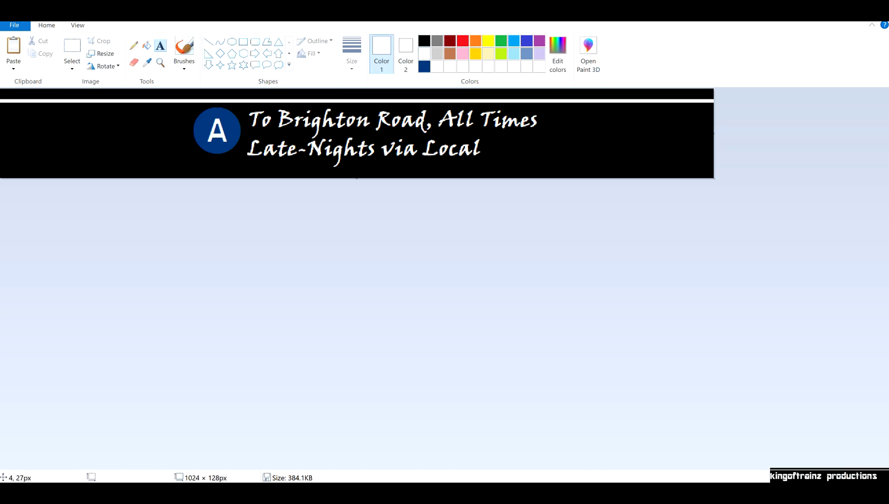
drag(1, 106, 186, 178)
text(T)
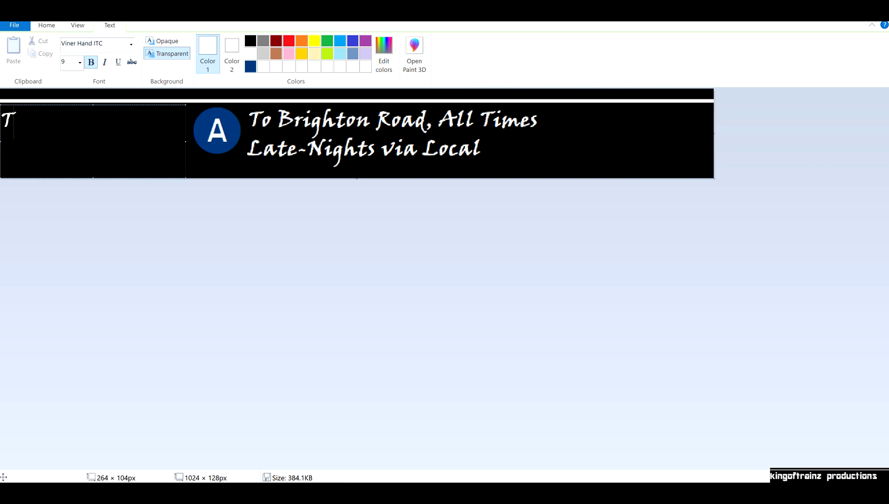
text(he Bronx)
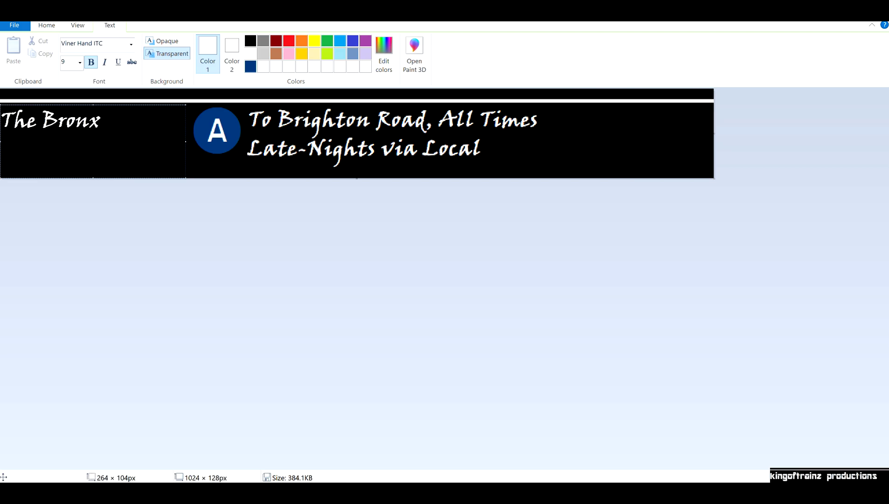
click(147, 104)
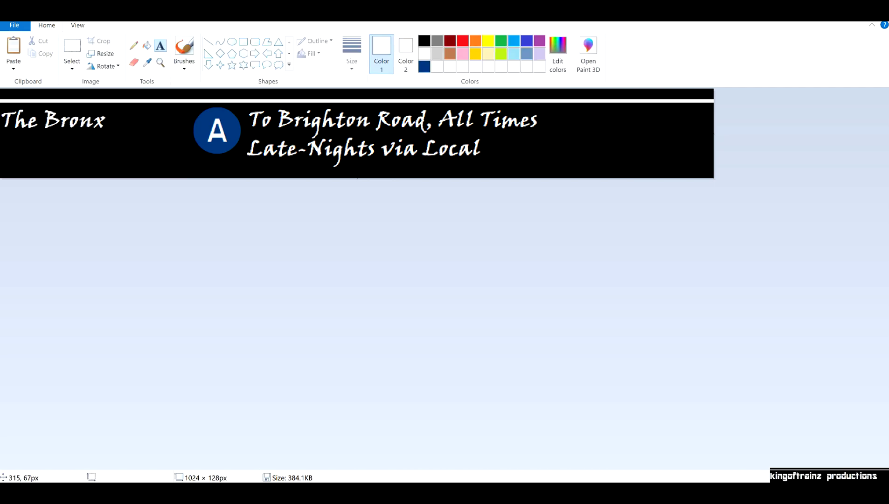
Try adding "via Elmhurst Av" in a 252 × 63 px text box under "The Bronx", and undo it
drag(2, 134, 179, 178)
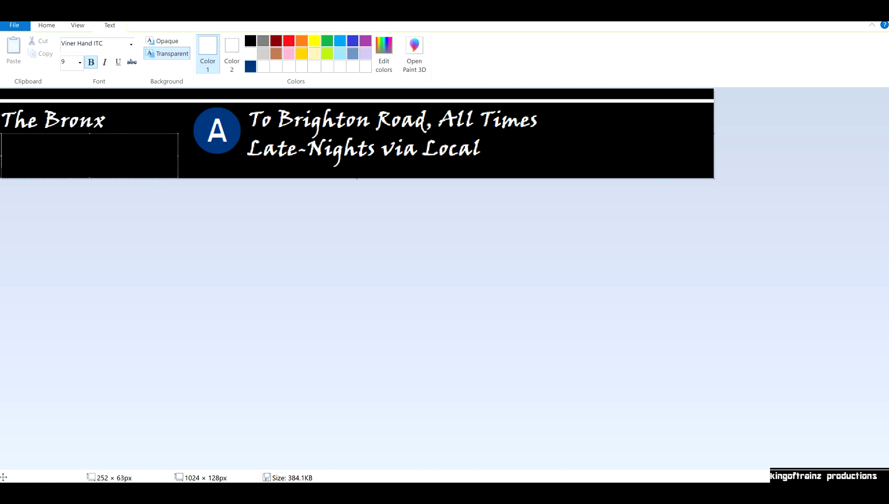
text(via)
text(Elmhurs)
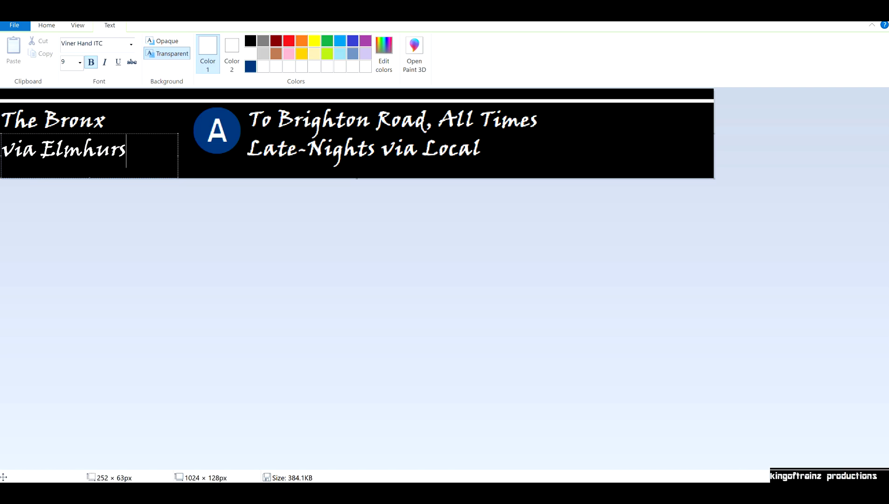
text(t Av)
click(397, 146)
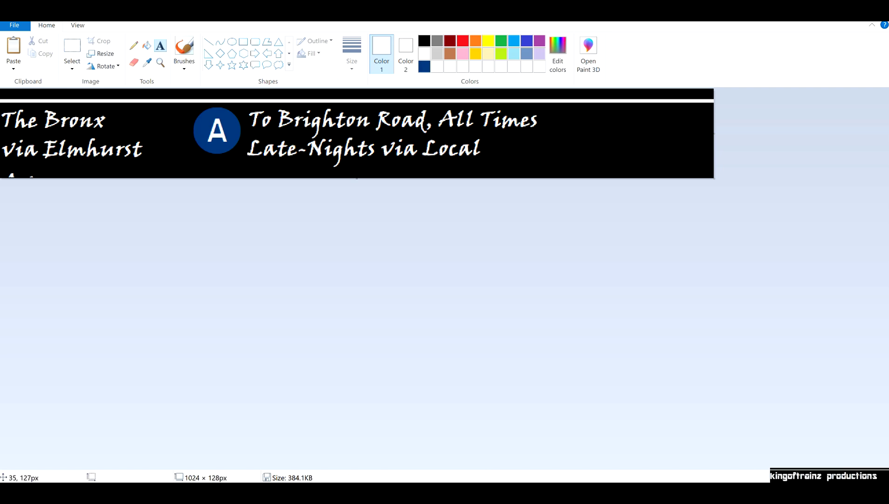
key(ctrl+z)
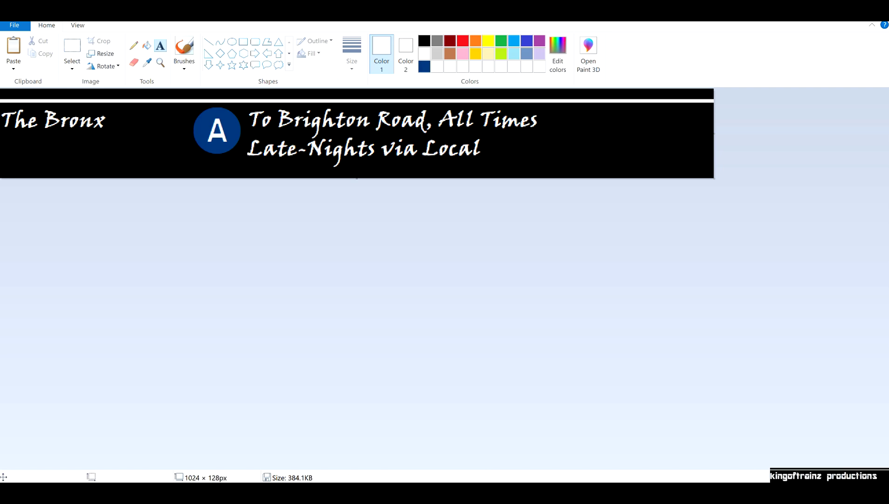
Add the line "via Elmhurst Av" in a 627 × 67 px text box under "The Bronx"
drag(1, 131, 438, 178)
text(via Elmhurst Av)
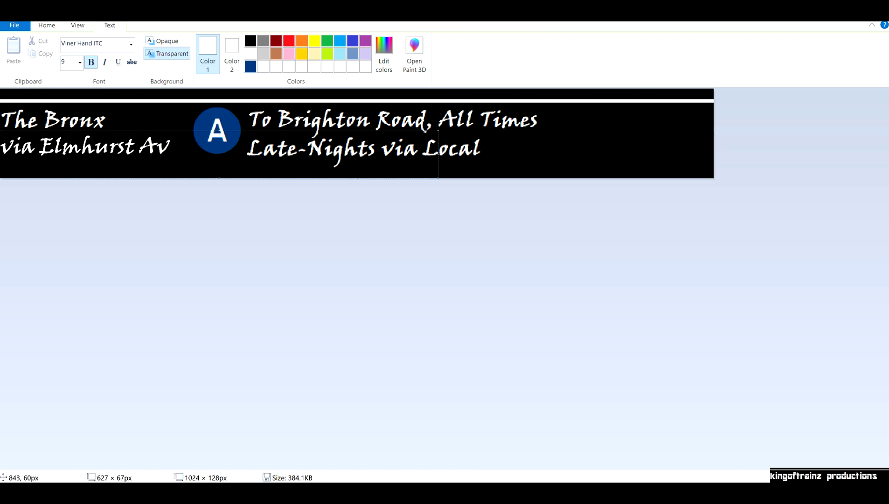
click(587, 131)
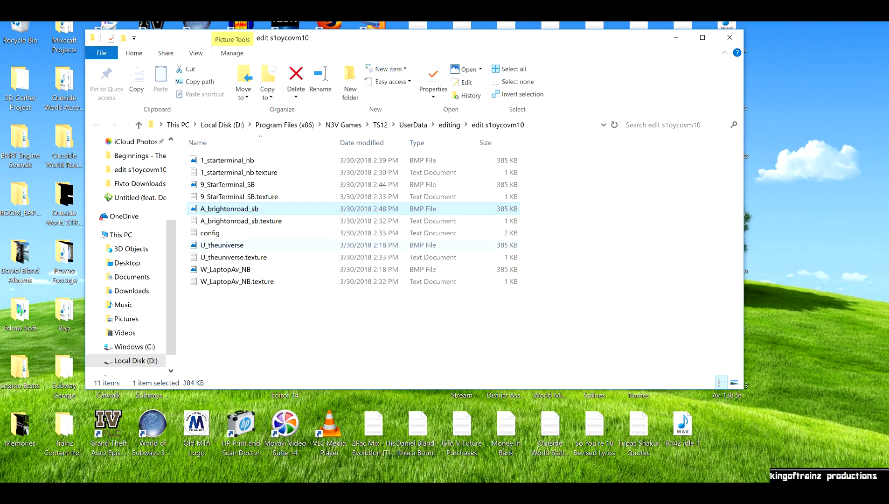
Open the U_theuniverse BMP image for editing from the edit s1oycovm10 folder
click(234, 246)
right_click(235, 245)
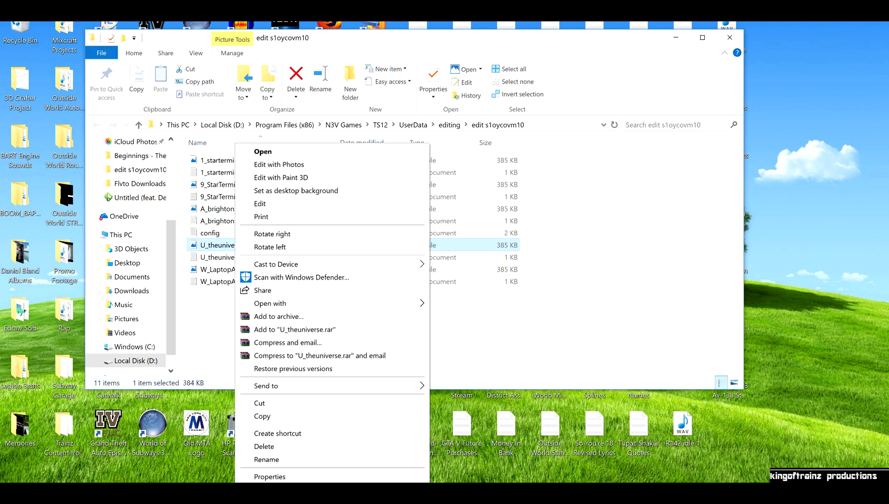
click(260, 204)
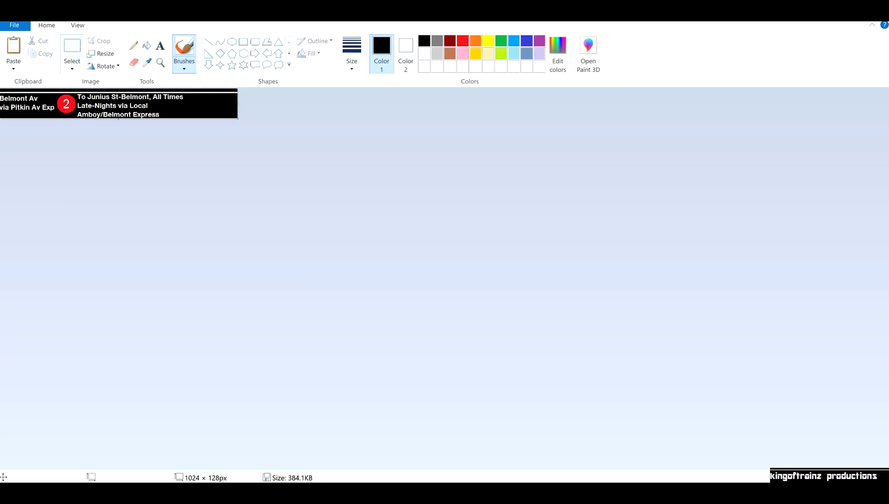
Delete the 89 × 88 px area holding the red 2 bullet and fill it with black
click(78, 26)
click(14, 54)
click(14, 54)
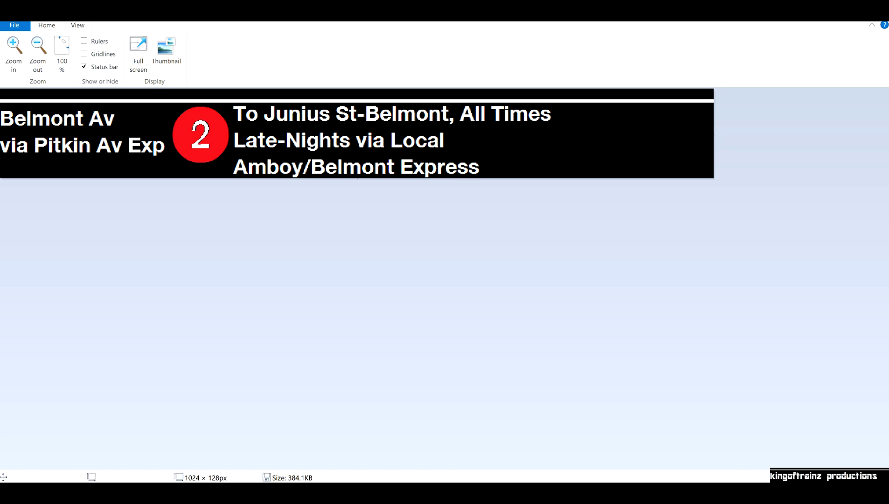
click(46, 25)
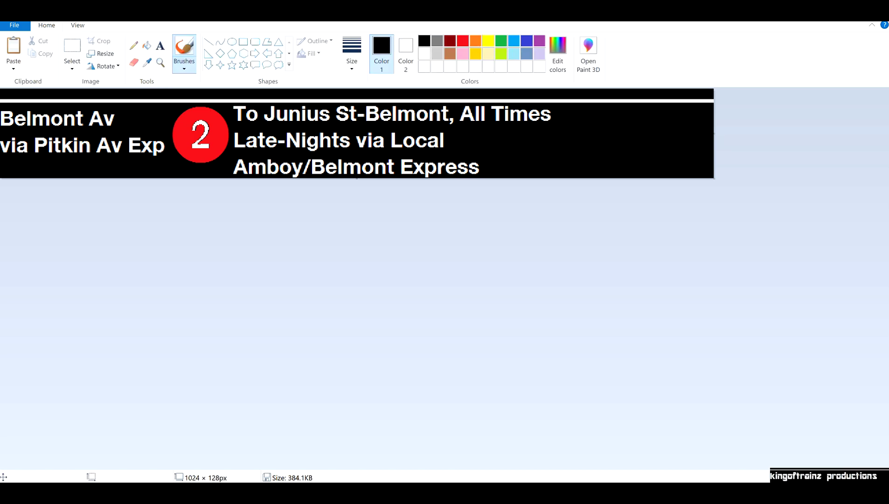
click(72, 45)
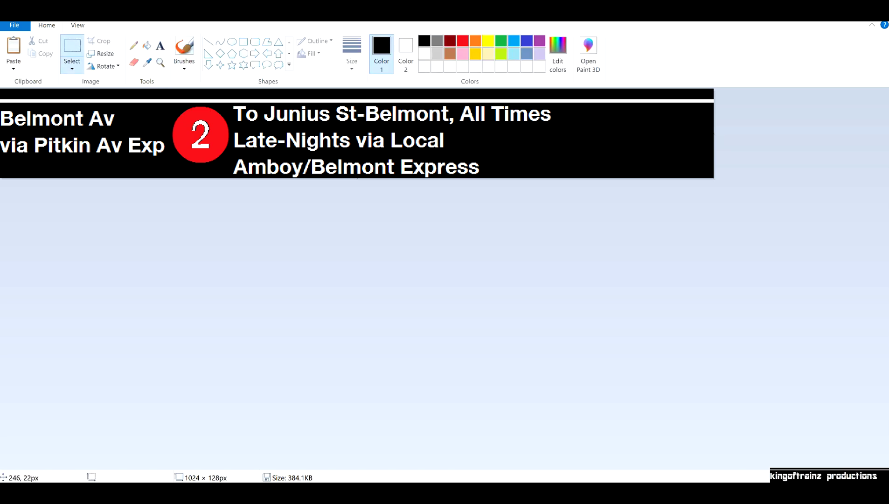
drag(170, 104, 231, 166)
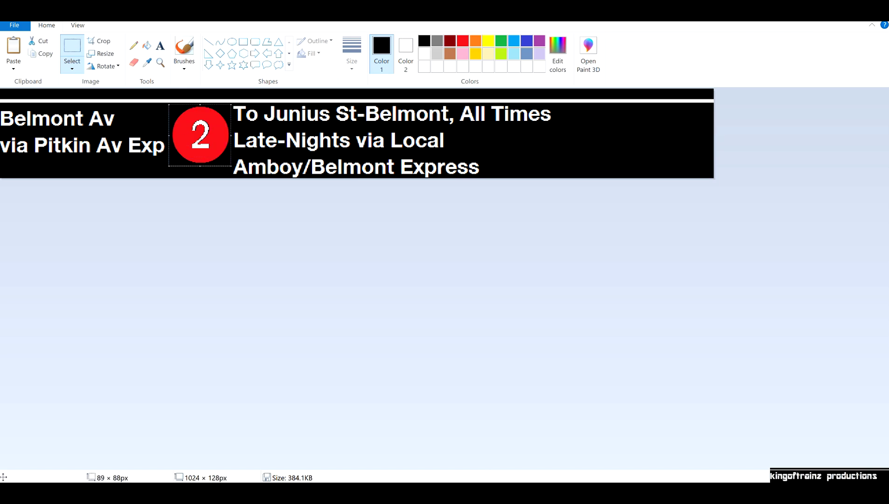
right_click(198, 130)
click(220, 214)
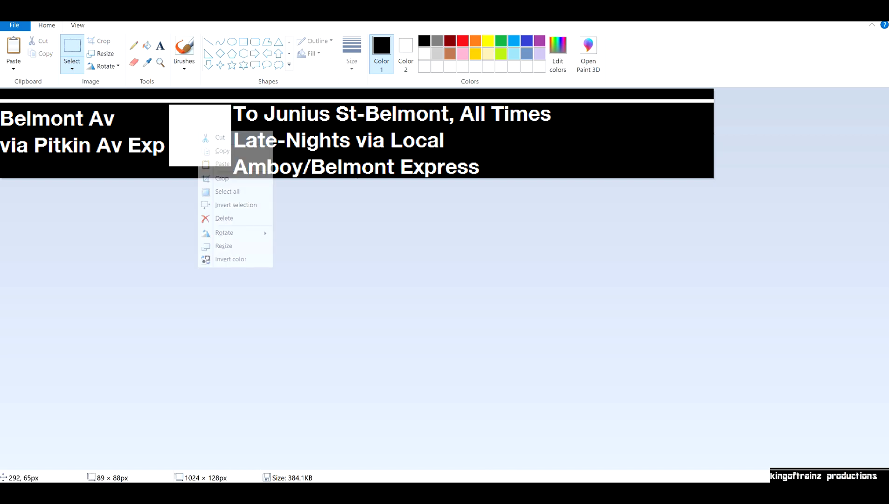
click(147, 45)
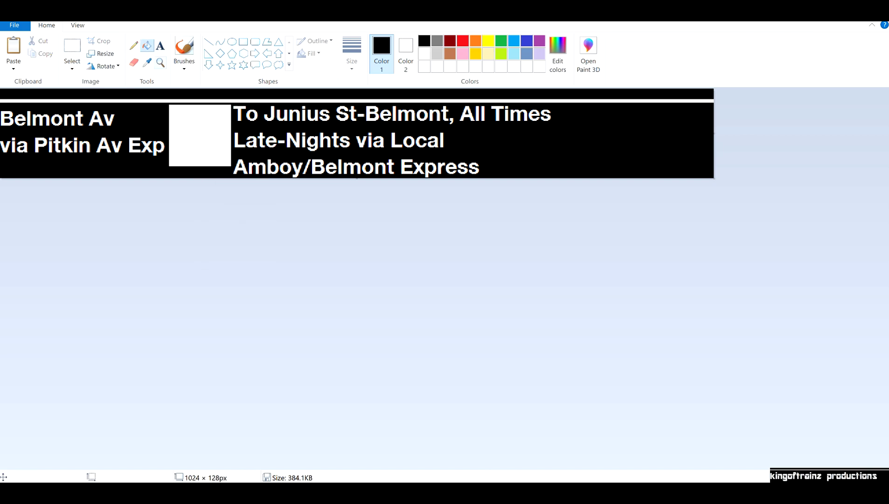
click(197, 133)
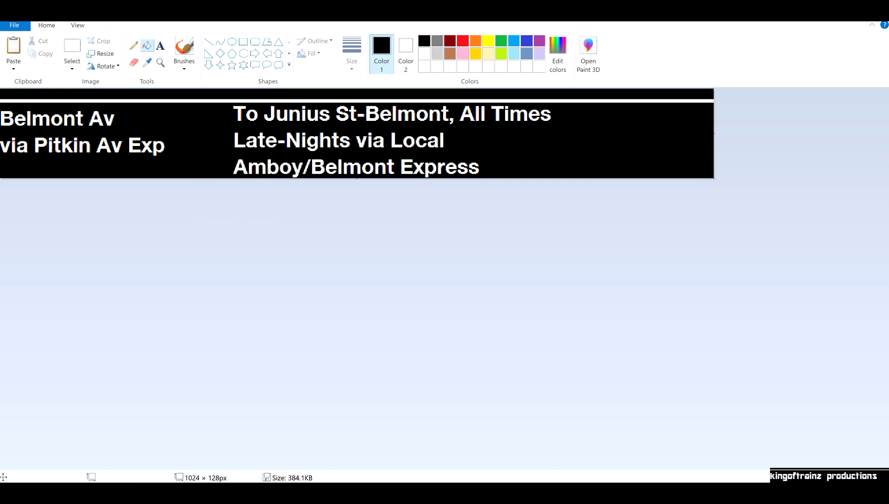
Add a white U bullet in NYCT PC Bullet at size 20 in a 305 × 102 px text box where the 2 bullet was
click(425, 54)
click(160, 45)
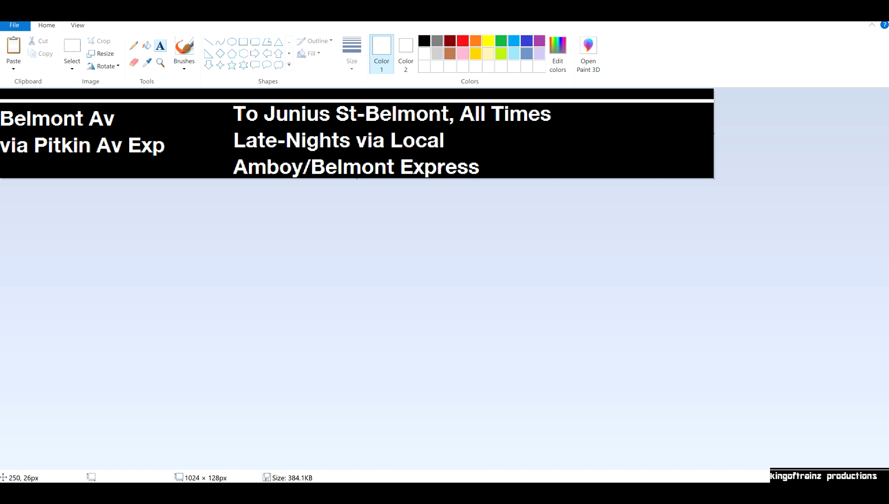
drag(174, 106, 386, 178)
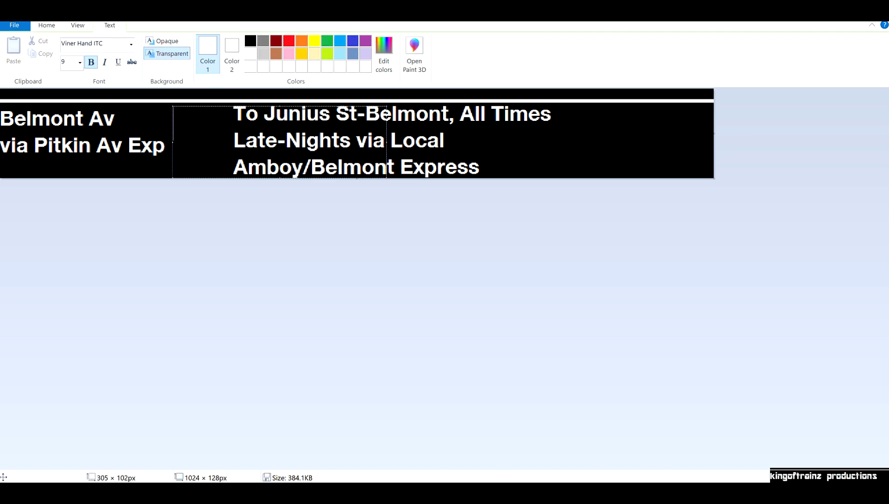
click(88, 44)
click(131, 44)
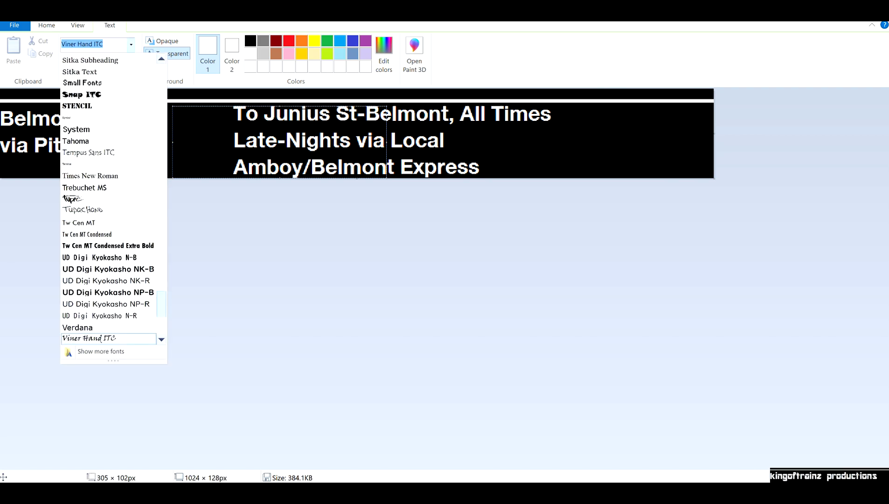
scroll(75, 237, up, 20)
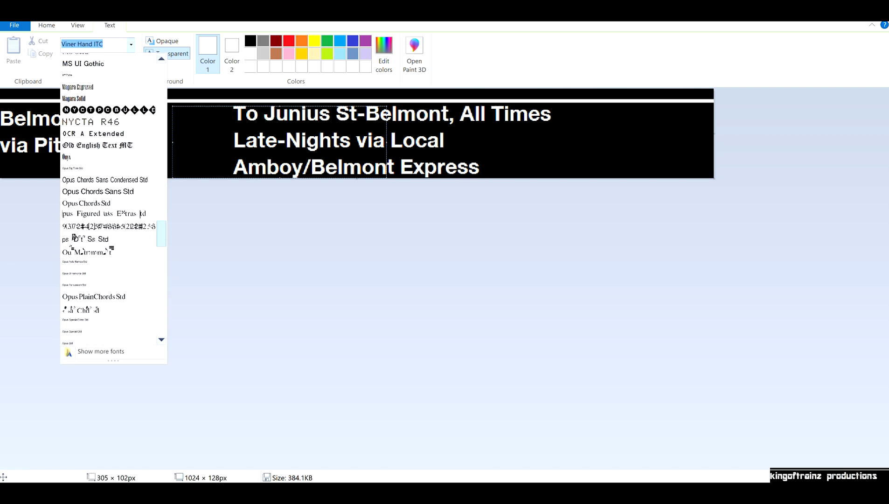
scroll(108, 186, up, 1)
click(108, 137)
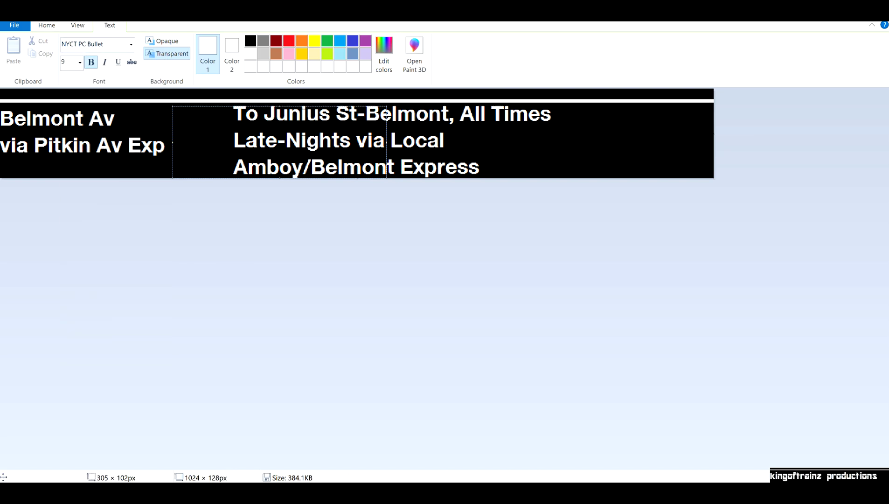
key(Tab)
key(alt+Down)
text(20)
key(Return)
text(u)
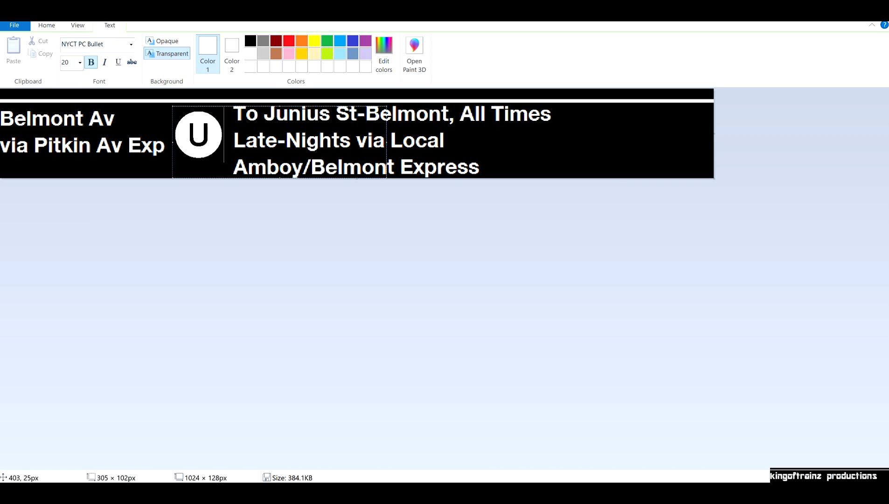
Raise the U bullet's text box to just below the white line and recolour the bullet blue-gray
drag(281, 107, 173, 100)
drag(276, 100, 276, 102)
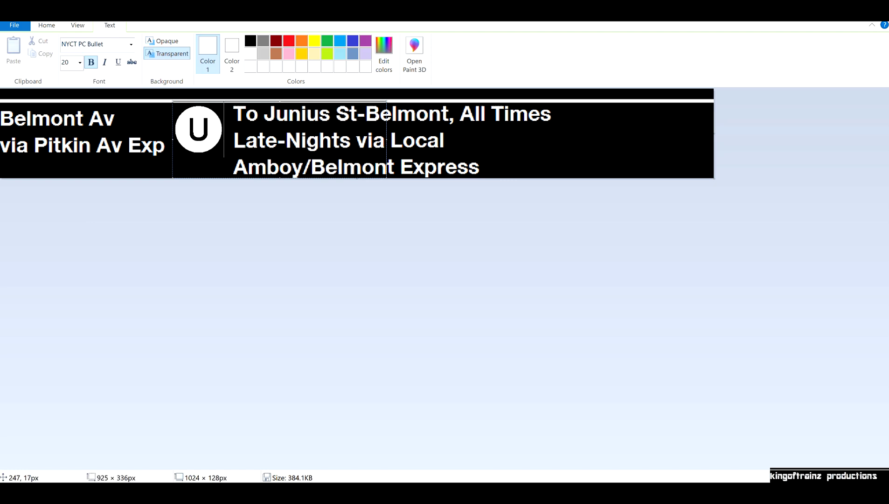
key(ctrl+a)
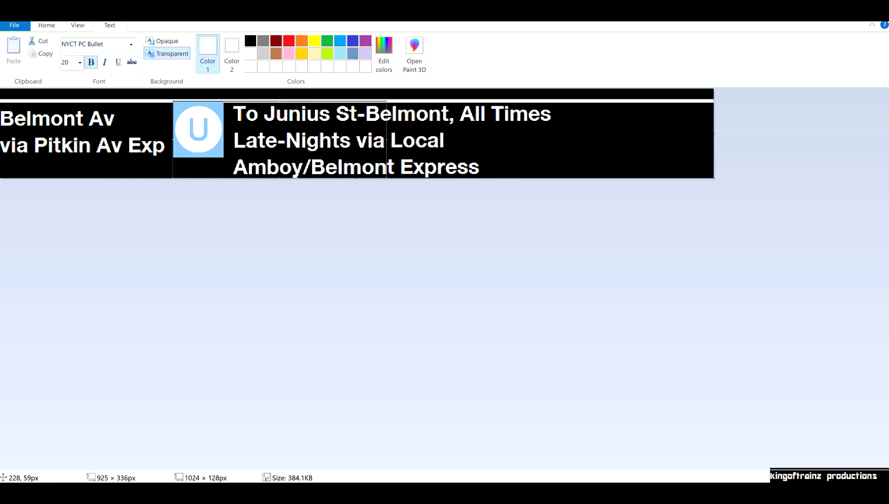
click(276, 53)
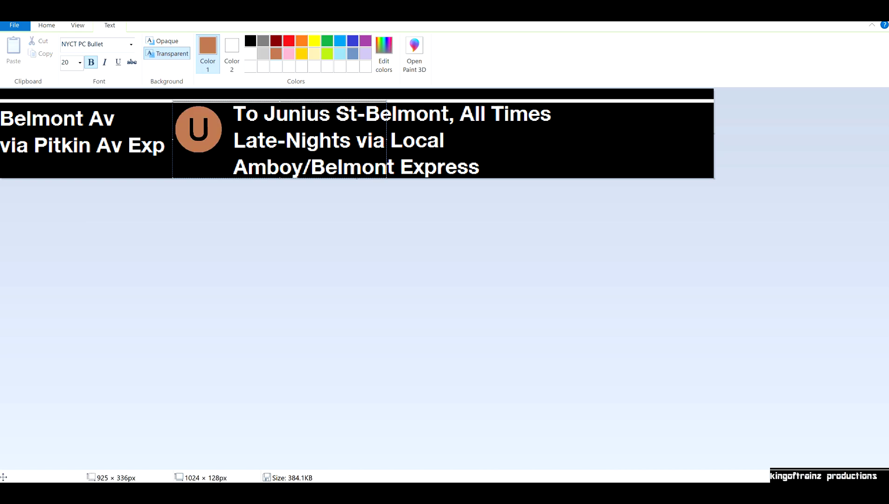
click(327, 53)
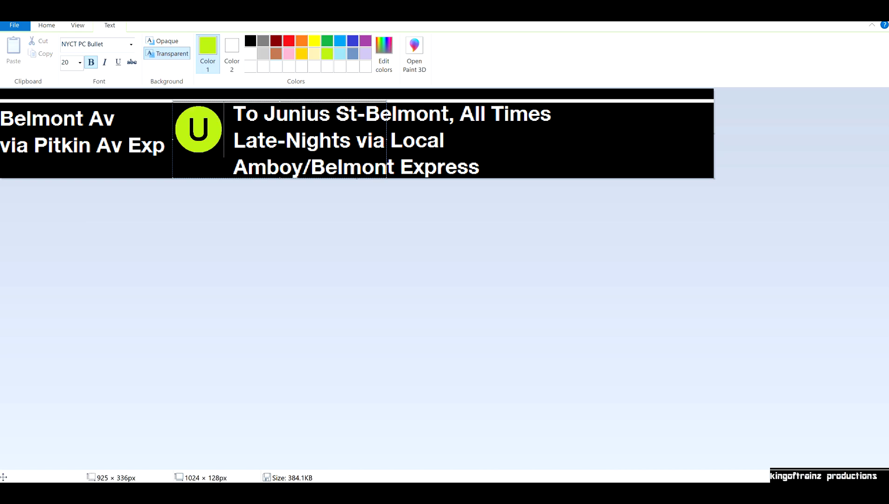
click(353, 53)
click(223, 130)
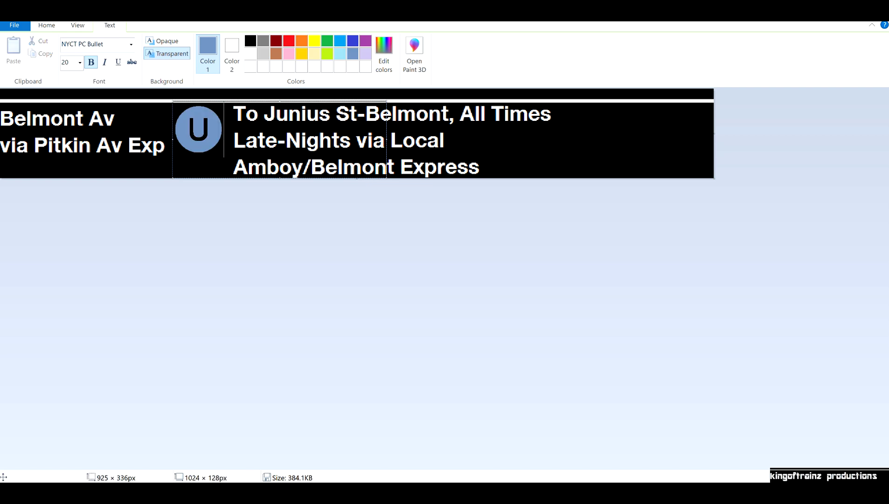
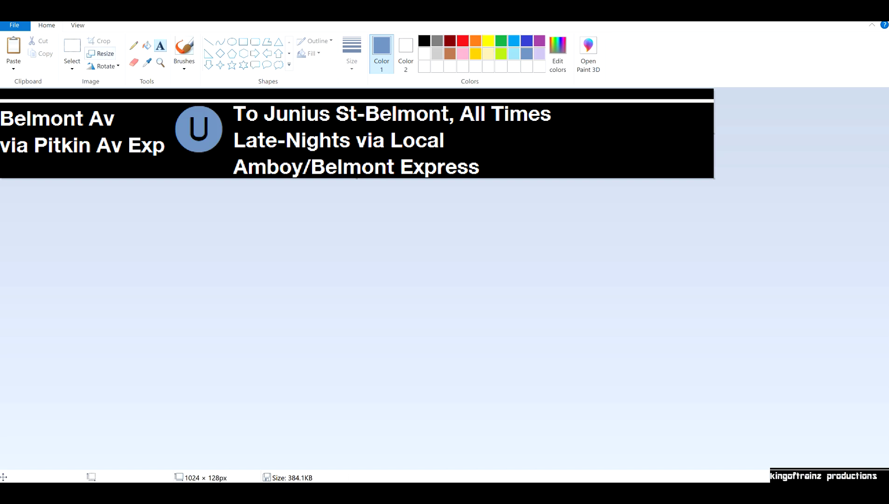
Delete the 485 × 106 px area holding the three Junius St-Belmont lines and fill it with the sign's black
click(72, 46)
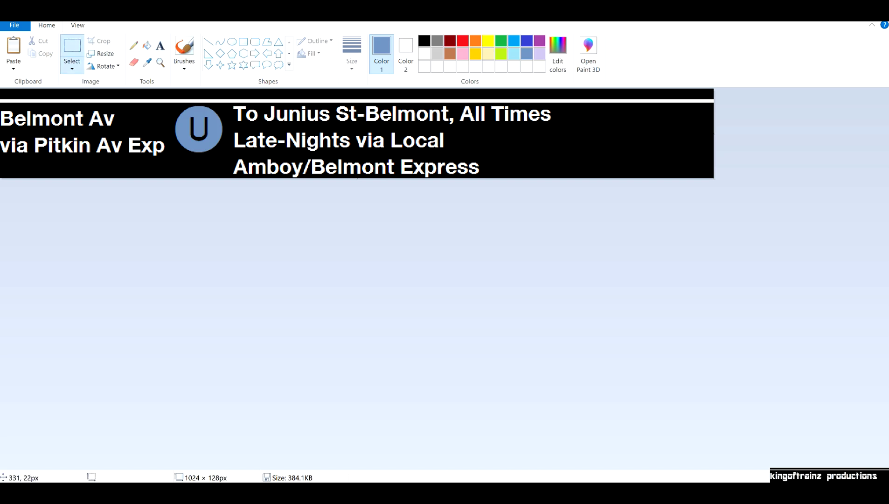
drag(230, 104, 569, 178)
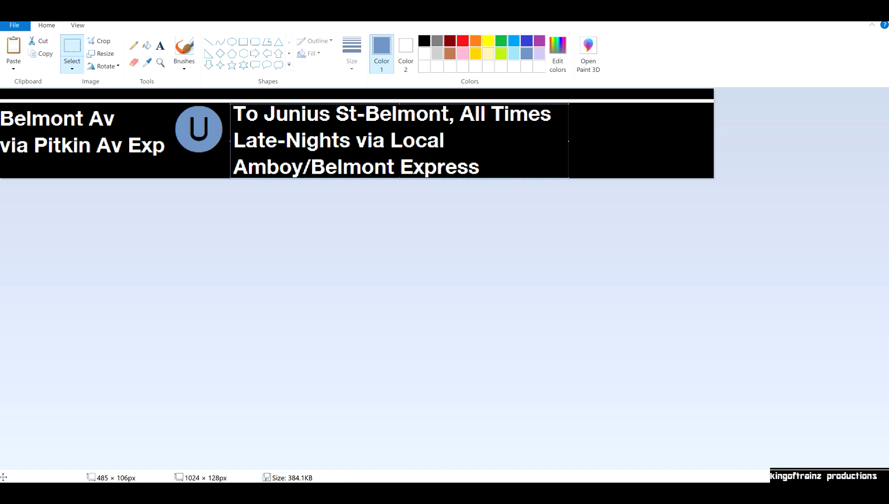
right_click(467, 125)
click(478, 131)
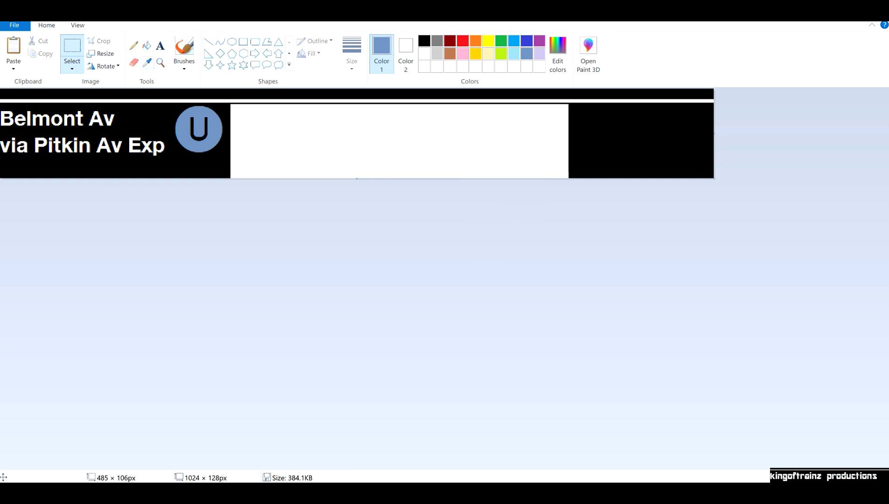
click(148, 62)
click(221, 110)
click(147, 46)
click(293, 148)
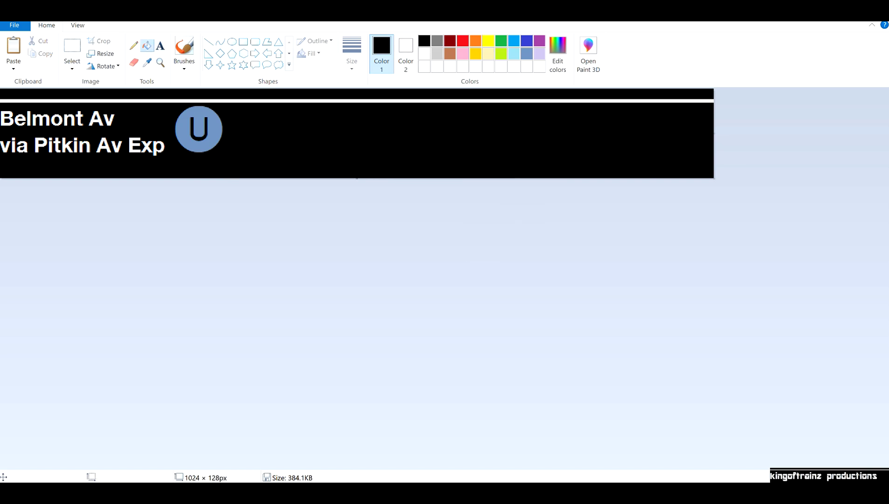
Start a 699 × 105 px text box with white text at size 9 in the cleared area beside the U bullet
click(424, 54)
click(161, 46)
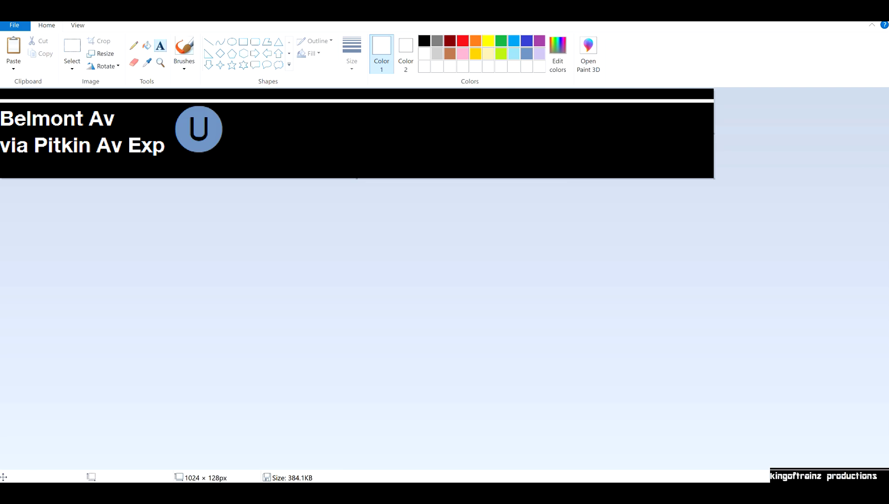
drag(227, 103, 714, 177)
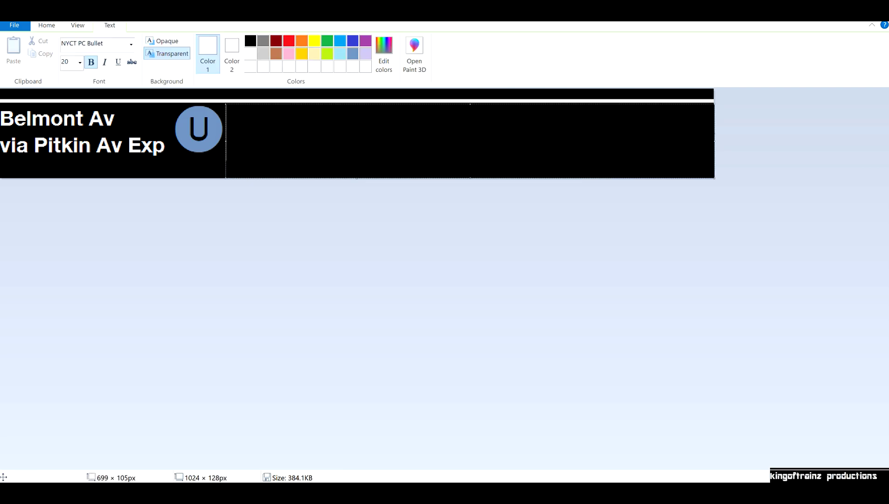
click(80, 63)
click(71, 88)
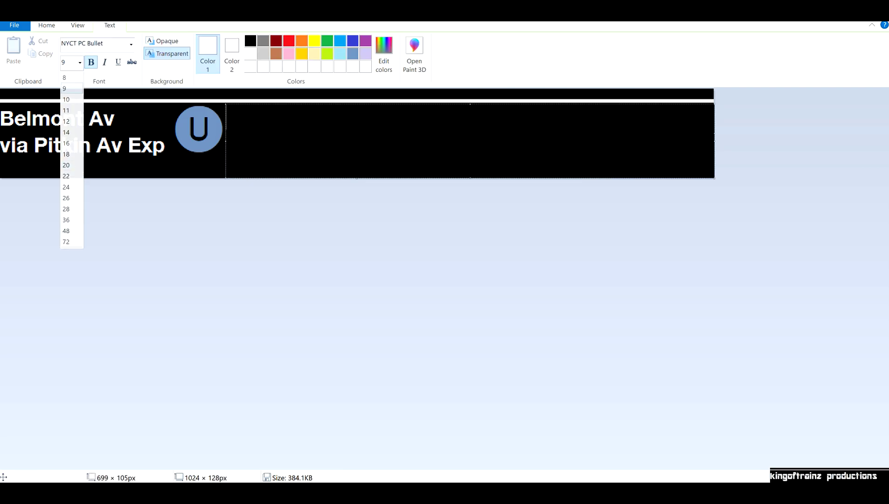
Enter the destination text "To The Universe" in the Crackhouse font
click(131, 44)
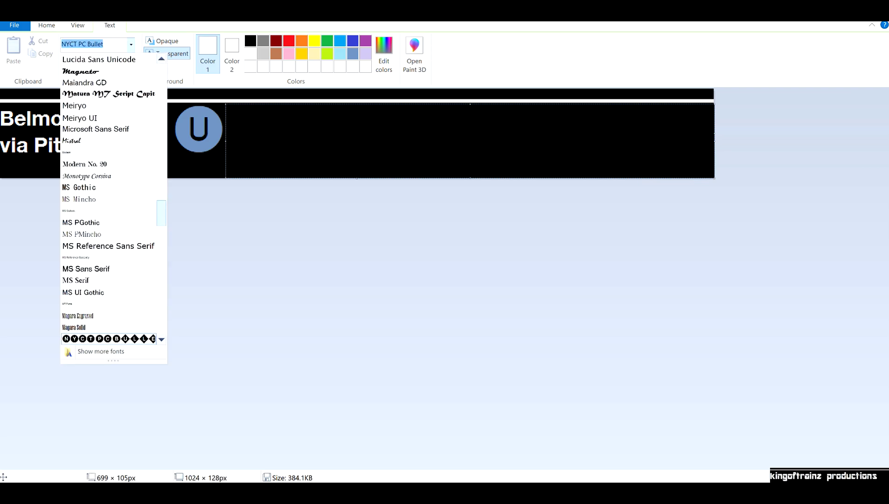
scroll(113, 200, up, 10)
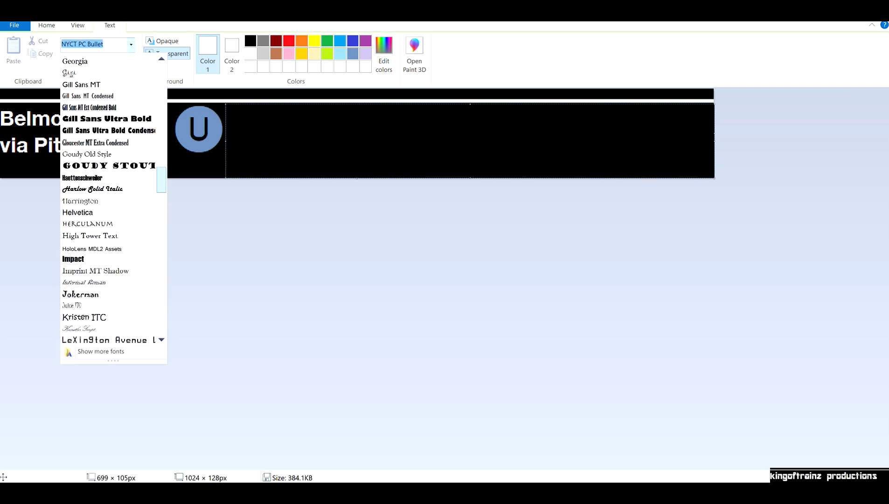
scroll(114, 201, up, 2)
scroll(113, 200, up, 7)
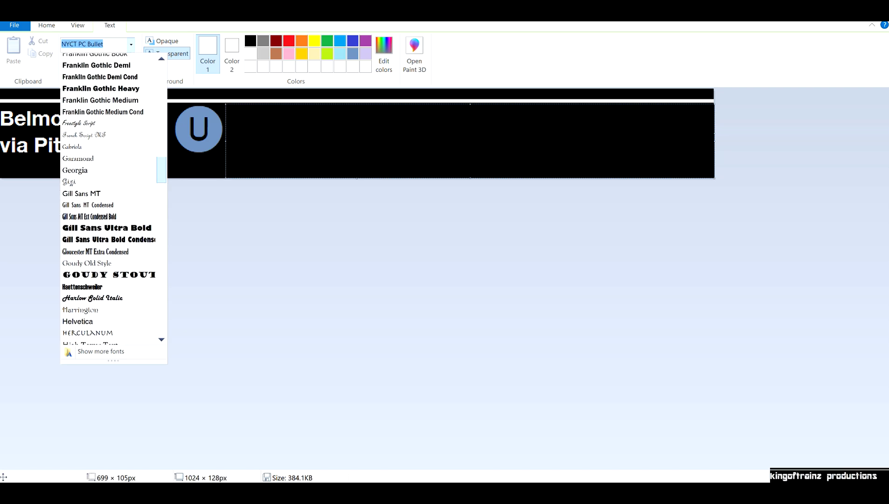
scroll(114, 200, up, 4)
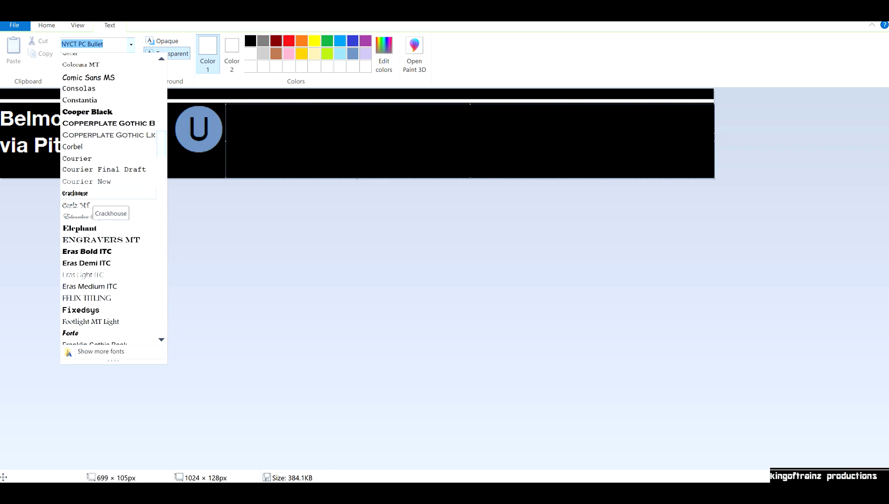
click(94, 193)
text(T)
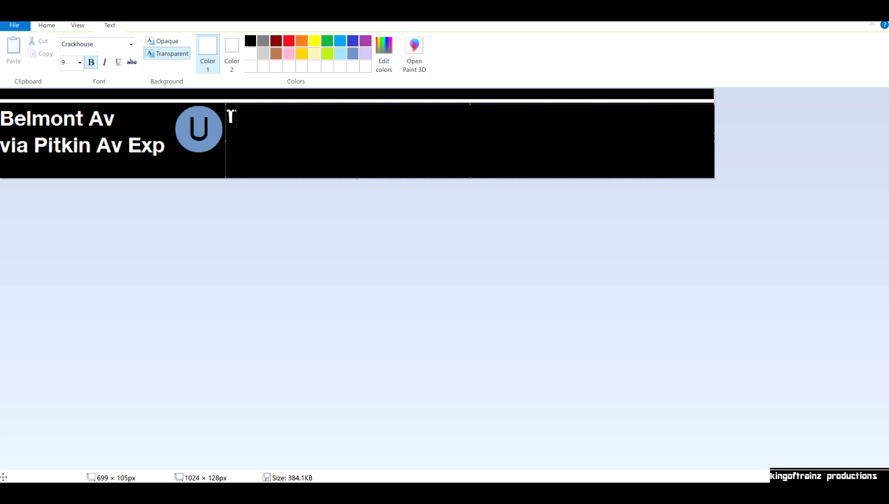
text(o The Universe)
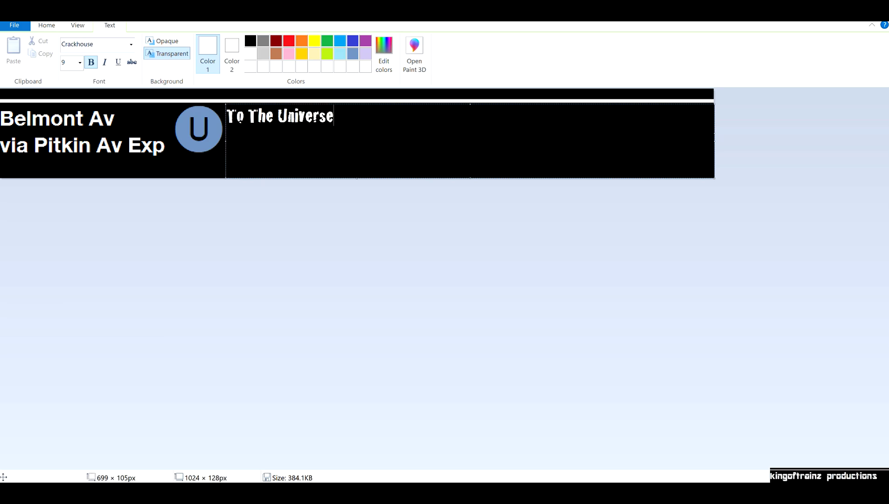
Try the Castellar and Bernard MT Condensed fonts on the "To The Universe" text
key(ctrl+a)
click(131, 44)
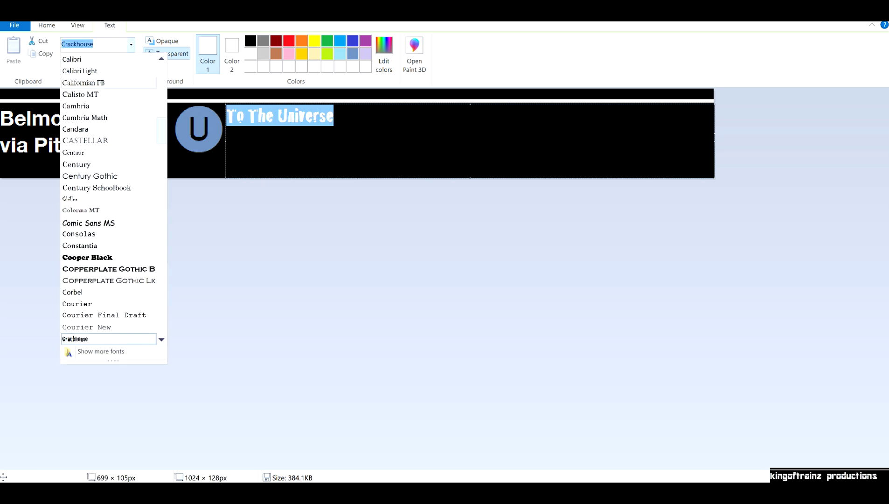
click(77, 141)
click(414, 118)
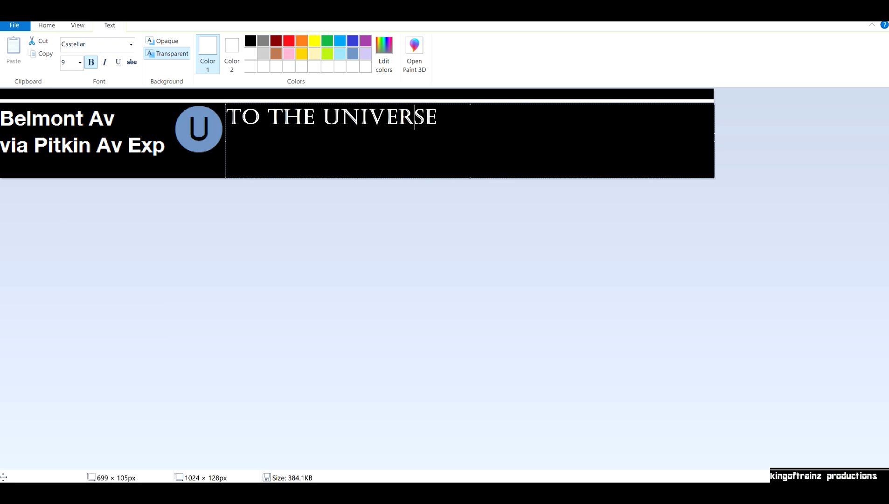
drag(437, 117, 222, 113)
click(131, 44)
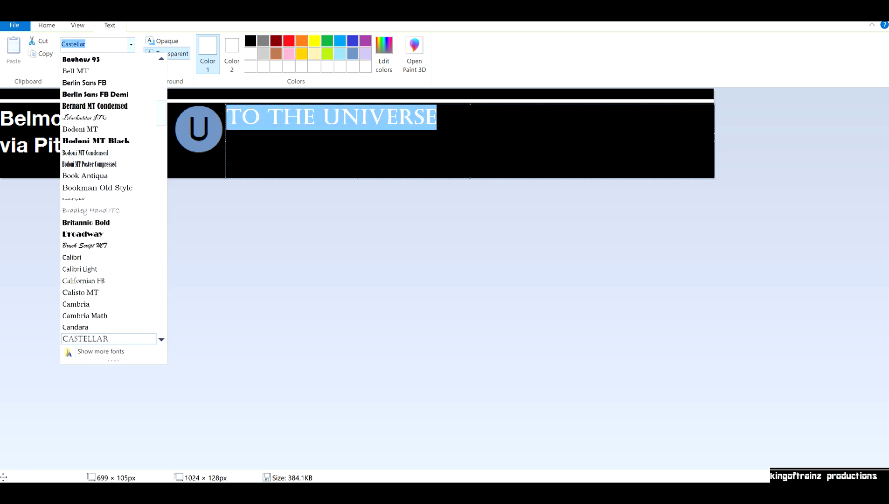
click(95, 105)
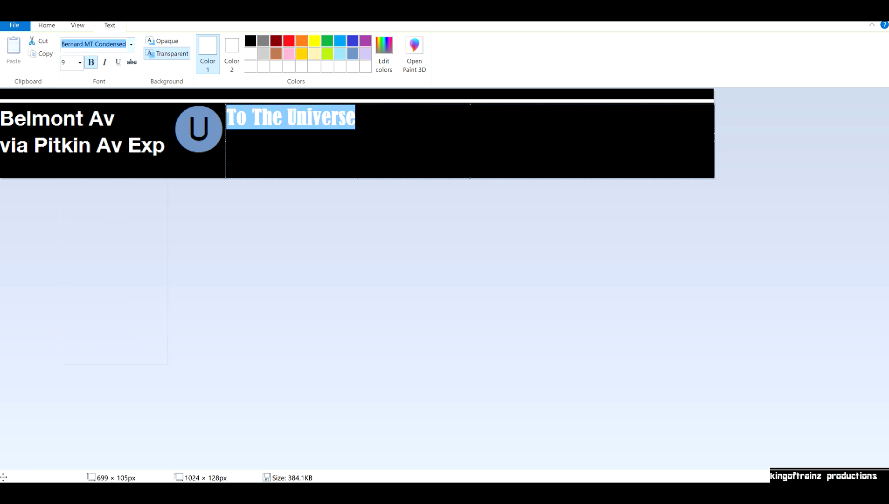
Change the font of the "To The Universe" text to Helvetica
click(131, 44)
drag(162, 92, 161, 183)
click(80, 206)
click(390, 118)
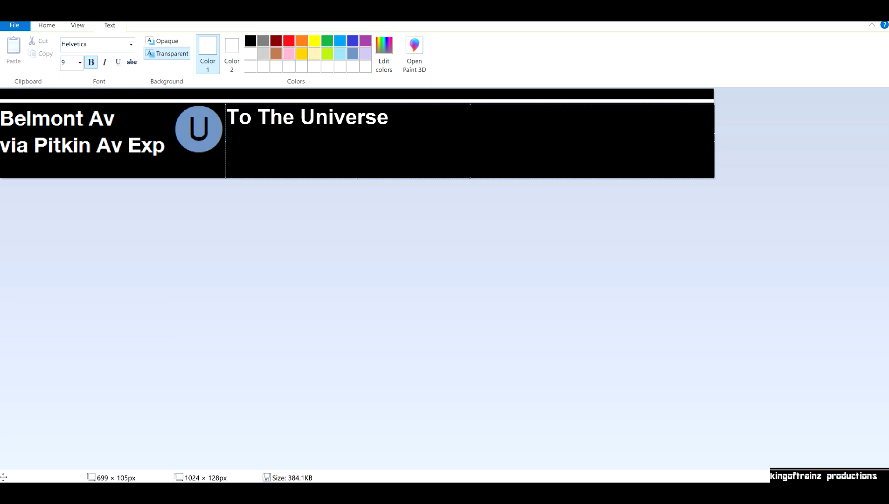
Set the "To The Universe" text to size 10 and add a comma at its end
key(ctrl+a)
click(80, 63)
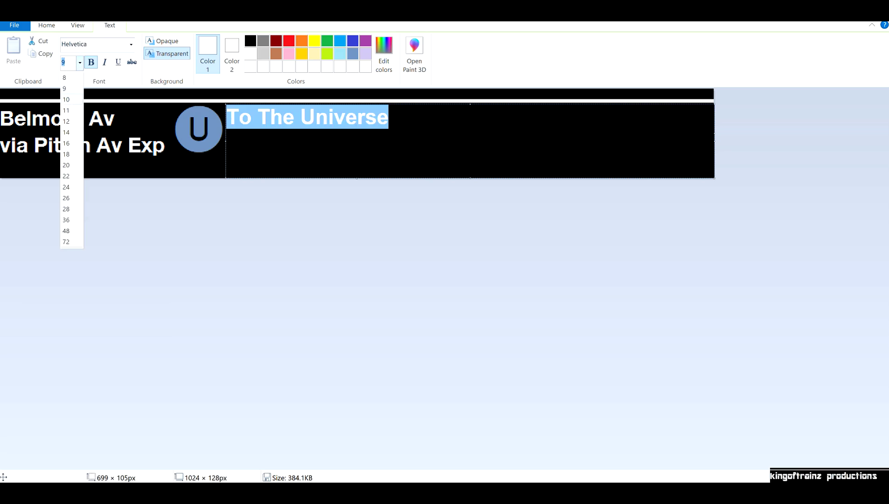
click(65, 112)
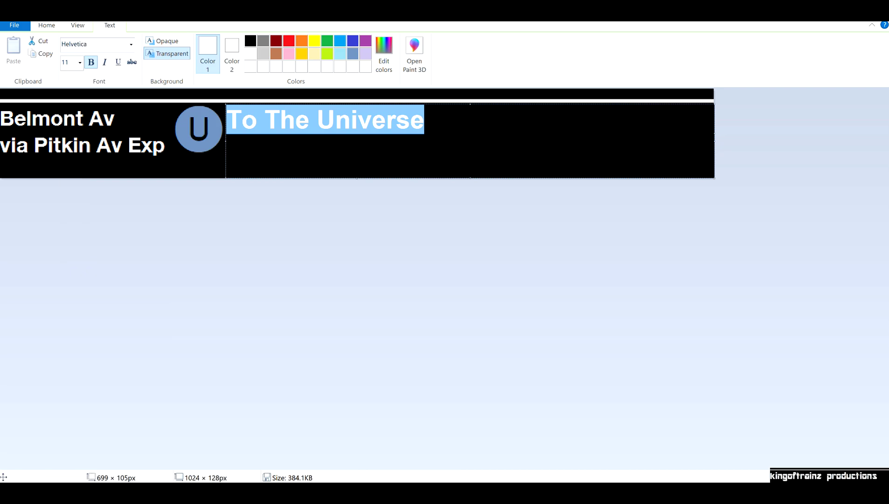
click(80, 62)
click(67, 100)
click(407, 118)
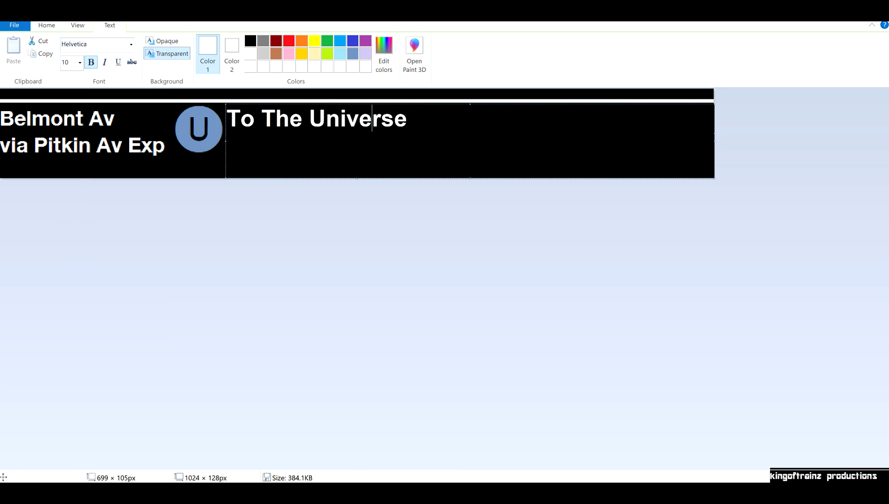
text(,)
click(189, 142)
Add the line "via Big Bang Highway" in a 677 × 68 px text box below "To The Universe,"
drag(228, 131, 702, 178)
text(via )
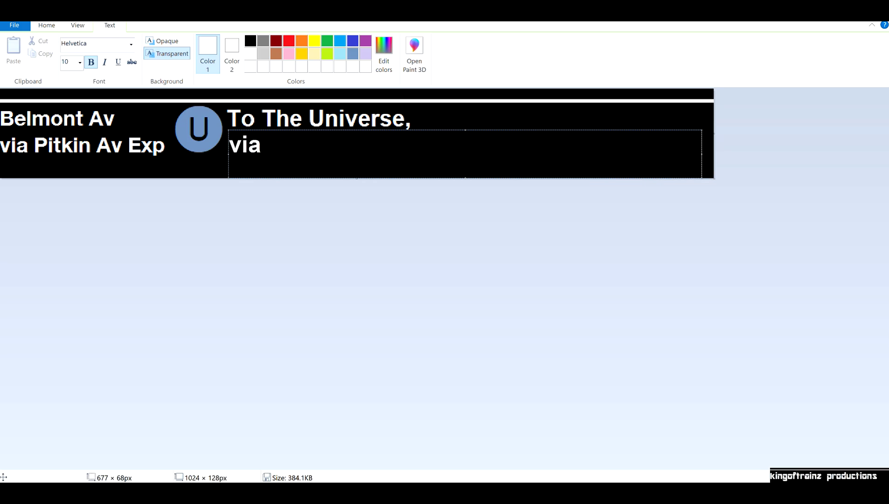
text(Big Bang )
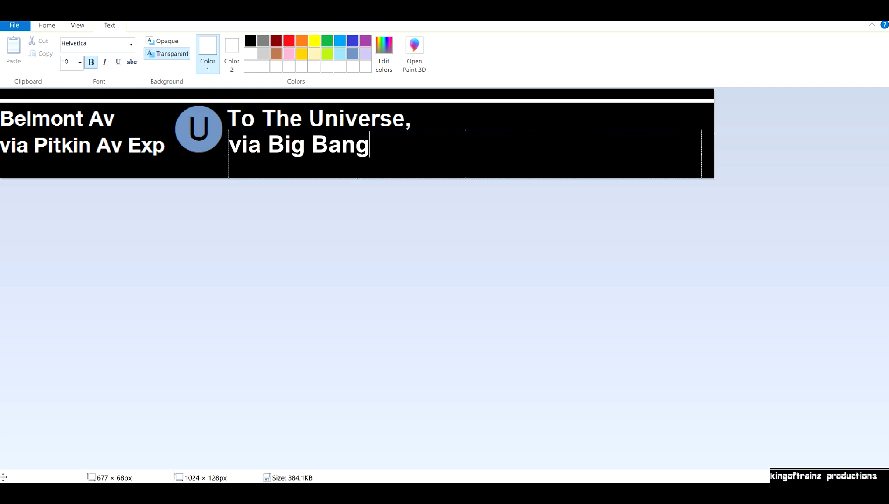
text(Highway)
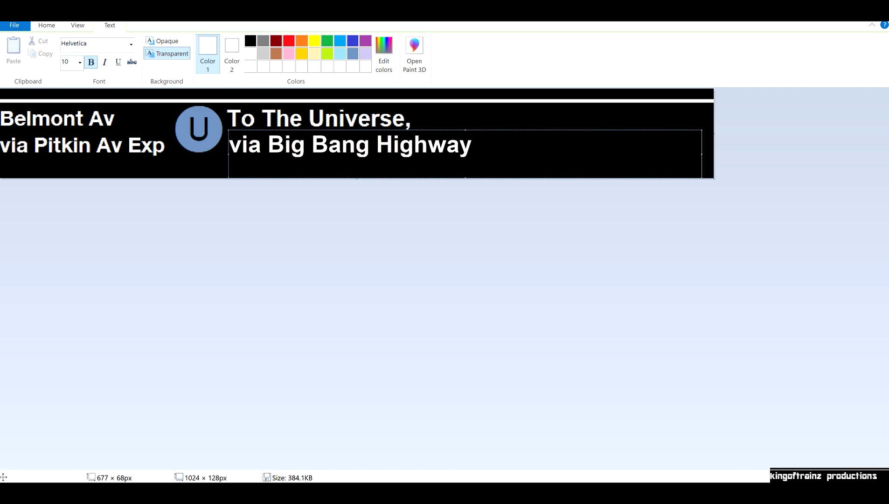
click(127, 142)
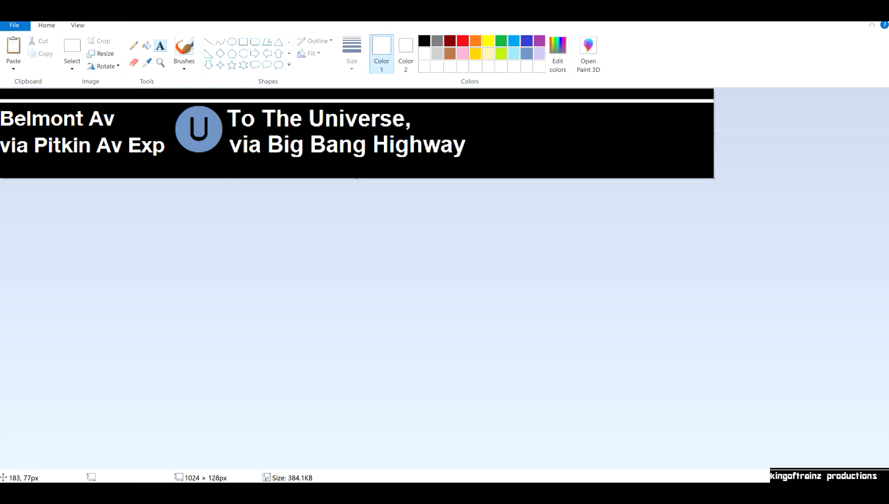
Delete the 244 × 79 px area holding "Belmont Av via Pitkin Av Exp" and fill it with black
click(72, 45)
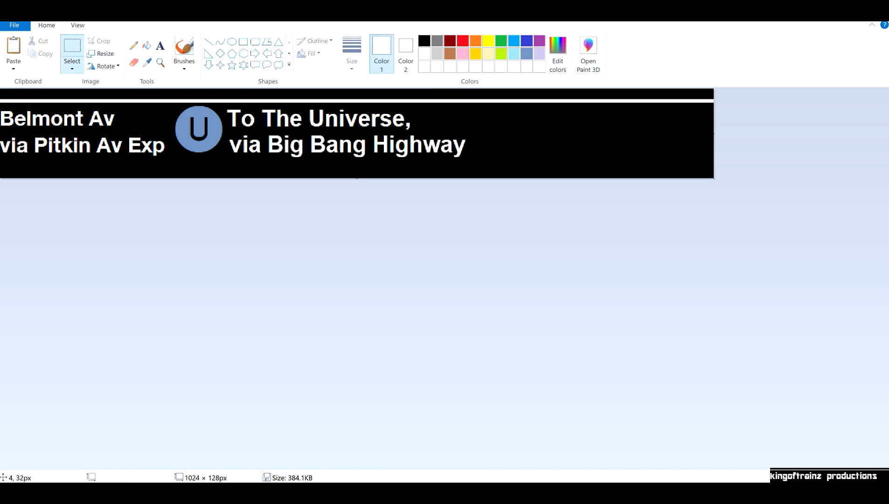
drag(2, 109, 171, 163)
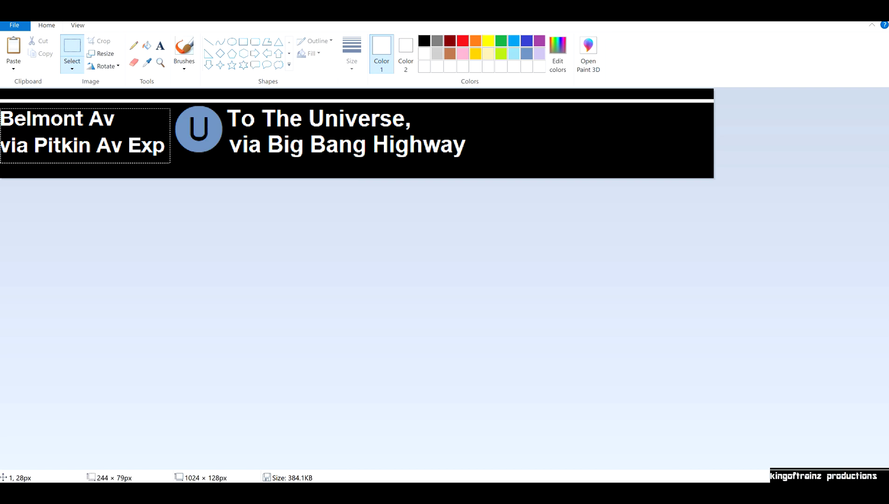
right_click(136, 138)
click(159, 224)
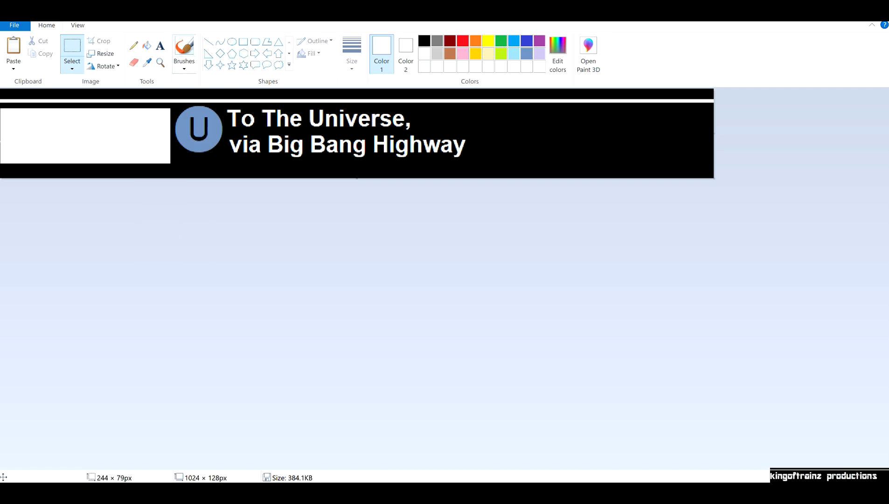
click(424, 41)
click(147, 46)
click(96, 146)
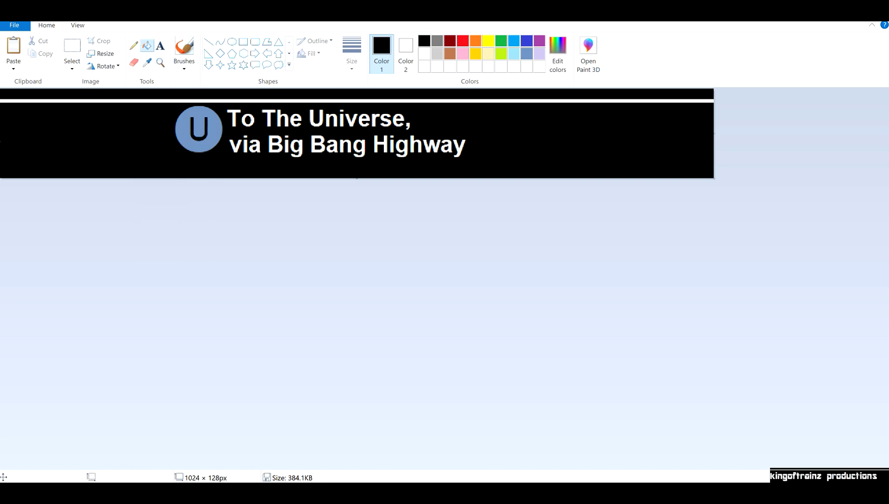
Leave the U sign and open the W_LaptopAv_NB image from the edit s1oycovm10 folder for editing
click(160, 45)
click(877, 10)
click(226, 269)
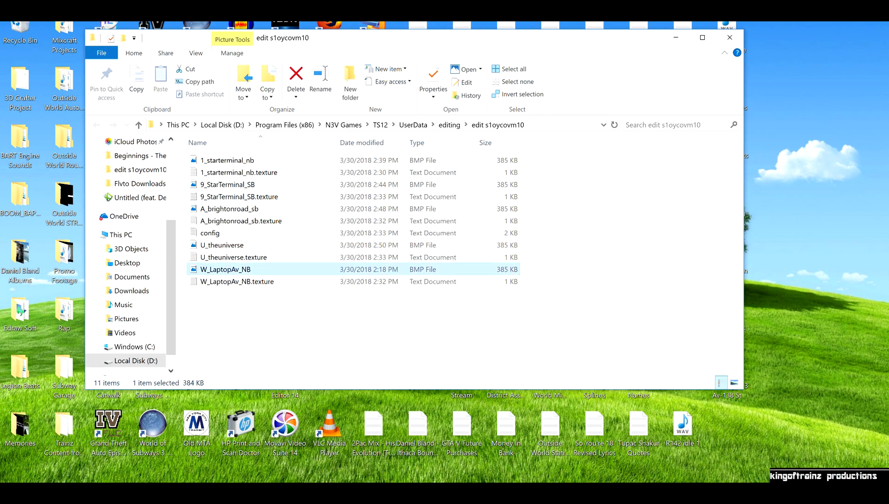
right_click(247, 269)
click(275, 204)
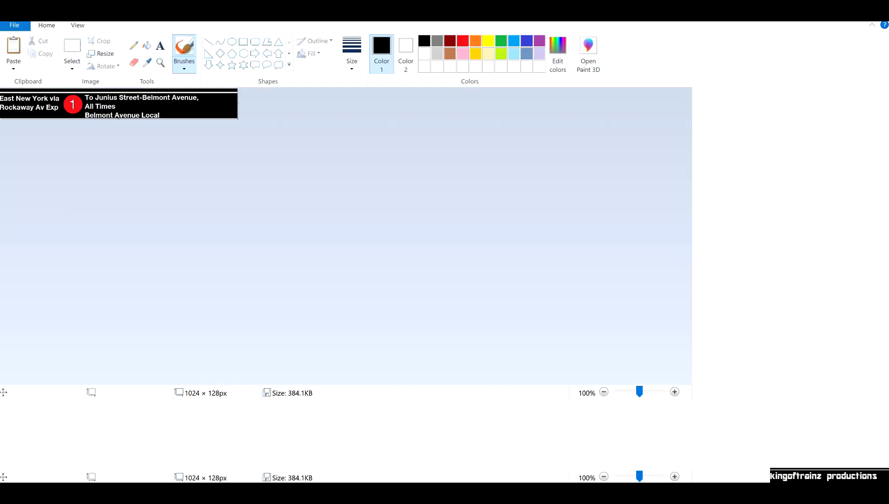
Delete the area holding the red 1 bullet and fill it with black
click(77, 26)
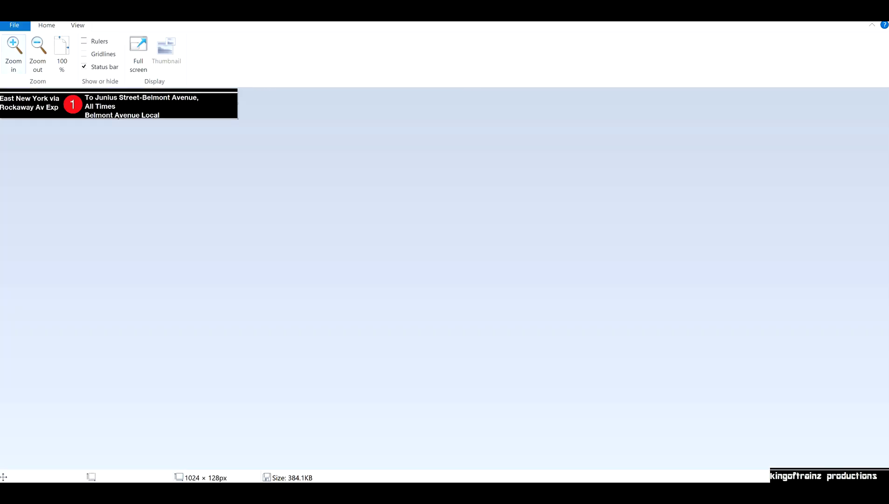
click(14, 53)
click(13, 53)
click(46, 26)
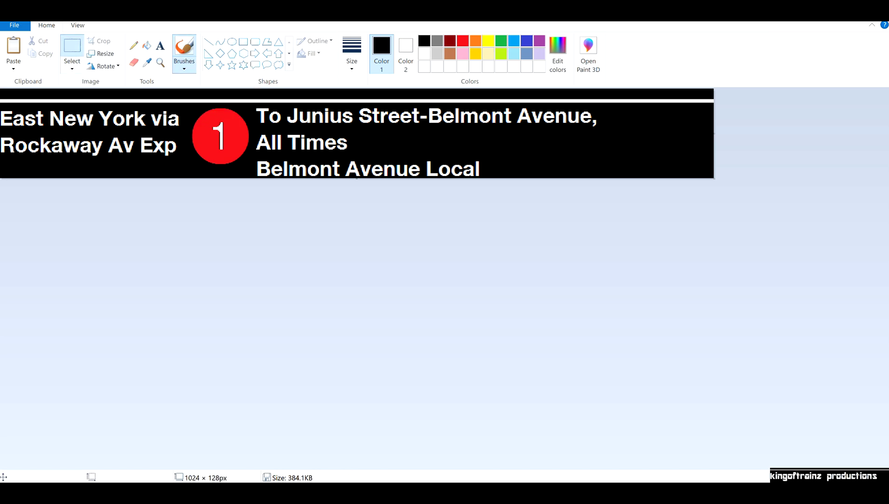
click(72, 46)
drag(190, 106, 250, 166)
right_click(229, 147)
click(235, 235)
click(147, 46)
click(214, 128)
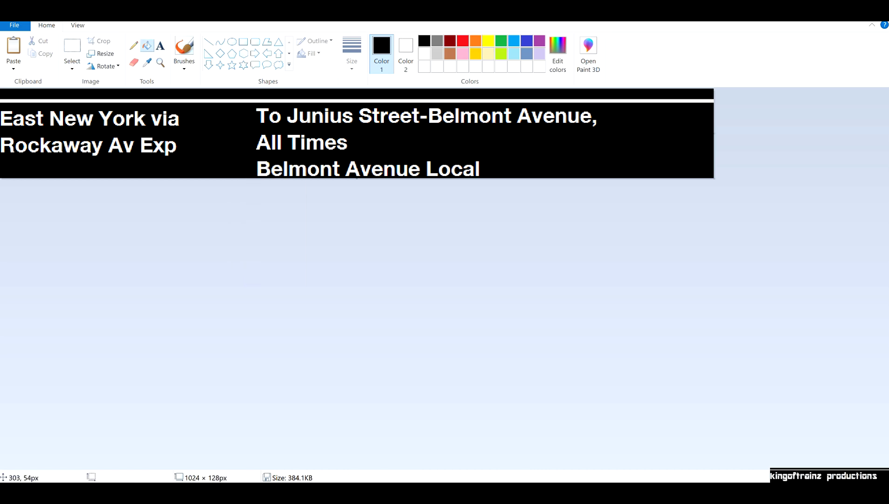
Start a 252 × 104 px text box with gold text in NYCT PC Bullet at size 24 where the 1 bullet was
click(476, 54)
click(160, 45)
drag(195, 106, 371, 178)
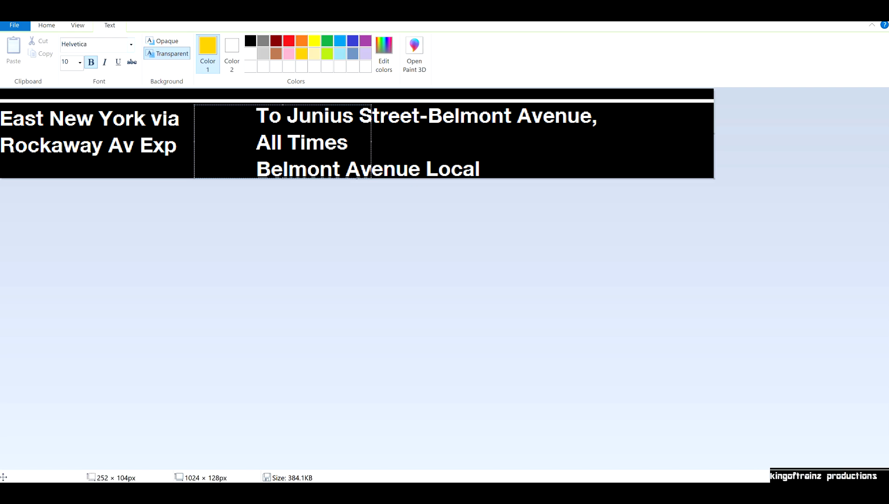
click(131, 45)
scroll(121, 187, down, 10)
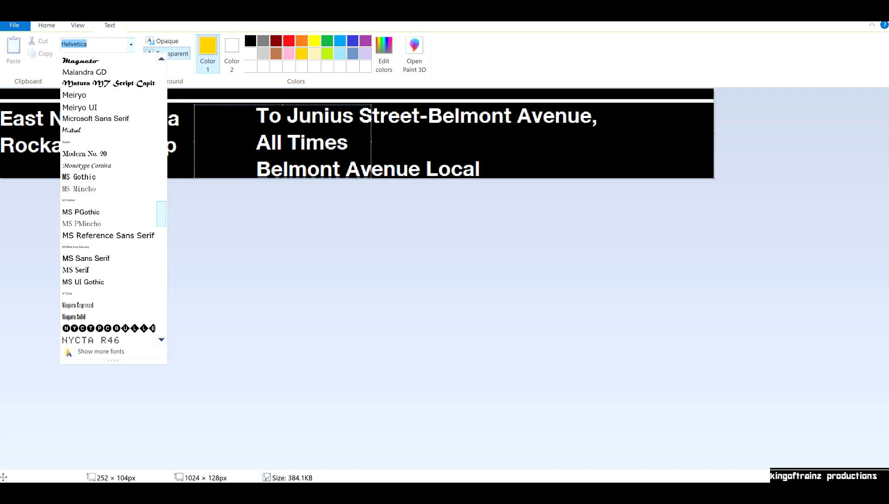
click(120, 158)
click(80, 63)
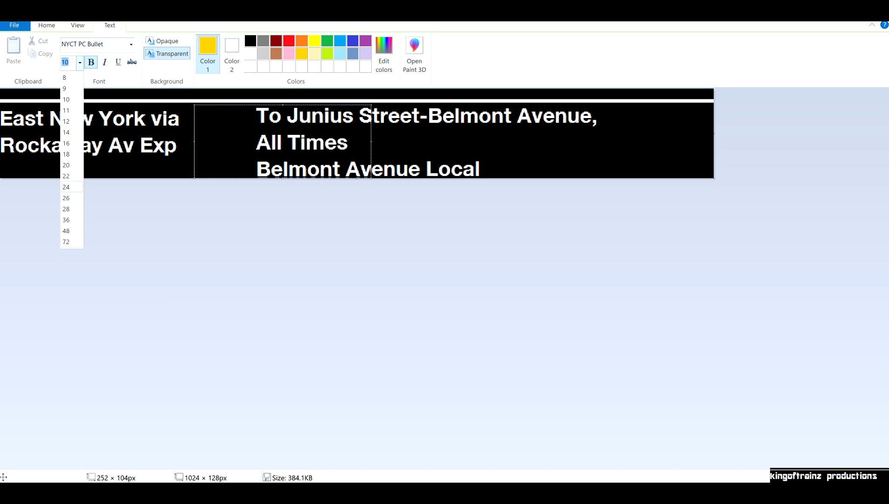
click(65, 187)
Try a capital W as the bullet in the text box and delete it
text(W)
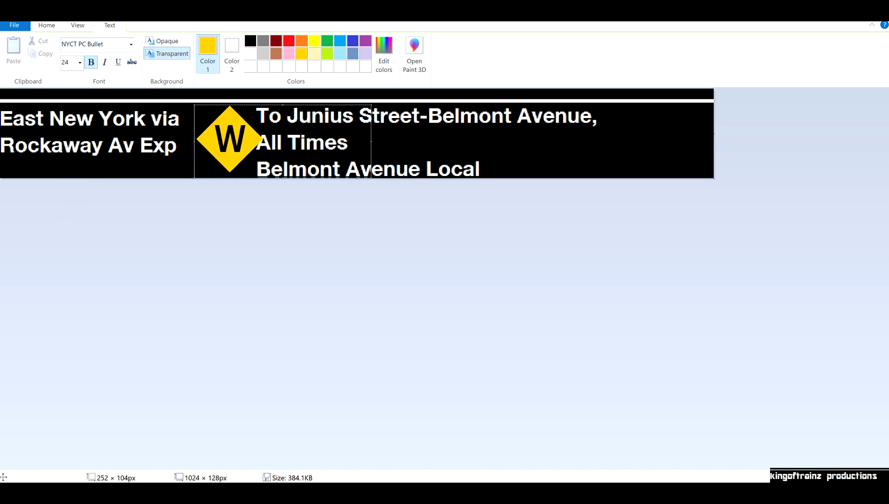
drag(285, 149, 272, 149)
key(Delete)
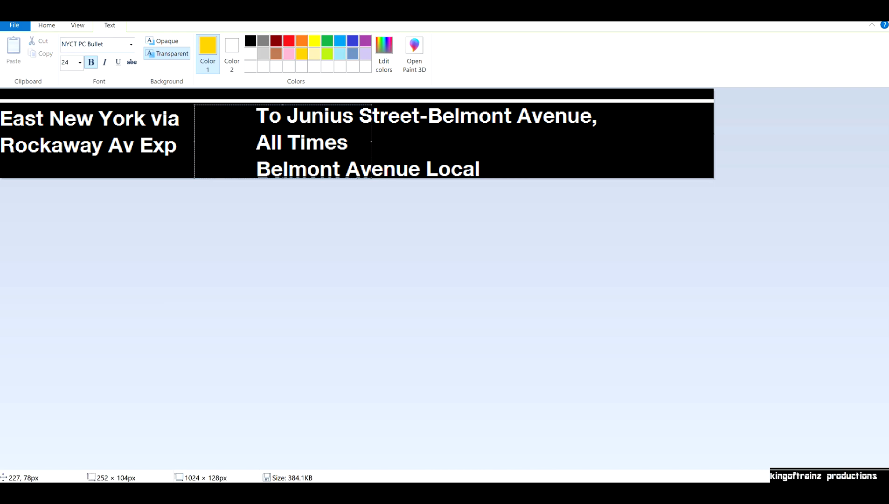
Place a gold diamond W bullet using a lowercase w at size 20, nudged slightly left, and commit the text
click(80, 62)
click(66, 165)
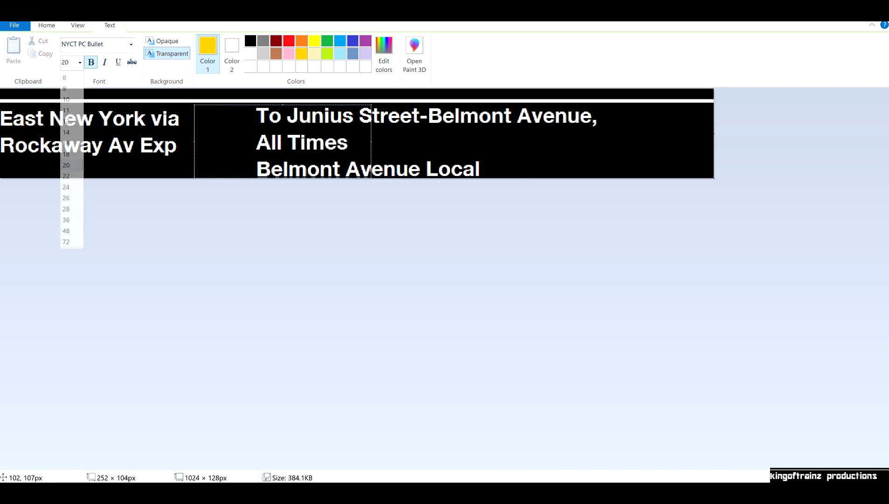
text(w)
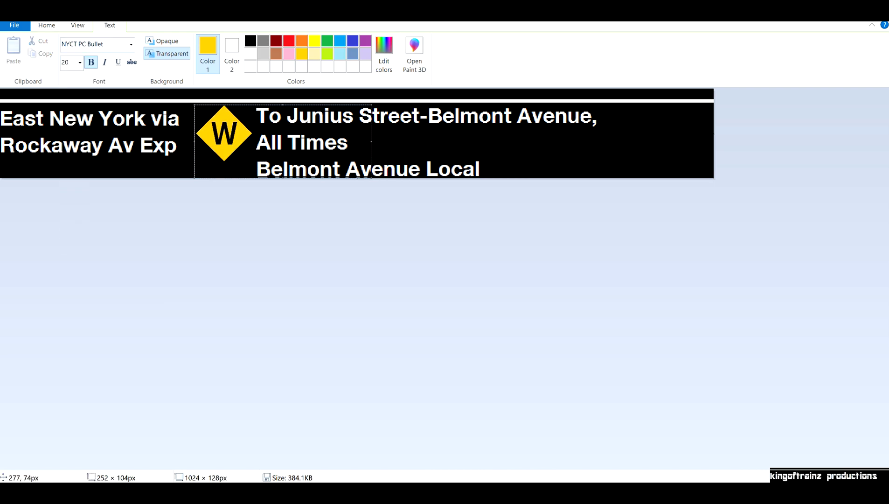
drag(193, 141, 191, 142)
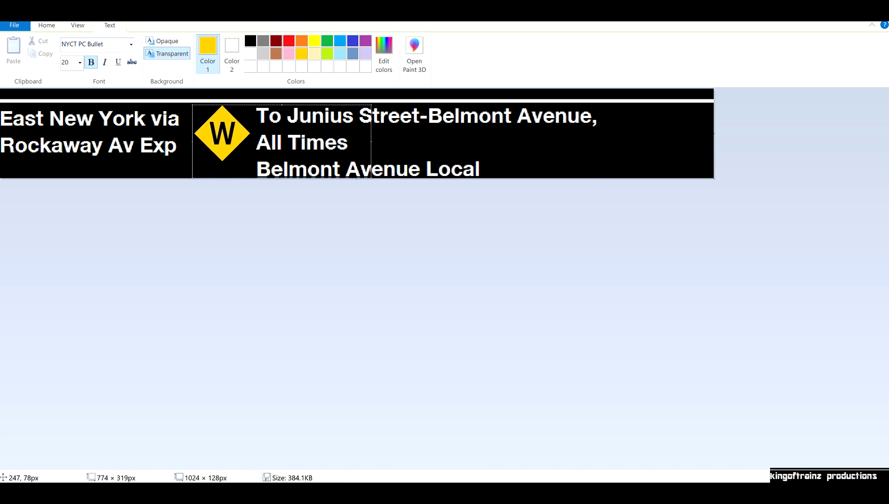
click(165, 142)
Cut the three-line Junius Street-Belmont Avenue destination text beside the W bullet and fill the cleared area with black
click(72, 46)
drag(254, 106, 615, 178)
right_click(480, 109)
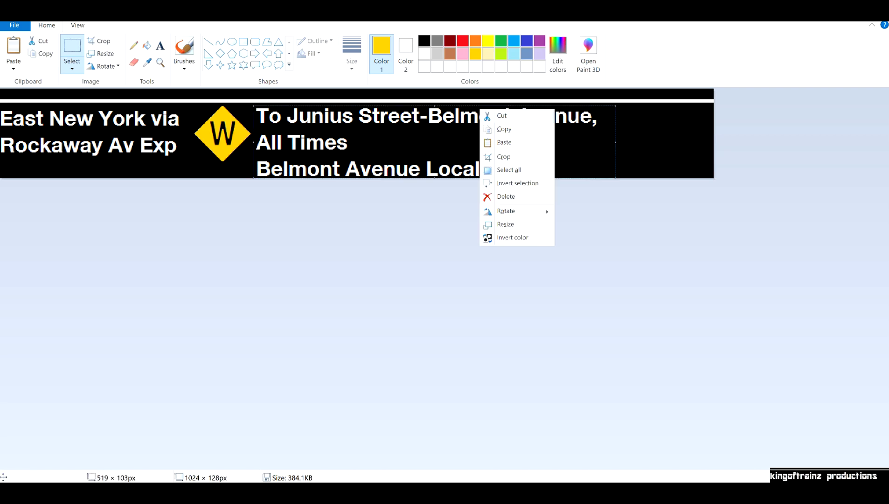
click(493, 115)
click(406, 55)
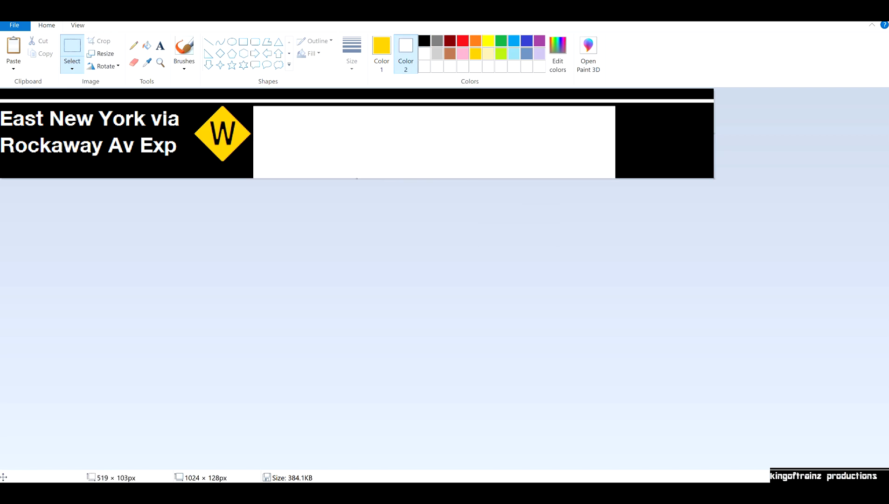
click(382, 53)
click(424, 40)
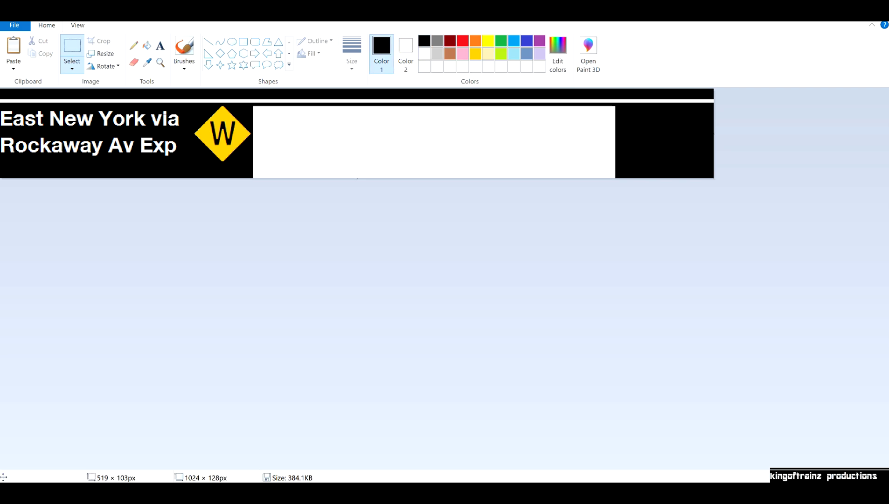
click(147, 45)
click(402, 121)
Add the destination line "To Laptop Avenue," in white bold Helvetica at size 10 beside the W bullet
click(160, 46)
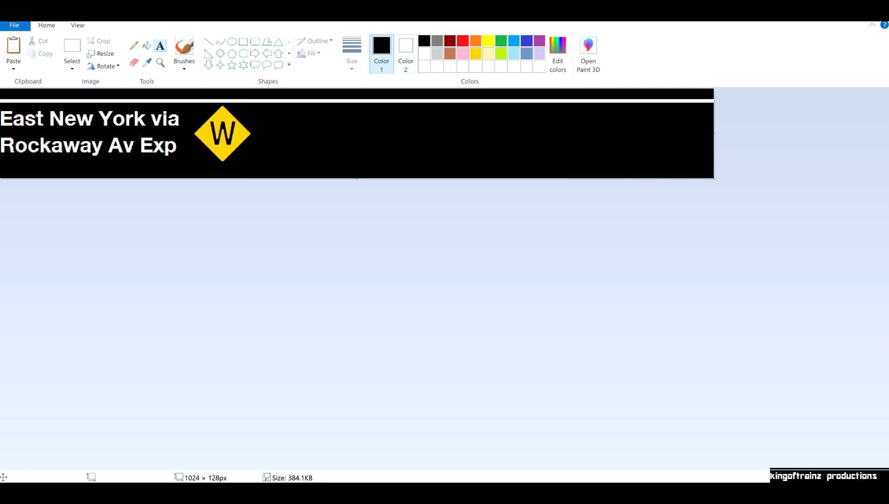
click(424, 54)
drag(254, 104, 714, 178)
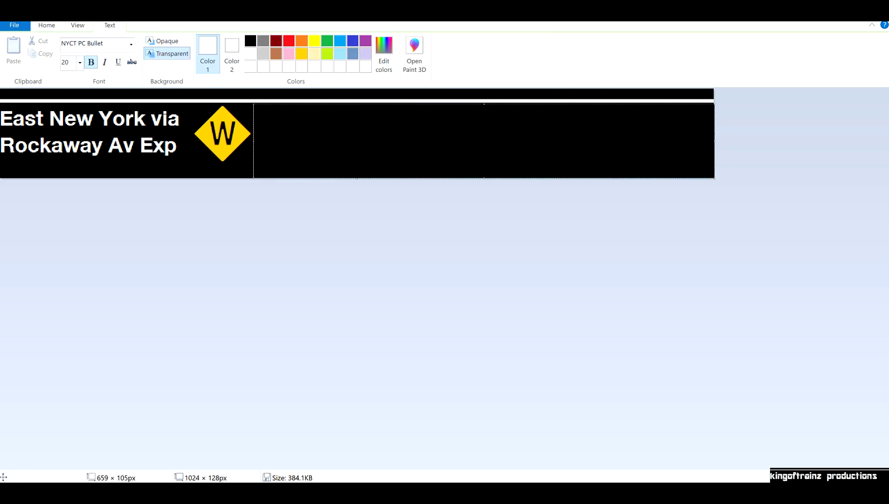
click(80, 62)
click(131, 45)
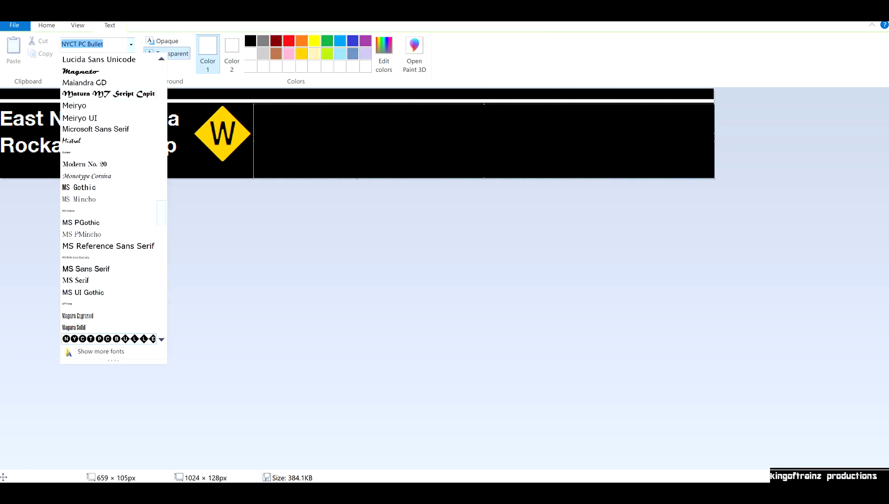
scroll(114, 199, up, 8)
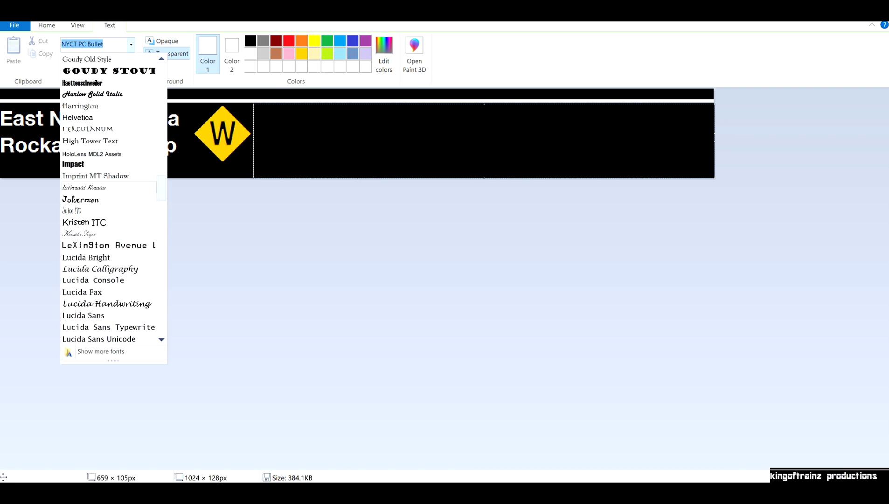
click(77, 117)
text(T)
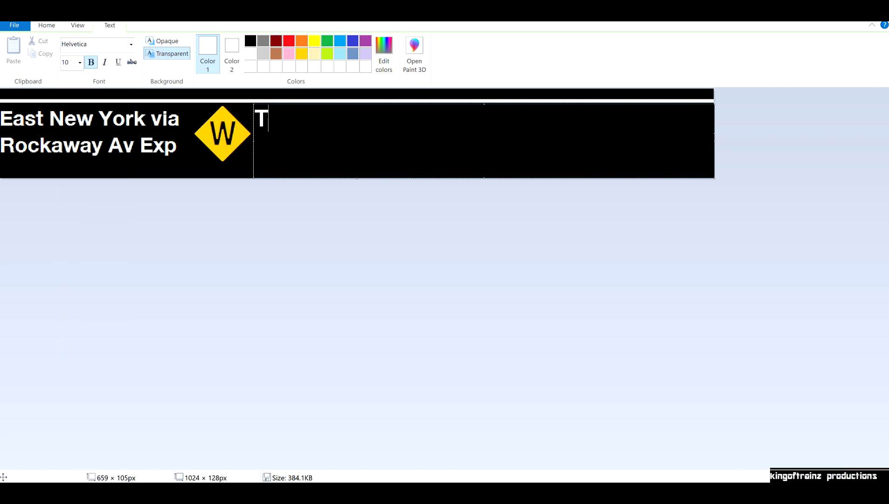
text(o Laptop )
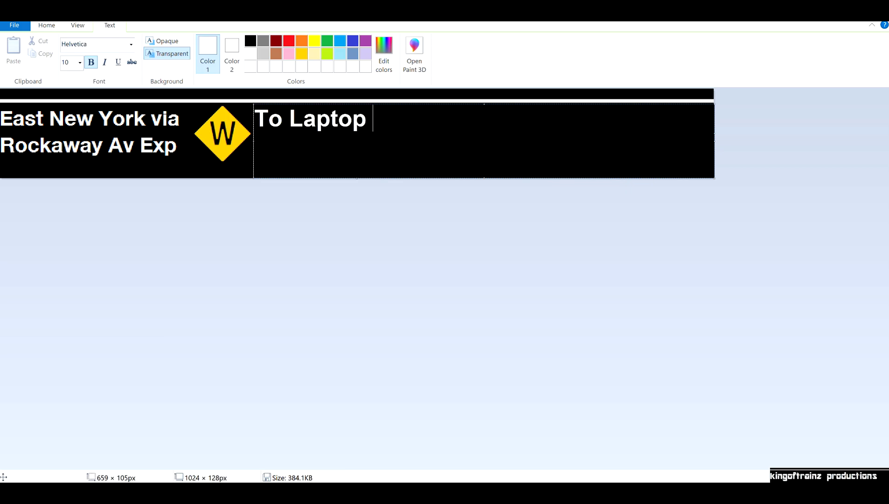
text(Avenue,)
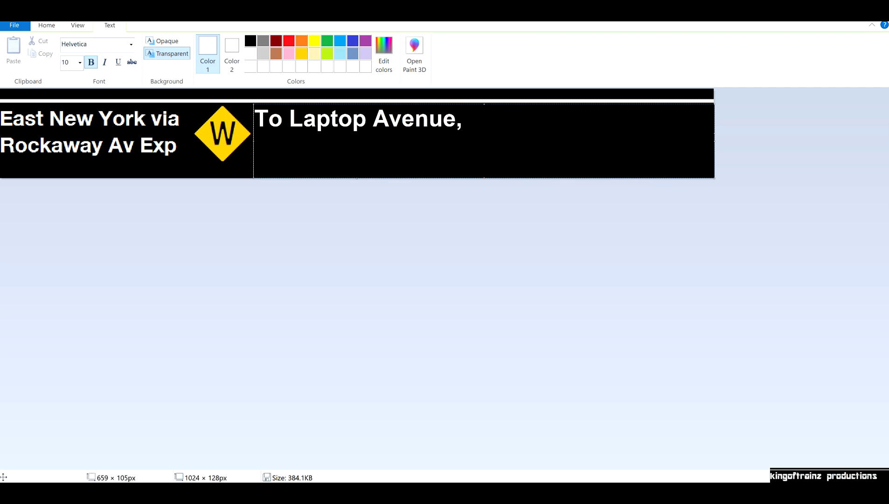
drag(251, 103, 685, 177)
click(230, 135)
Add the lines "via Diamond Blvd" and "All Times" beneath the Laptop Avenue line, shifting the last line slightly up and left
text(via)
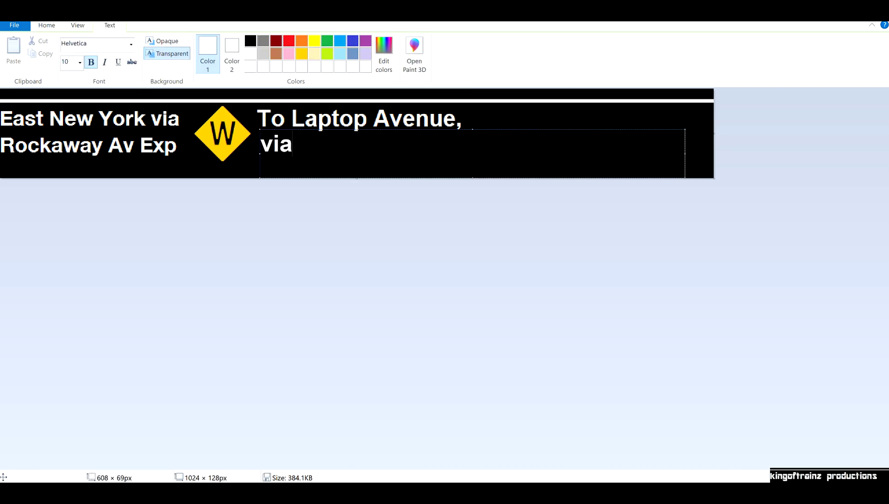
text( Diamon)
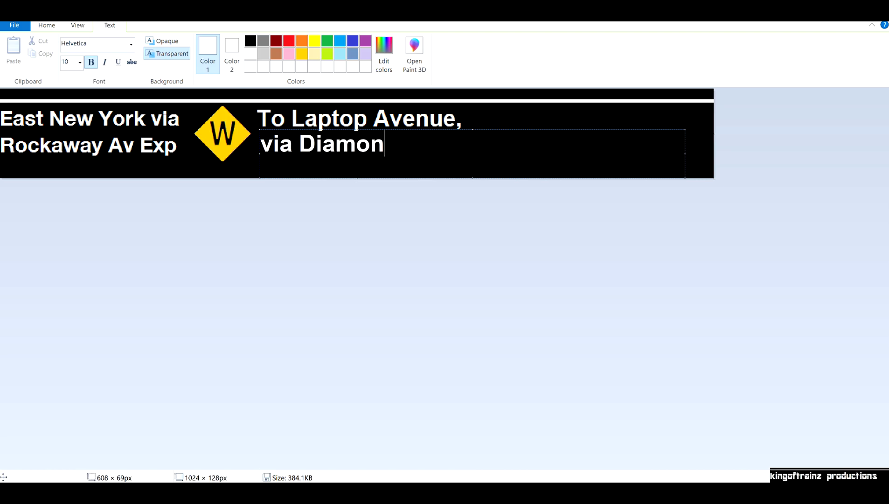
text(d Blvd)
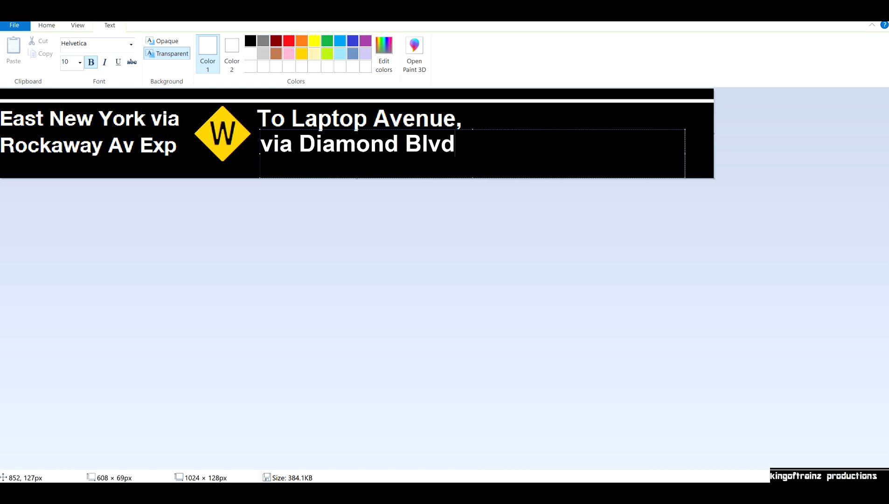
click(237, 141)
drag(263, 156, 540, 178)
text(All Times)
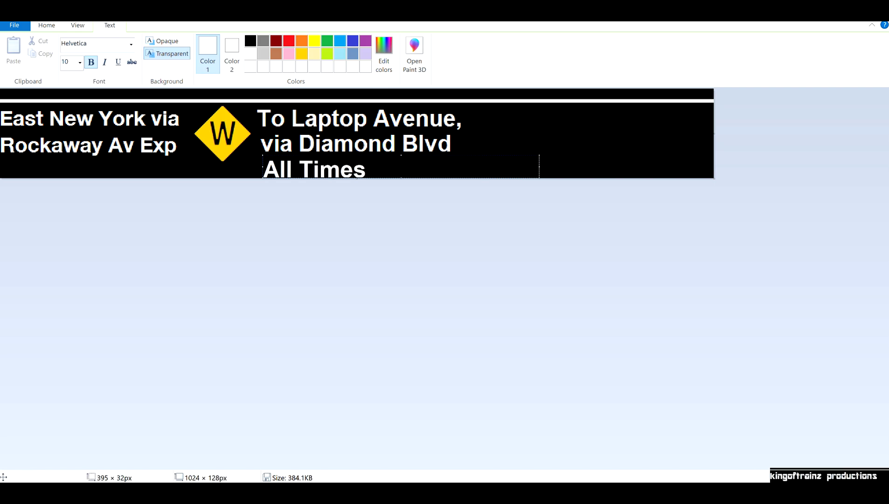
drag(401, 156, 391, 152)
click(200, 160)
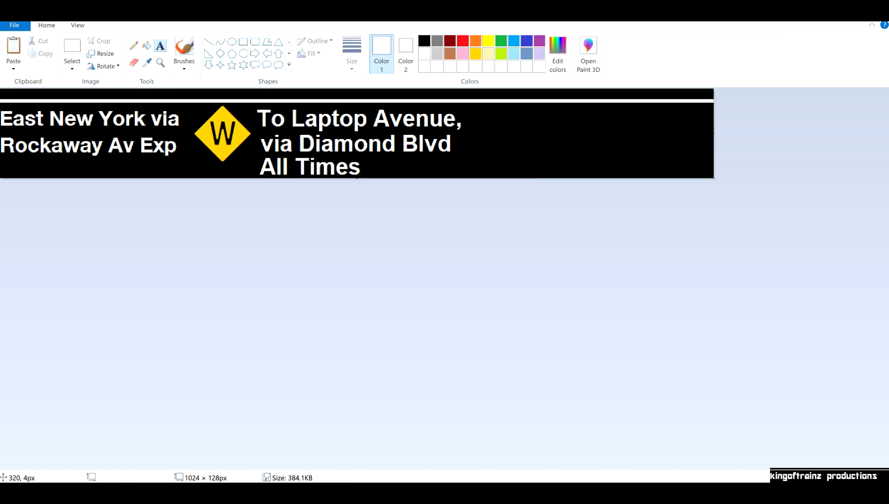
Add "Transfer at" in white Helvetica at size 6 at the upper right end of the sign
drag(611, 103, 714, 177)
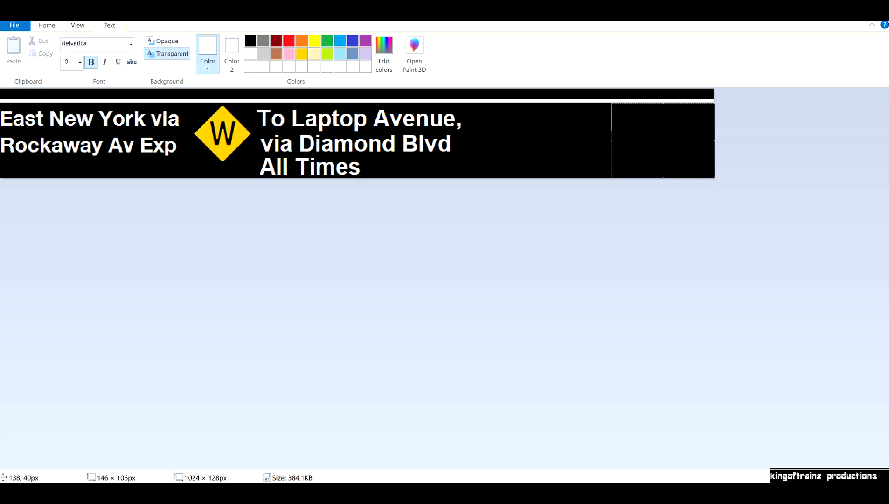
click(66, 62)
text(6)
text(Transfer)
text( a)
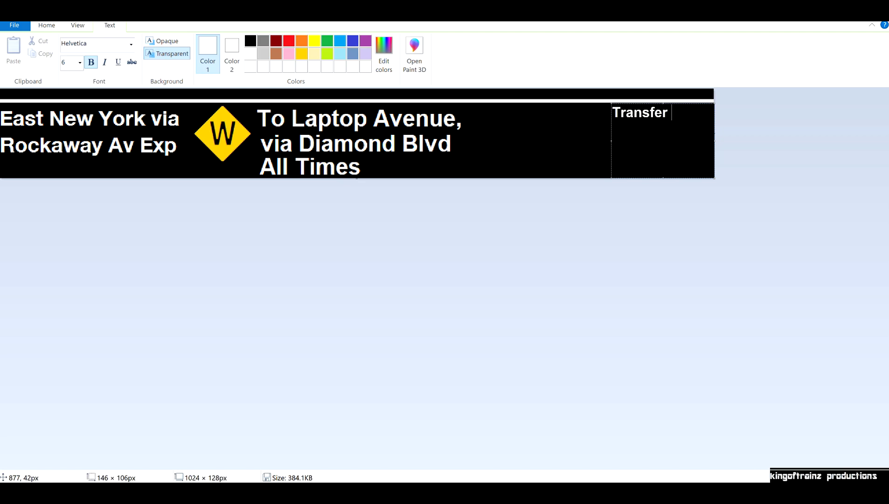
text(t)
click(597, 126)
Add the line "Terminus" directly beneath "Transfer at"
drag(613, 121, 613, 122)
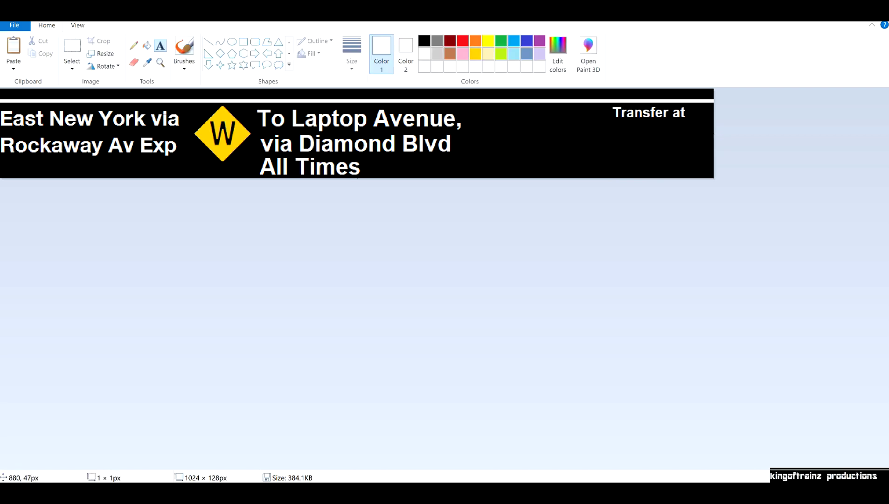
click(614, 122)
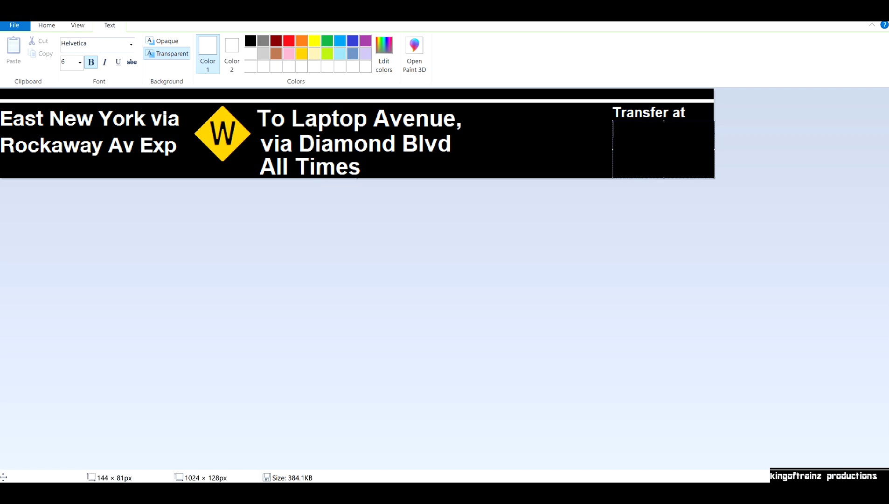
text(Terminal)
key(BackSpace)
key(BackSpace)
text(us)
click(602, 146)
Add the lines "for iPhone" and "Charger" beneath "Terminus", aligning the last line with the one above
click(615, 138)
text(for iPhone)
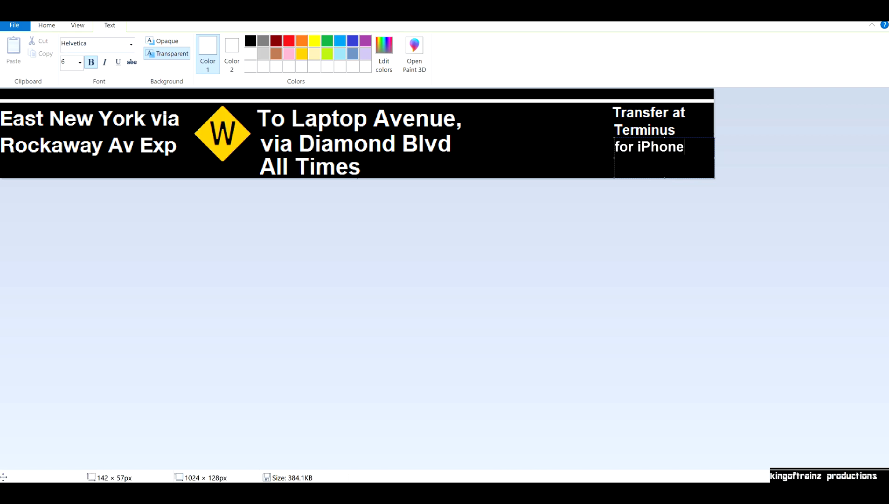
click(591, 151)
drag(612, 154, 652, 172)
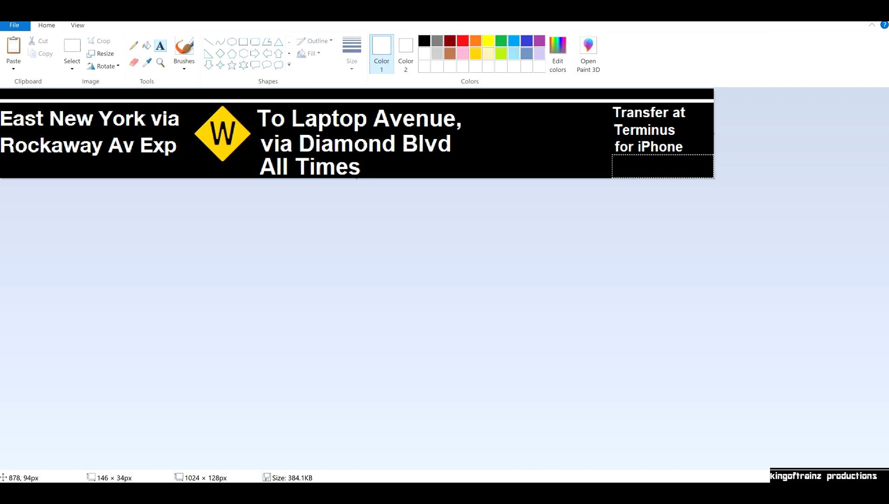
text(Charger)
click(611, 166)
drag(611, 166, 615, 156)
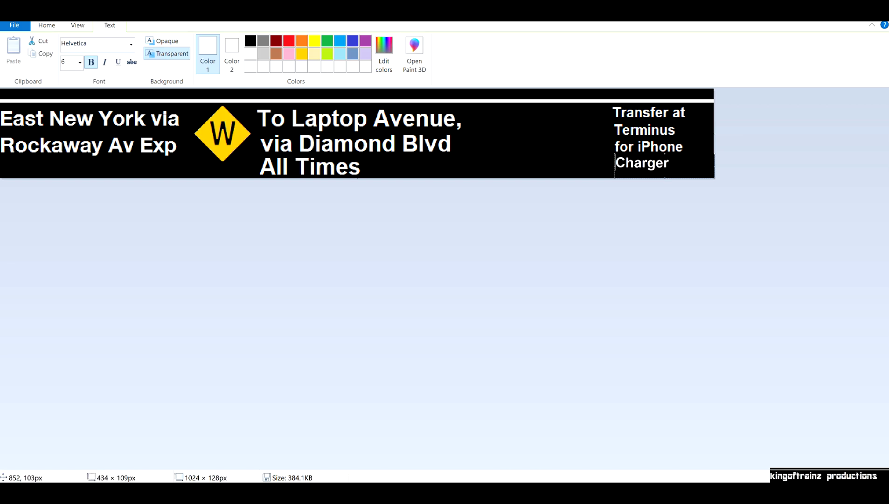
click(594, 163)
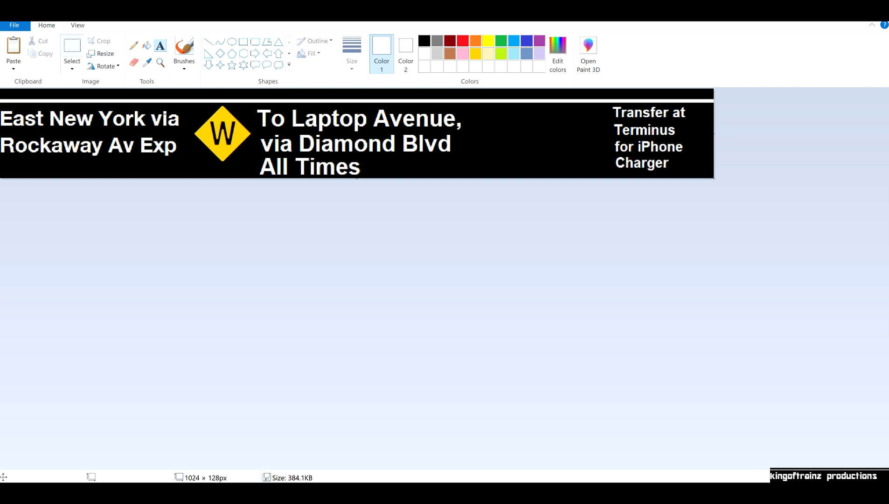
Remove the "East New York via Rockaway Av Exp" text and fill the cleared area with black
click(72, 45)
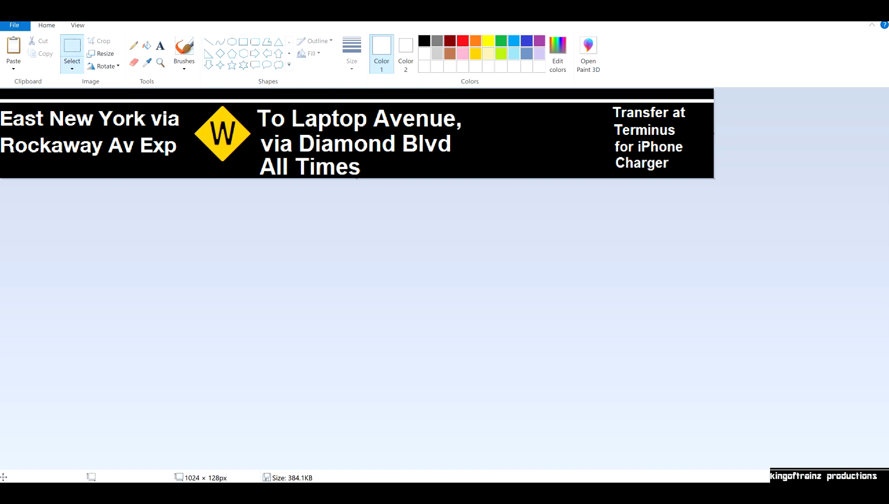
drag(129, 166, 183, 168)
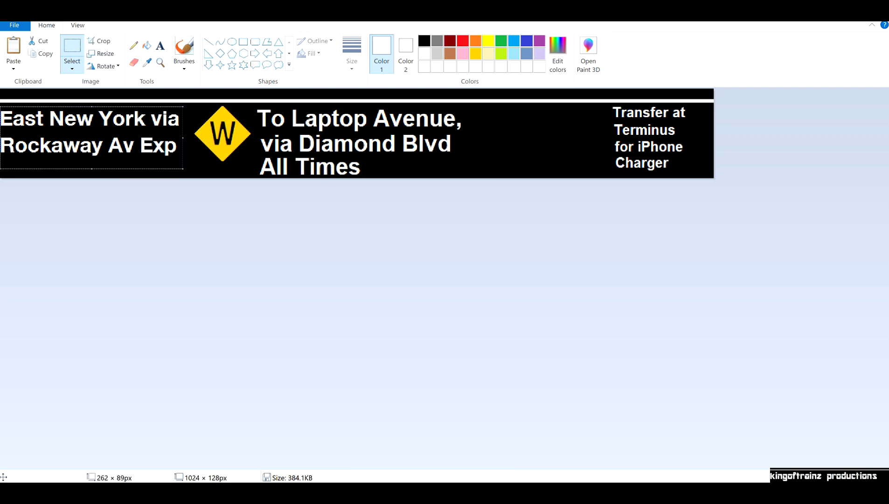
right_click(159, 147)
click(181, 153)
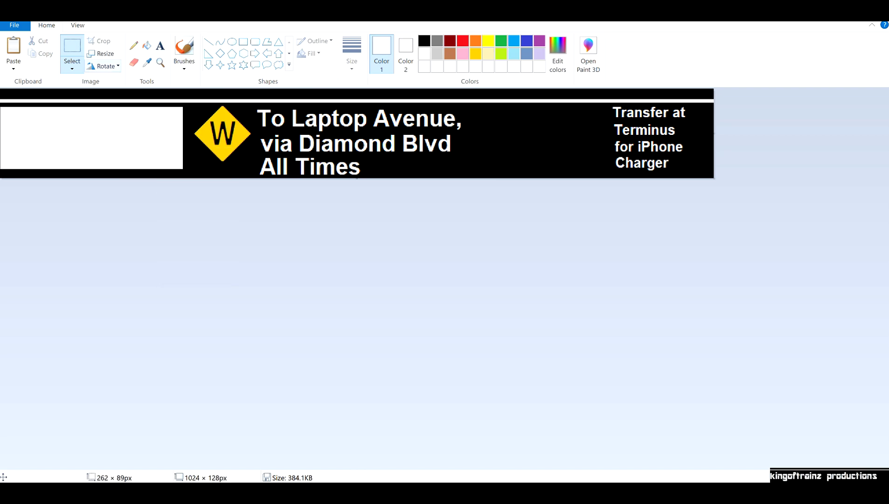
click(147, 45)
click(424, 40)
click(89, 135)
Add "Los Santos" in white bold Helvetica at size 9 in the cleared area left of the W bullet
click(160, 46)
click(424, 54)
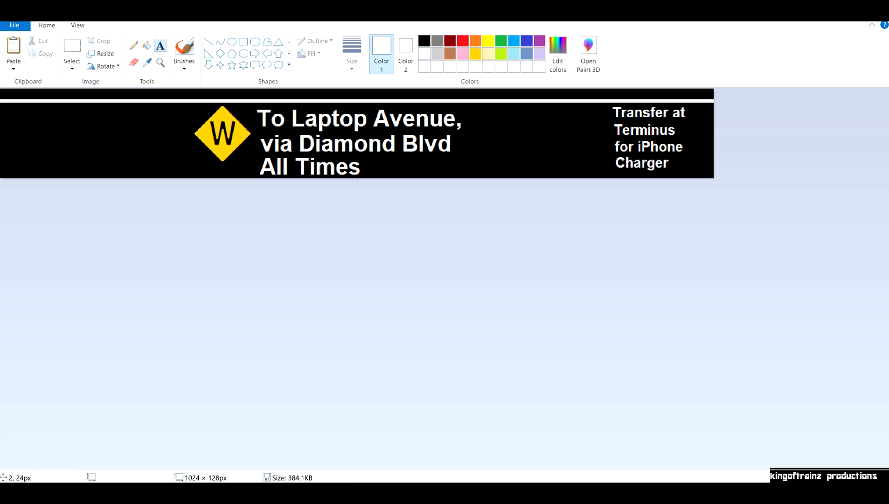
click(1, 105)
drag(109, 166, 189, 178)
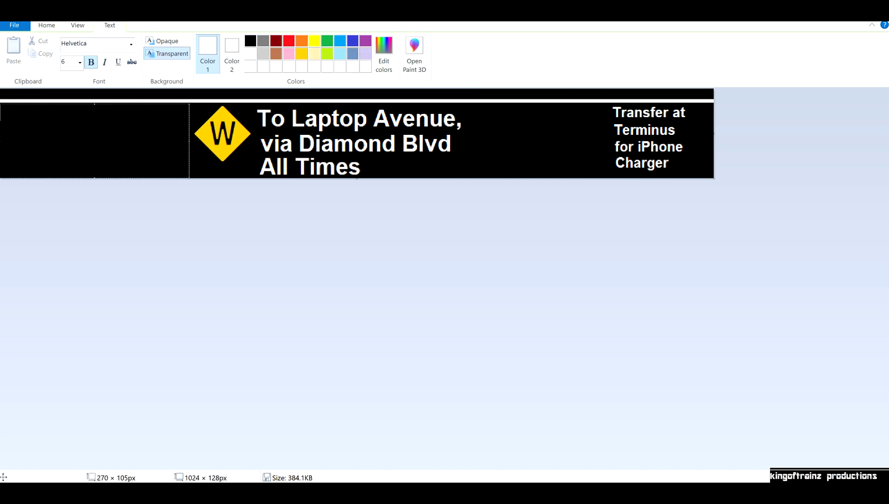
click(79, 62)
click(66, 89)
text(Los Santos)
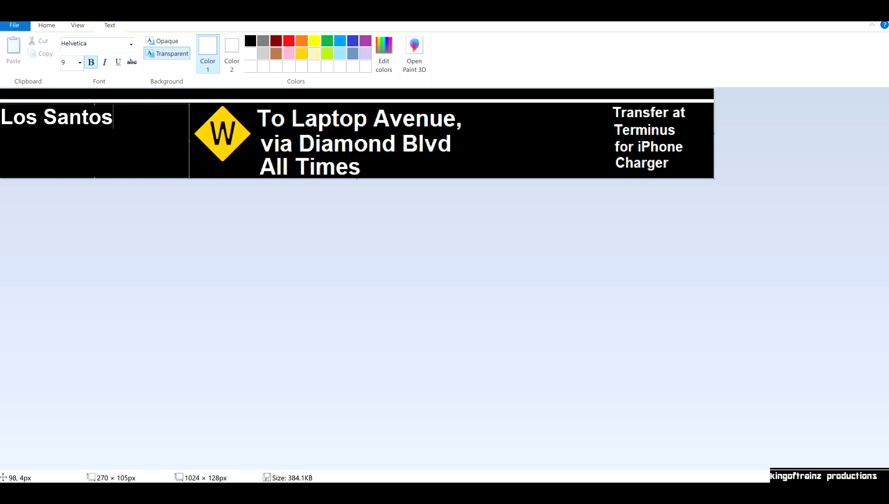
click(299, 149)
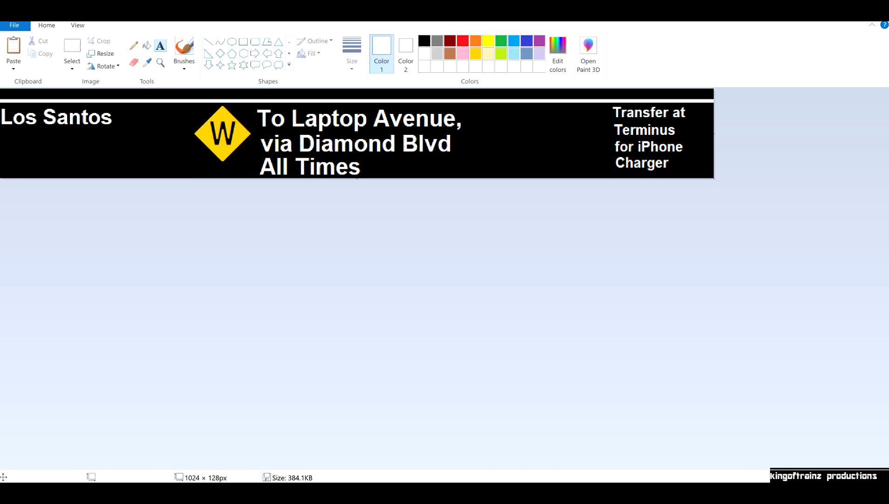
Add the line "via Pulaski Skyway" in white bold Helvetica at size 9 directly beneath "Los Santos"
drag(1, 127, 163, 168)
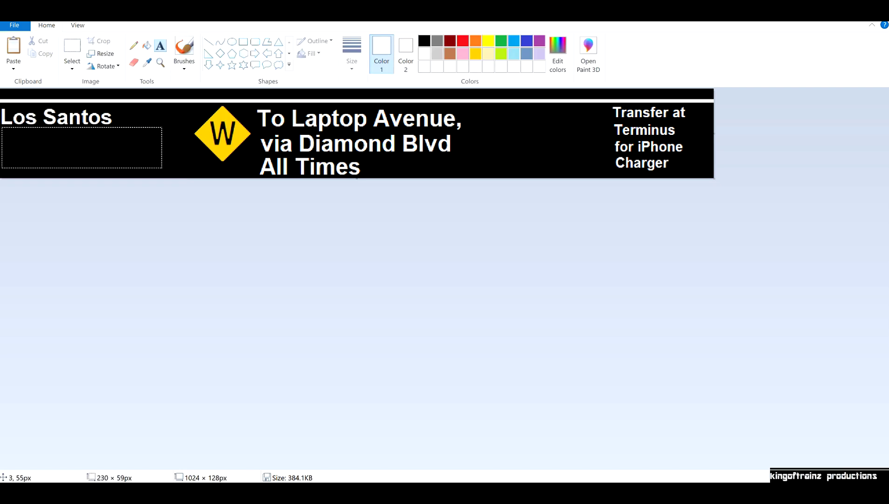
text(via )
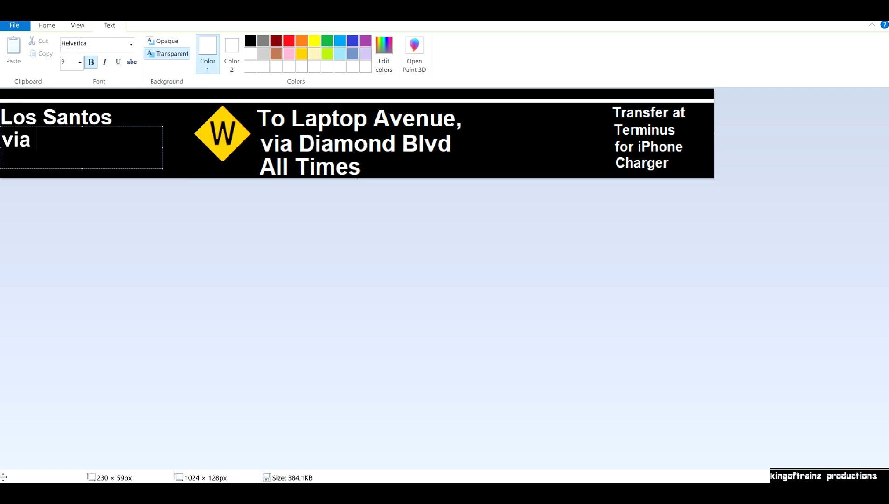
text(Pulas)
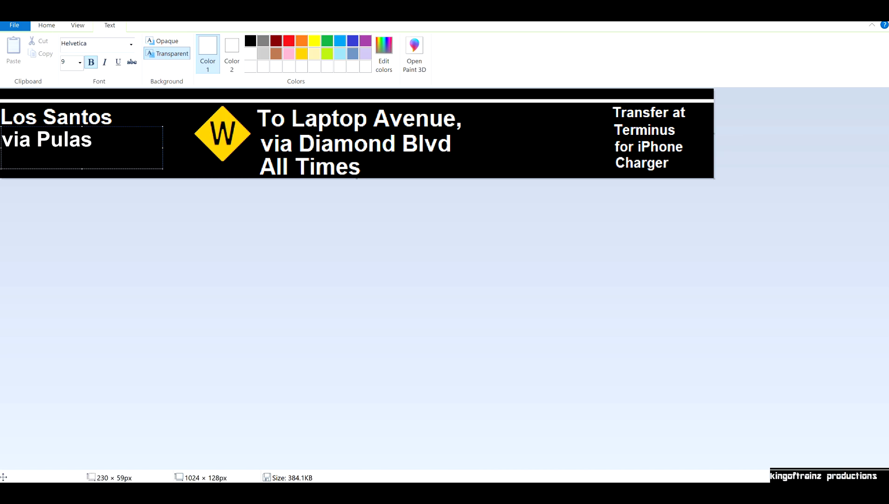
text(ki Sky)
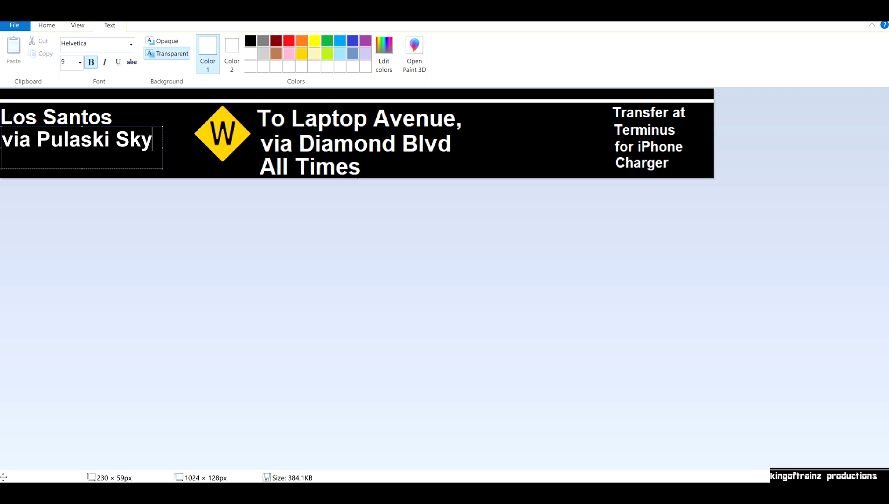
drag(163, 144, 220, 138)
text(way)
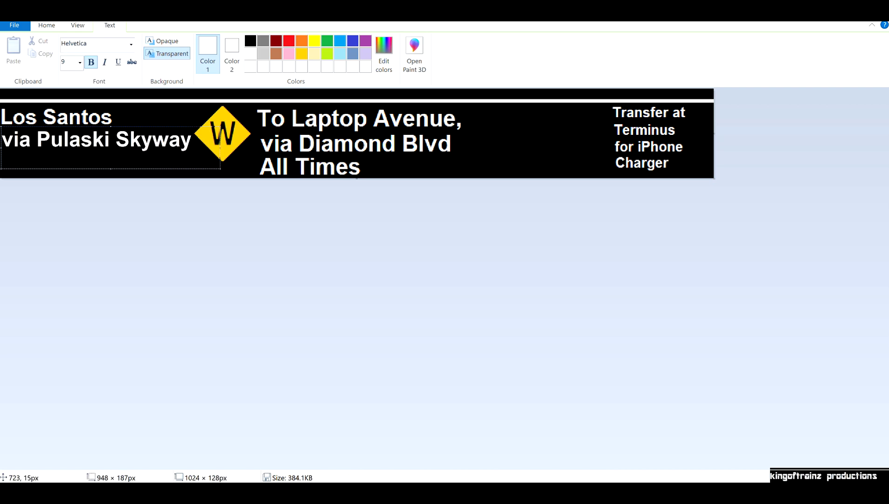
click(469, 139)
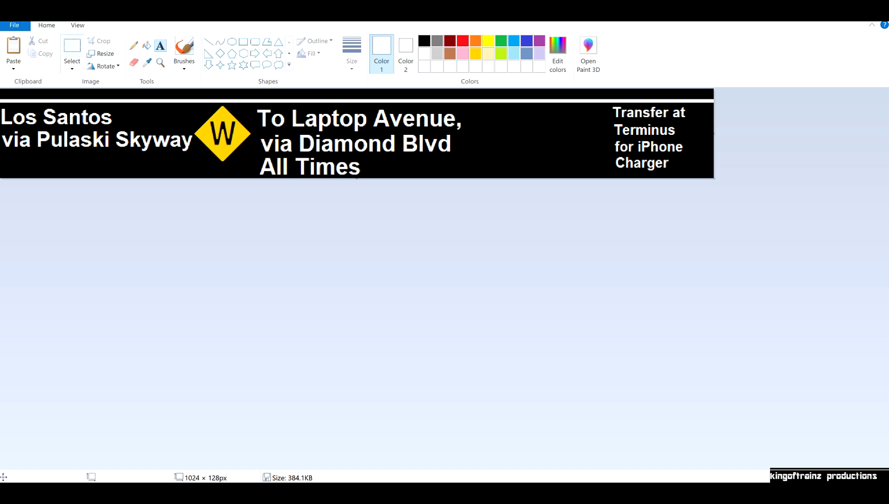
Shift the W bullet and its three-line Laptop Avenue destination text slightly right, away from "via Pulaski Skyway"
click(72, 46)
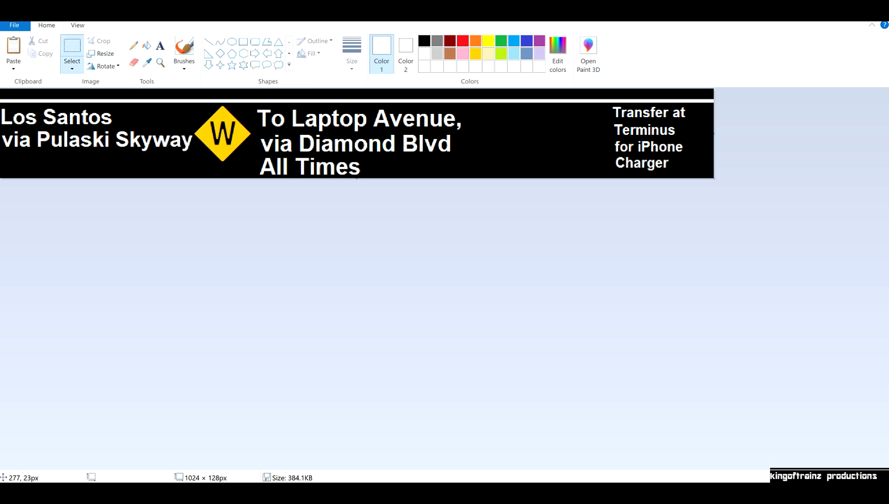
drag(192, 104, 467, 176)
drag(286, 135, 297, 136)
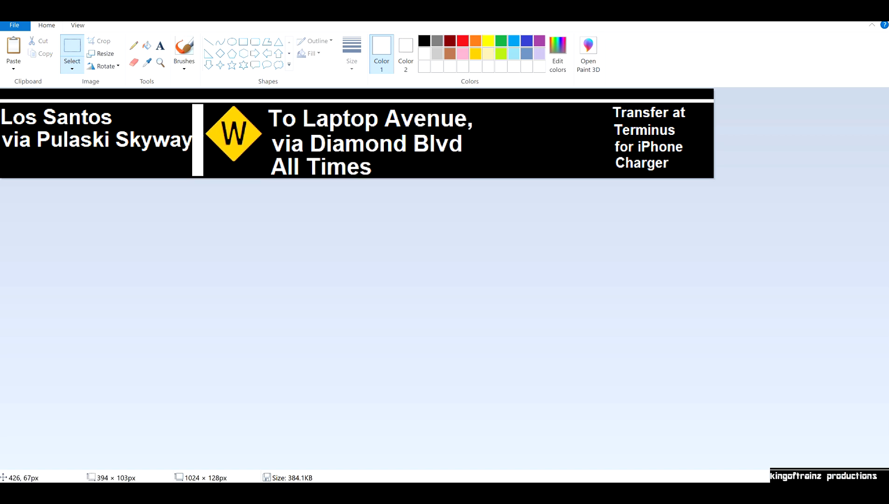
Fill the white gap between "via Pulaski Skyway" and the moved W bullet with the sign's black background colour
click(123, 140)
click(147, 62)
click(186, 165)
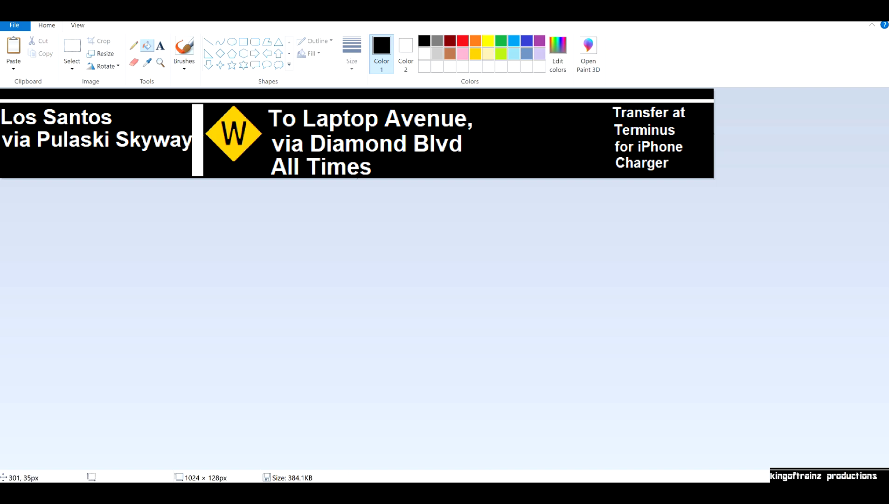
click(193, 166)
key(ctrl+z)
click(77, 24)
click(13, 46)
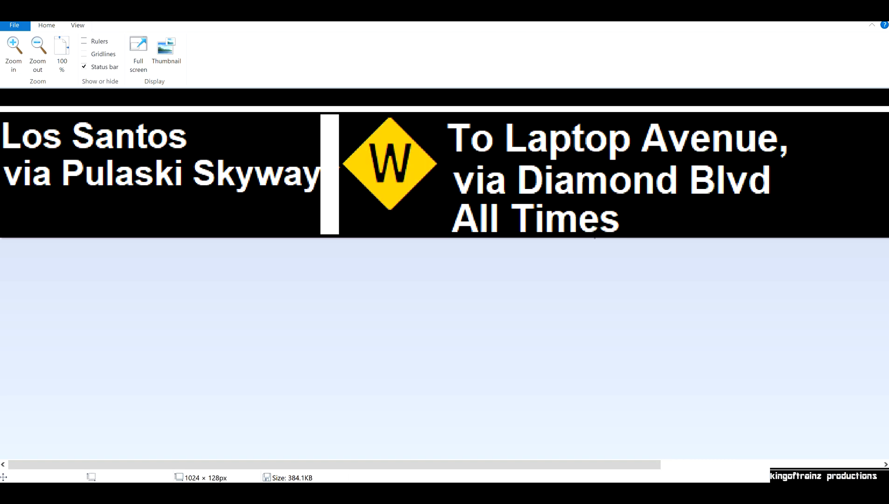
click(47, 24)
click(133, 45)
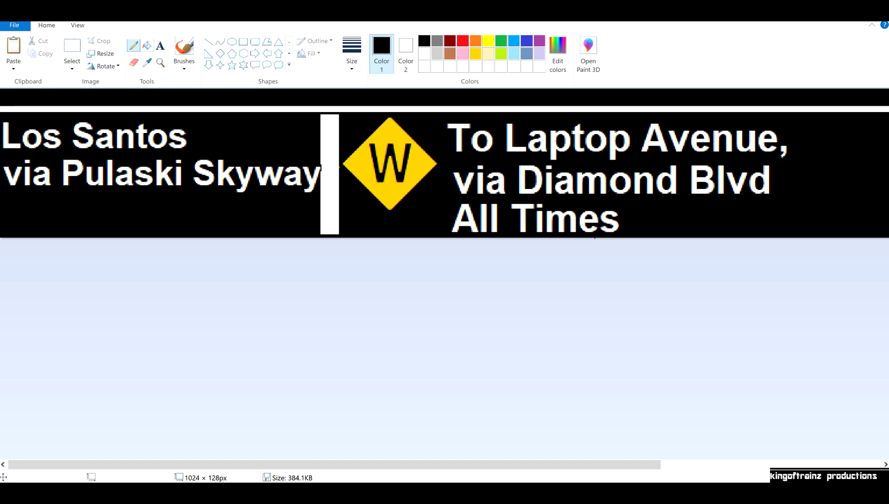
click(147, 45)
click(330, 150)
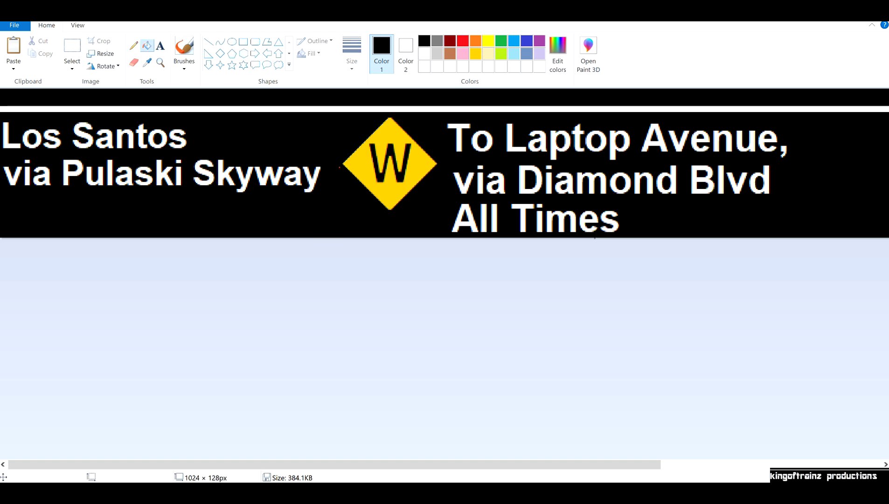
click(133, 45)
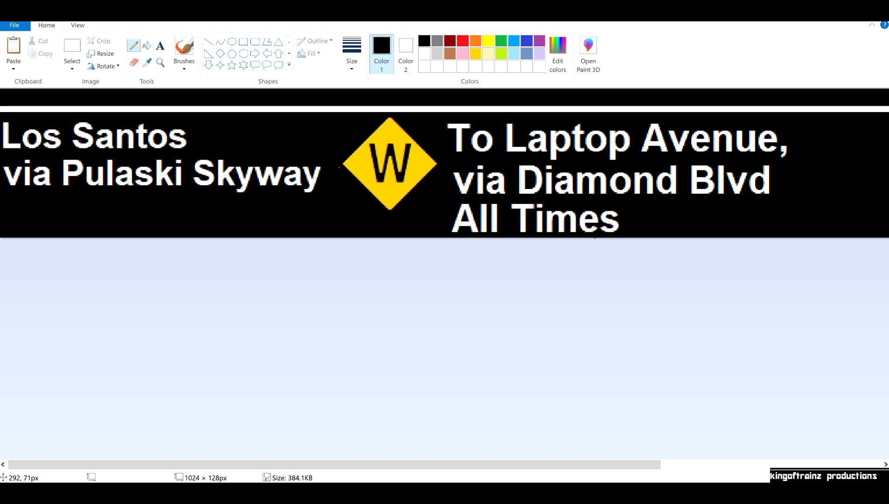
click(77, 25)
click(62, 53)
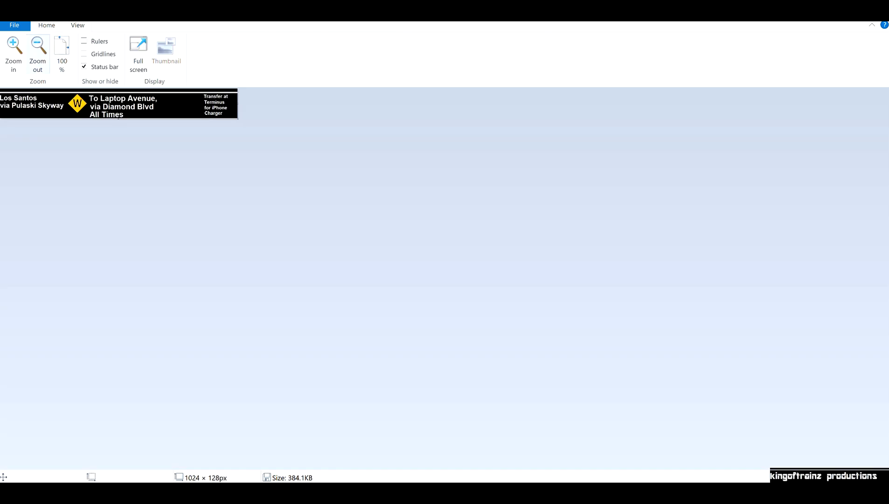
click(14, 47)
click(47, 25)
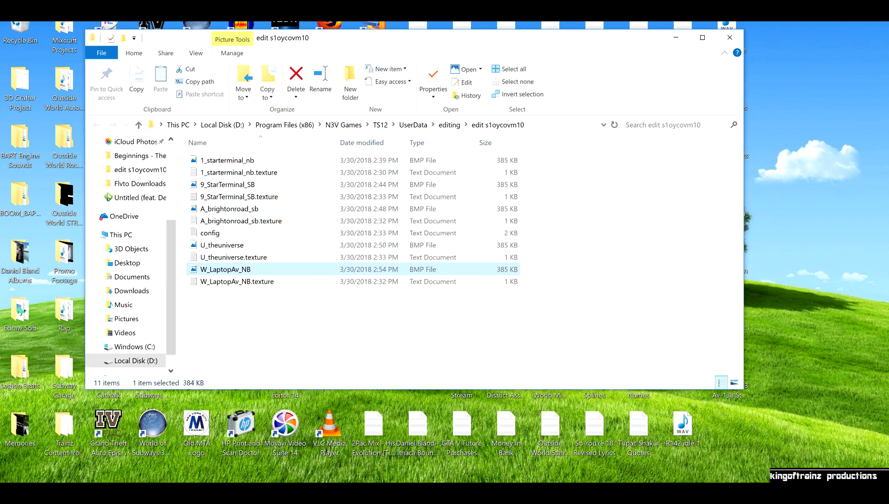
Check which image W_LaptopAv_NB.texture references, then close the file and the edit s1oycovm10 folder
double_click(237, 281)
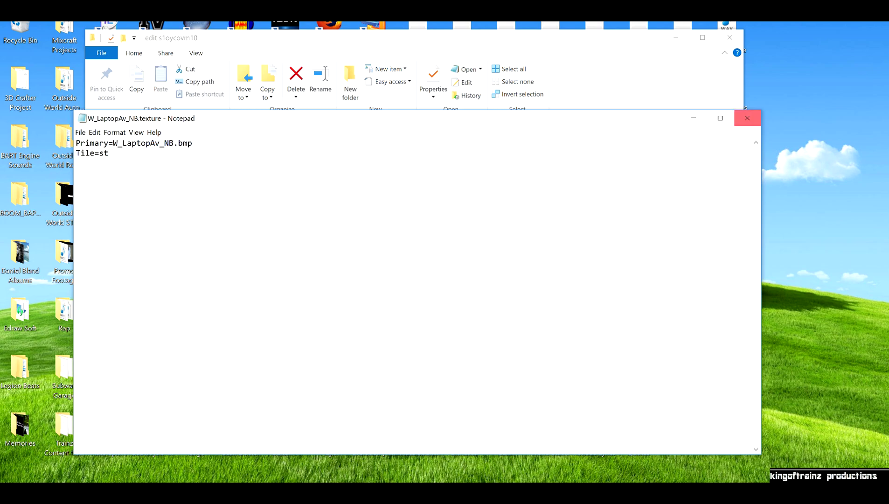
click(747, 118)
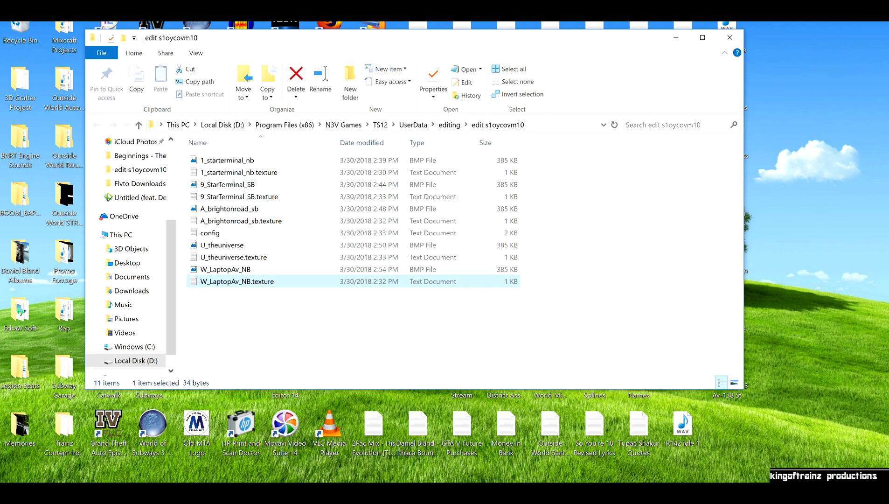
click(730, 37)
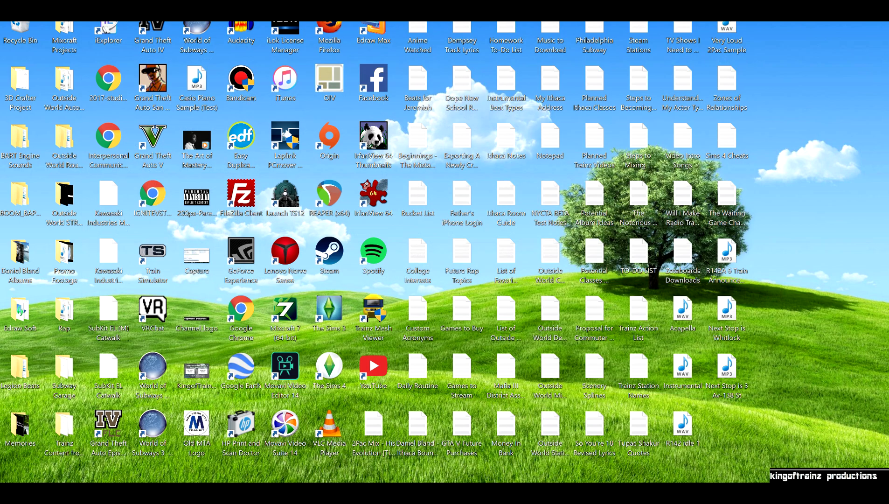
Switch to the Trainz content manager and open the files of The Outside World Overhead Route Sign in Explorer for editing
key(alt+Tab)
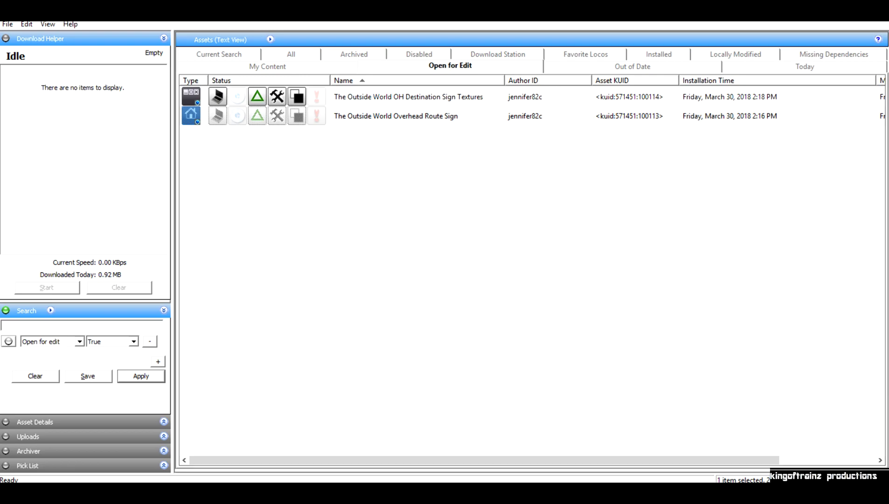
click(357, 98)
click(356, 119)
right_click(355, 119)
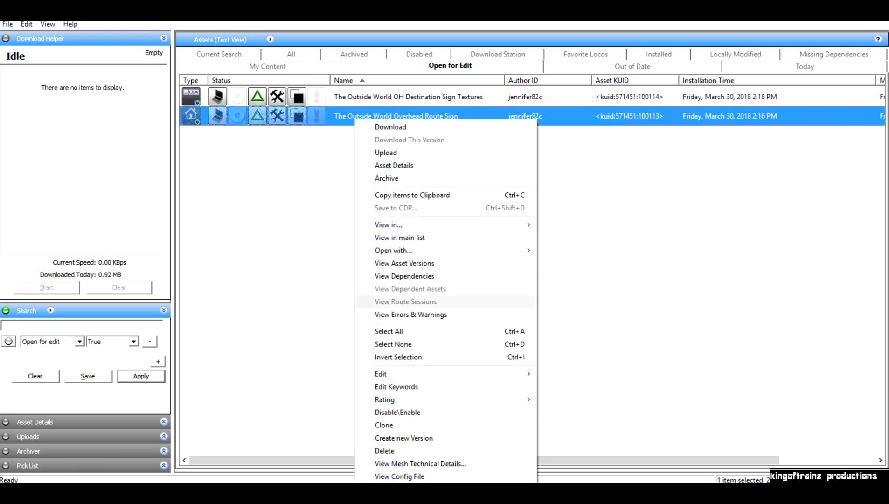
mouse_move(420, 374)
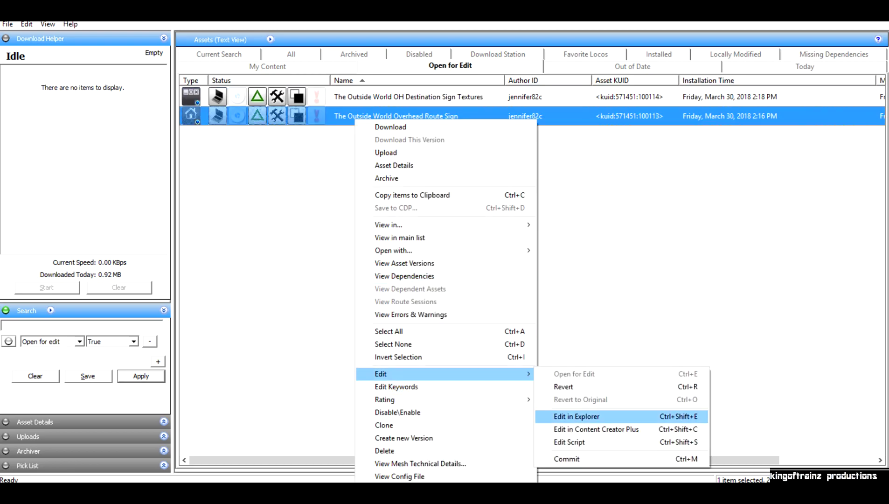
key(Return)
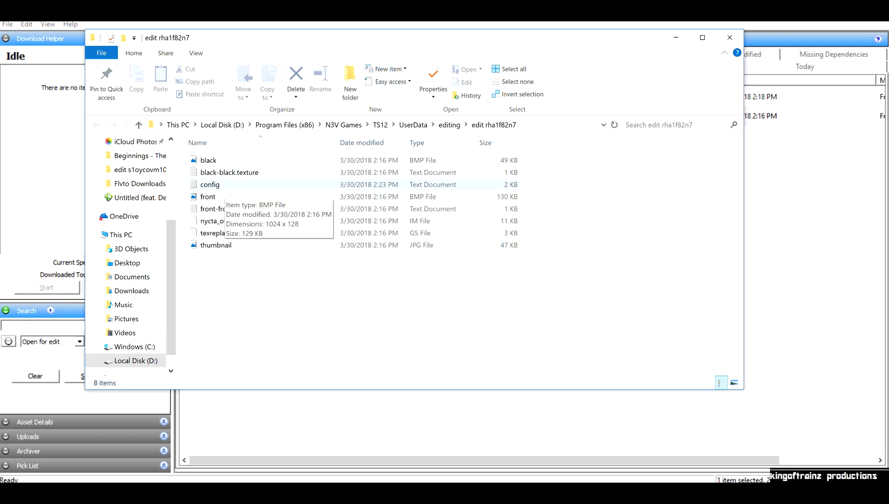
View the route sign's front image and close it again
double_click(216, 197)
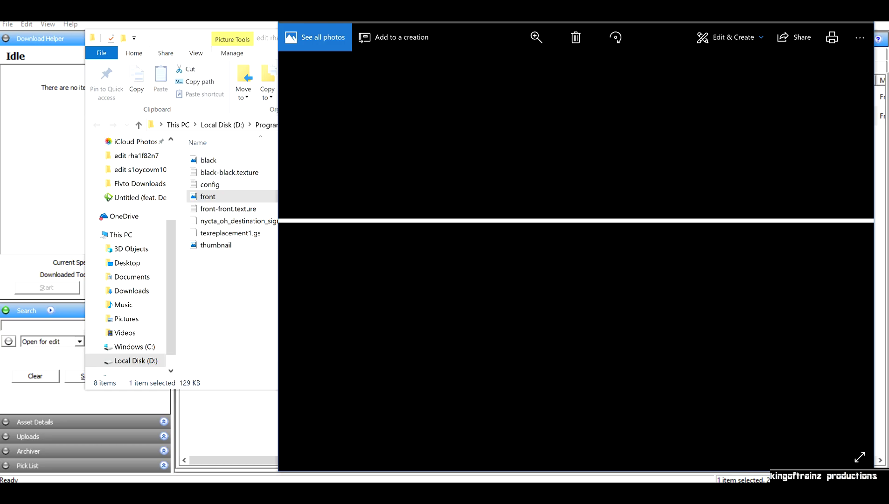
mouse_move(269, 493)
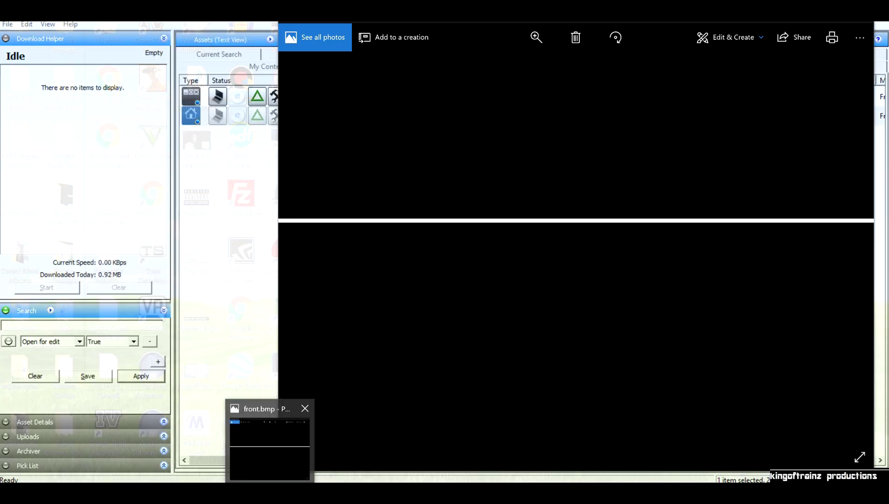
click(304, 409)
Set numberoftextures1 to "5" in the route sign's config file and save it
double_click(210, 185)
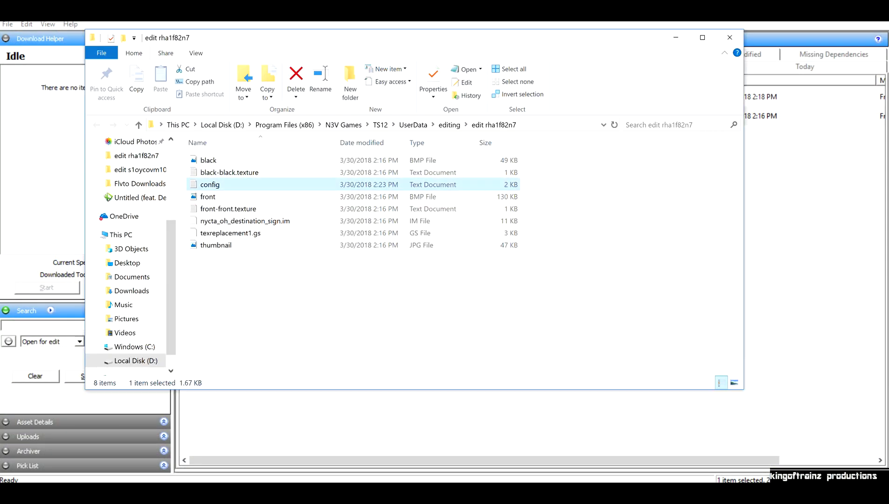
scroll(415, 289, down, 9)
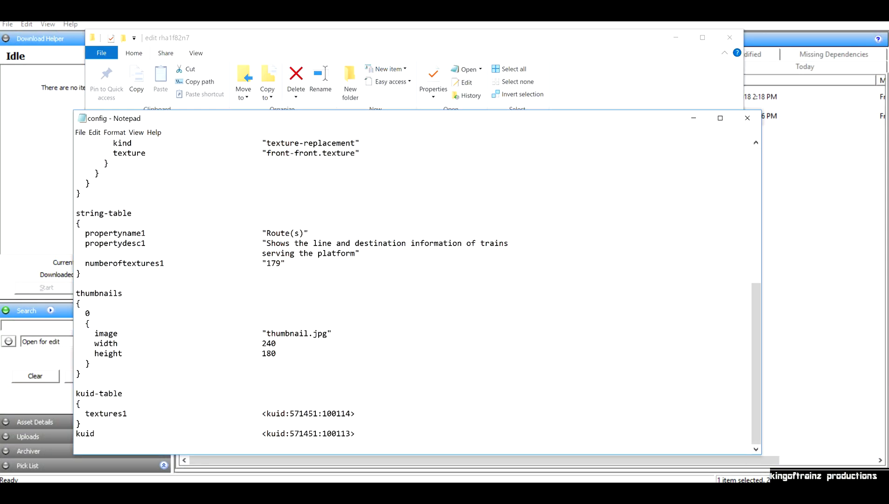
drag(281, 263, 267, 263)
text(5)
drag(355, 413, 261, 414)
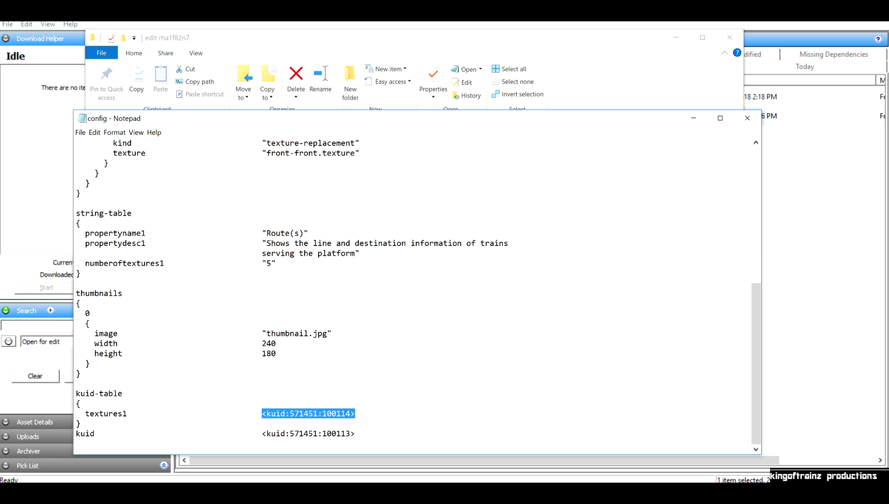
click(356, 413)
click(80, 132)
click(95, 165)
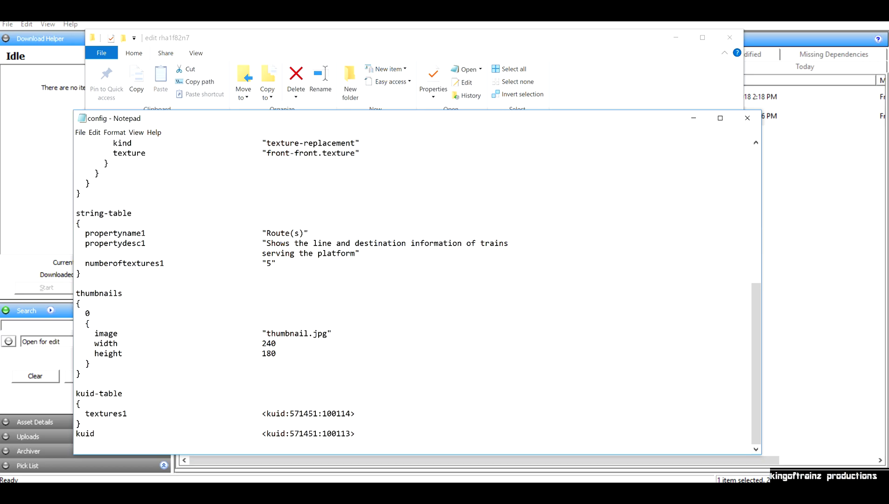
Compare the textures1 kuid in the route sign's config with the kuid in the OH Destination Sign Textures config
drag(355, 413, 262, 414)
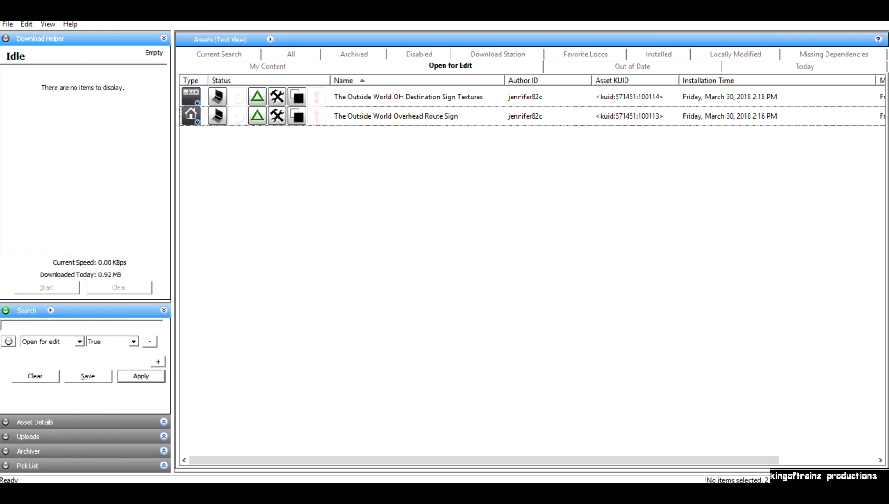
right_click(344, 97)
mouse_move(373, 353)
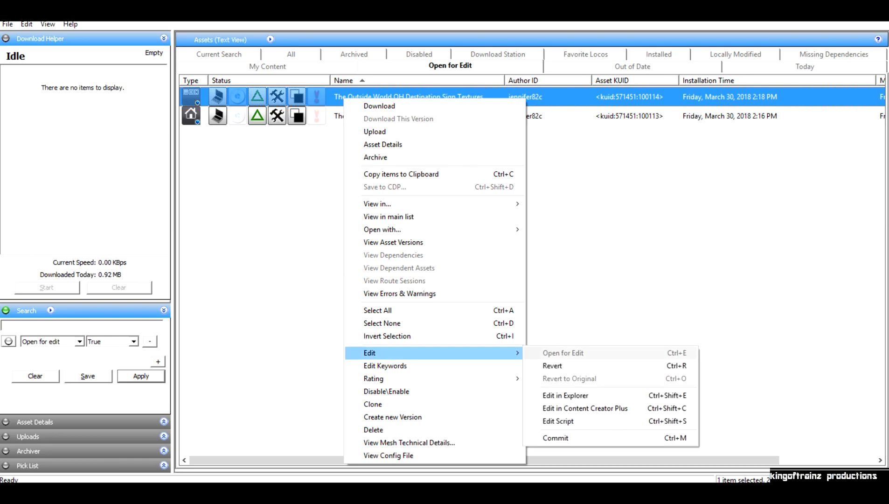
click(565, 395)
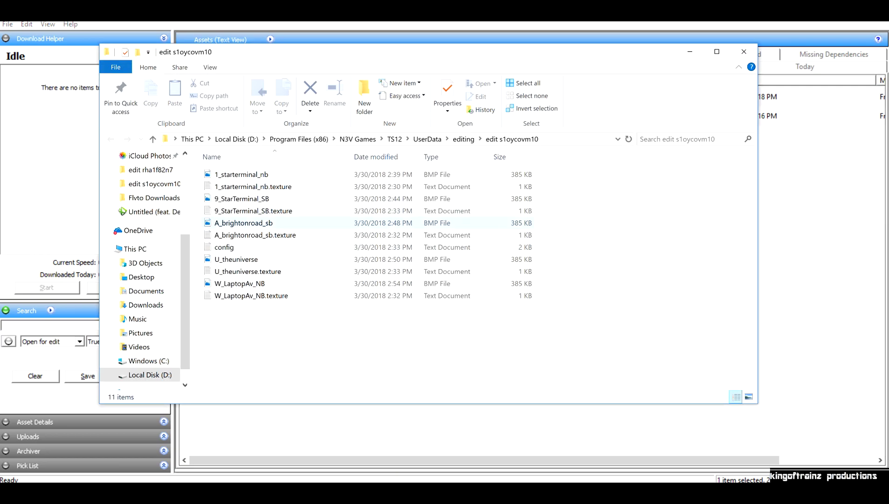
double_click(224, 248)
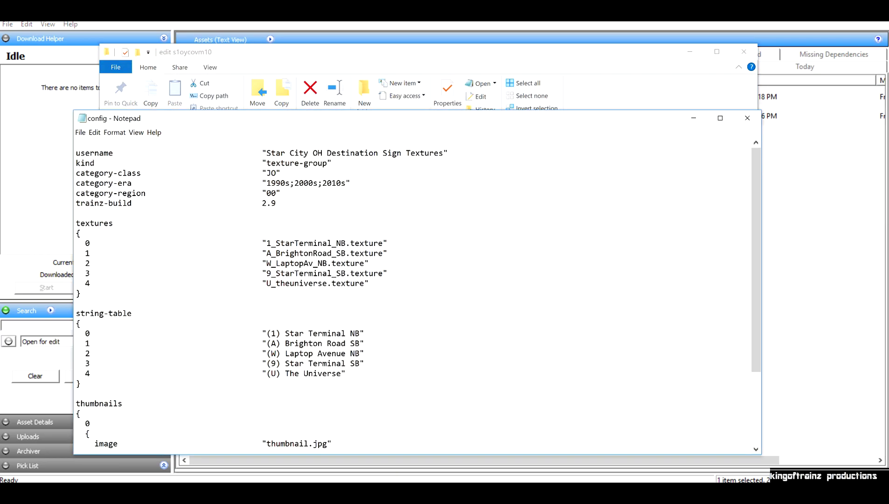
scroll(413, 297, down, 4)
drag(356, 434, 262, 434)
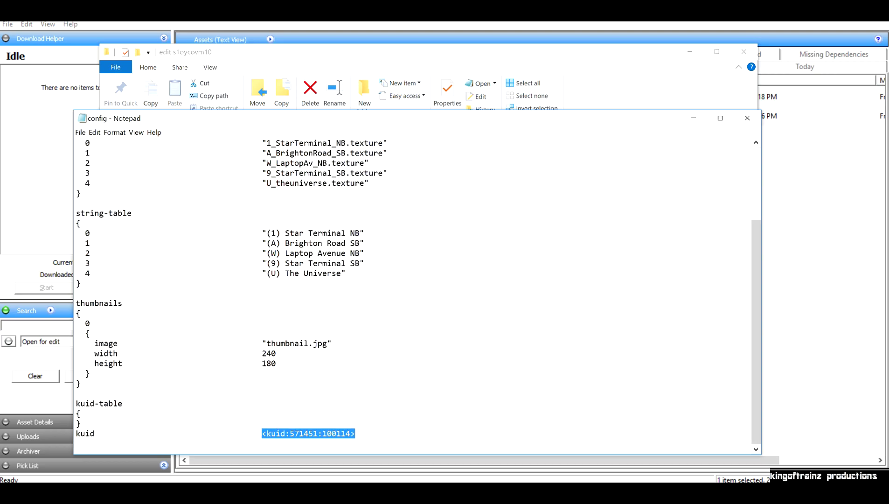
click(748, 118)
click(743, 51)
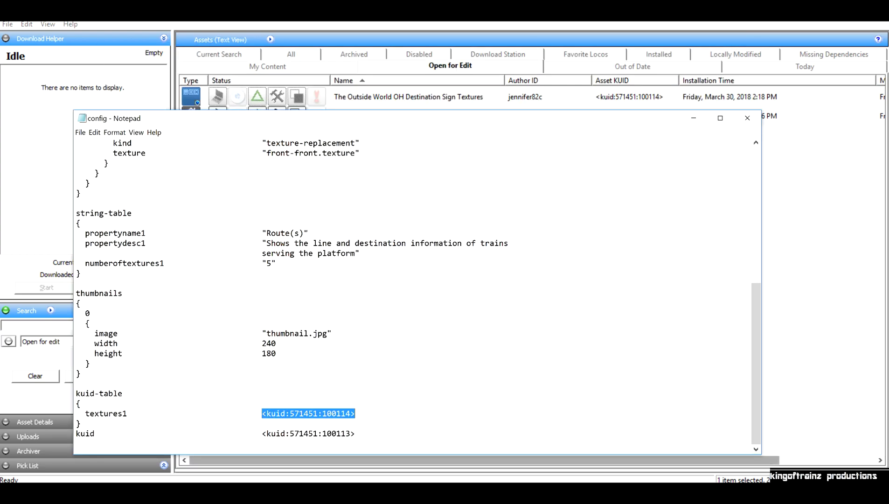
scroll(415, 294, up, 9)
scroll(415, 294, down, 9)
scroll(418, 294, up, 2)
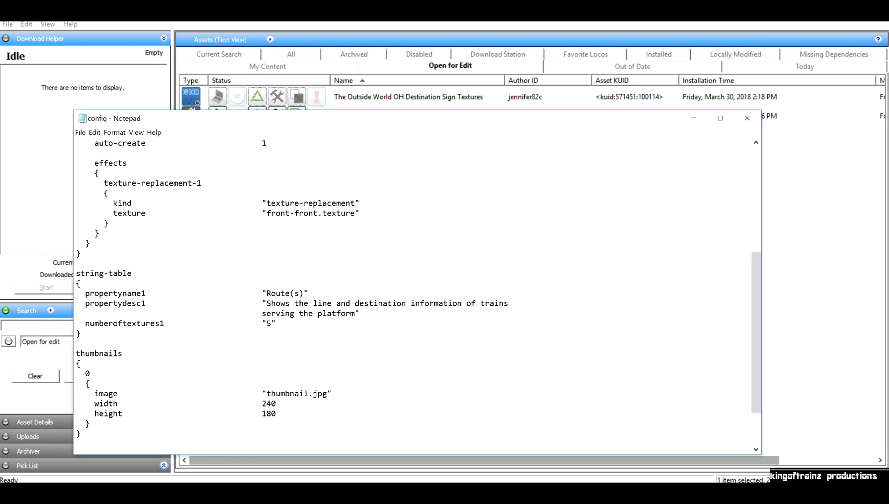
Save the route sign's config file and close it
drag(266, 323, 271, 323)
click(272, 324)
scroll(414, 294, up, 7)
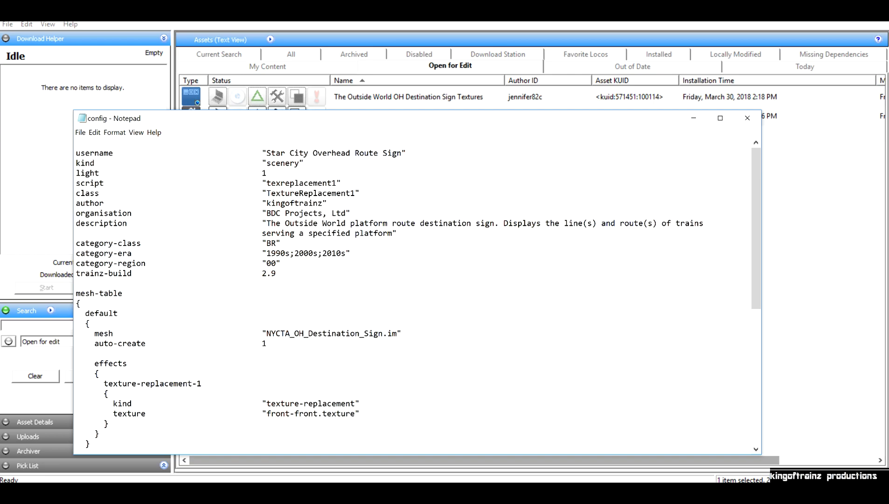
click(80, 132)
click(93, 165)
click(747, 117)
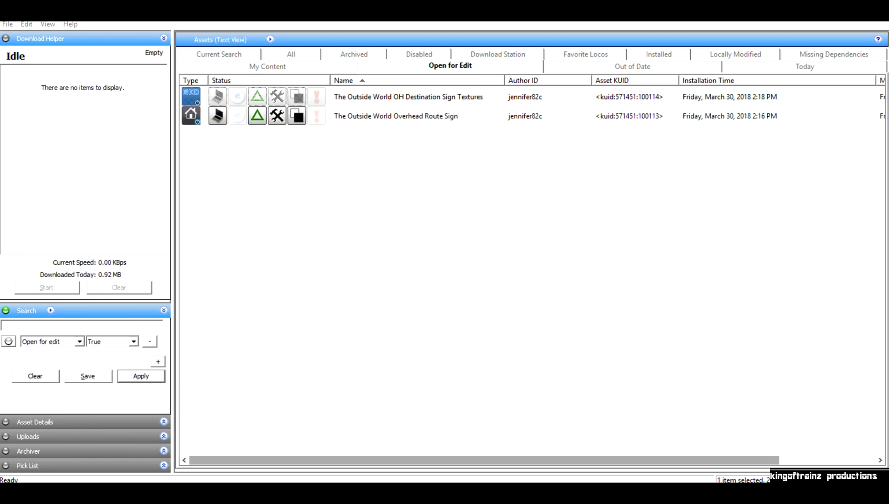
Commit The Outside World OH Destination Sign Textures and The Outside World Overhead Route Sign
click(354, 96)
right_click(353, 97)
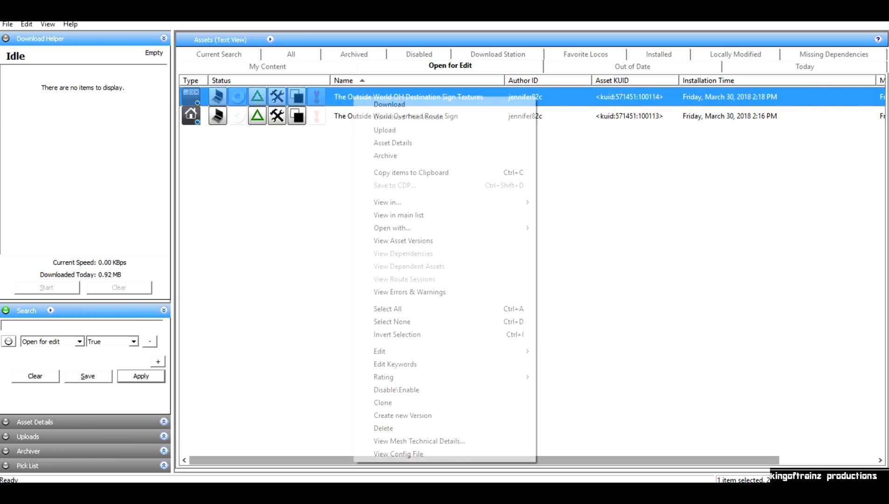
mouse_move(444, 351)
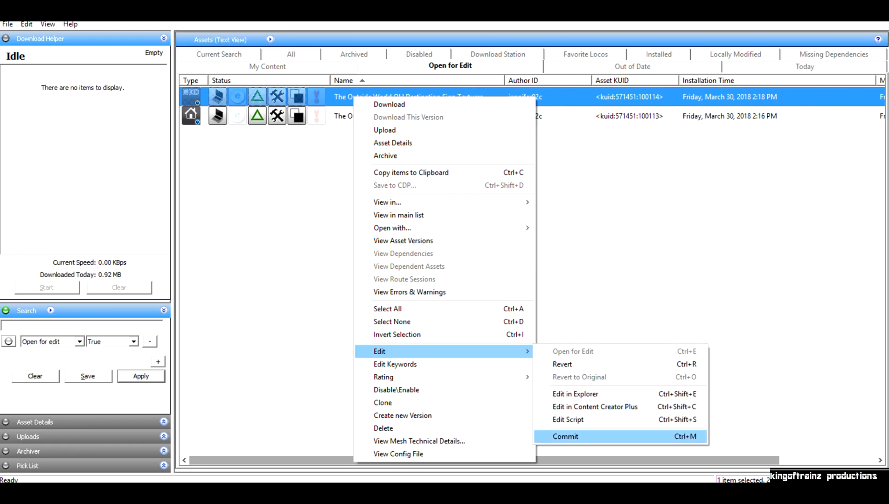
key(Return)
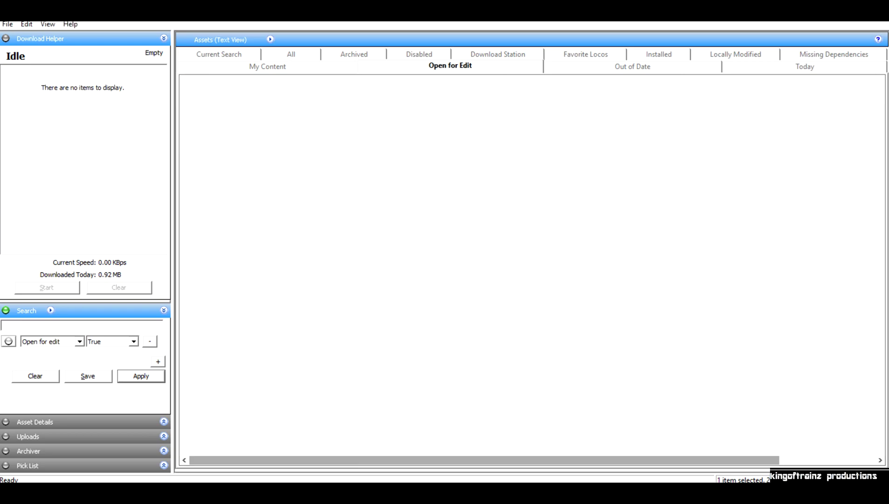
right_click(360, 97)
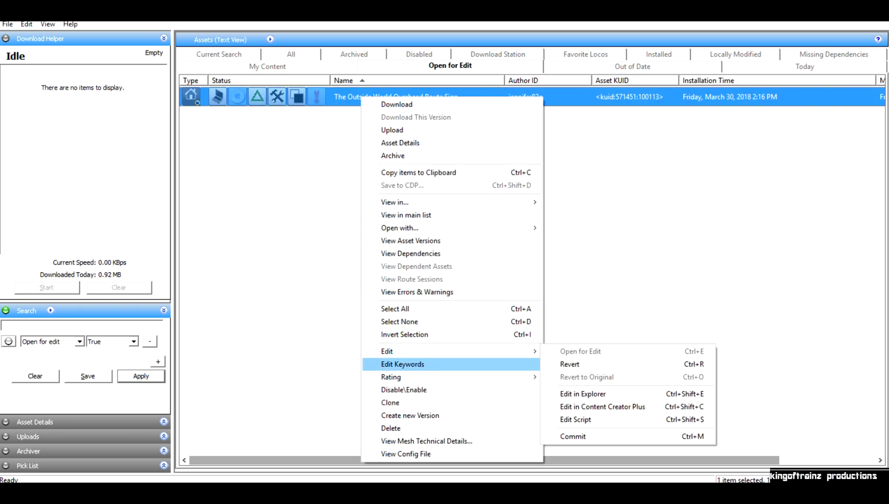
click(579, 437)
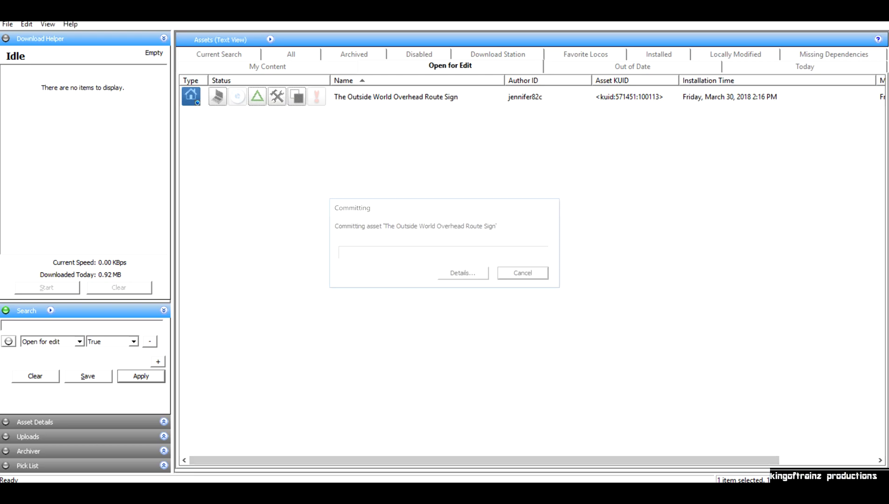
click(730, 37)
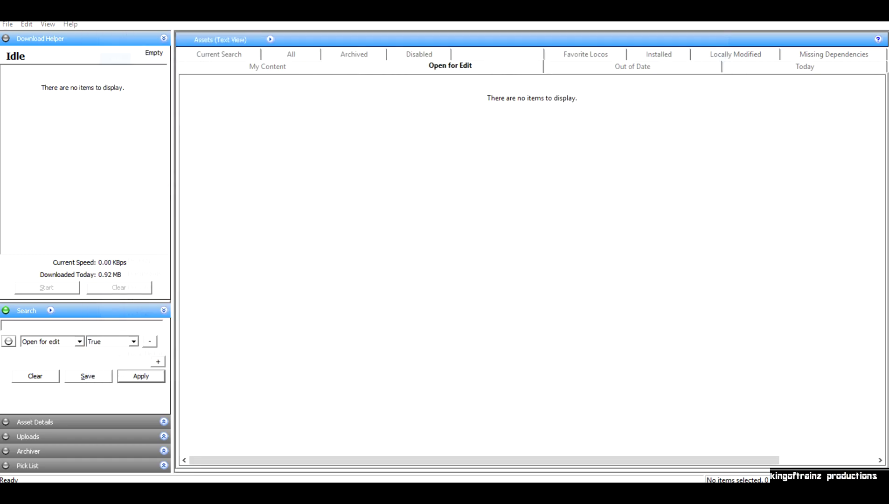
Launch Trainz and create a new route with the default settings
click(7, 24)
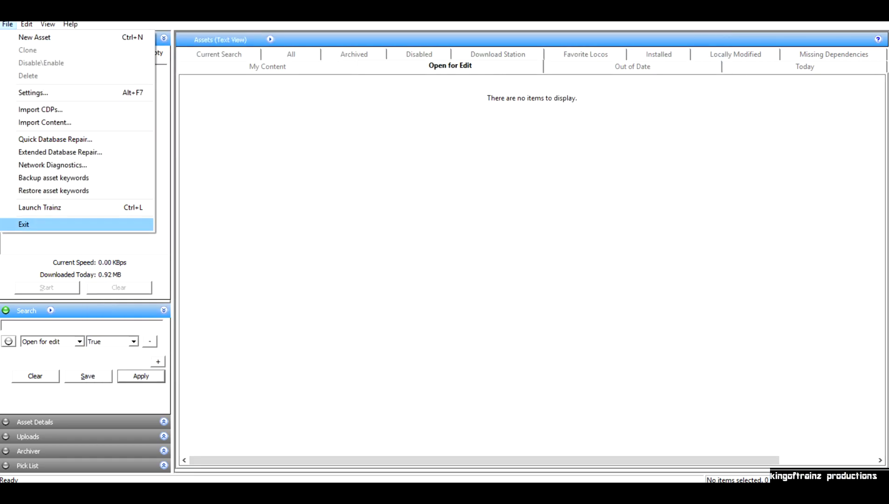
click(40, 208)
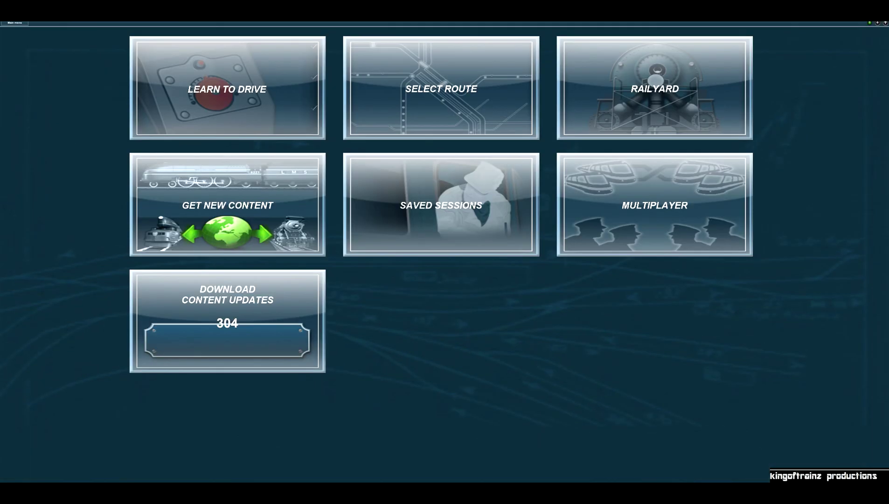
click(441, 89)
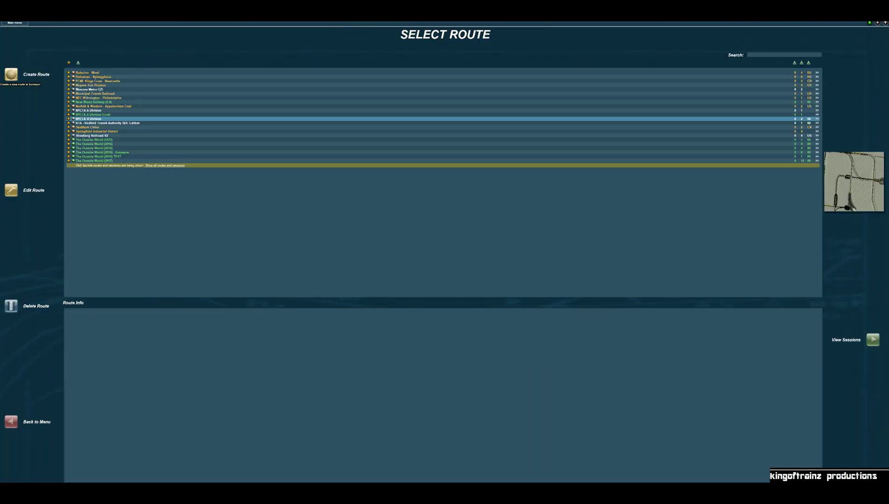
click(11, 74)
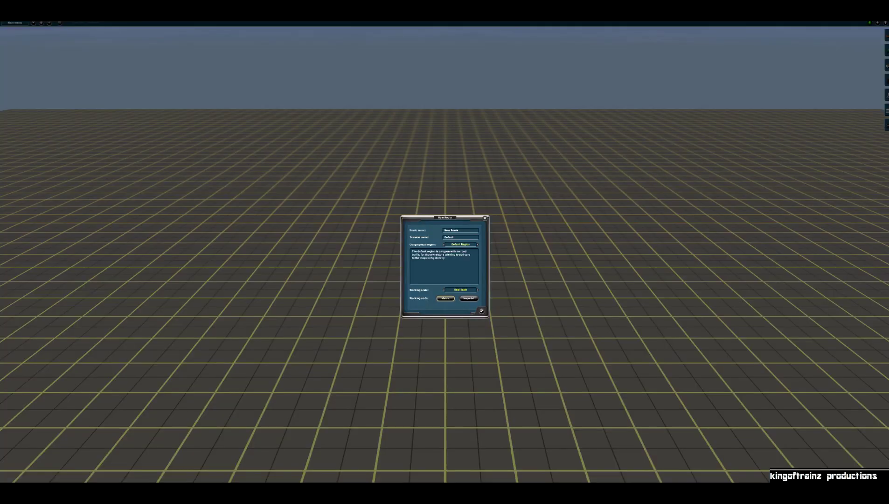
click(481, 311)
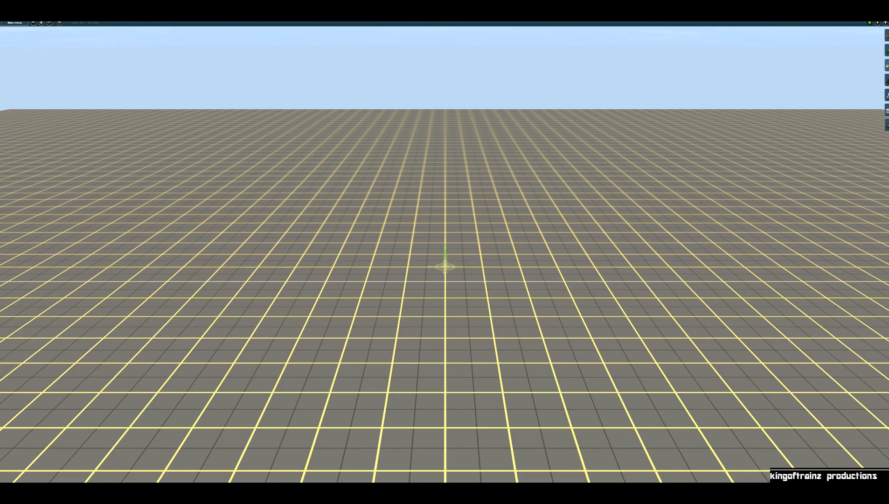
Search the scenery objects for "star" and exit the game
click(887, 65)
click(861, 52)
text(star)
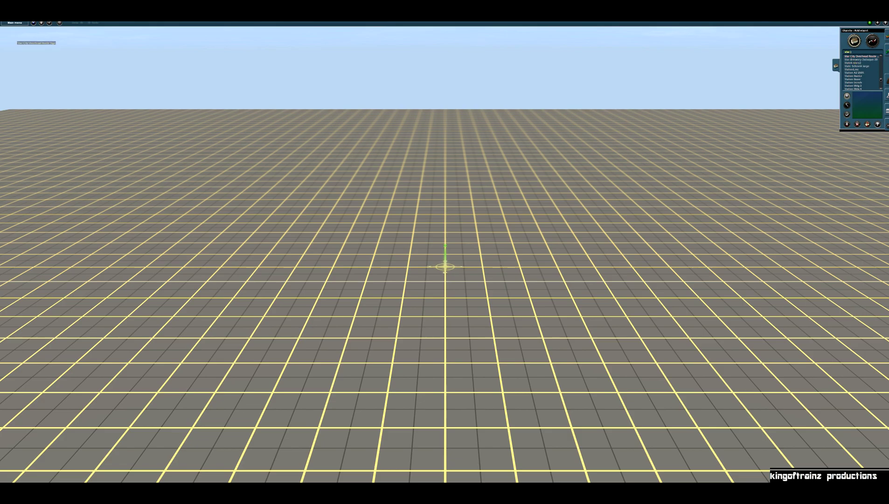
click(15, 23)
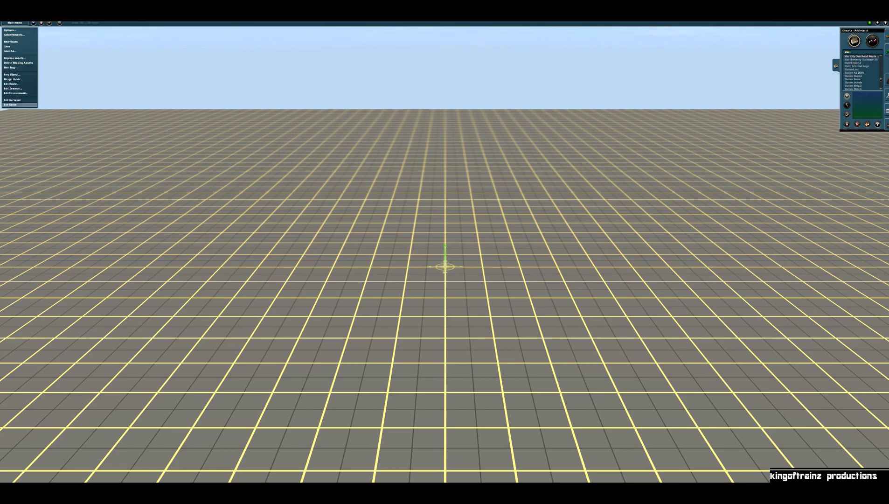
click(15, 106)
click(409, 272)
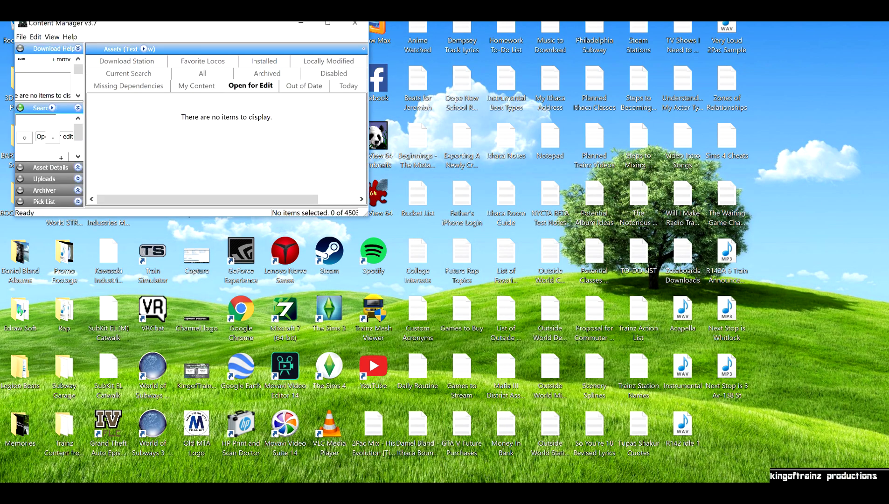
Check the errors of Star City OH Destination Sign Textures among today's assets and close Content Manager
drag(362, 117, 361, 171)
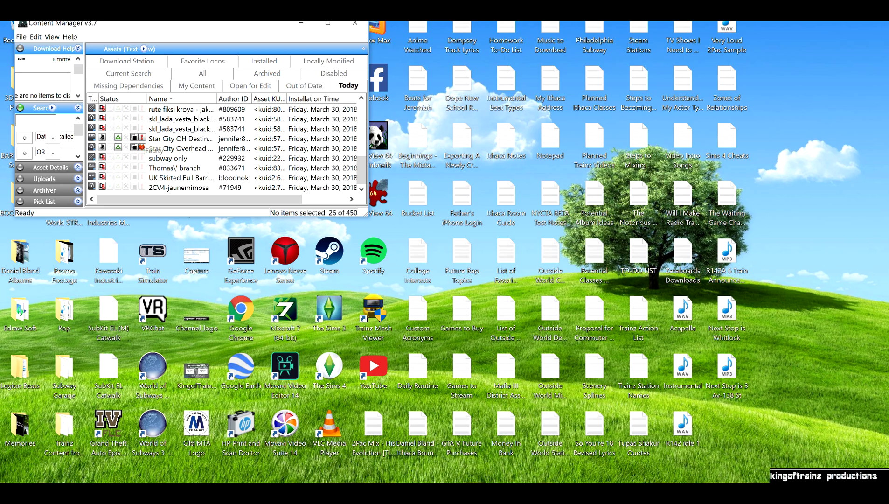
click(152, 139)
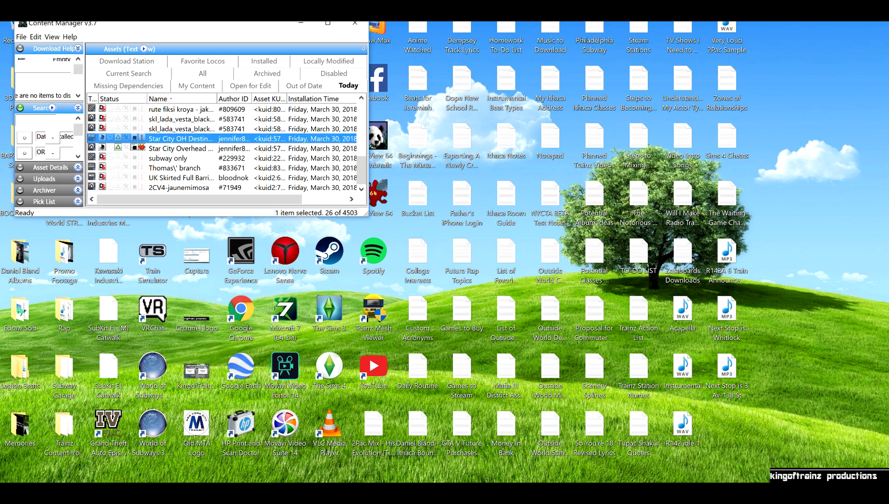
right_click(154, 138)
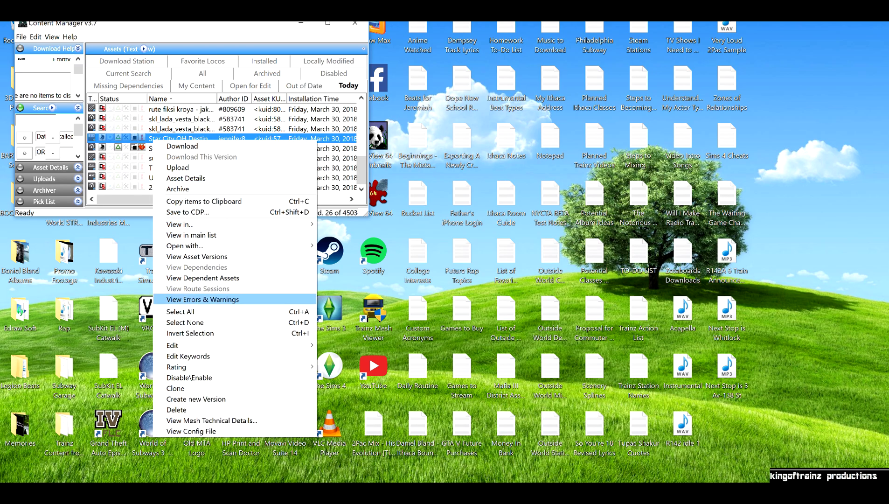
click(202, 300)
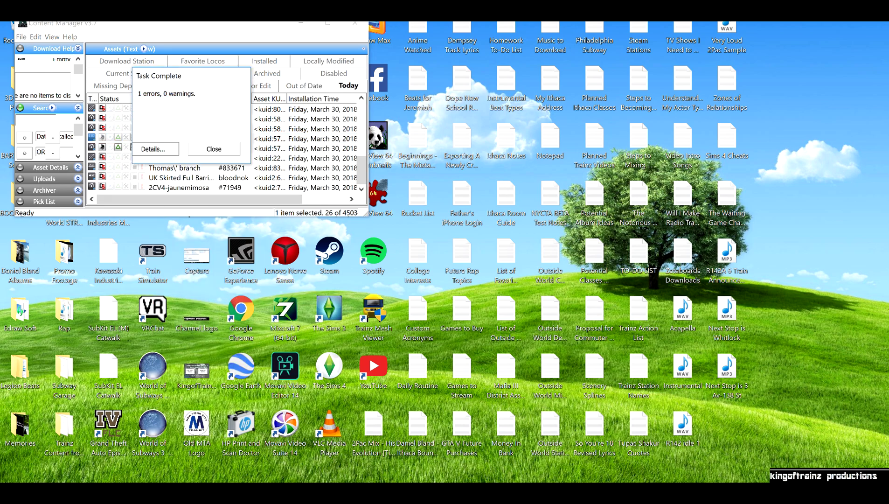
click(214, 148)
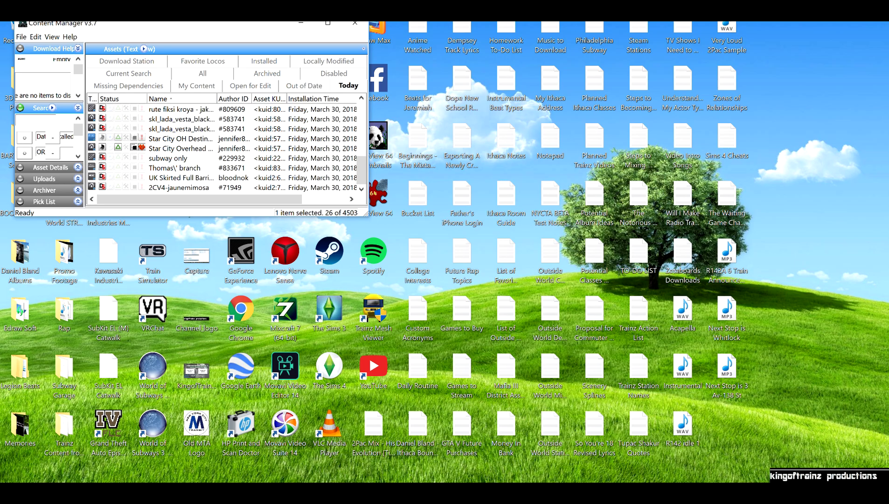
click(355, 23)
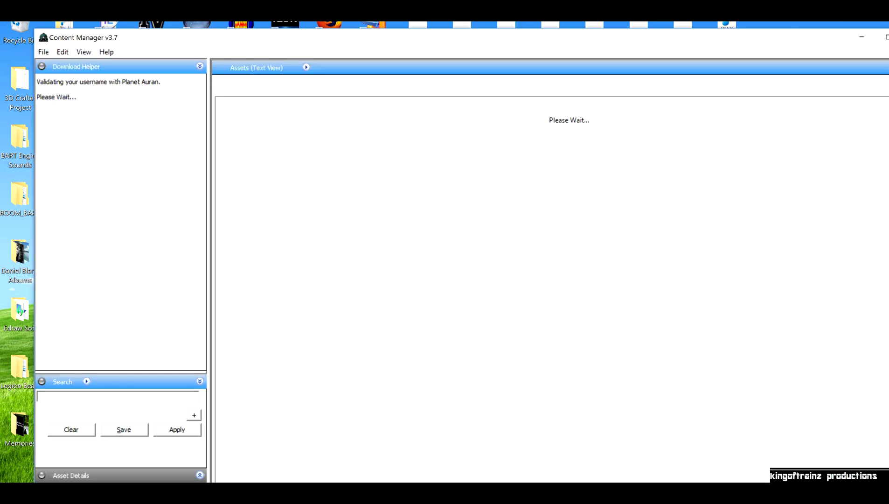
View the errors and warnings of Star City OH Destination Sign Textures in the reopened Content Manager and close the report
scroll(551, 299, down, 2)
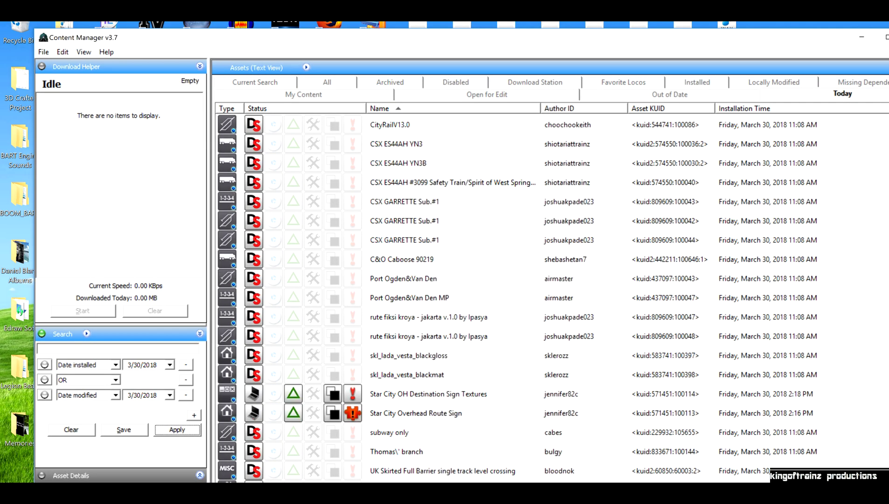
click(387, 413)
click(385, 395)
right_click(385, 394)
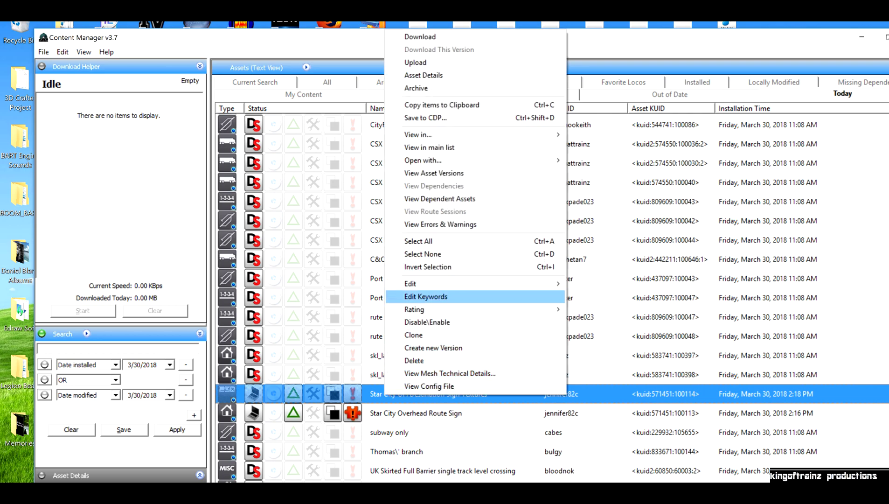
click(440, 224)
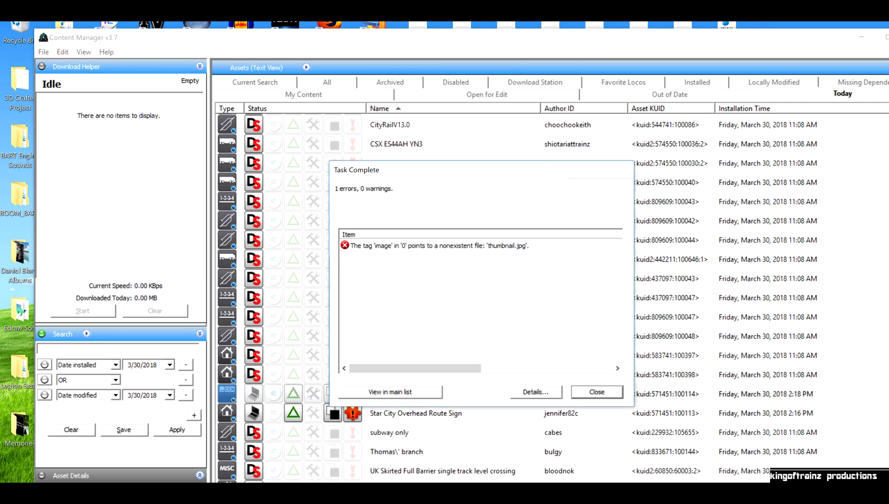
click(439, 245)
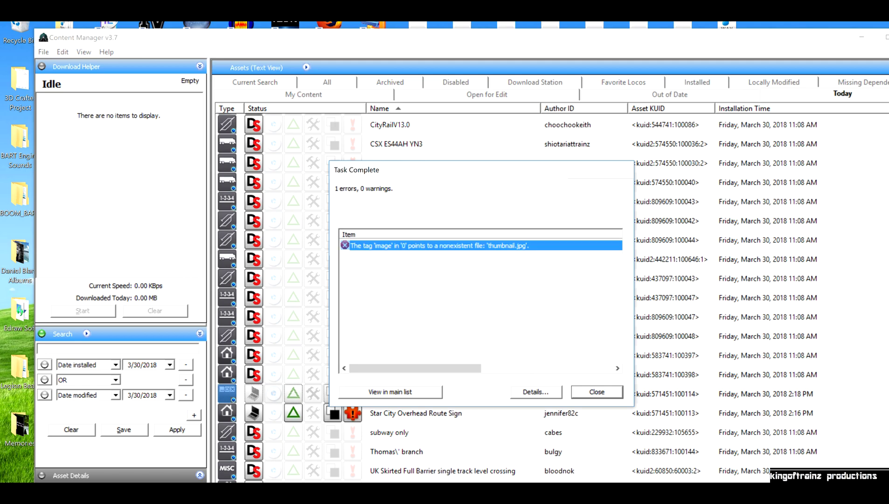
click(467, 285)
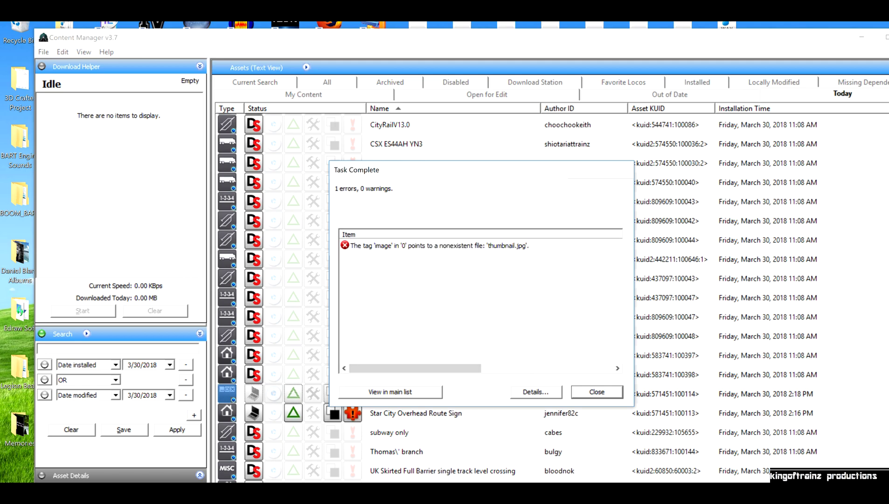
click(597, 391)
Open the Star City OH Destination Sign Textures files in Explorer for editing and open the config file
right_click(384, 396)
mouse_move(466, 288)
click(606, 332)
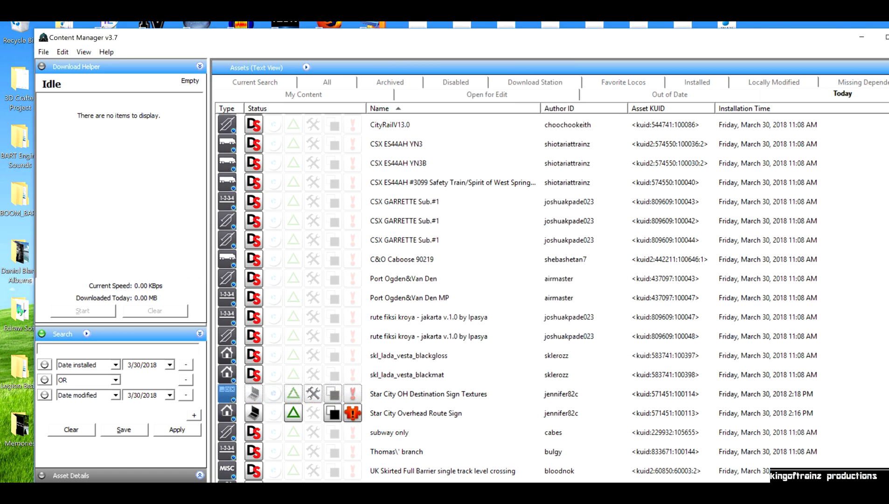
click(210, 233)
key(Return)
scroll(415, 289, down, 3)
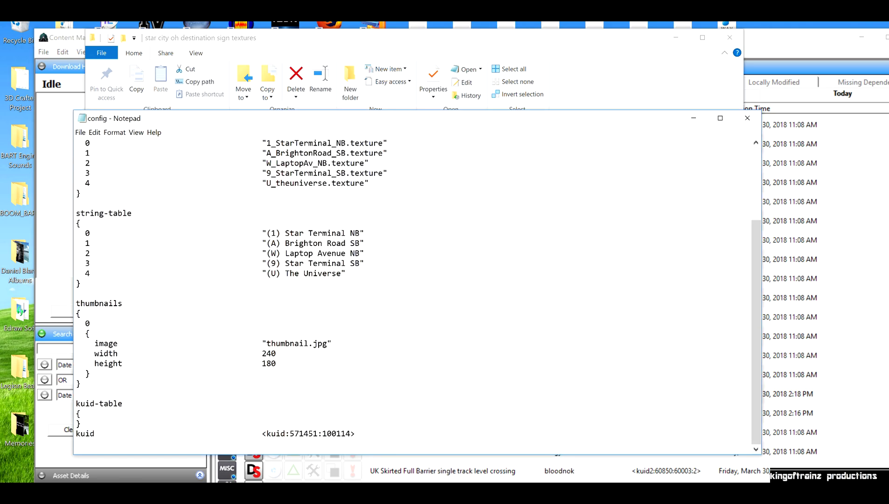
Delete the thumbnails block from the sign textures config, save it, and close the file and its folder
drag(81, 384, 76, 304)
key(Delete)
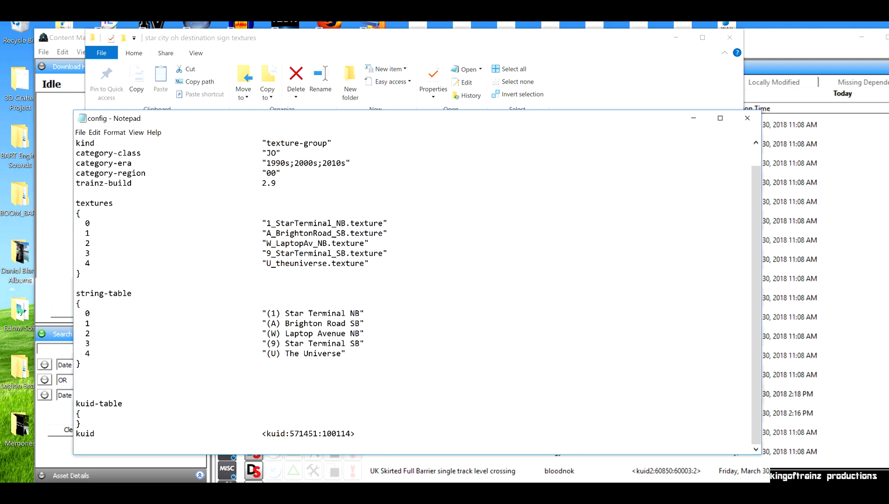
click(80, 132)
click(96, 163)
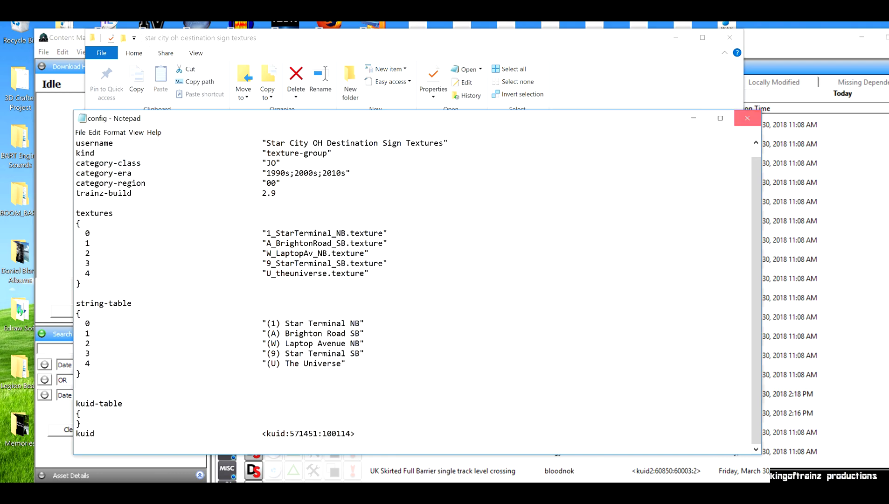
click(748, 118)
click(730, 38)
Recheck the errors and warnings of Star City OH Destination Sign Textures
click(392, 393)
right_click(392, 394)
click(447, 222)
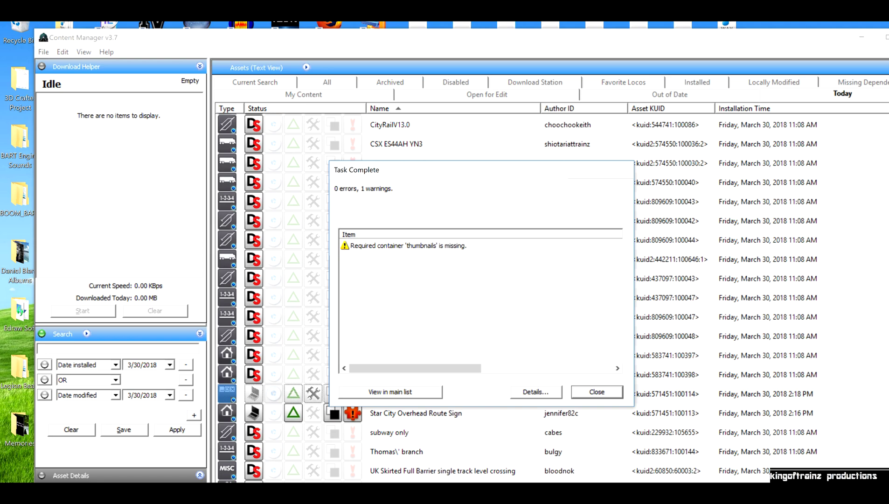
click(408, 246)
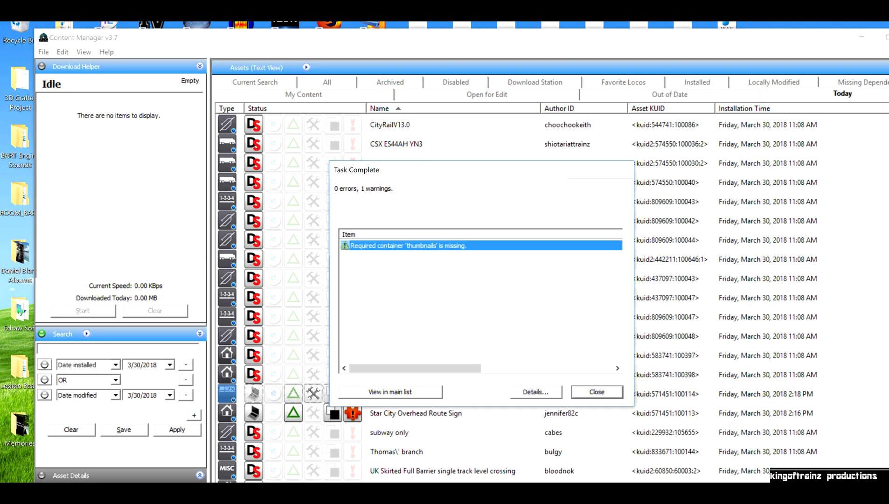
Commit the edited Star City OH Destination Sign Textures asset
click(376, 392)
right_click(376, 394)
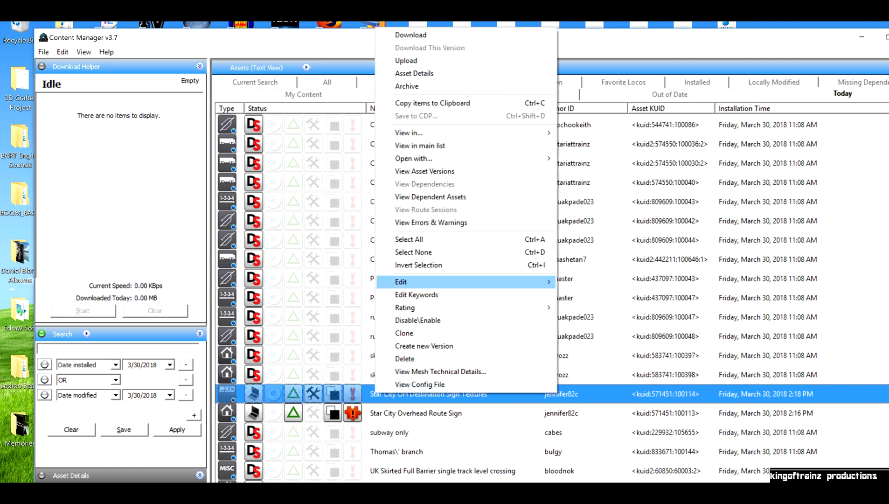
mouse_move(420, 282)
click(579, 366)
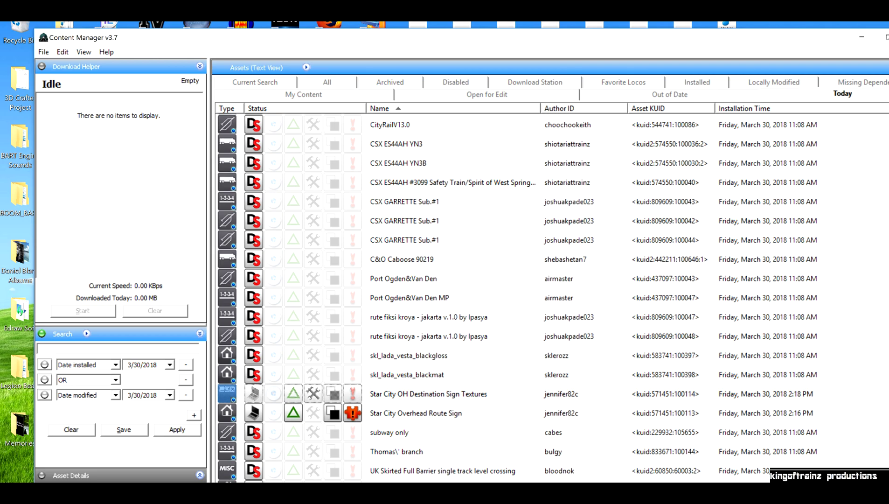
Select the Star City OH Destination Sign Textures asset, still open for edit, and commit it again
click(428, 393)
click(407, 374)
click(428, 394)
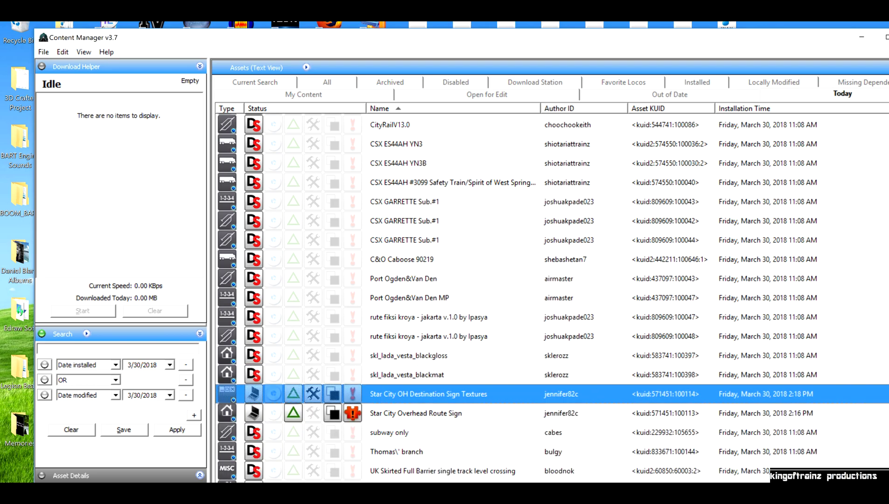
right_click(392, 393)
mouse_move(467, 281)
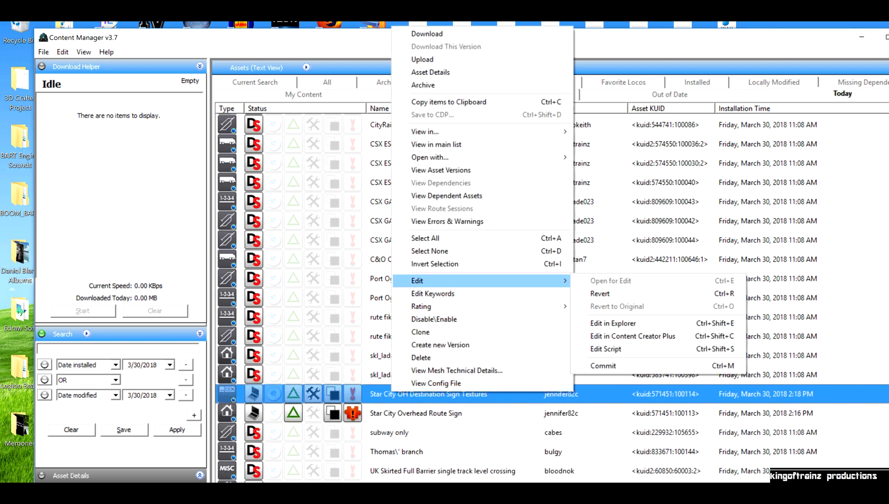
click(603, 366)
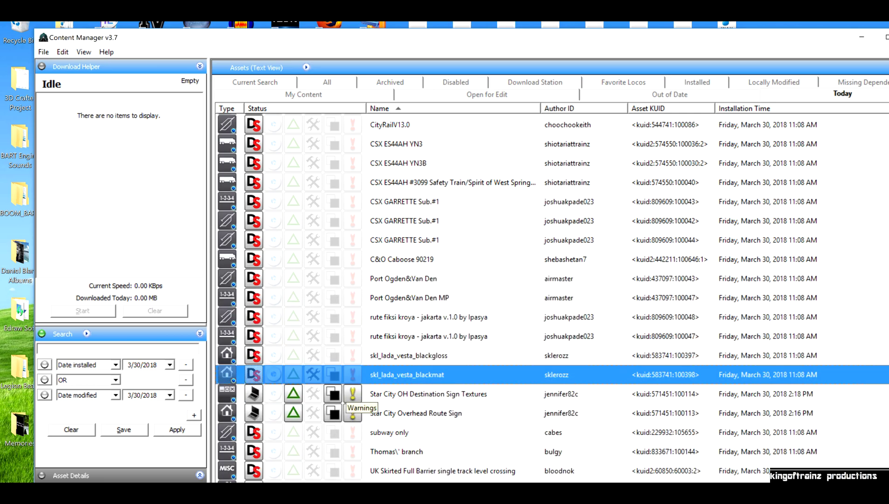
Launch Trainz from Content Manager and create a new route with the default settings
click(392, 394)
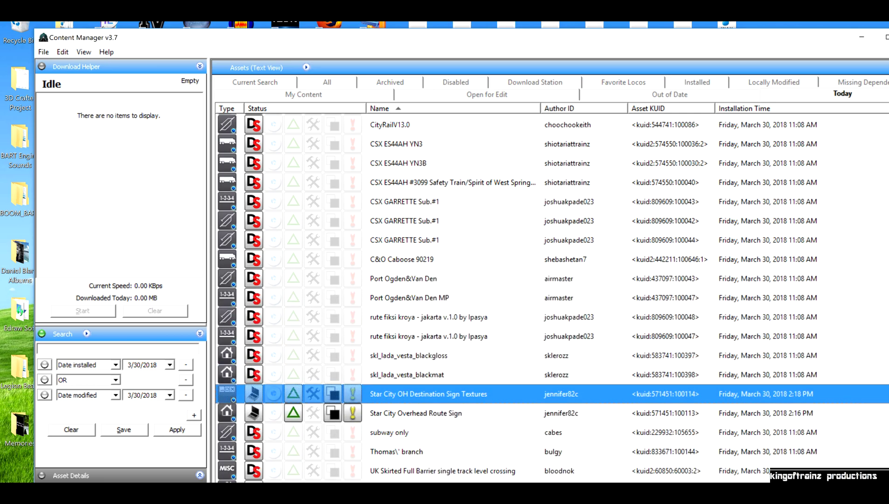
click(44, 52)
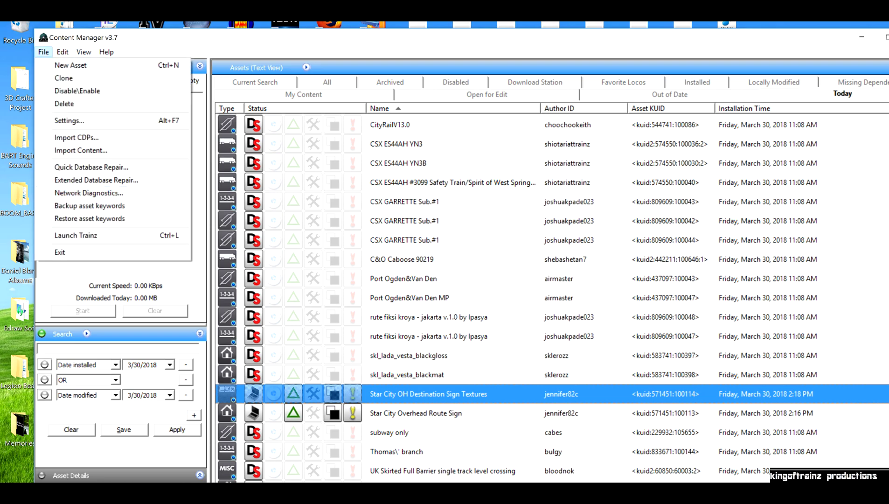
click(76, 236)
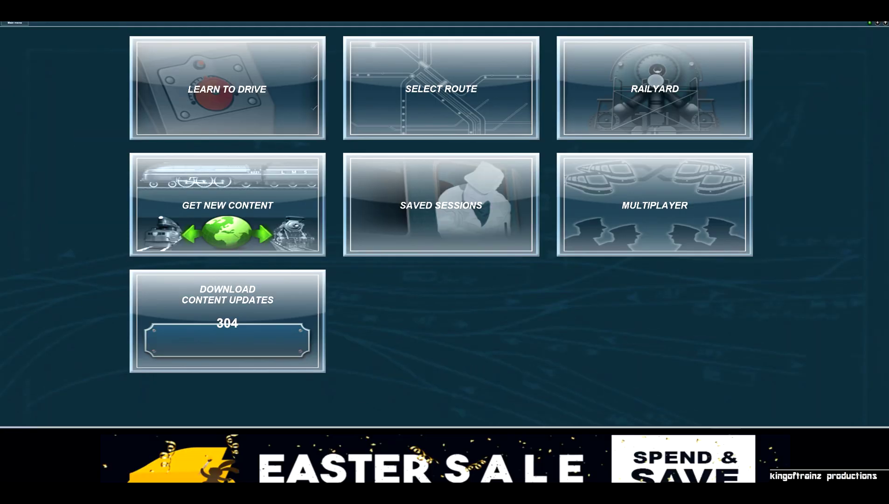
click(441, 88)
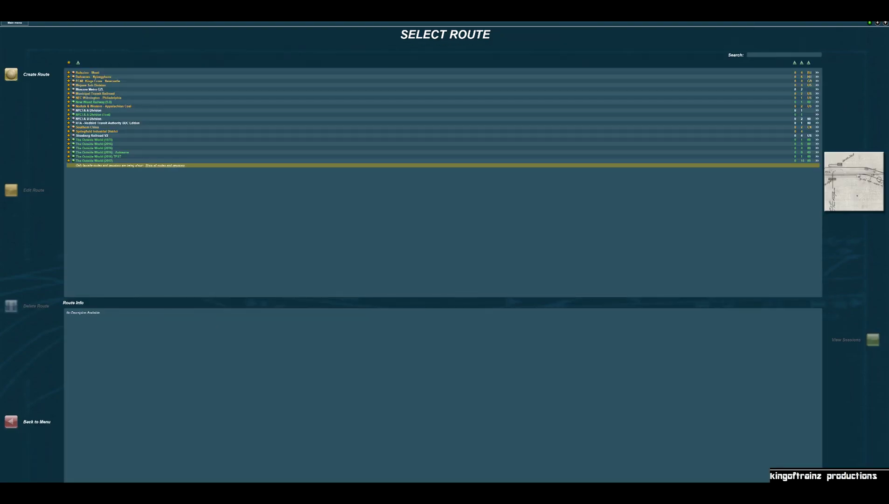
click(11, 74)
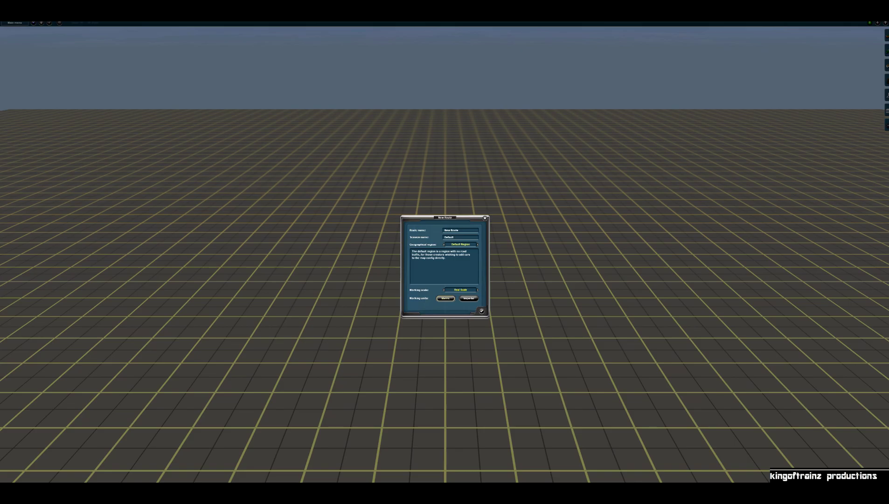
click(482, 311)
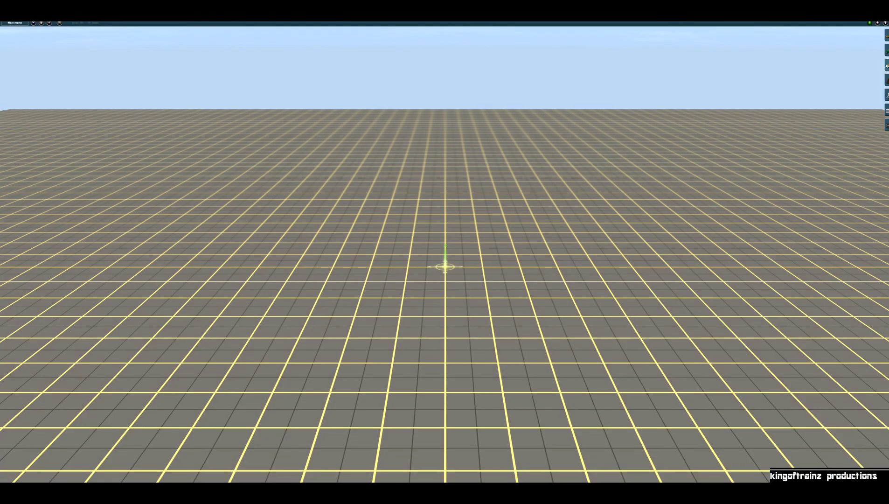
Find the overhead route sign among the objects with "star city" and place it at the centre of the new route
click(887, 65)
click(860, 52)
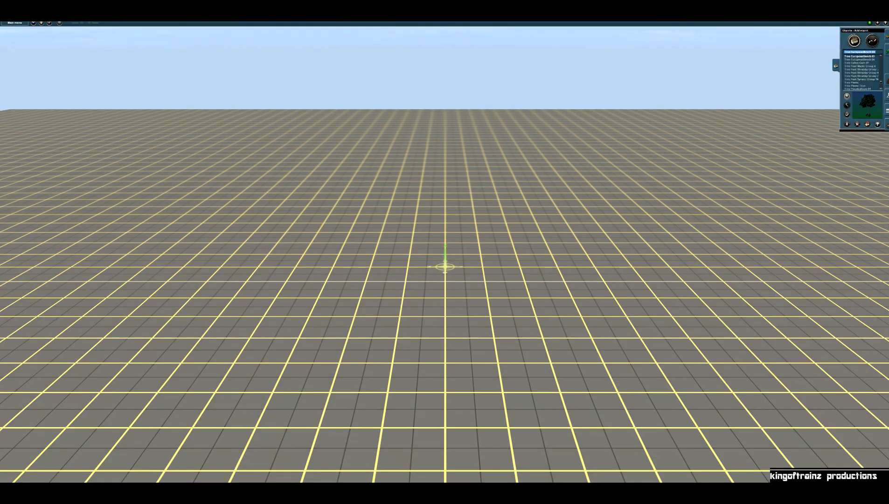
text(star)
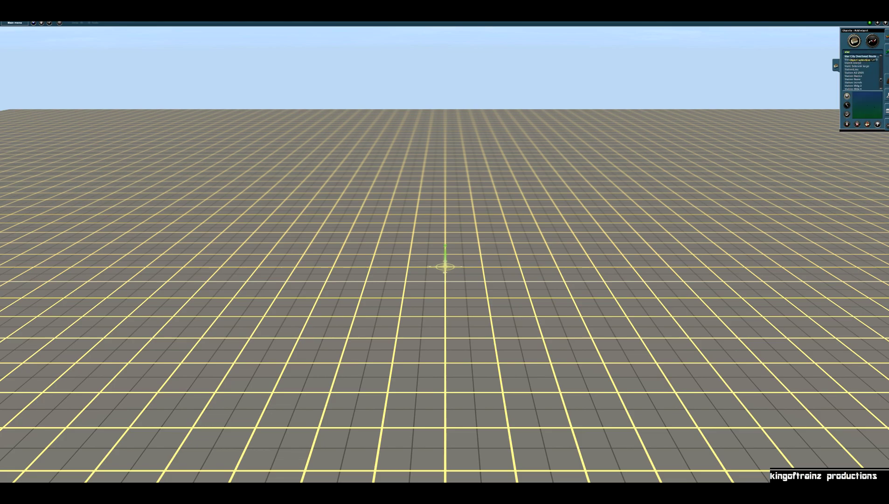
text( city)
click(446, 271)
Examine the placed overhead route sign's front and back to check its texture
key(Left)
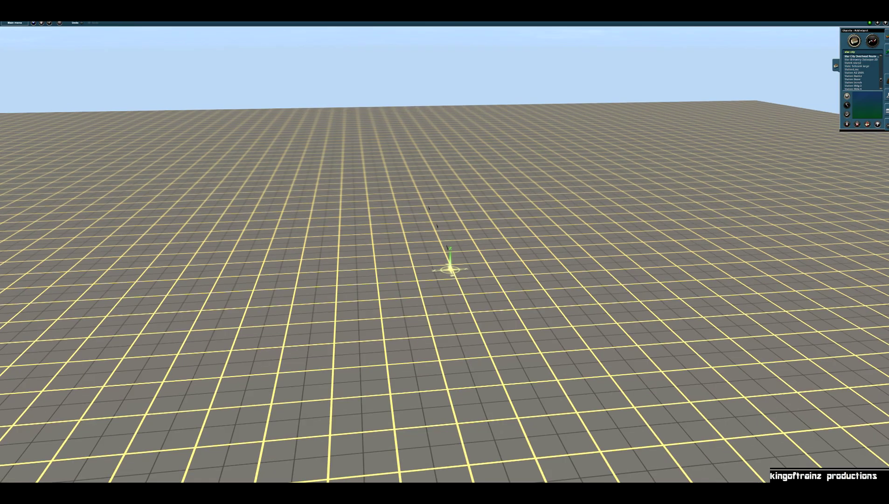
key(Left)
scroll(444, 267, up, 10)
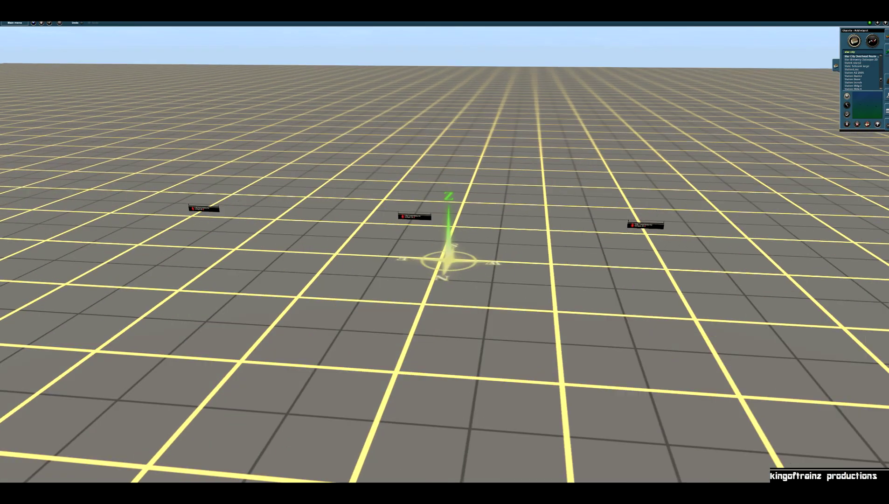
scroll(445, 266, up, 5)
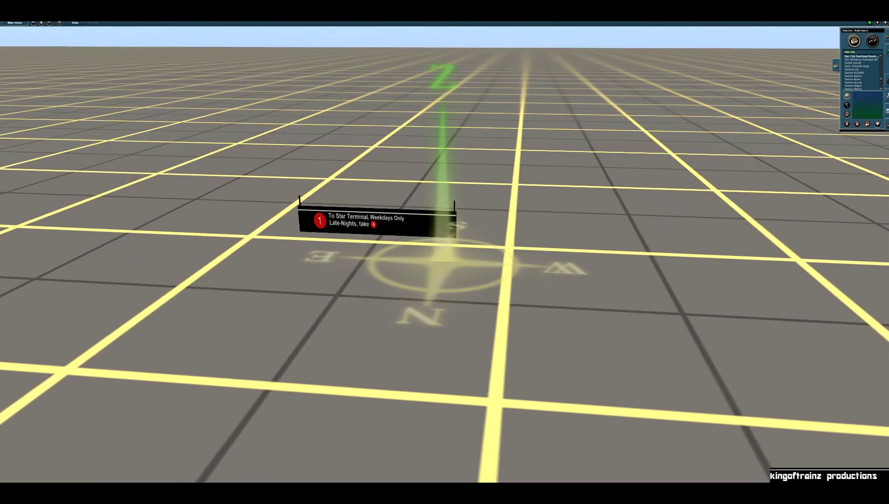
right_click(358, 290)
key(Left)
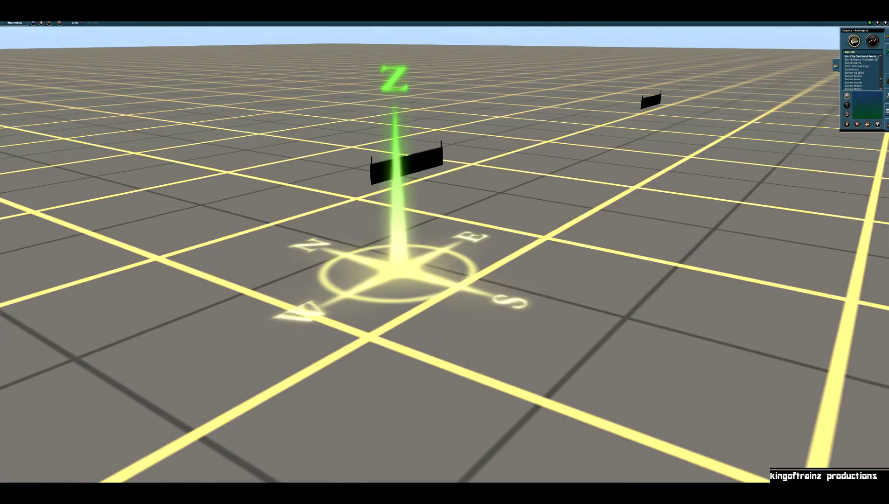
scroll(434, 252, up, 5)
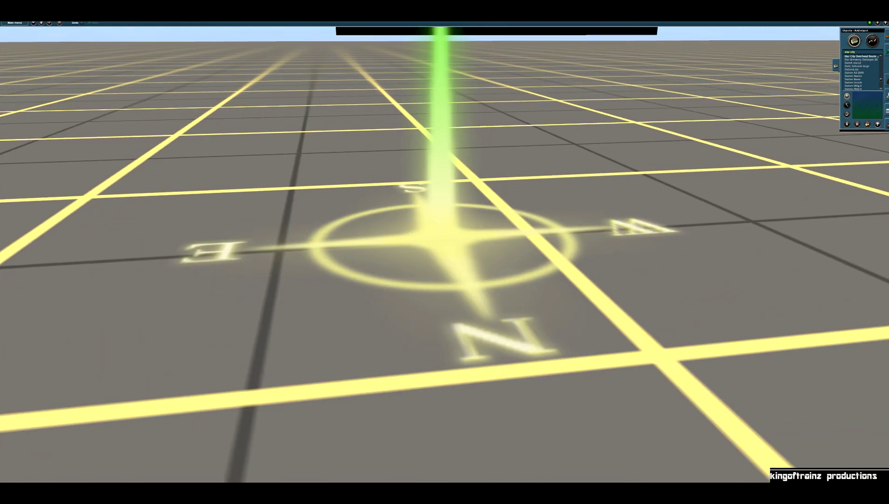
scroll(434, 252, down, 5)
scroll(434, 252, up, 3)
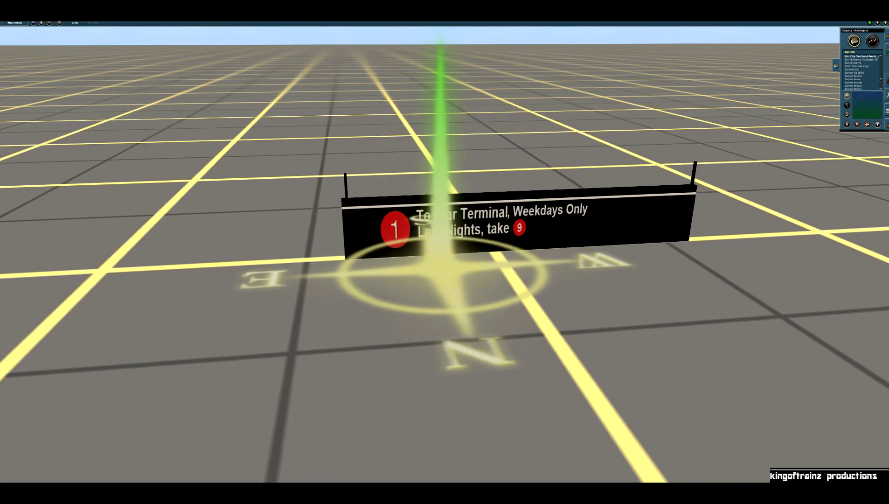
scroll(445, 261, down, 3)
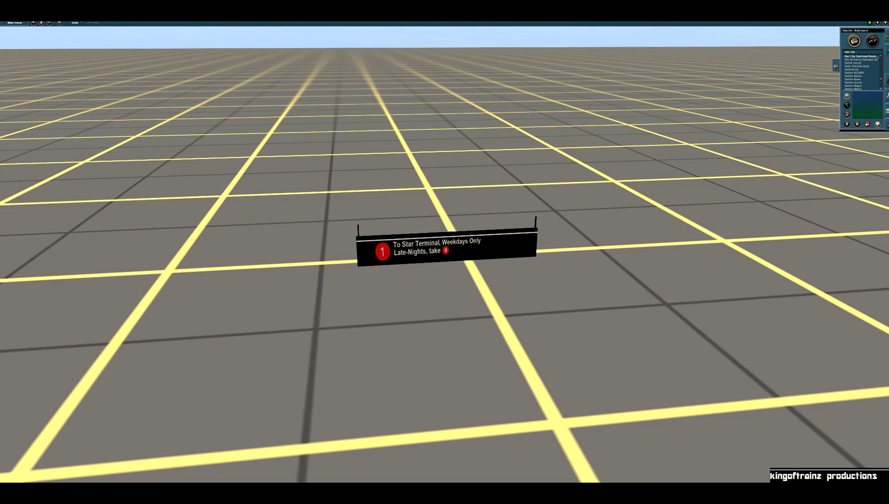
Open the placed sign's properties, set its route to the A line to Brighton Road and apply it
click(878, 125)
click(446, 248)
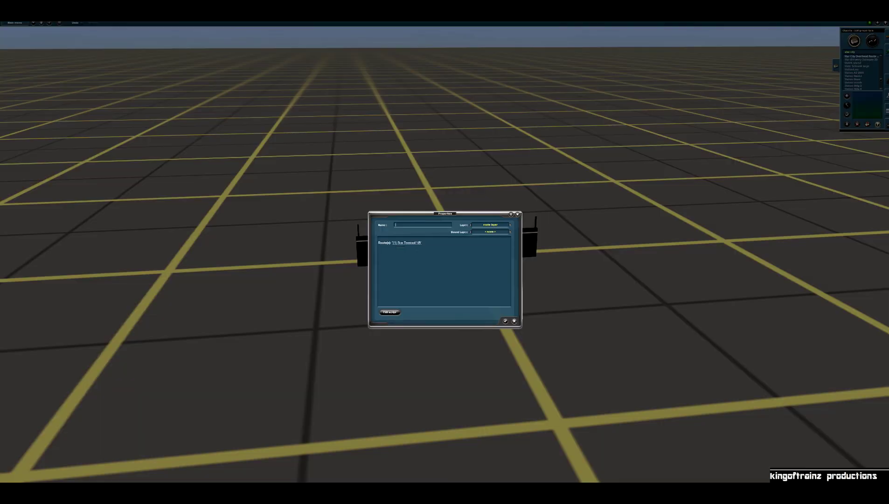
click(407, 243)
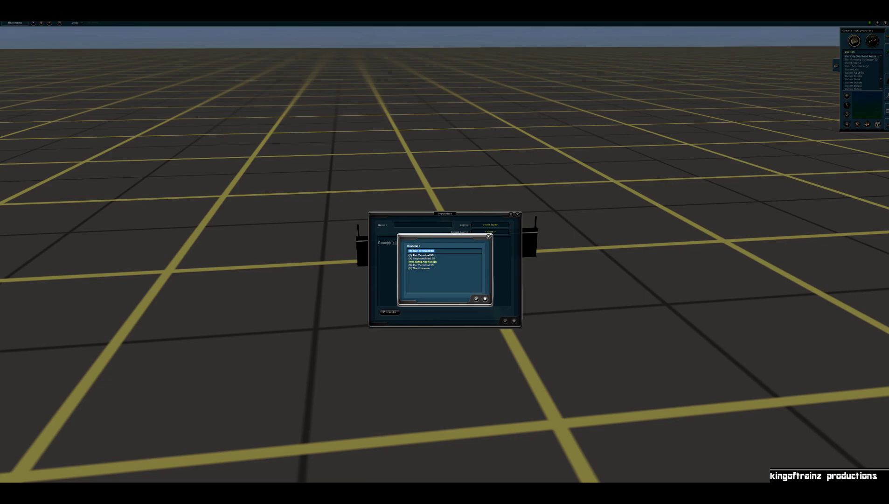
click(422, 259)
click(476, 298)
click(505, 322)
scroll(506, 321, up, 1)
scroll(447, 245, up, 3)
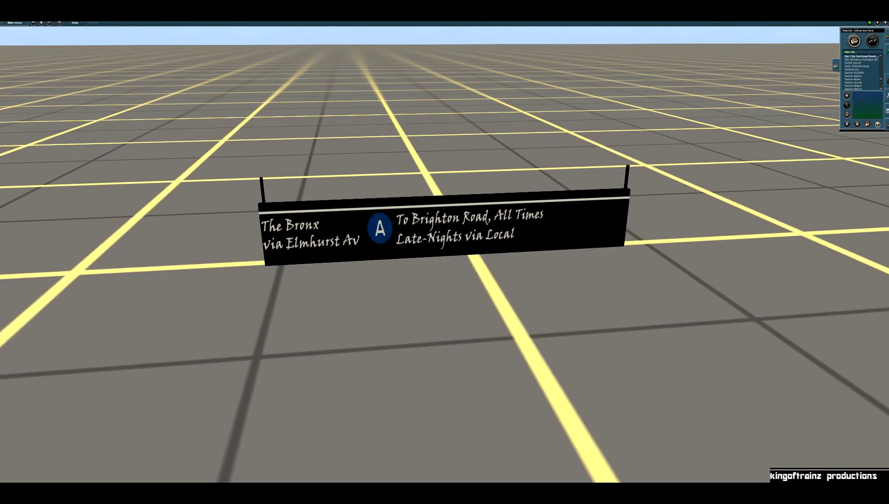
Switch the sign's route to the W line to Laptop Avenue in its properties and apply it
key(Down)
key(Up)
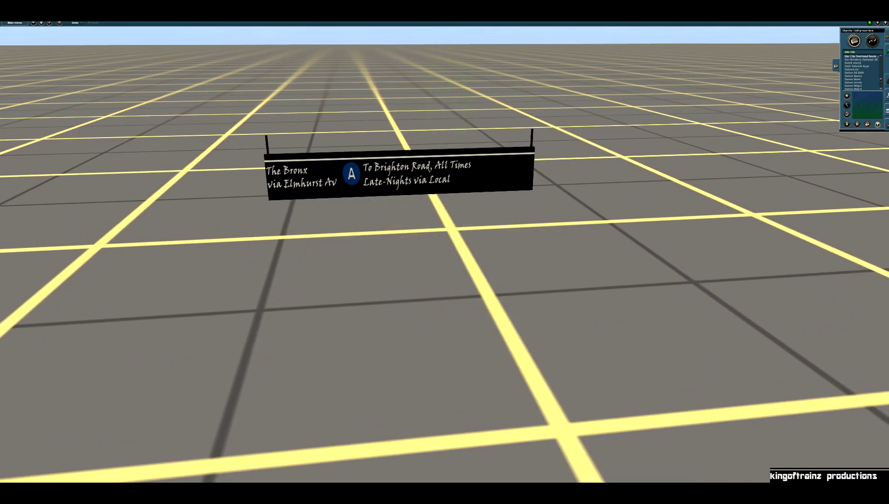
click(405, 176)
click(414, 243)
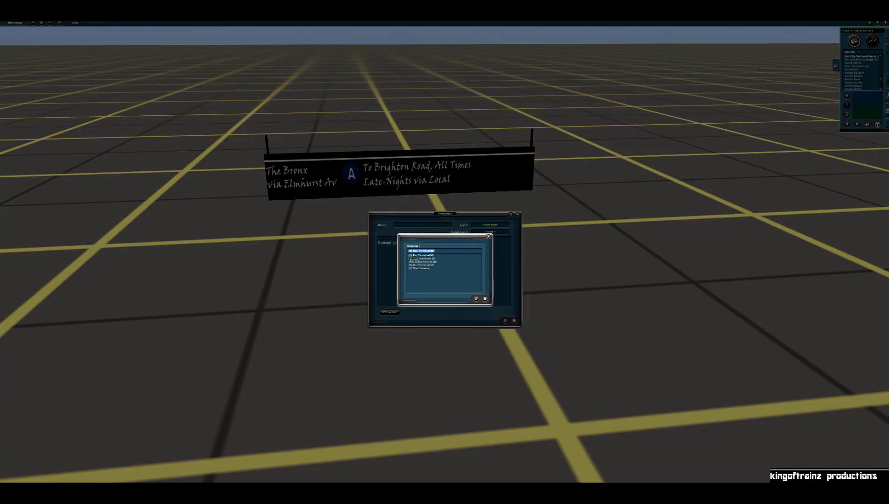
click(422, 261)
click(476, 300)
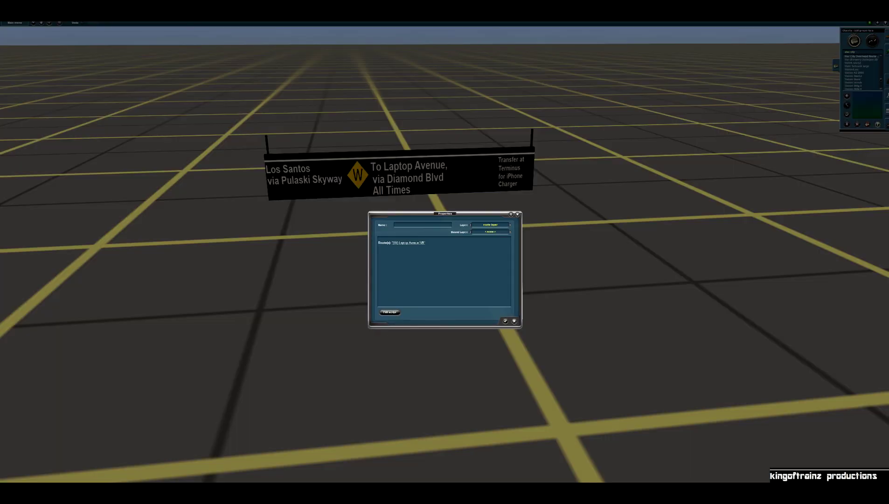
key(Return)
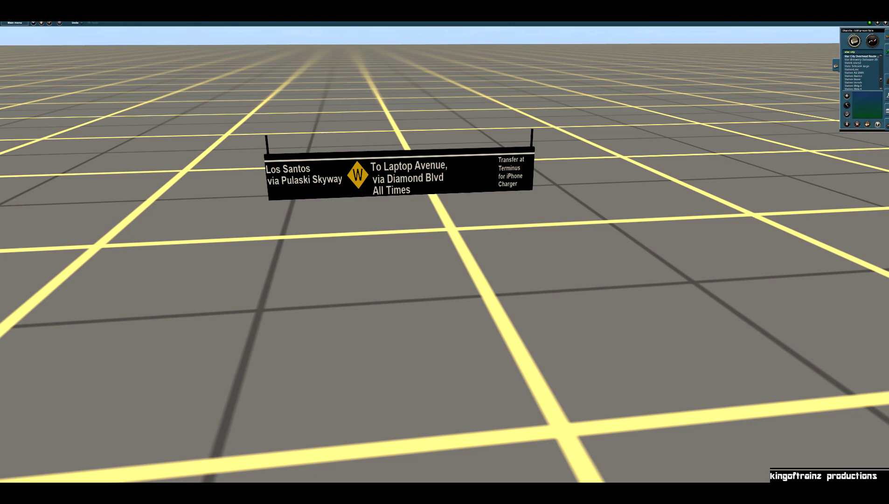
Set the overhead sign's route to the 9 line to Star Terminal
click(402, 174)
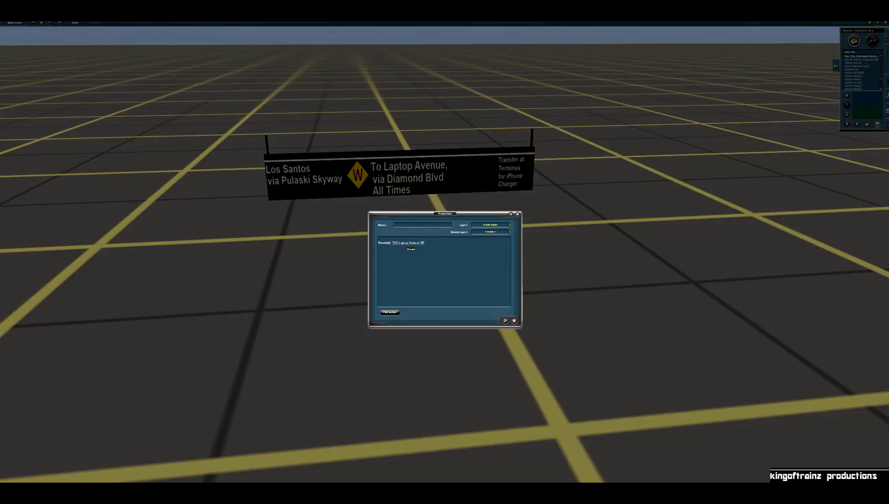
click(408, 243)
click(422, 265)
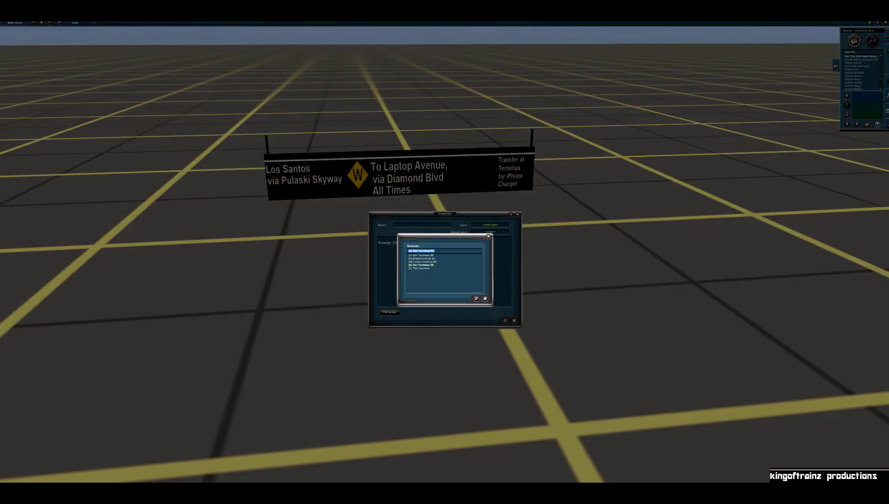
key(Return)
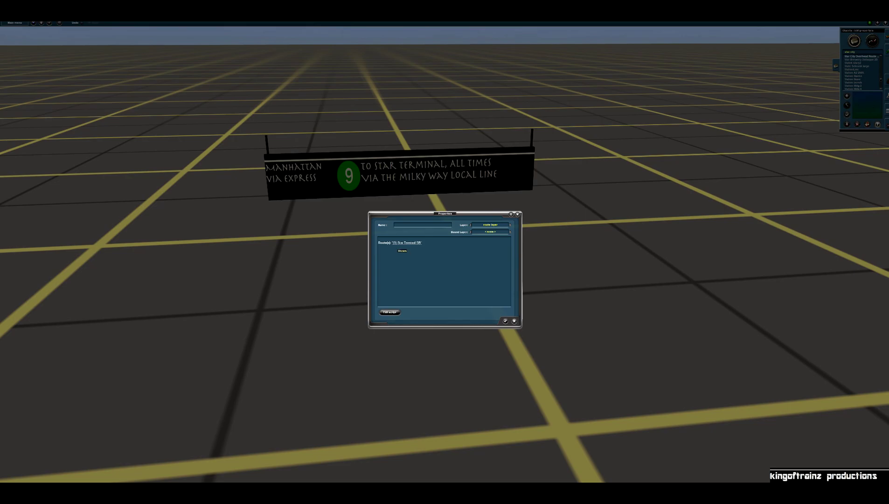
Set the sign's route to The Universe and apply the properties
click(402, 243)
click(421, 268)
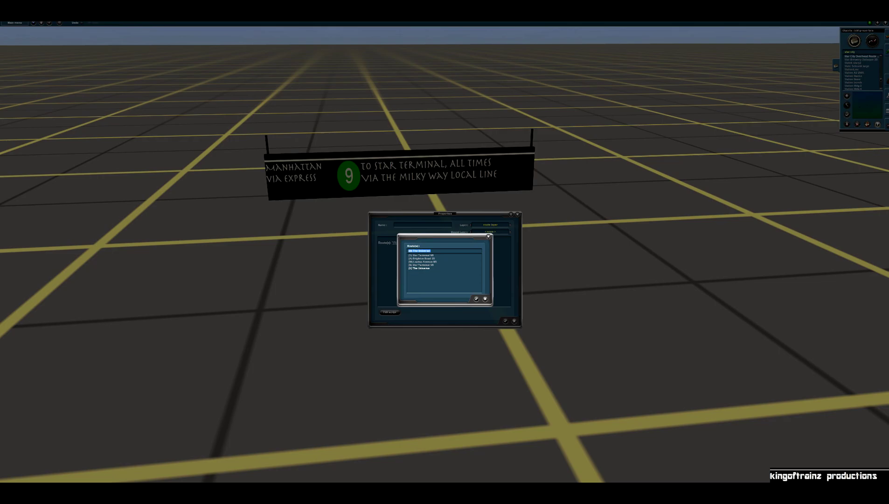
key(Return)
key(Return)
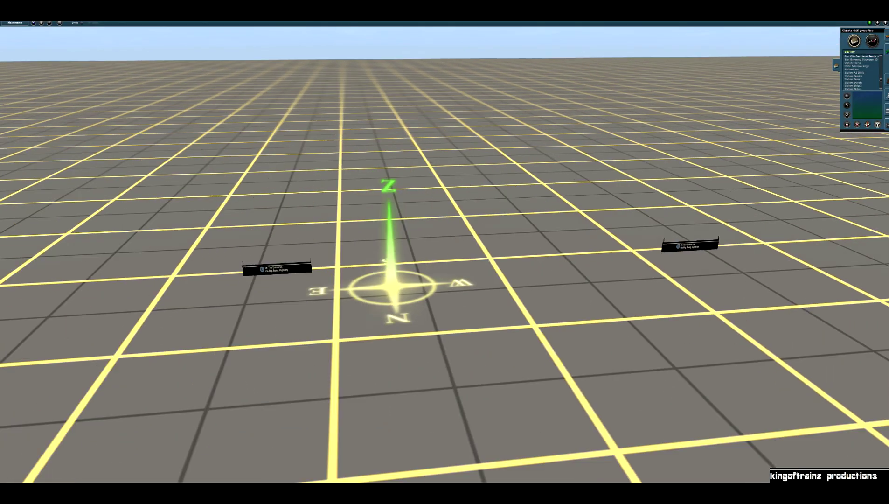
Rotate the overhead route sign showing The Universe so that it stands at an angle to the grid
right_click(752, 243)
right_click(406, 268)
right_click(112, 289)
right_click(859, 250)
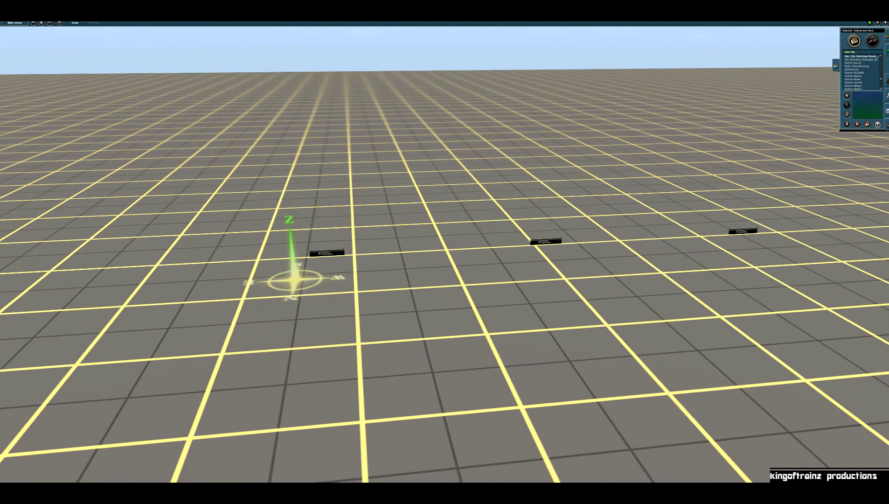
right_click(378, 275)
right_click(542, 291)
right_click(356, 284)
right_click(290, 262)
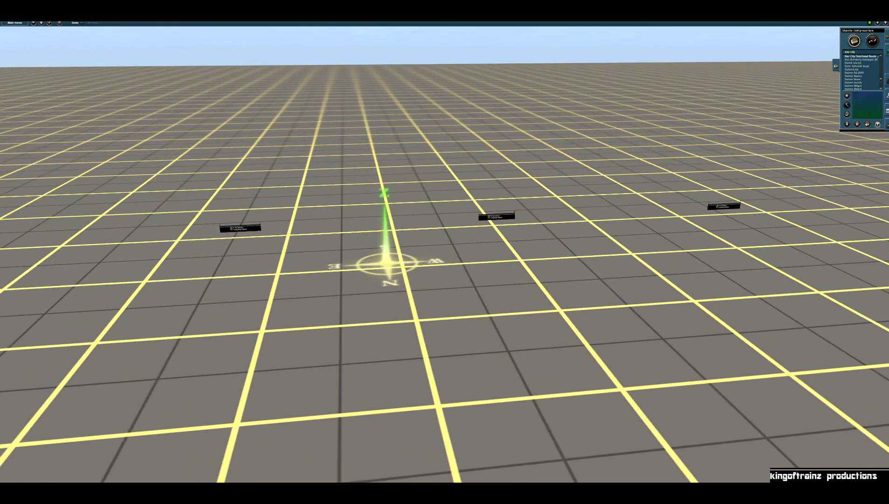
click(867, 125)
drag(558, 218, 486, 221)
click(847, 114)
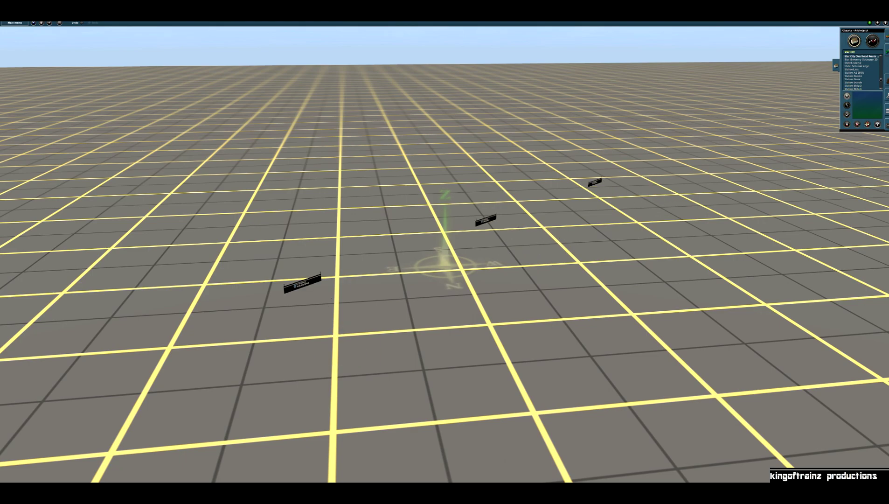
Place another Star City Overhead Route Sign beside the rotated one
right_click(589, 239)
scroll(589, 238, up, 5)
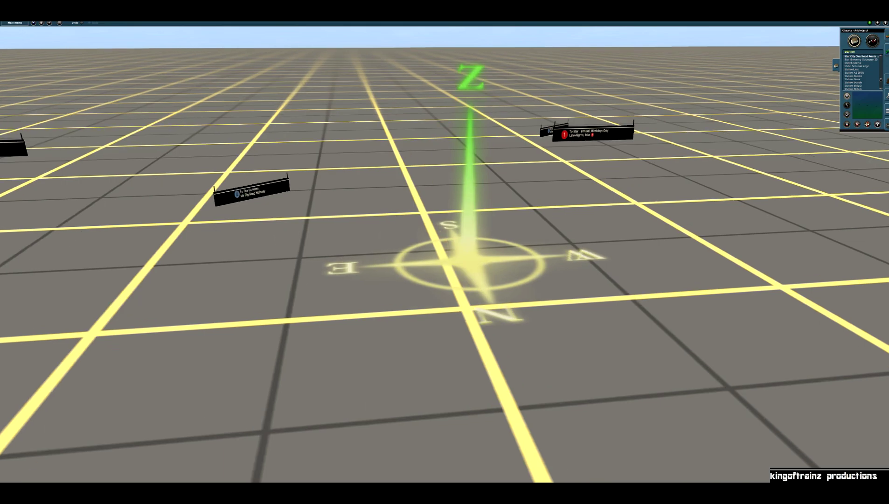
right_click(295, 268)
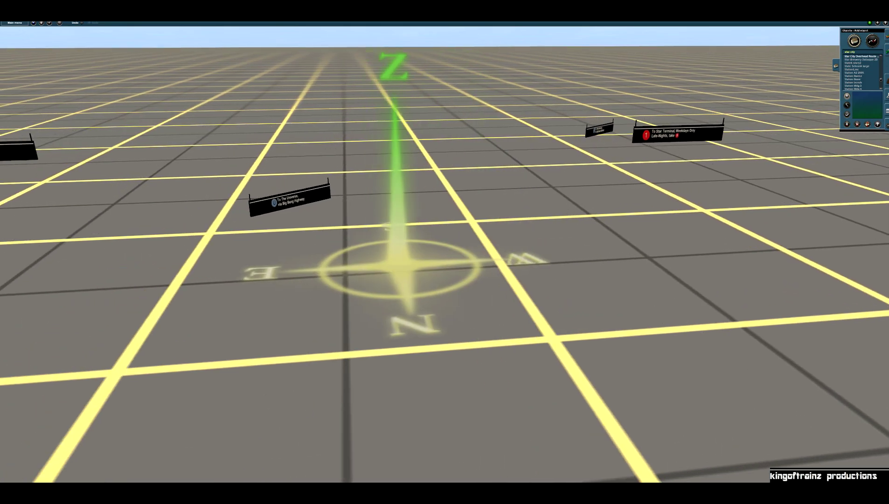
Delete all the overhead route signs standing on the grid
scroll(445, 270, down, 5)
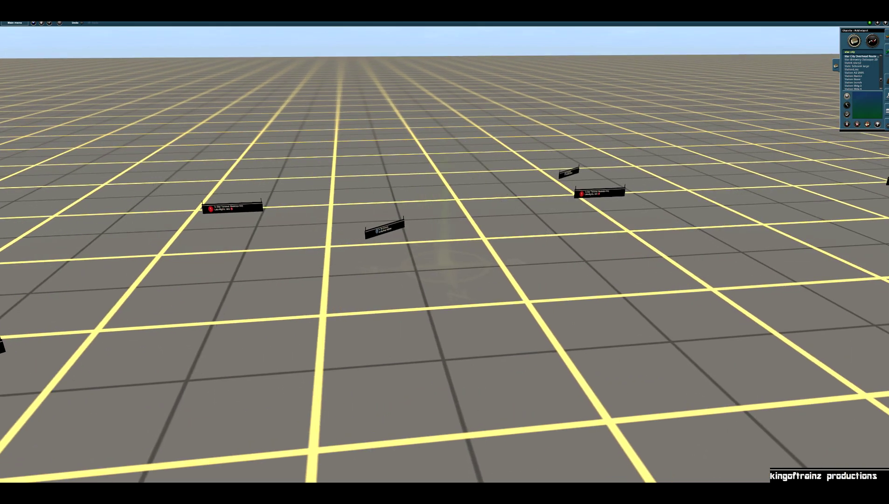
right_click(366, 294)
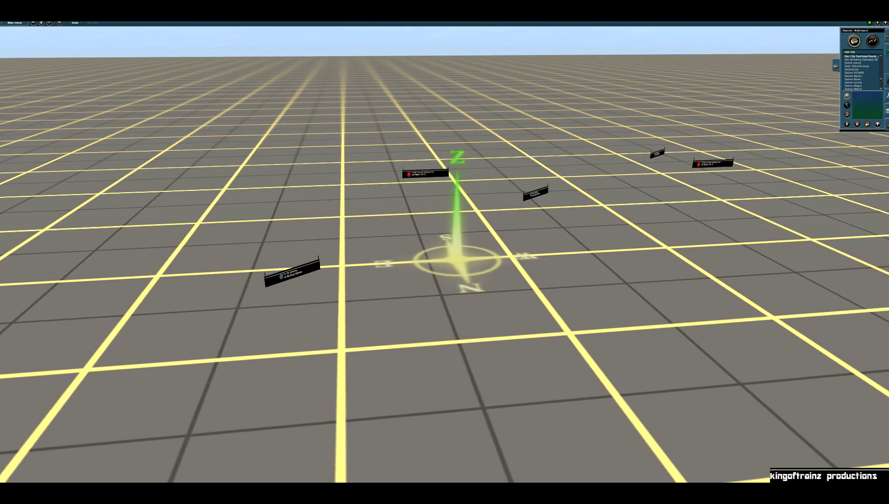
click(857, 125)
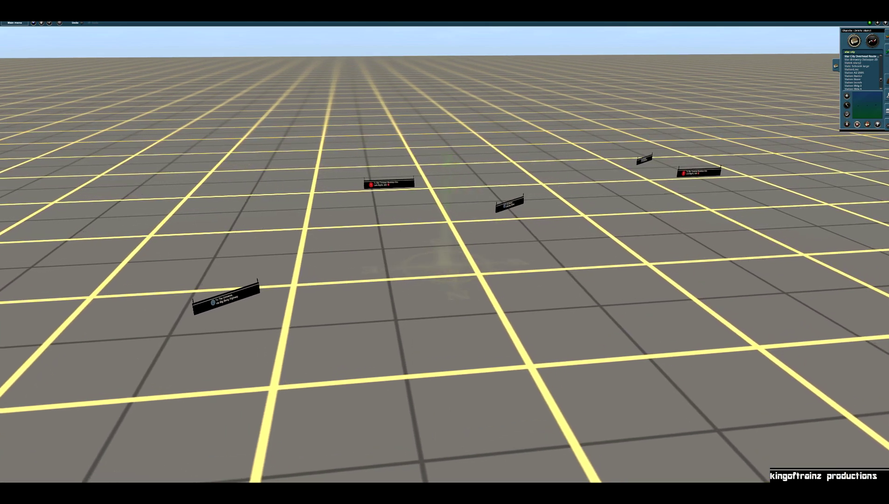
click(226, 299)
click(388, 184)
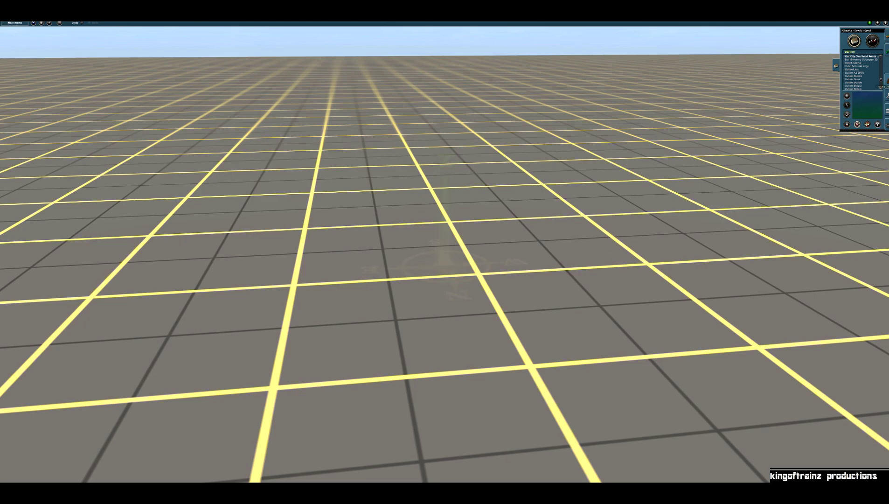
Lay a straight piece of track diagonally across the grid and search the train list for "nycta r46"
click(887, 81)
drag(267, 140, 747, 326)
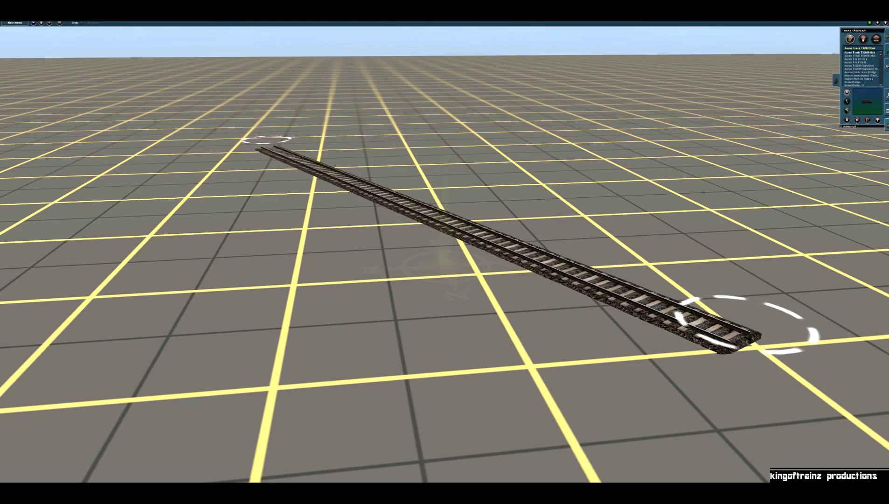
key(F5)
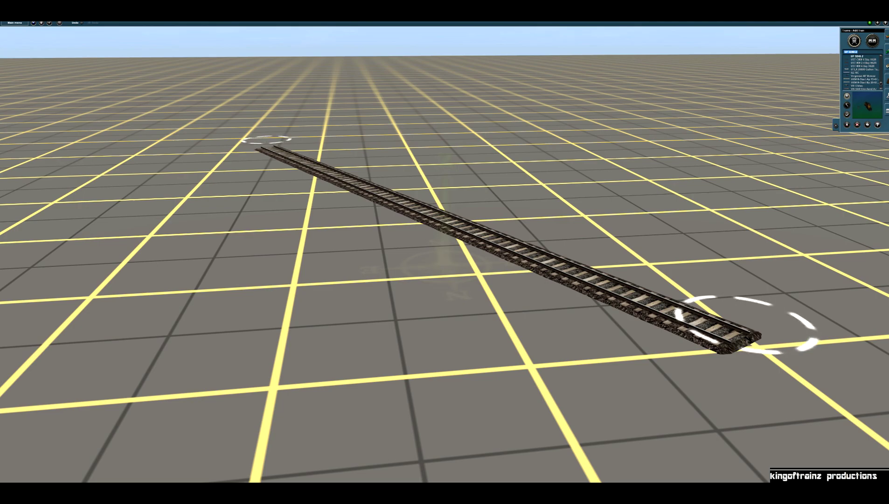
text(n)
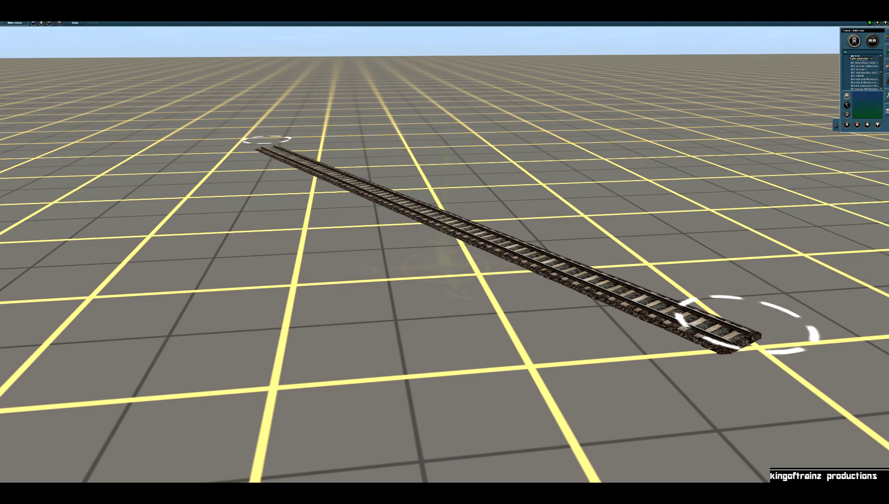
text(ycta)
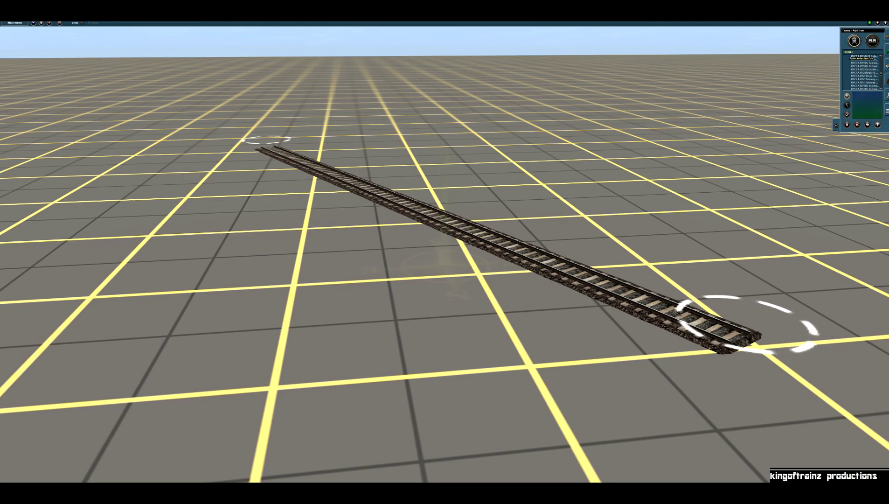
text( r46)
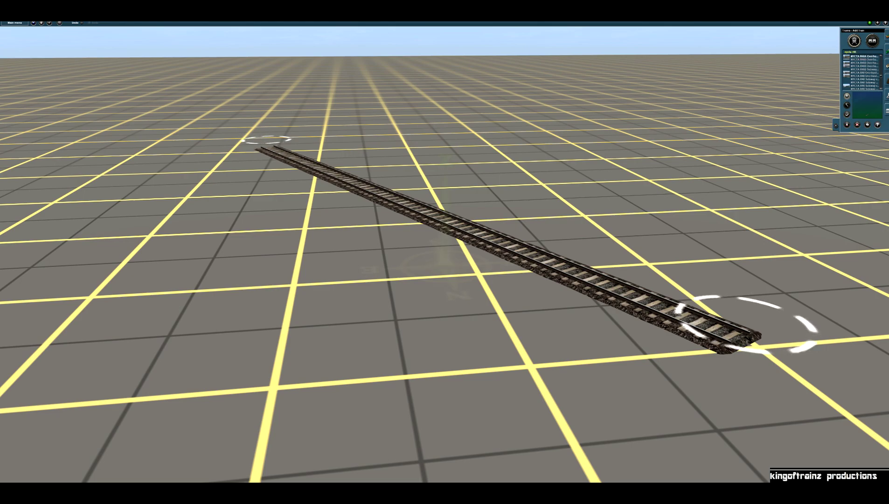
click(471, 230)
right_click(468, 250)
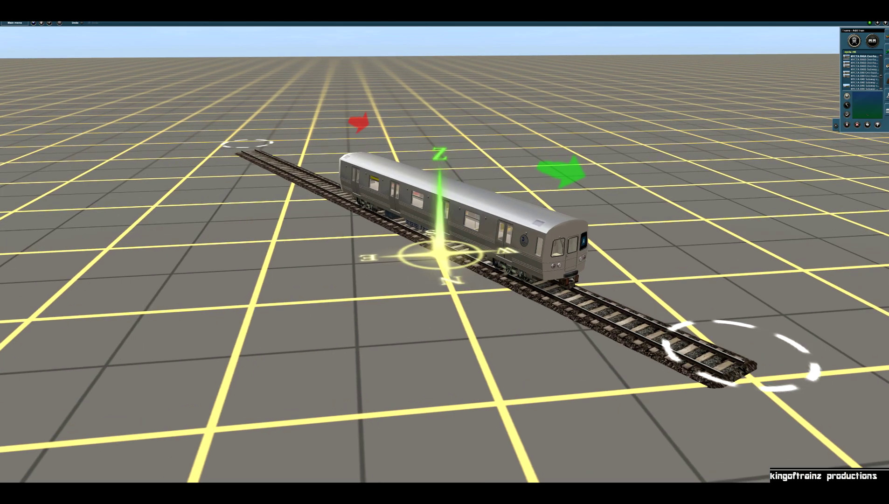
scroll(438, 256, up, 5)
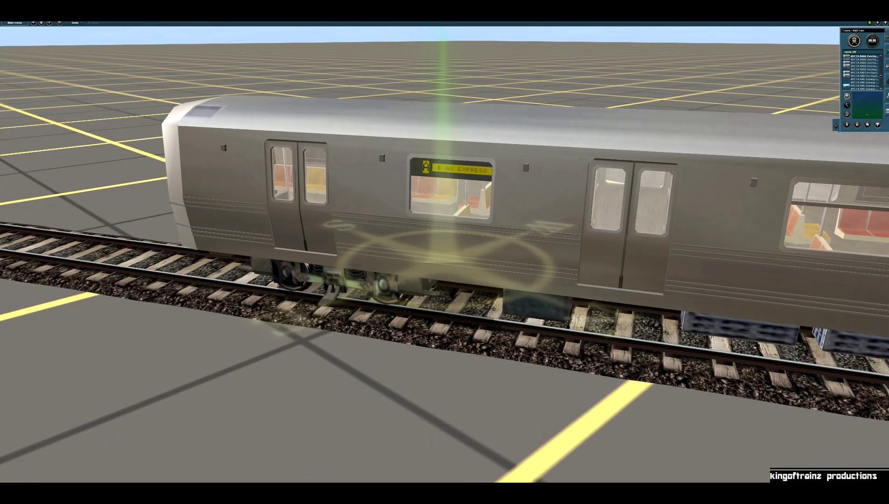
key(d)
click(441, 255)
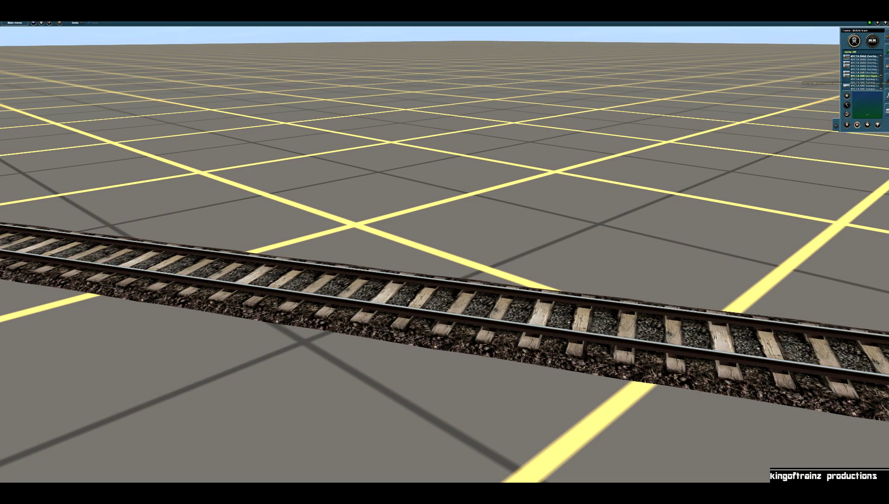
Place a different NYCTA R46 subway car from the filtered list on the track and bring its side sign into view
click(865, 76)
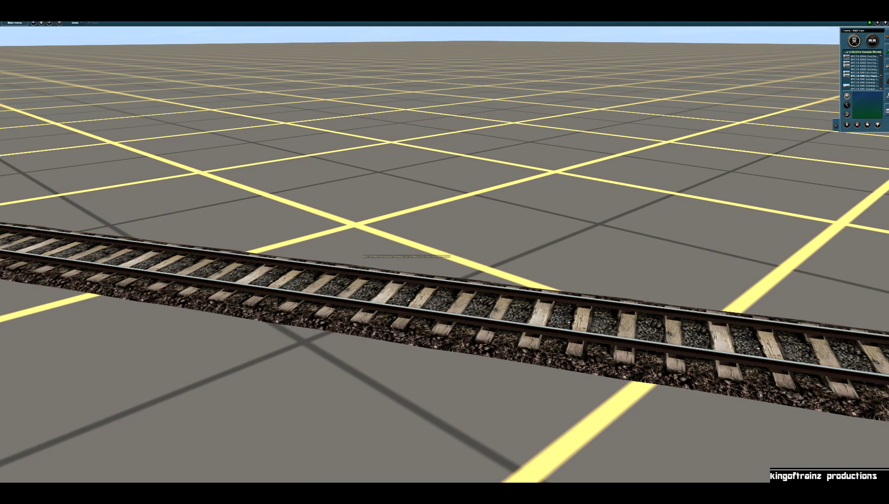
click(404, 256)
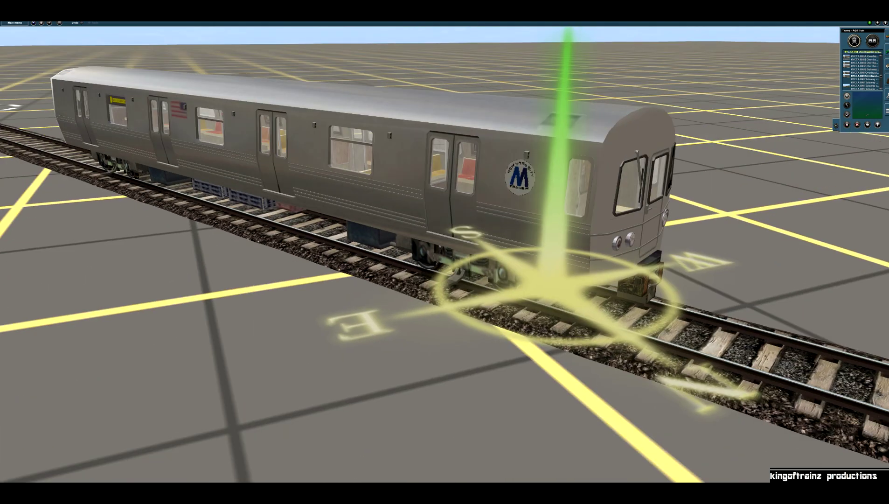
key(Left)
key(Right)
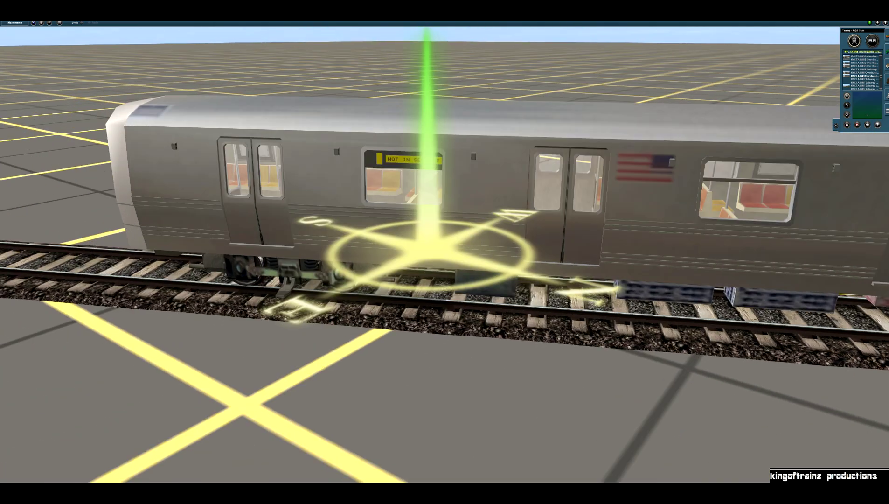
Set the subway car's destination to a Broadway express route in its properties and apply the change
click(877, 124)
click(653, 210)
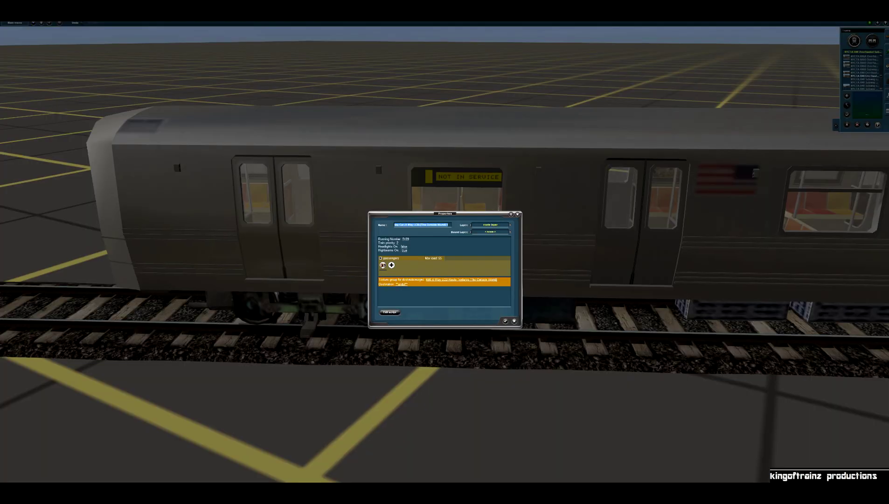
click(402, 284)
scroll(444, 273, down, 5)
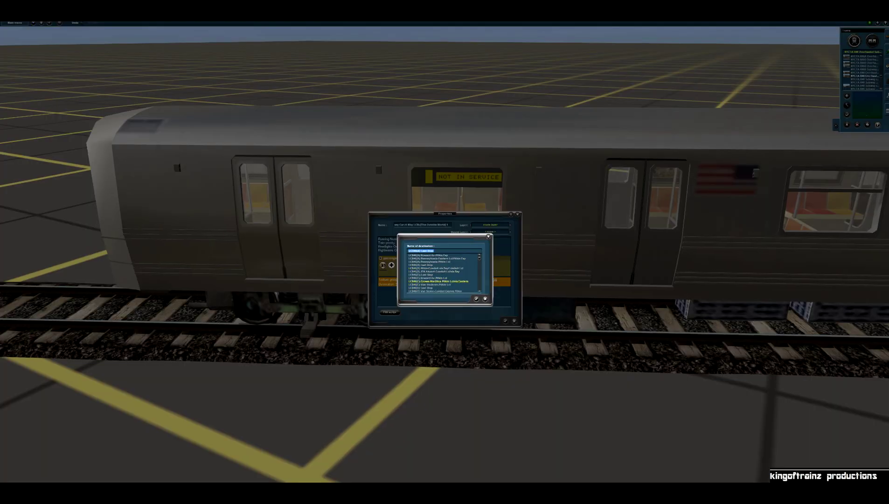
scroll(443, 273, down, 2)
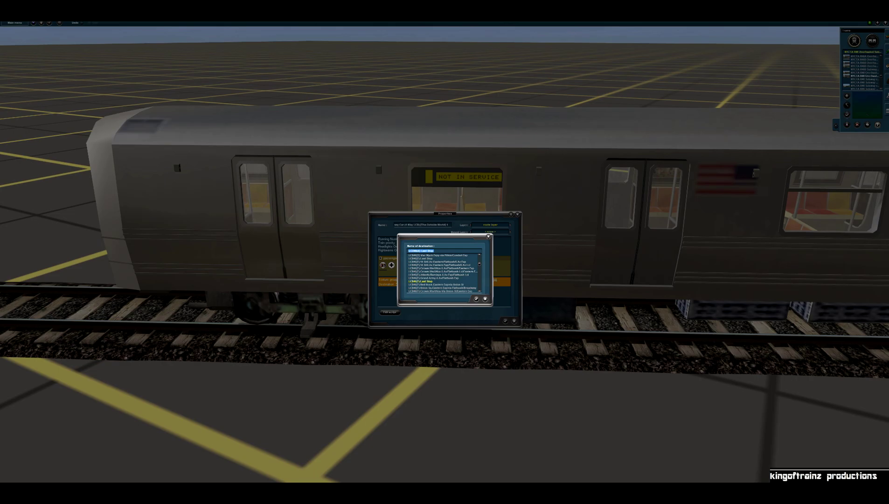
scroll(443, 272, down, 2)
scroll(443, 273, down, 2)
scroll(443, 273, down, 2)
scroll(444, 273, down, 4)
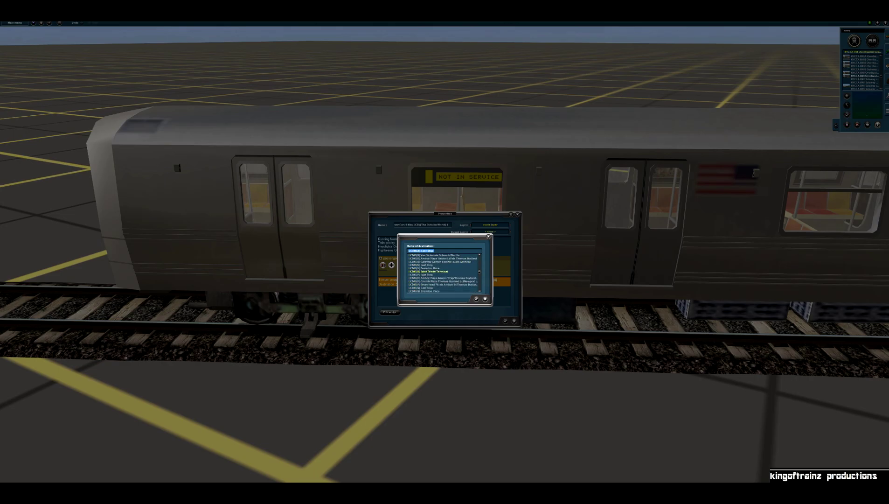
scroll(443, 273, down, 4)
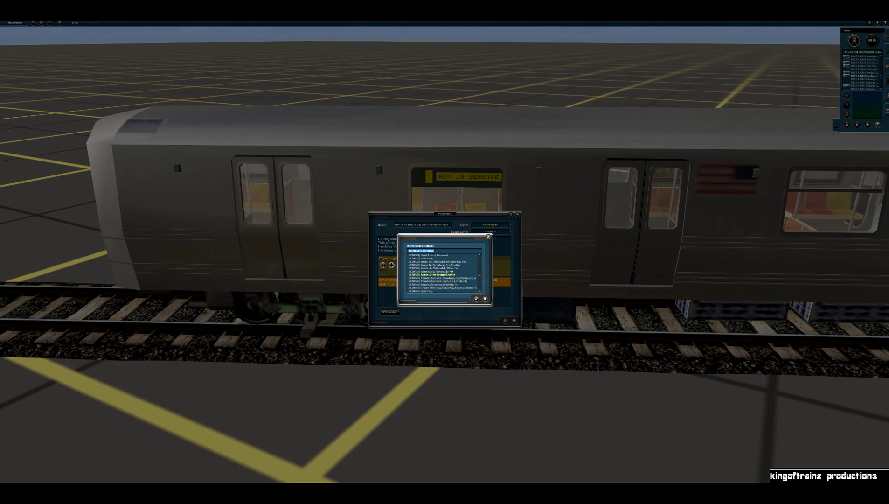
scroll(441, 278, up, 1)
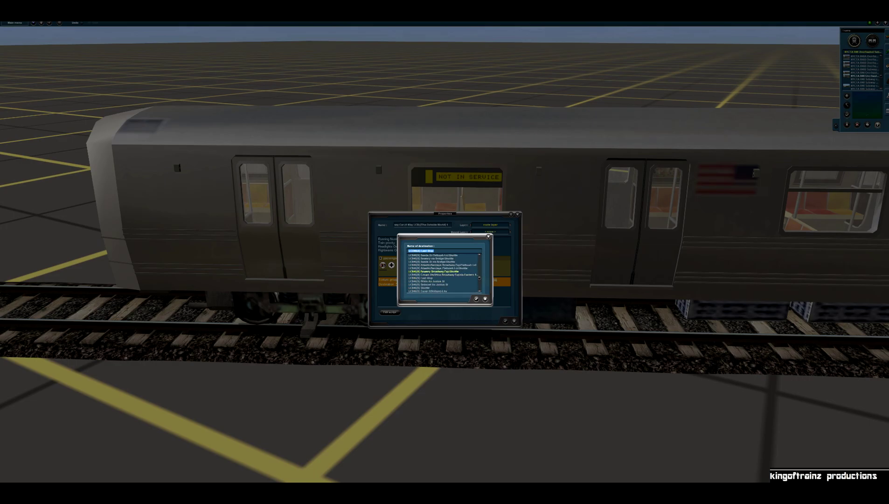
click(441, 265)
click(476, 299)
click(505, 321)
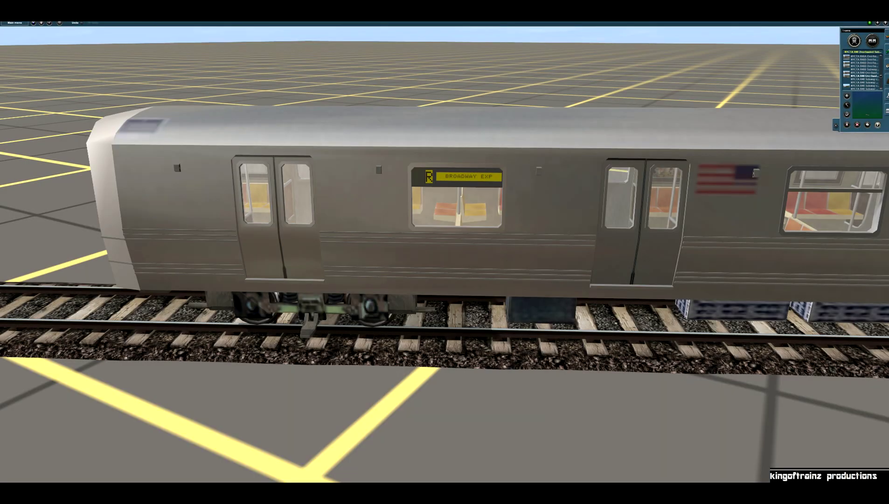